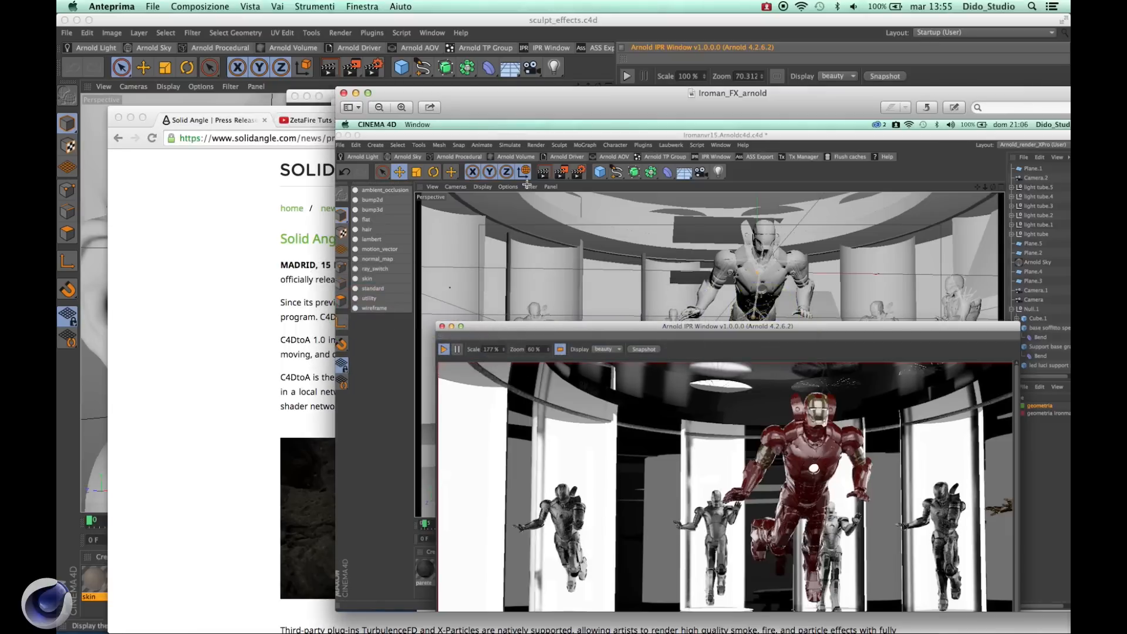
Step: Close the Iroman_FX_arnold image and switch to Cinema 4D
{"action": "left_click_drag", "start_coordinate": [604, 109], "coordinate": [433, 76]}
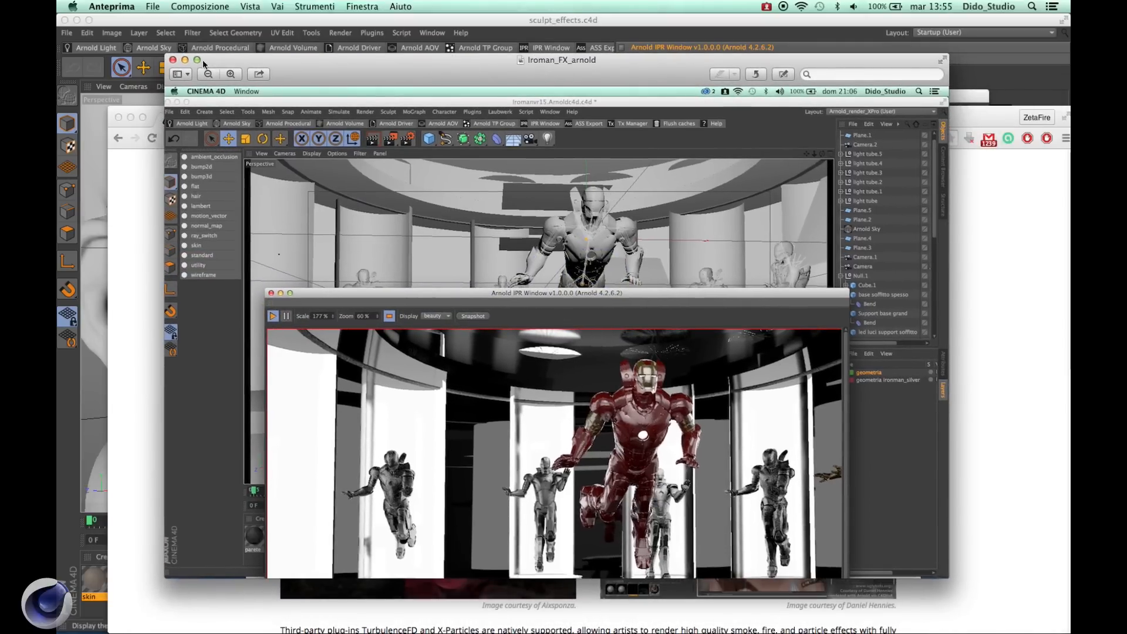
{"action": "key", "text": "super+w"}
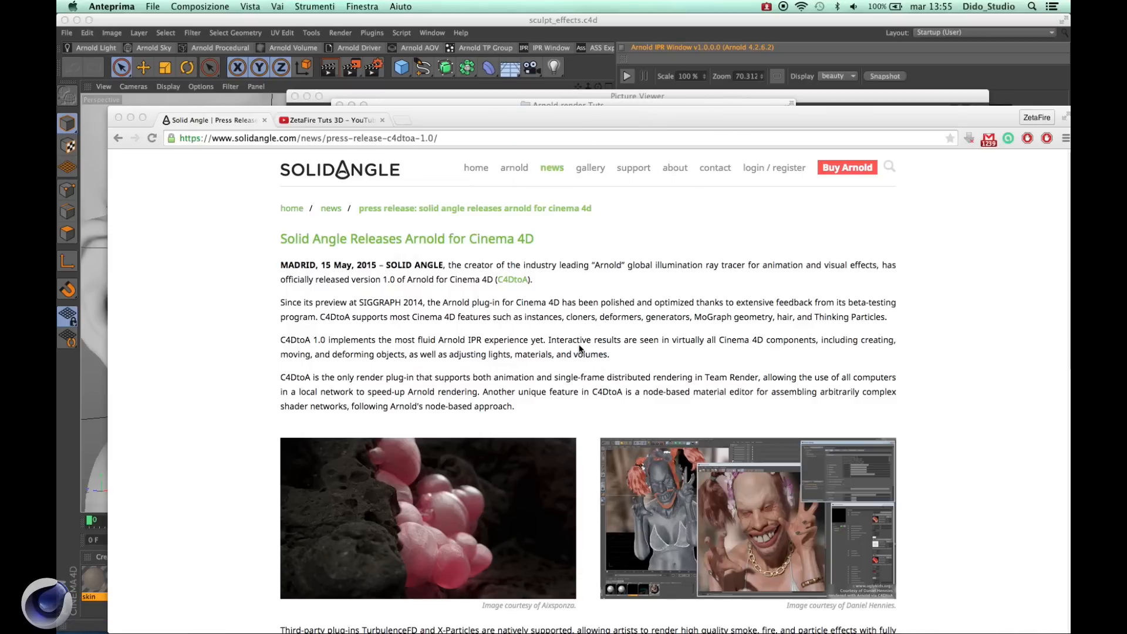
{"action": "key", "text": "super+Tab"}
{"action": "key", "text": "super+Tab"}
{"action": "key", "text": "super+Tab"}
{"action": "key", "text": "super+Tab"}
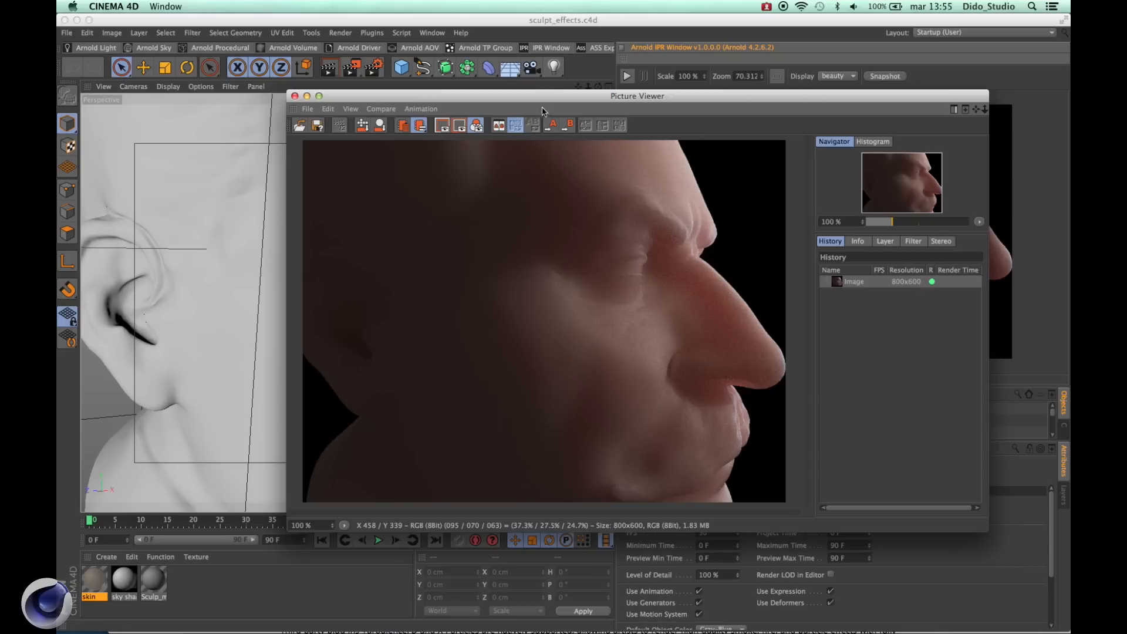
Step: Move the Picture Viewer aside and close it to reveal the sculpt_effects scene
{"action": "left_click_drag", "start_coordinate": [541, 110], "coordinate": [393, 102]}
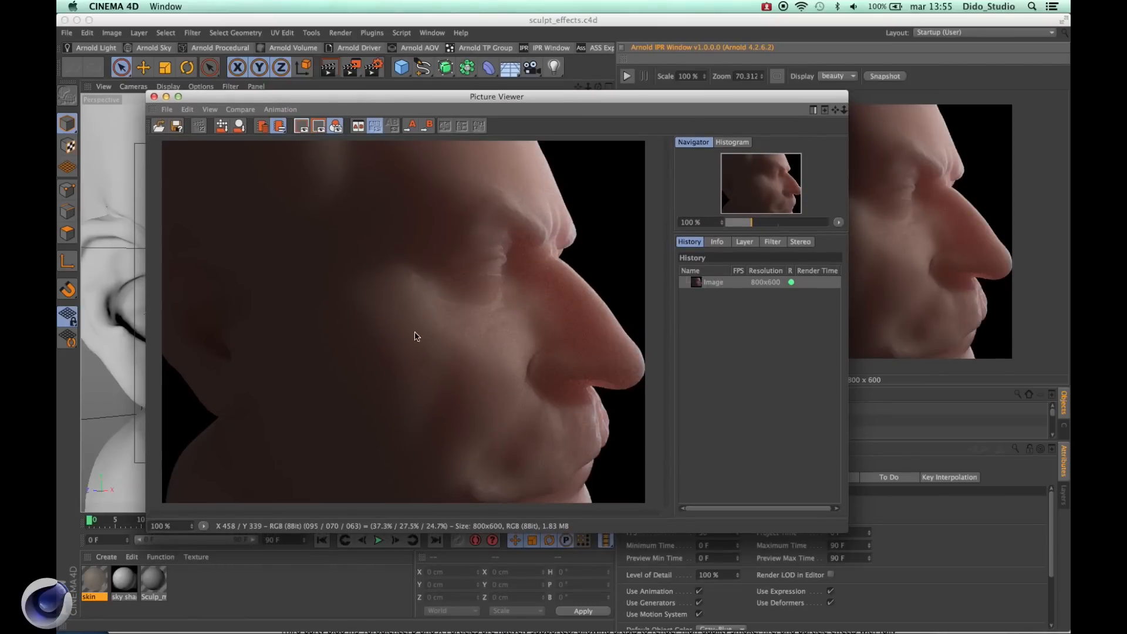
{"action": "left_click", "coordinate": [154, 97]}
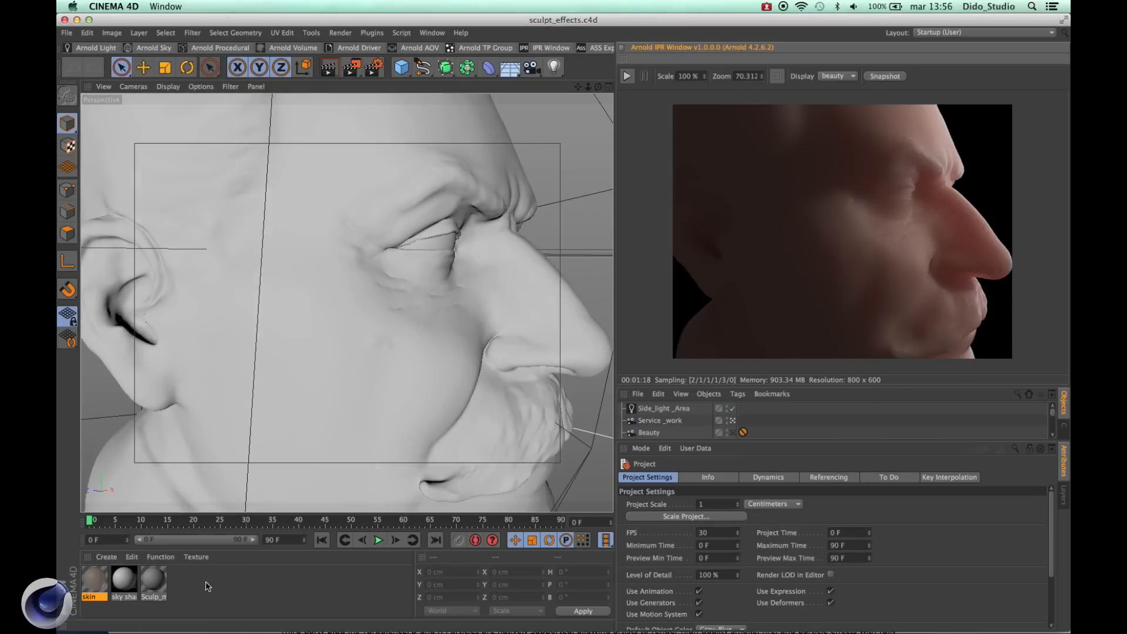
Step: Enlarge the object list and copy the polygon object named Object into a new empty scene
{"action": "left_click_drag", "start_coordinate": [876, 440], "coordinate": [869, 571]}
{"action": "left_click", "coordinate": [646, 509]}
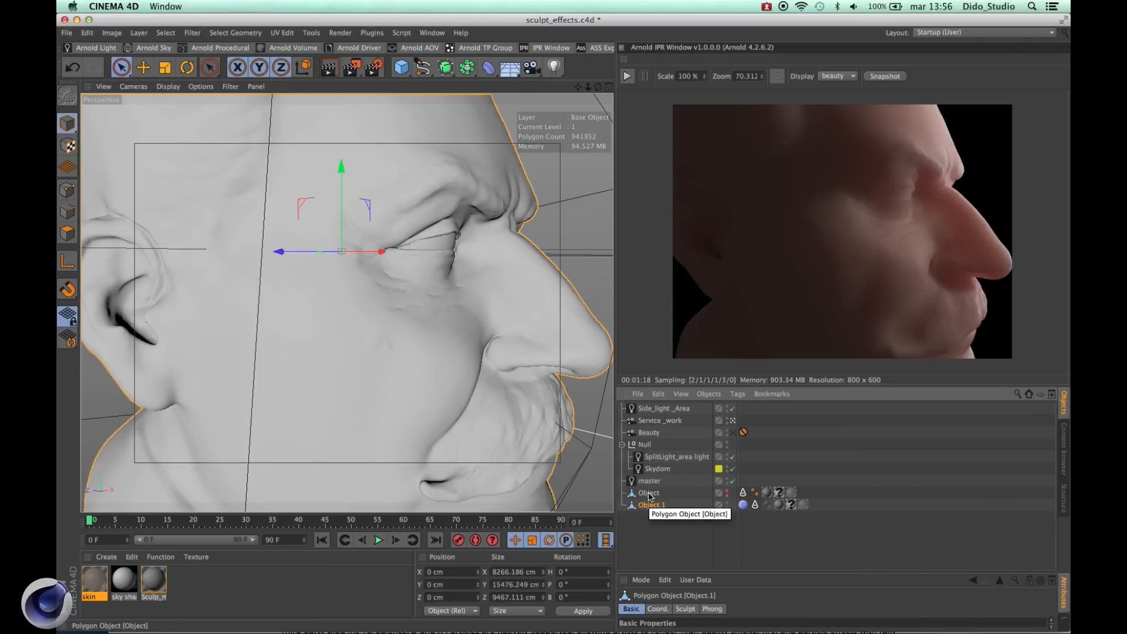
{"action": "left_click", "coordinate": [649, 494]}
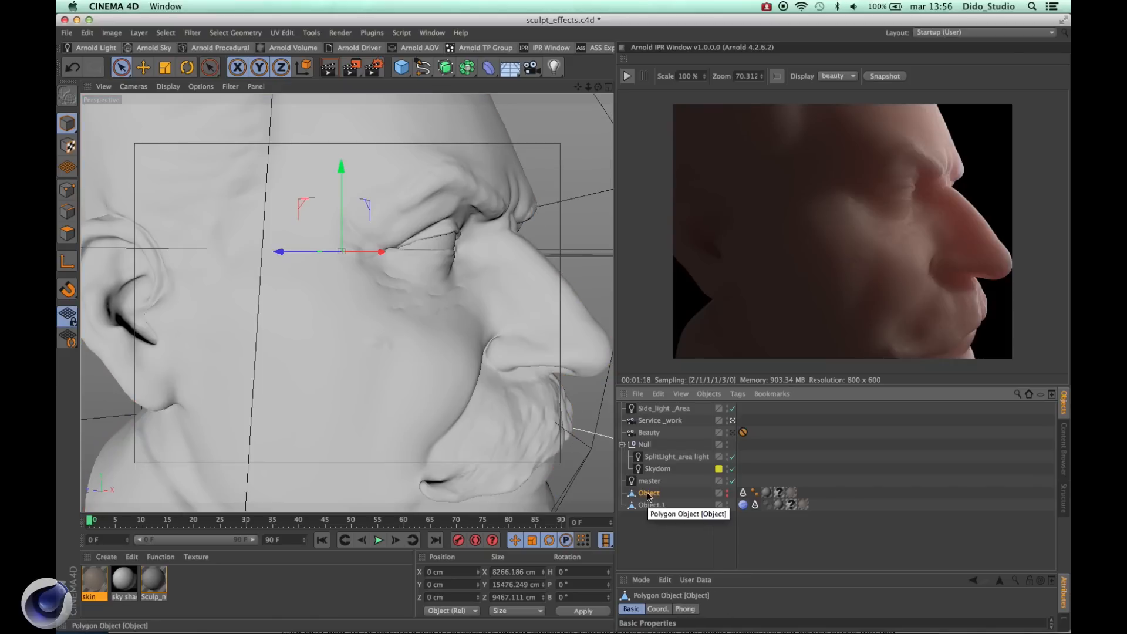
{"action": "left_click", "coordinate": [429, 299]}
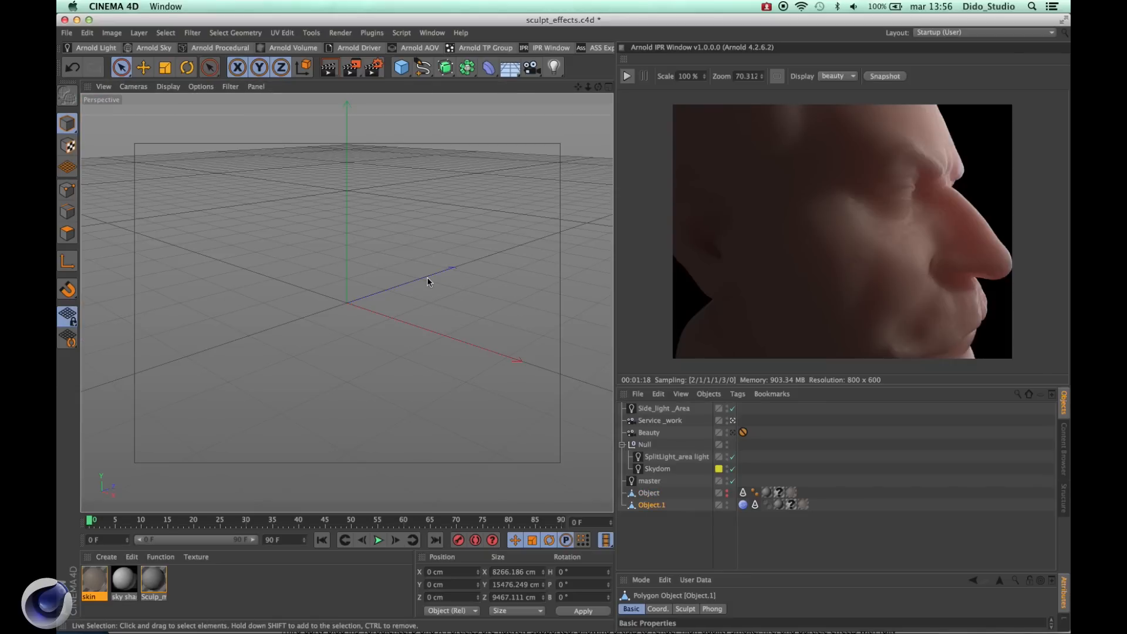
{"action": "key", "text": "super+v"}
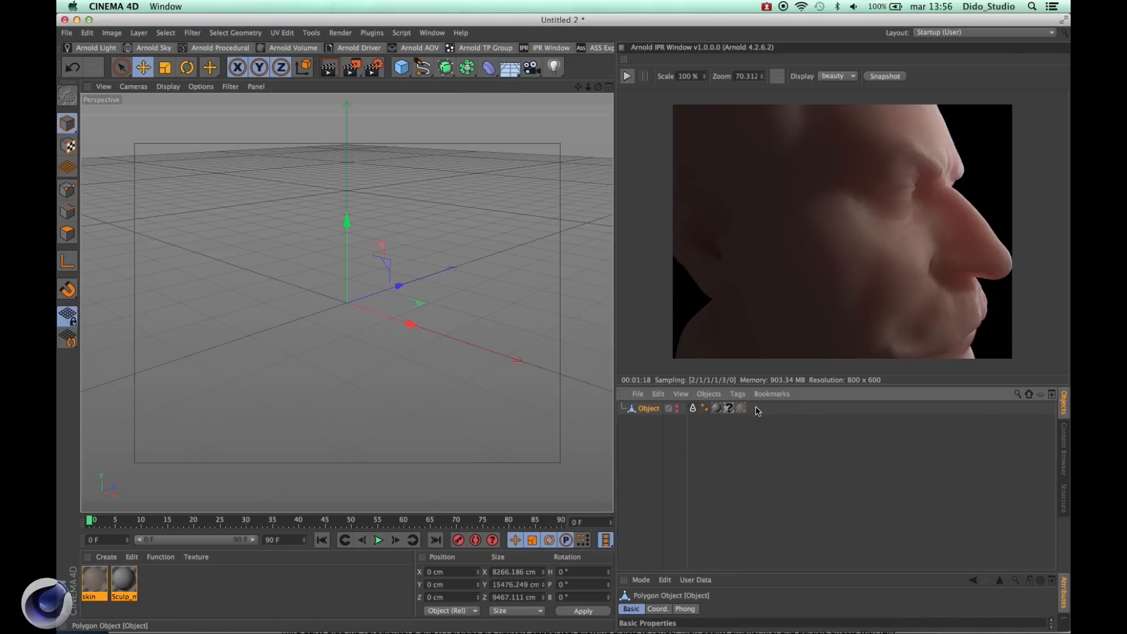
Step: Delete the texture tags from Object and remove the skin and Sculp_mat materials from the new scene
{"action": "left_click_drag", "start_coordinate": [757, 410], "coordinate": [707, 424]}
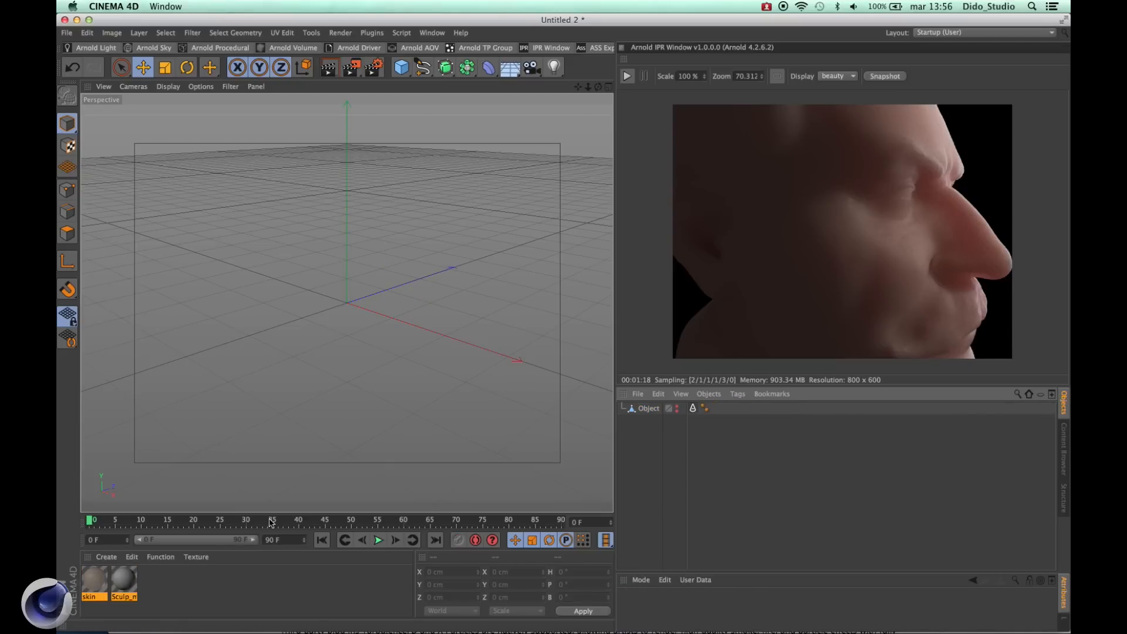
{"action": "key", "text": "Delete"}
{"action": "left_click_drag", "start_coordinate": [176, 578], "coordinate": [92, 584]}
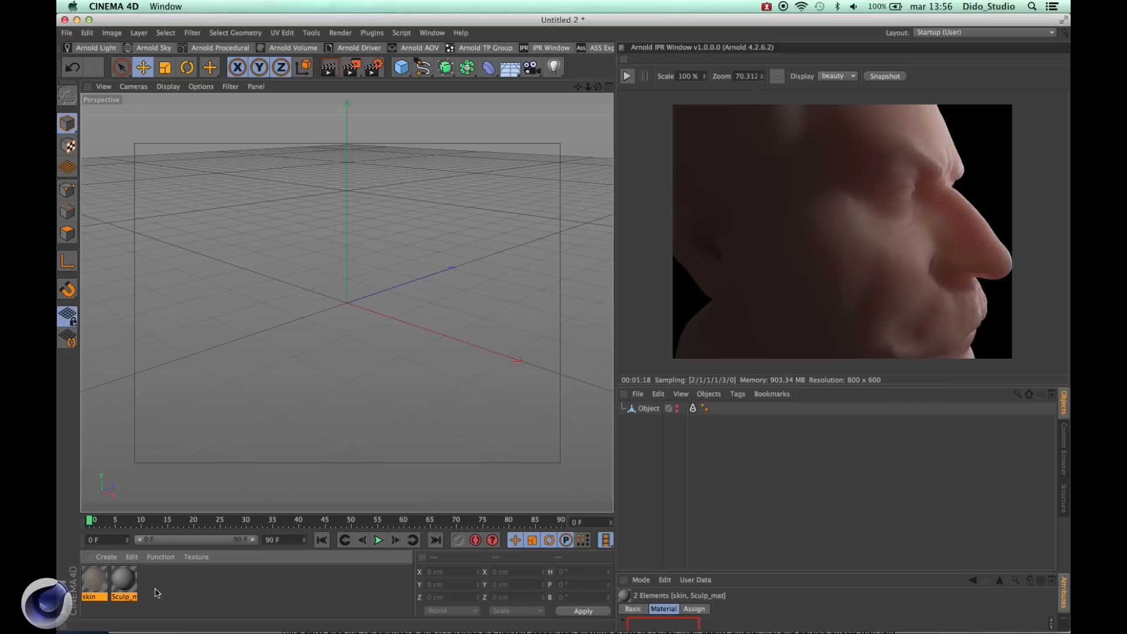
{"action": "key", "text": "Delete"}
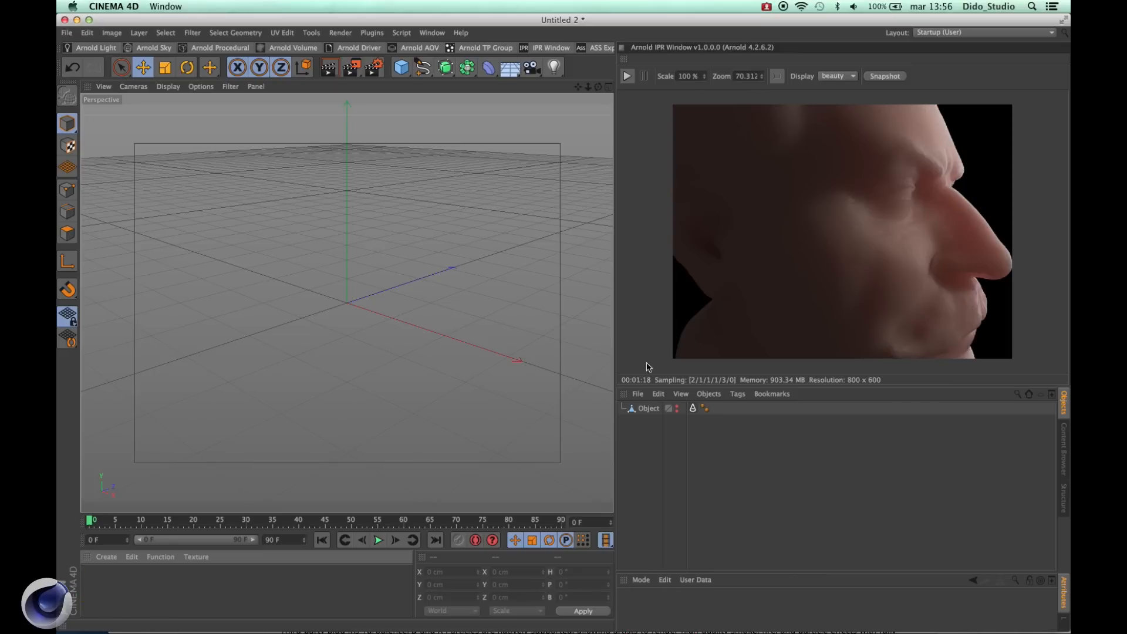
Step: Switch to the Startup layout, then unhide and select the head object
{"action": "left_click", "coordinate": [955, 33]}
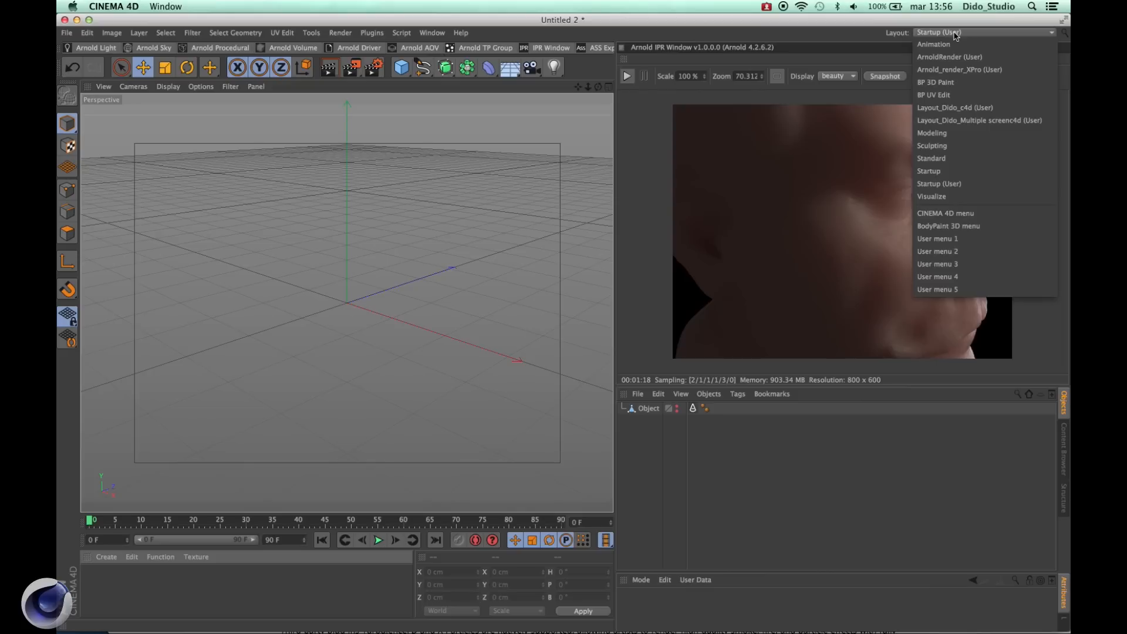
{"action": "left_click", "coordinate": [944, 171]}
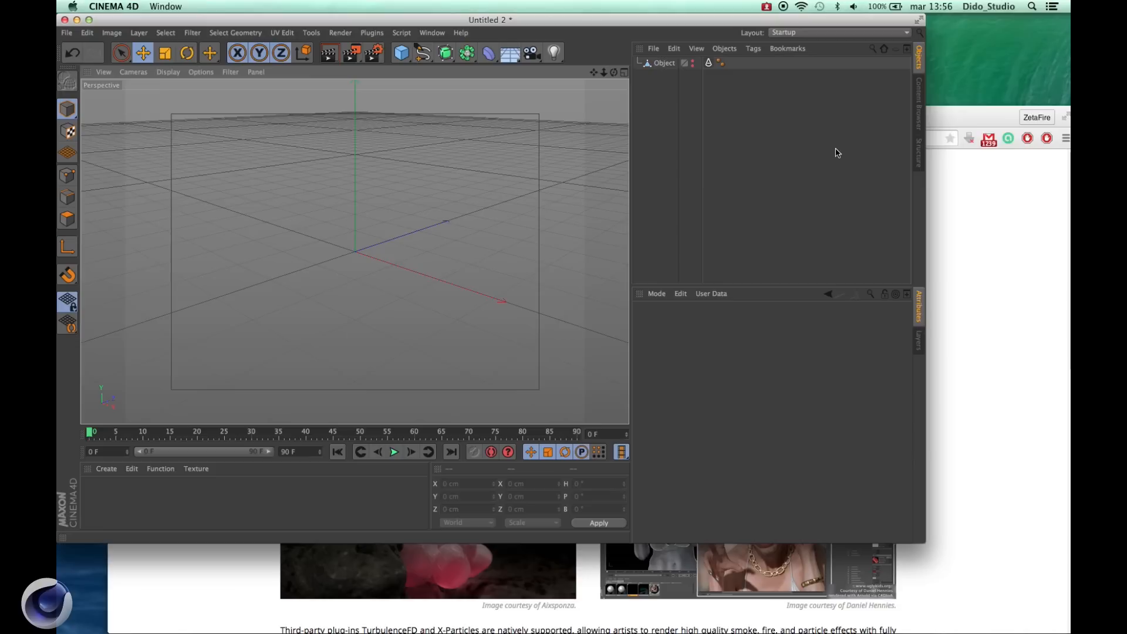
{"action": "left_click", "coordinate": [693, 63]}
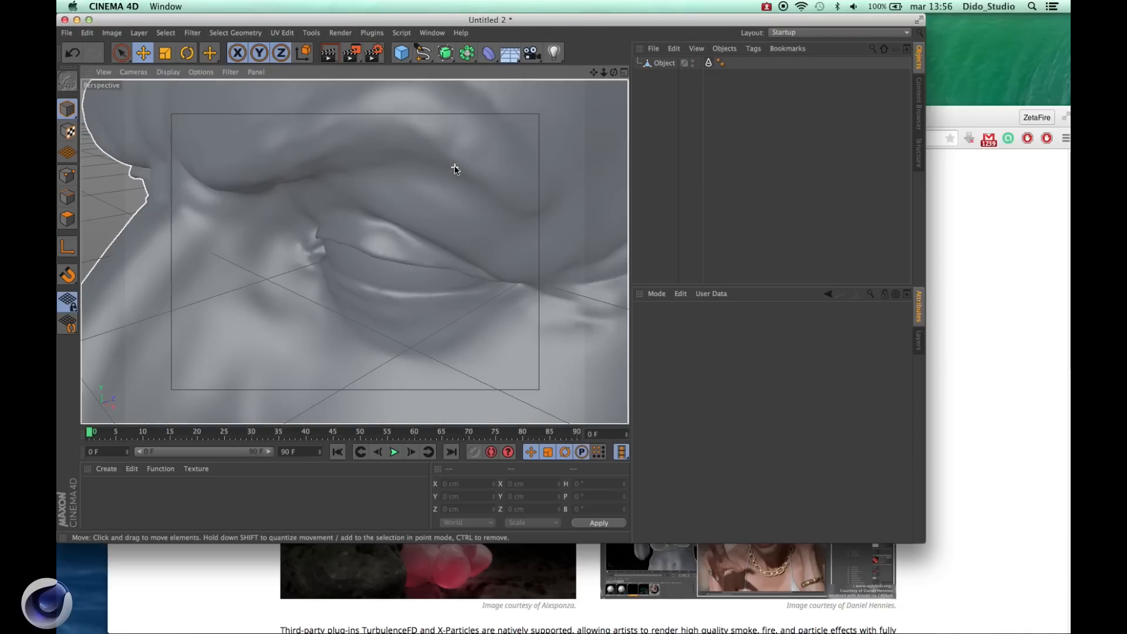
{"action": "scroll", "coordinate": [452, 213], "scroll_direction": "down", "scroll_amount": 10}
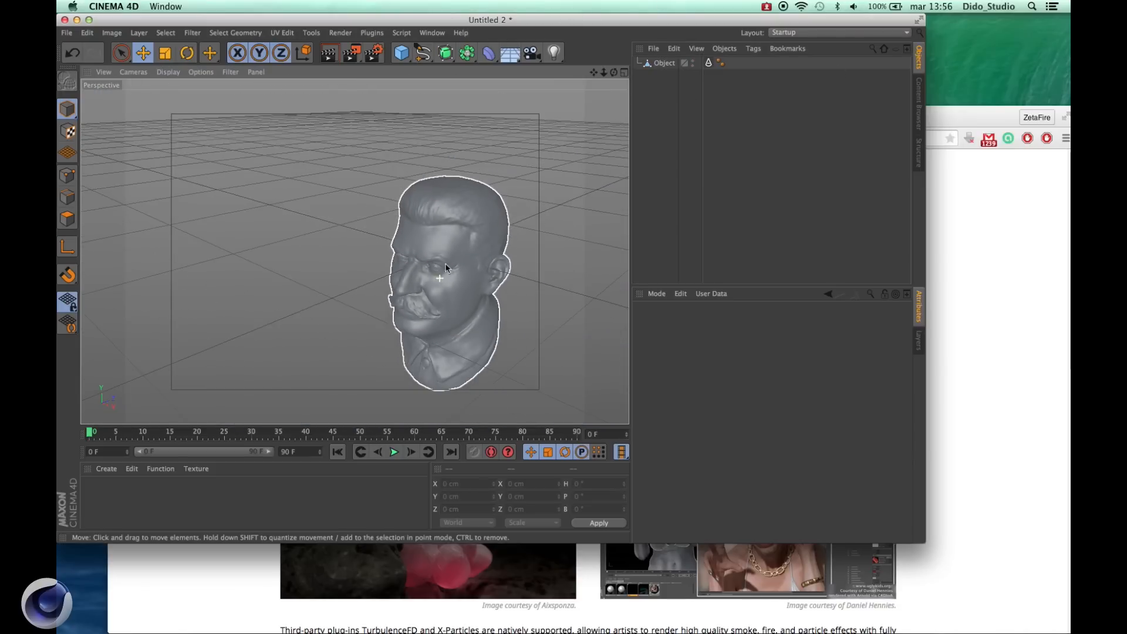
{"action": "middle_click_drag", "start_coordinate": [446, 268], "coordinate": [439, 285], "text": "alt"}
{"action": "left_click", "coordinate": [89, 20]}
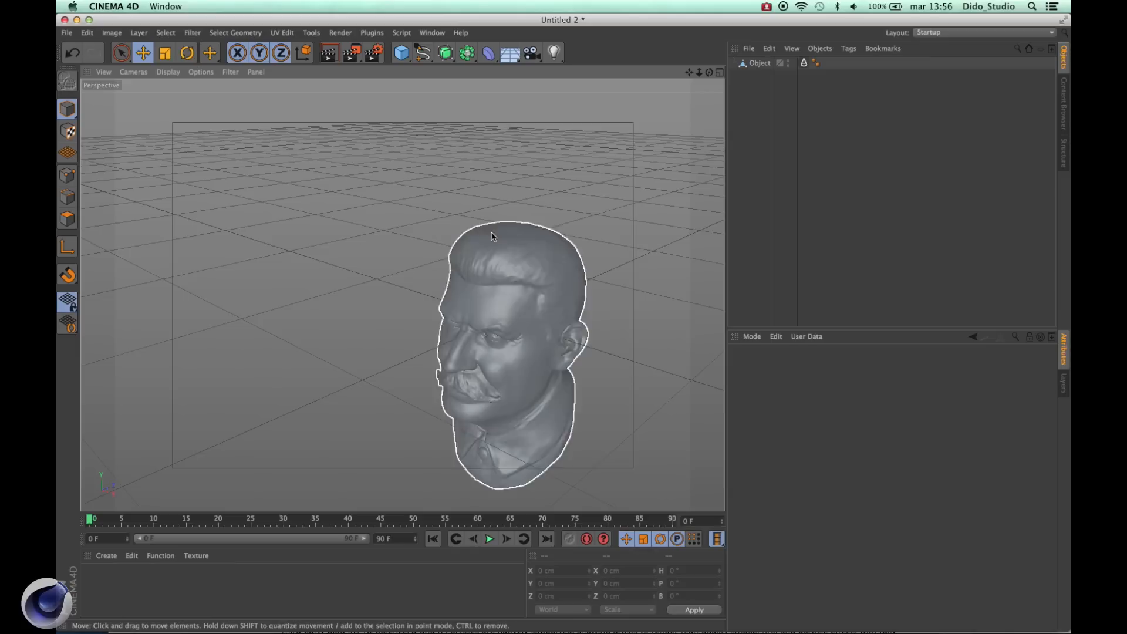
{"action": "left_click", "coordinate": [759, 63]}
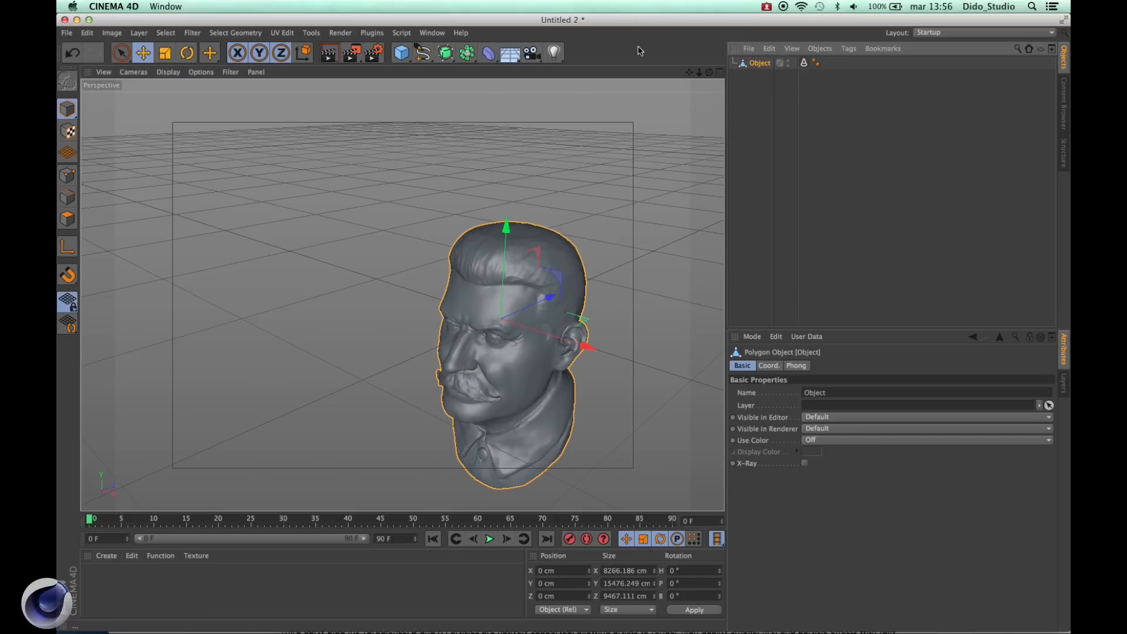
Step: Switch to the Arnold_render_XPro (User) layout and enlarge the window to fill the screen
{"action": "left_click", "coordinate": [934, 34]}
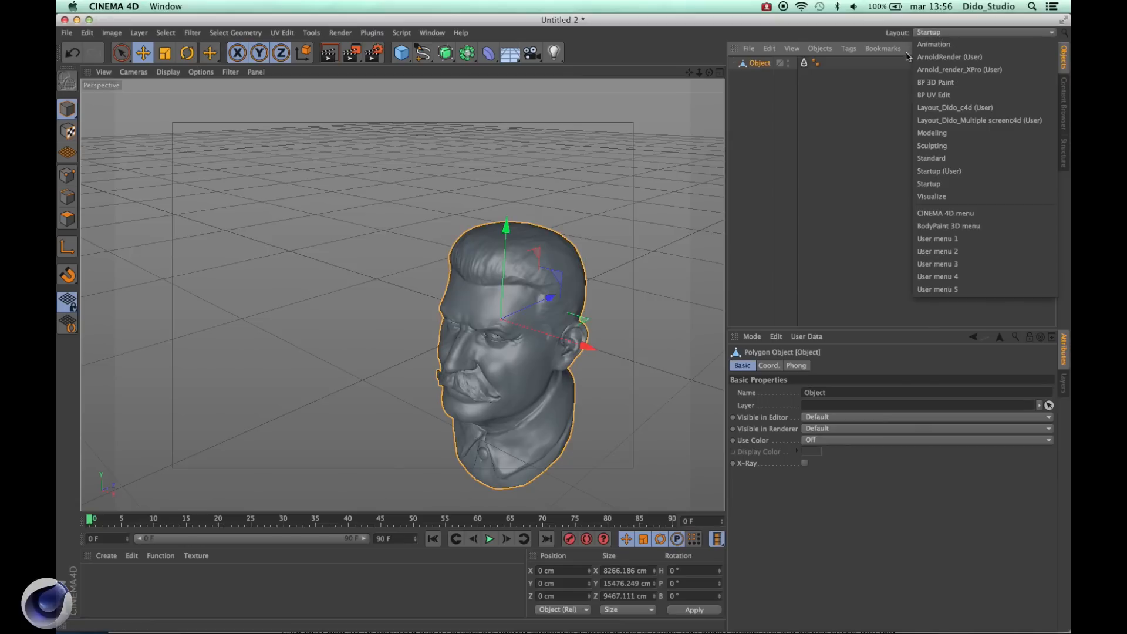
{"action": "left_click", "coordinate": [953, 71]}
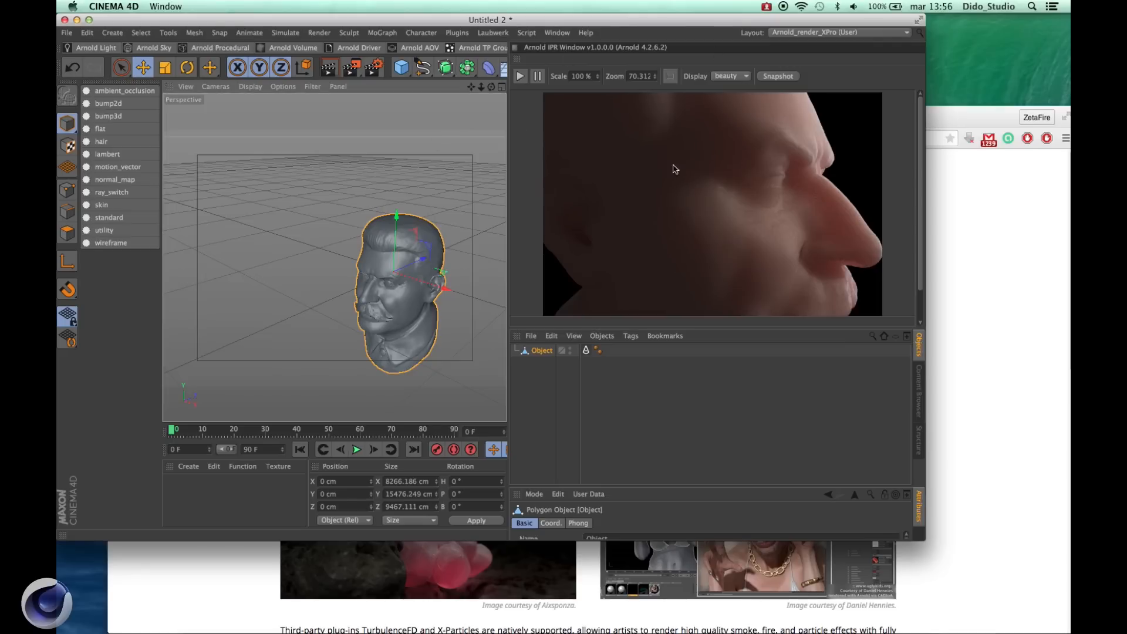
{"action": "left_click_drag", "start_coordinate": [925, 543], "coordinate": [1069, 625]}
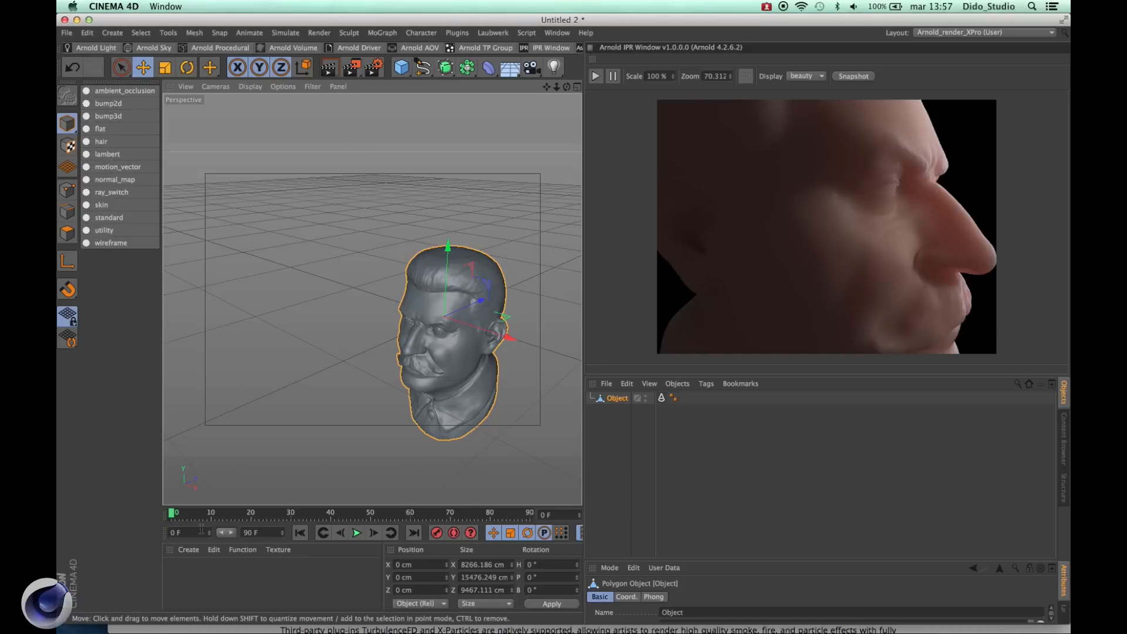
Step: Tear off the Arnold light filter shaders as a floating palette and dock it beside the surface shader palette
{"action": "left_click", "coordinate": [188, 549]}
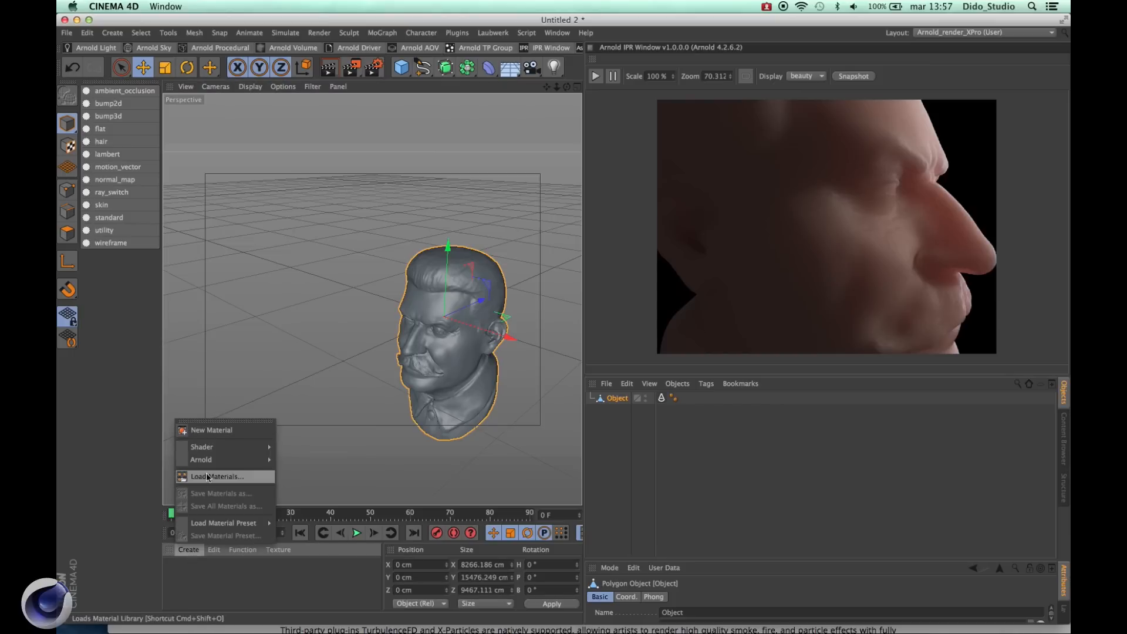
{"action": "mouse_move", "coordinate": [216, 458]}
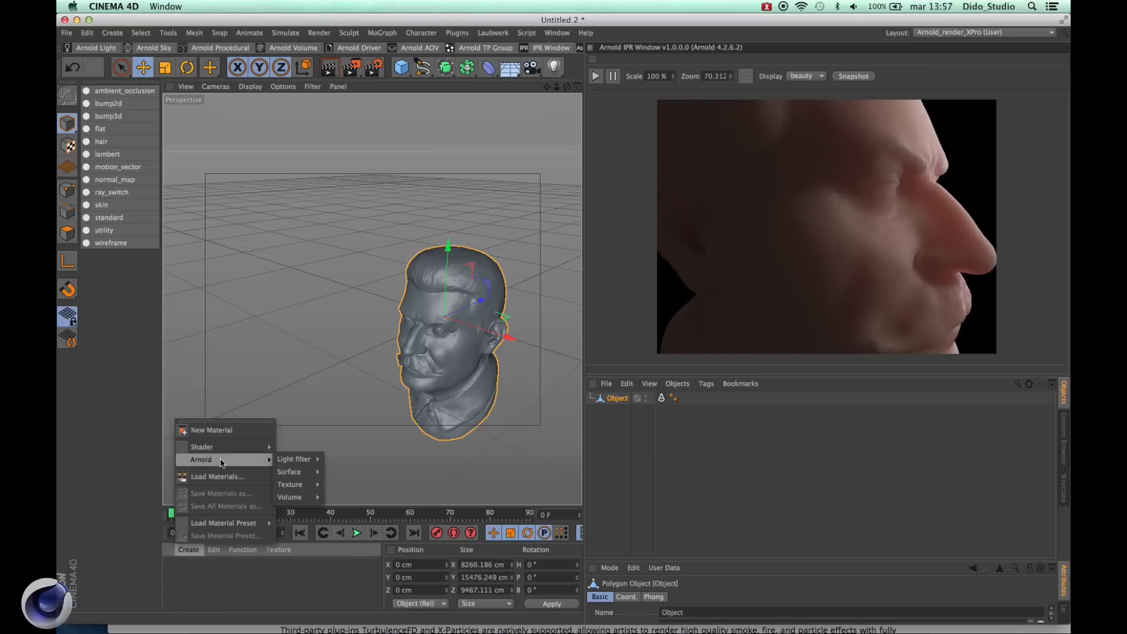
{"action": "mouse_move", "coordinate": [293, 459]}
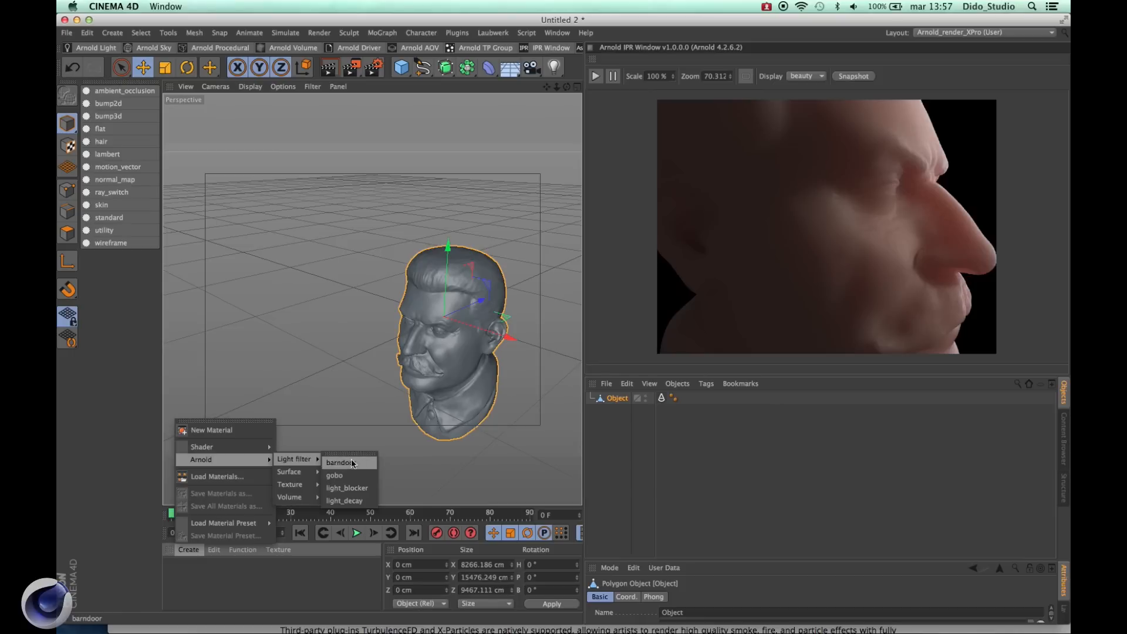
{"action": "left_click", "coordinate": [338, 454]}
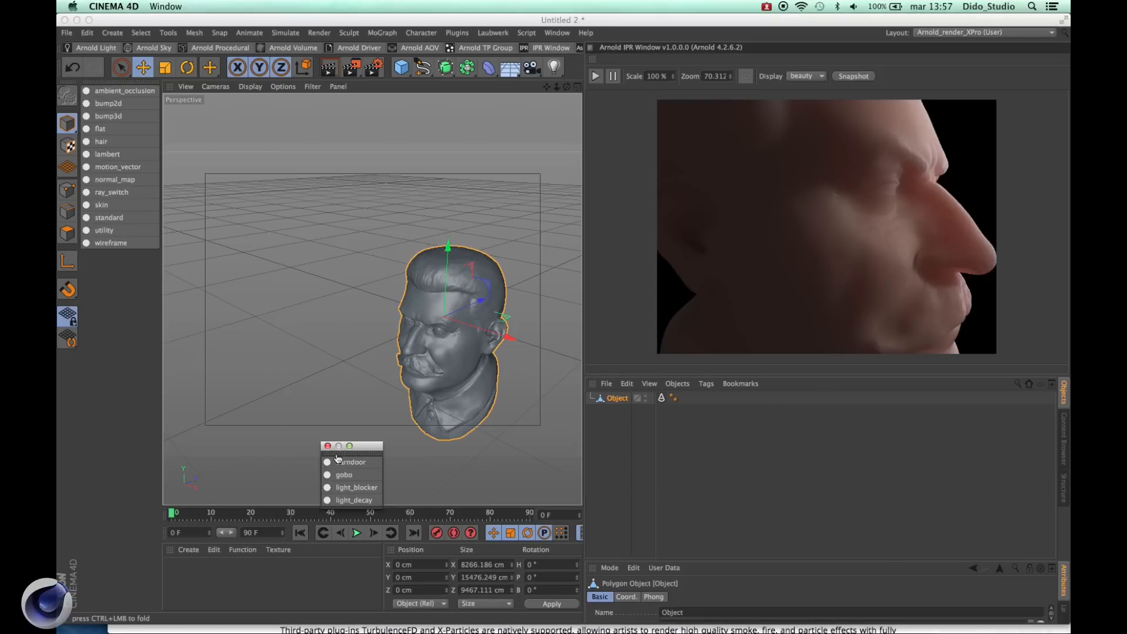
{"action": "left_click_drag", "start_coordinate": [346, 458], "coordinate": [97, 403]}
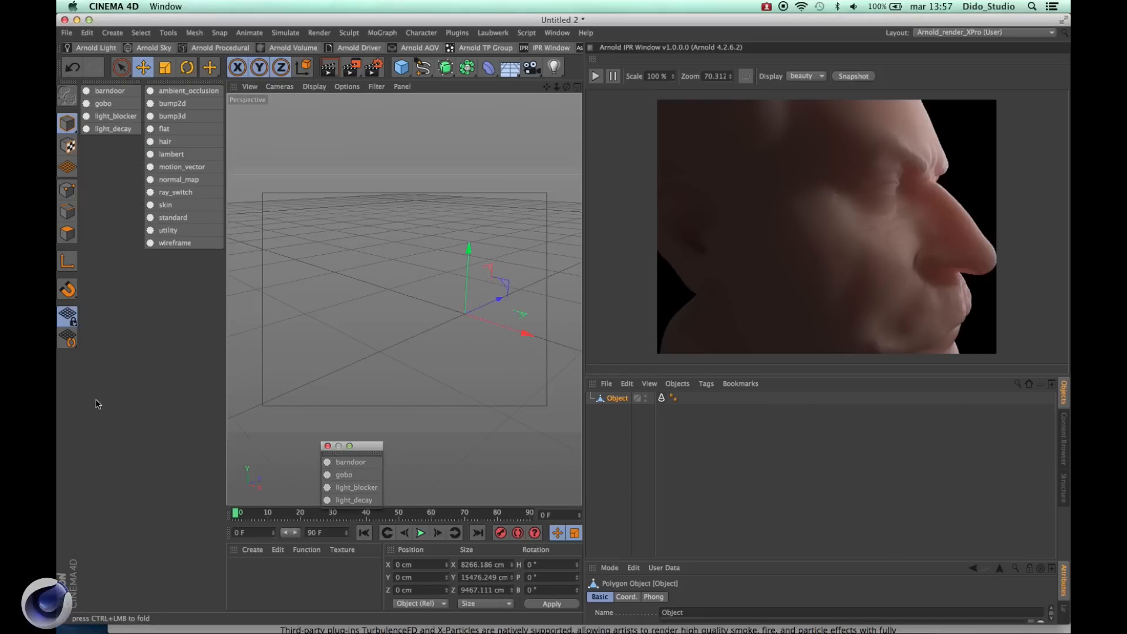
Step: Undock the light filter palette and close it
{"action": "right_click", "coordinate": [118, 86]}
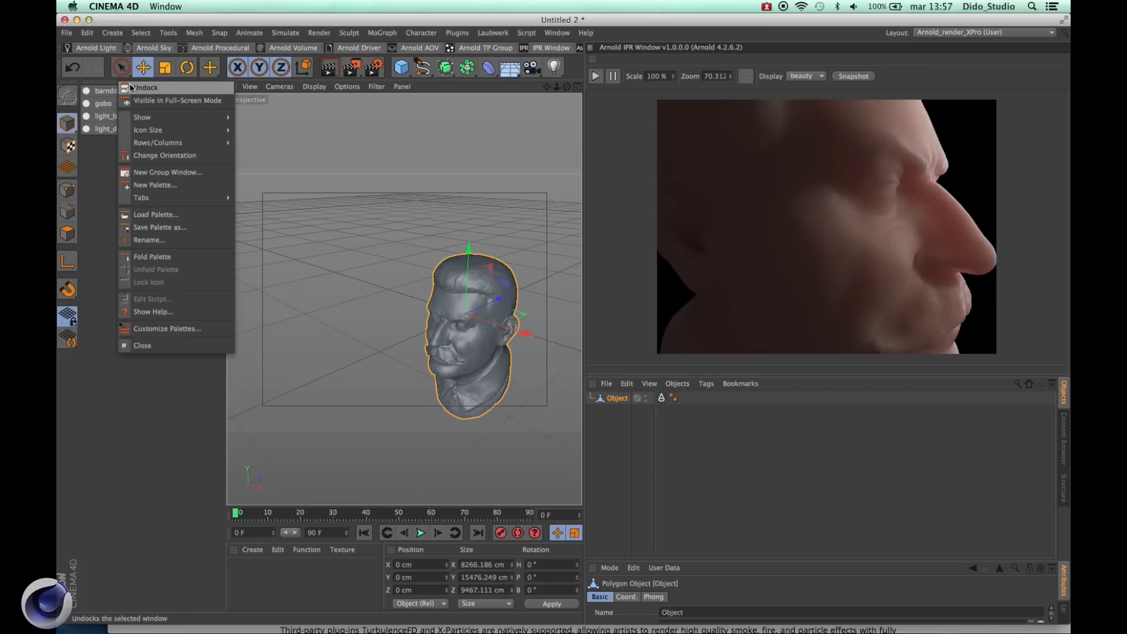
{"action": "left_click", "coordinate": [131, 87]}
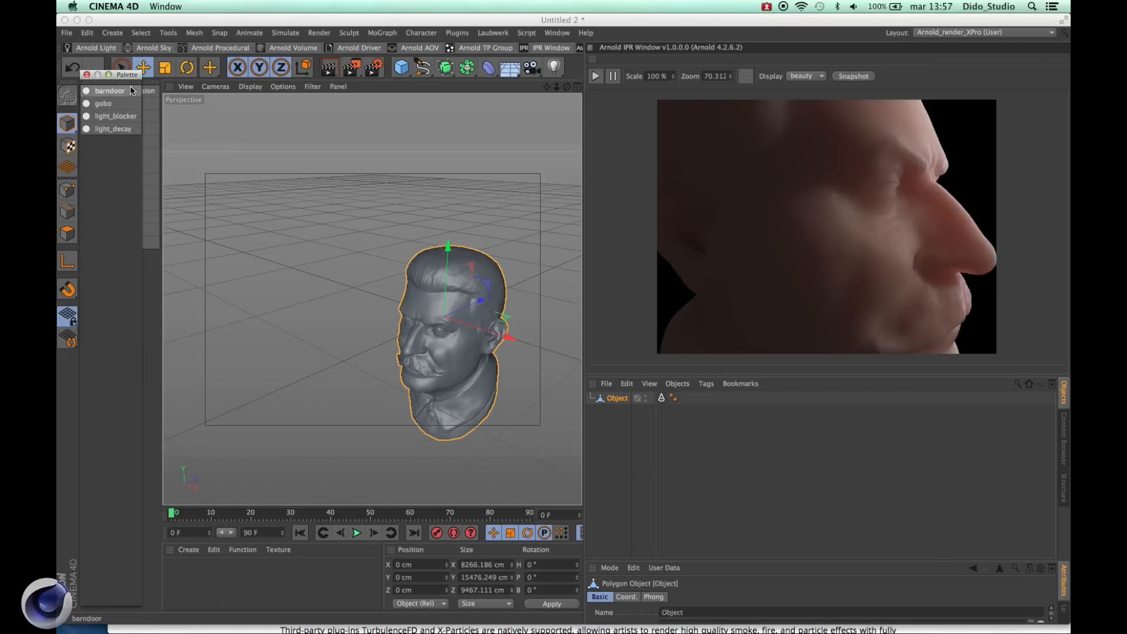
{"action": "left_click", "coordinate": [85, 74]}
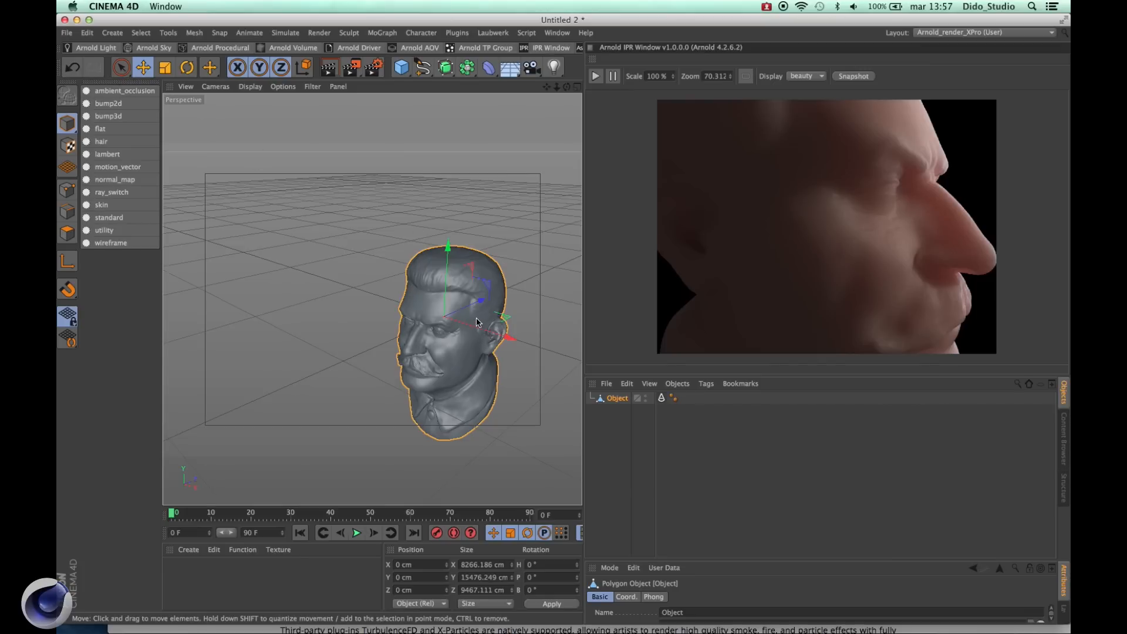
Step: Center the head in the perspective view and widen the viewport against the Arnold IPR window
{"action": "left_click_drag", "start_coordinate": [477, 322], "coordinate": [405, 266]}
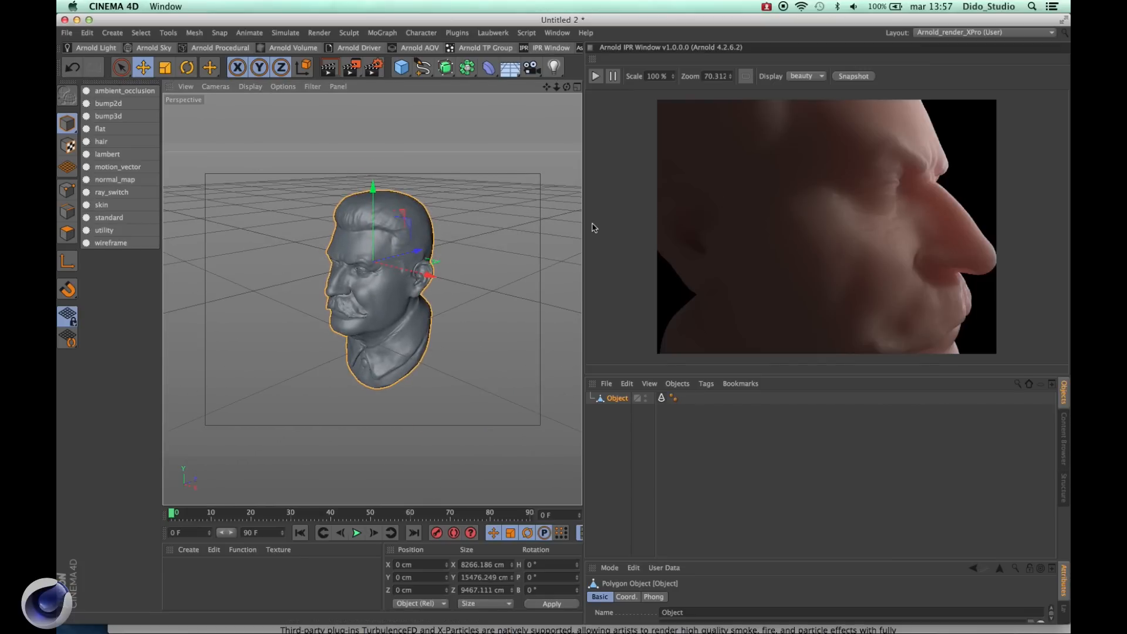
{"action": "left_click_drag", "start_coordinate": [585, 222], "coordinate": [700, 226]}
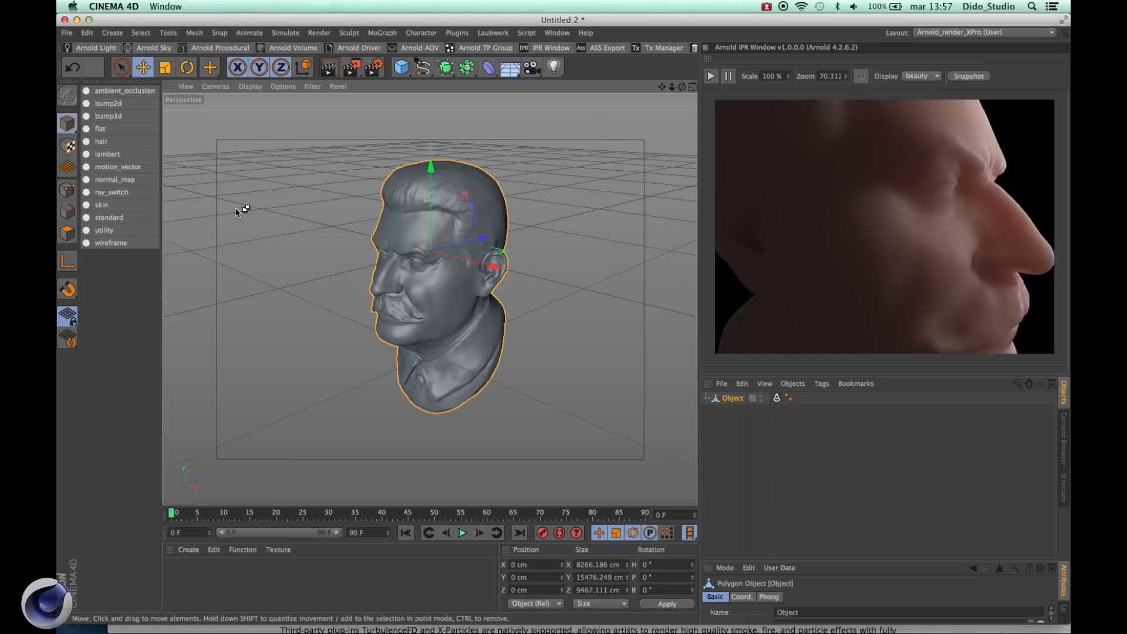
Step: Set the renderer to Arnold Renderer in the render settings and show its main sampling options
{"action": "key", "text": "super+b"}
{"action": "left_click_drag", "start_coordinate": [236, 55], "coordinate": [726, 207]}
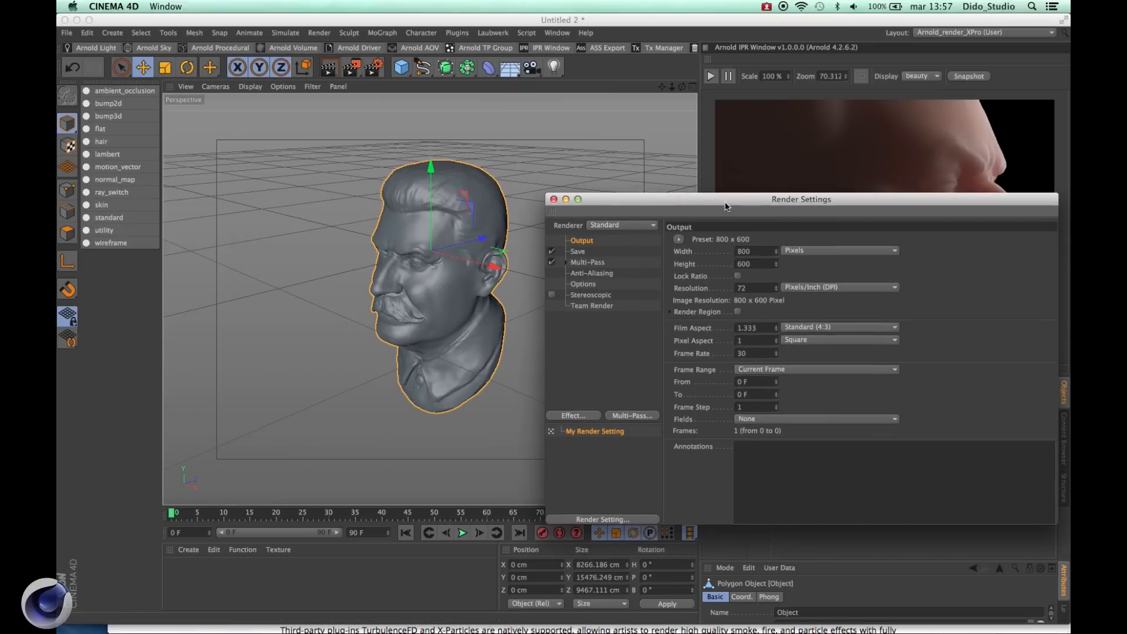
{"action": "left_click", "coordinate": [613, 227]}
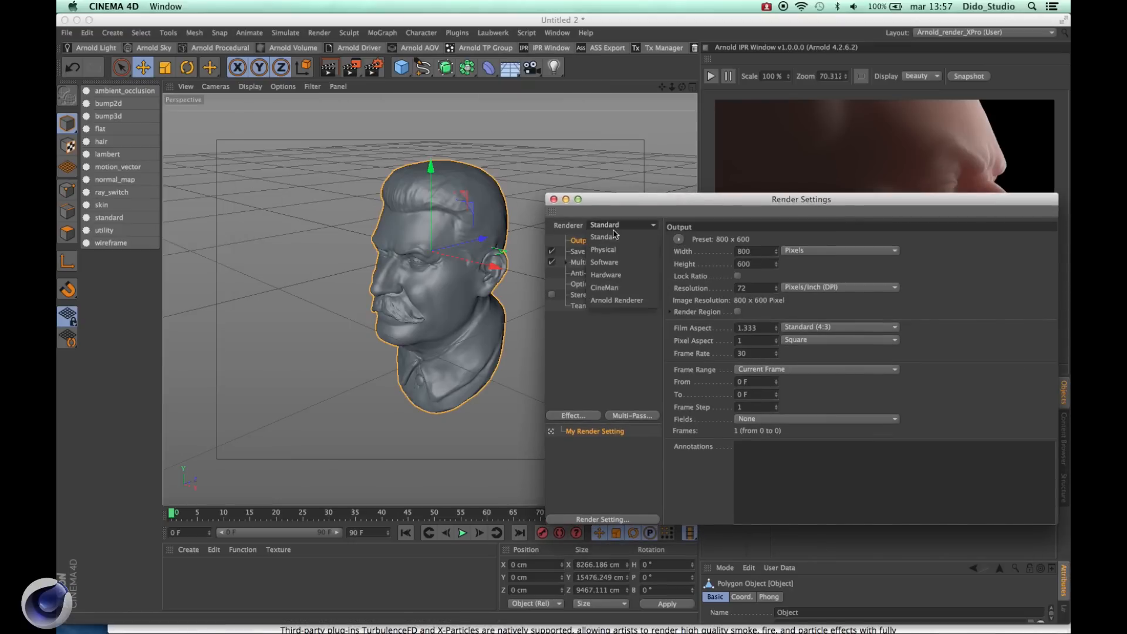
{"action": "left_click", "coordinate": [597, 298]}
{"action": "left_click", "coordinate": [597, 261]}
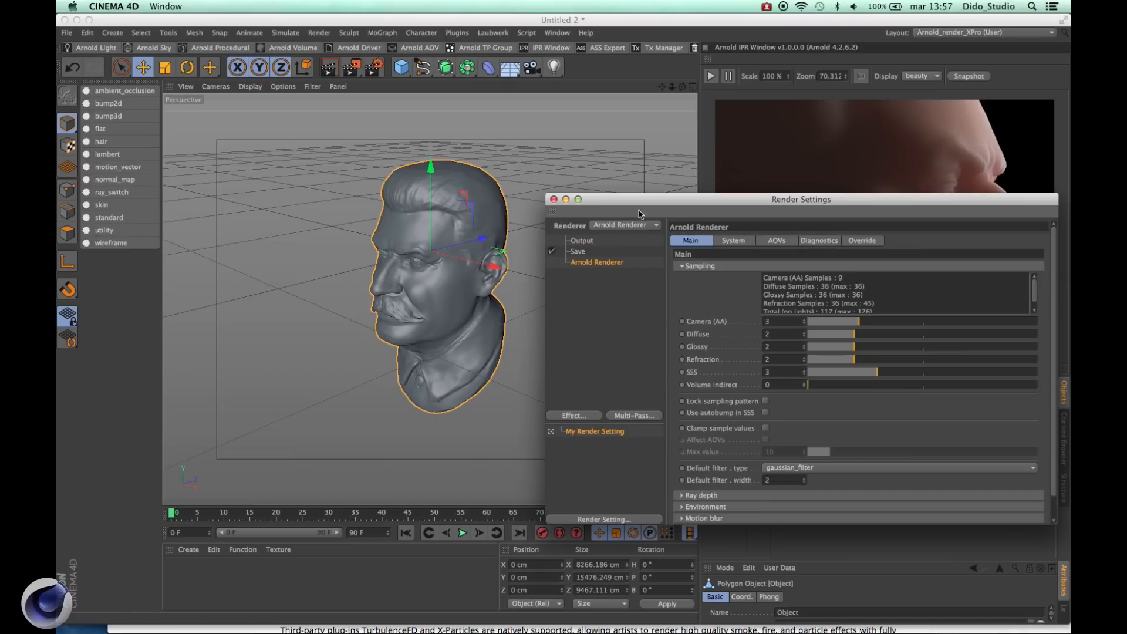
Step: Set the Arnold Camera (AA), Diffuse, Glossy and Refraction samples to 1 each and close the render settings
{"action": "left_click_drag", "start_coordinate": [628, 202], "coordinate": [428, 166]}
{"action": "double_click", "coordinate": [592, 285]}
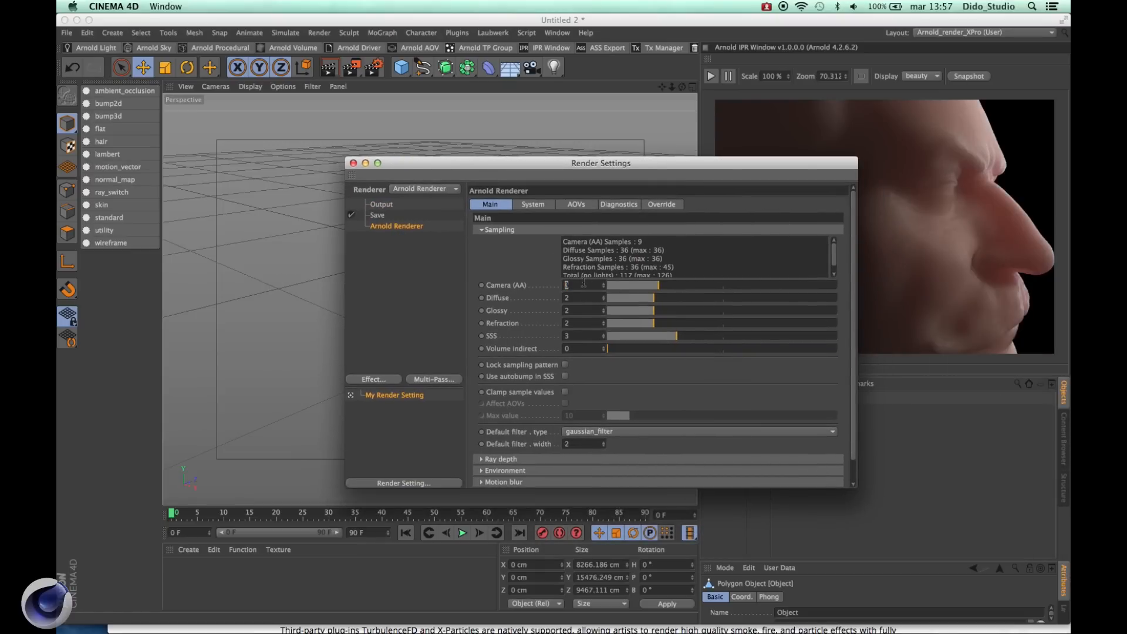
{"action": "type", "text": "1"}
{"action": "key", "text": "Tab"}
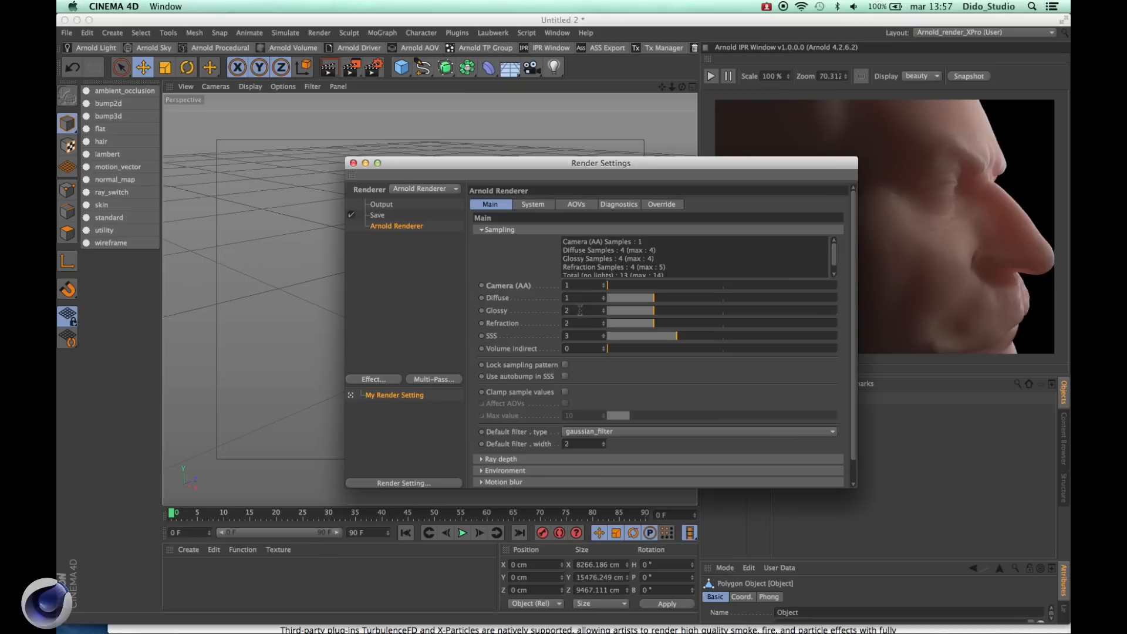
{"action": "key", "text": "Tab"}
{"action": "type", "text": "1"}
{"action": "key", "text": "Tab"}
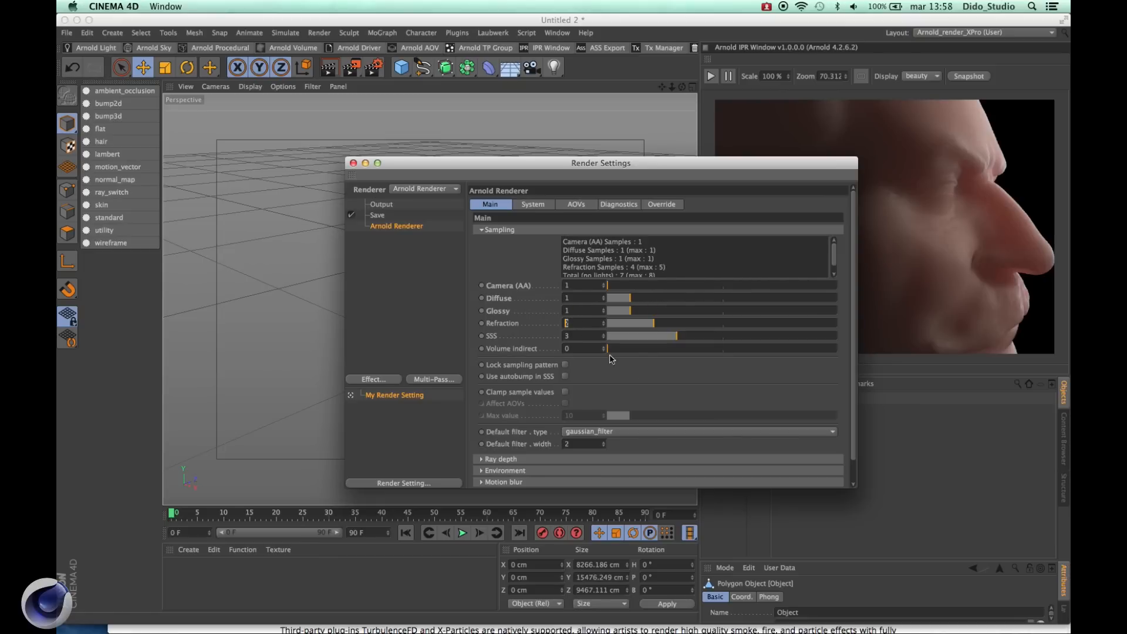
{"action": "type", "text": "1"}
{"action": "key", "text": "Return"}
{"action": "left_click_drag", "start_coordinate": [596, 170], "coordinate": [412, 97]}
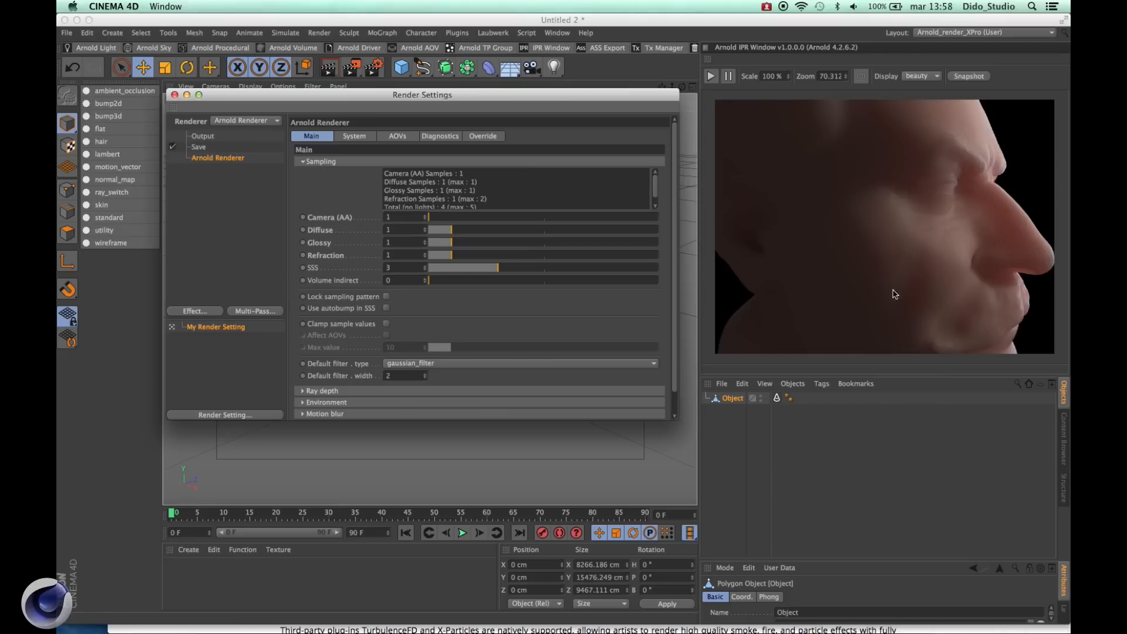
{"action": "left_click_drag", "start_coordinate": [419, 95], "coordinate": [426, 117]}
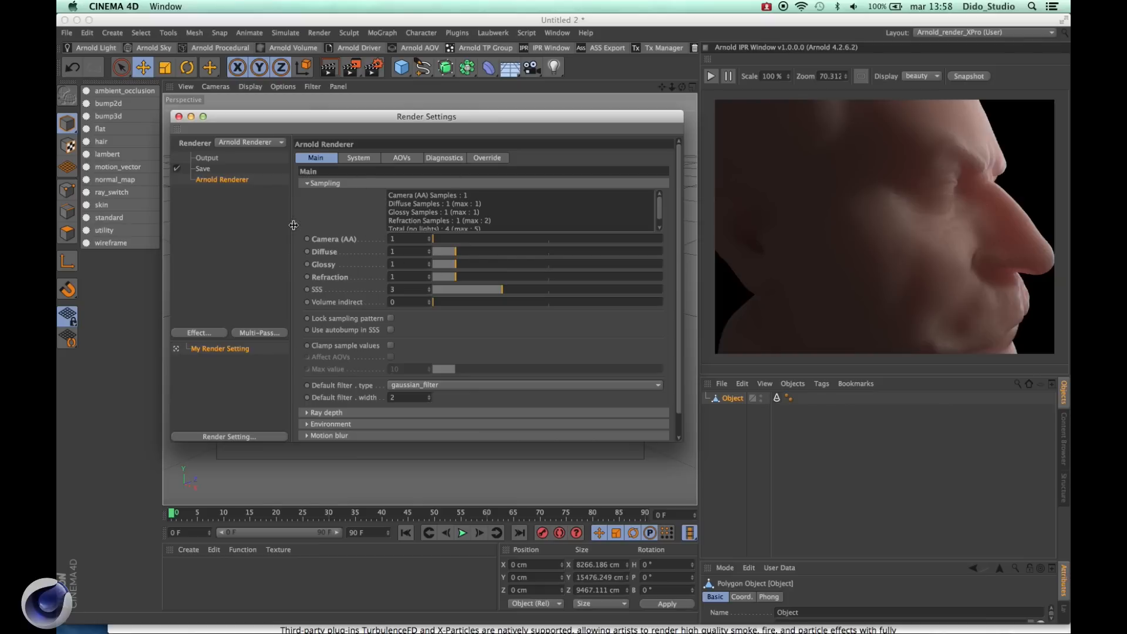
{"action": "left_click", "coordinate": [181, 118]}
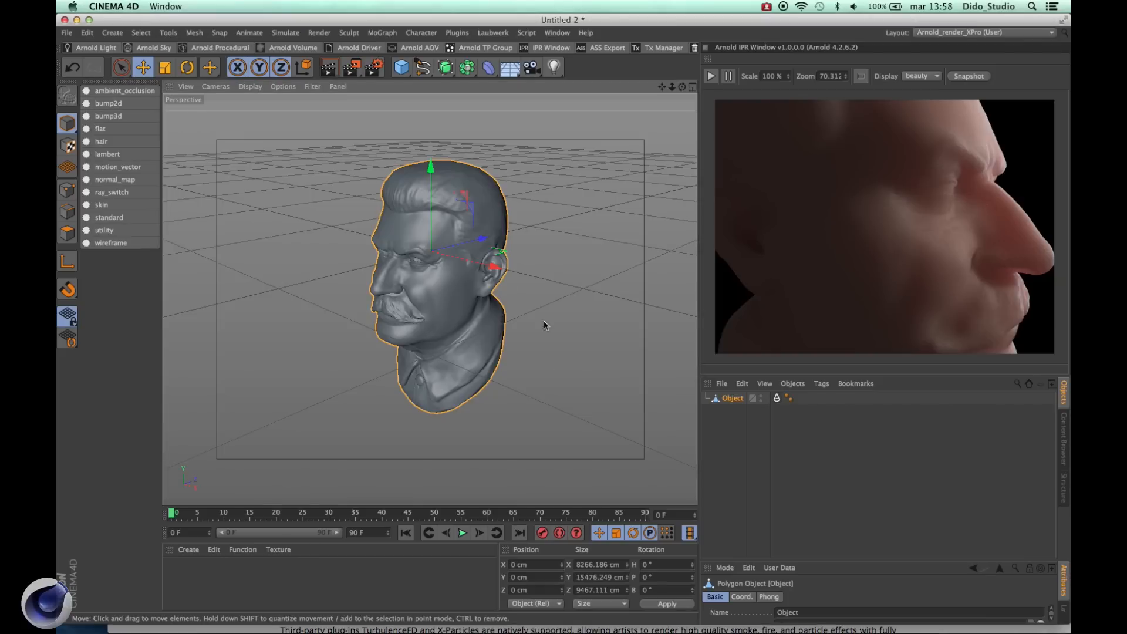
Step: Move the head object along the Z axis to about -528 cm while viewing it in side profile
{"action": "left_click_drag", "start_coordinate": [401, 292], "coordinate": [582, 283], "text": "alt"}
{"action": "middle_click_drag", "start_coordinate": [406, 307], "coordinate": [468, 253], "text": "alt"}
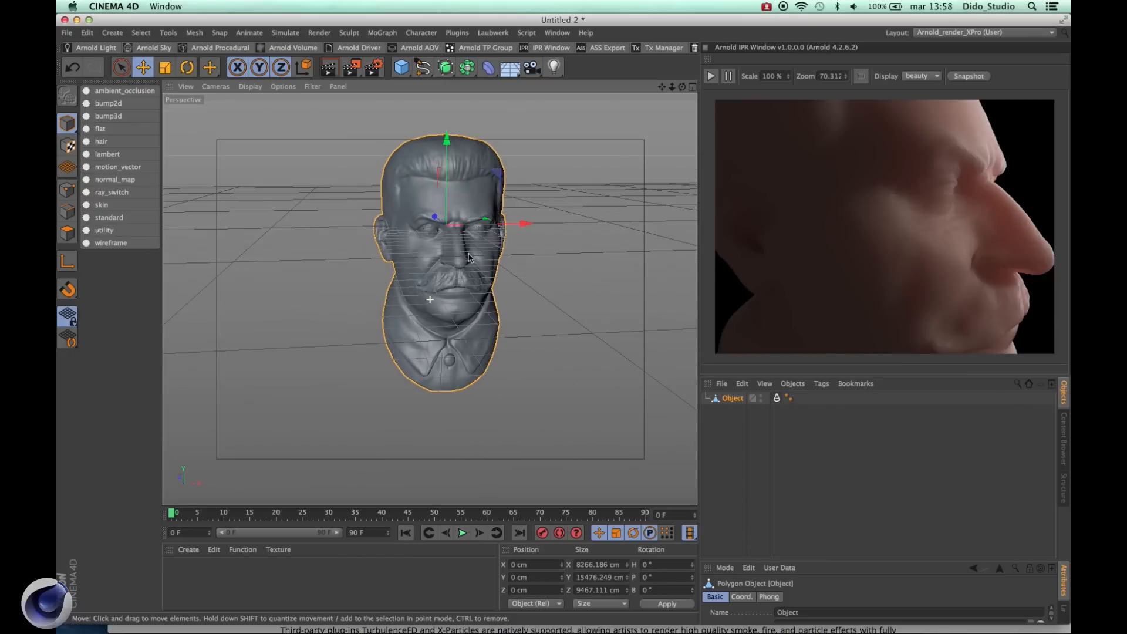
{"action": "left_click_drag", "start_coordinate": [417, 294], "coordinate": [529, 290], "text": "alt"}
{"action": "middle_click_drag", "start_coordinate": [407, 249], "coordinate": [410, 279], "text": "alt"}
{"action": "right_click_drag", "start_coordinate": [394, 289], "coordinate": [463, 301], "text": "alt"}
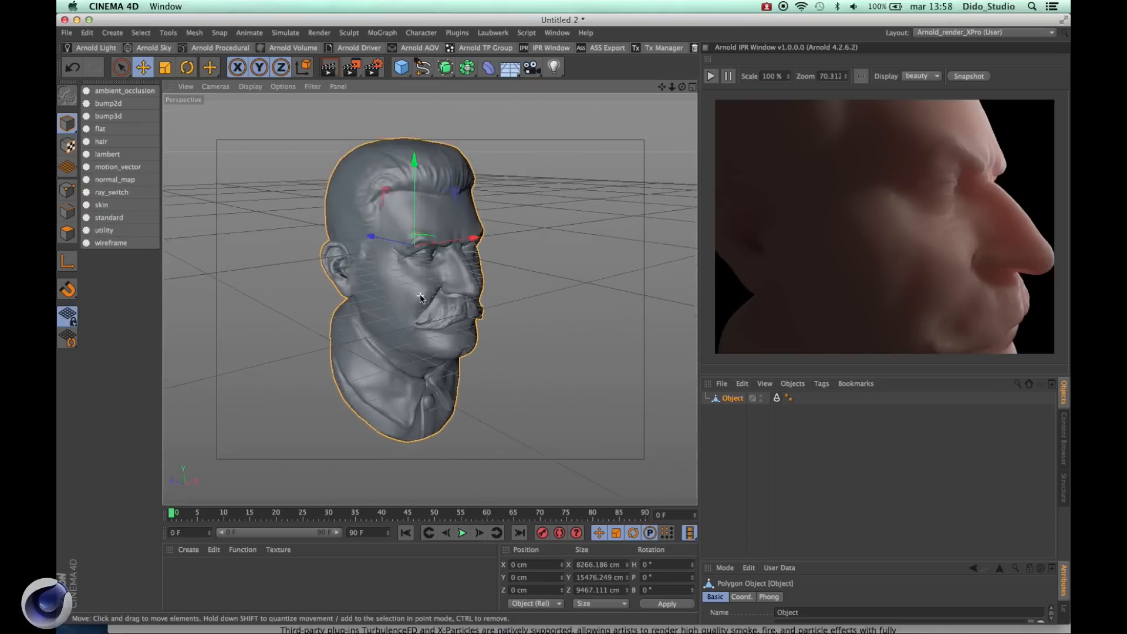
{"action": "left_click_drag", "start_coordinate": [420, 297], "coordinate": [528, 294], "text": "alt"}
{"action": "mouse_move", "coordinate": [371, 303]}
{"action": "middle_mouse_down", "text": "alt"}
{"action": "mouse_move", "coordinate": [390, 314]}
{"action": "mouse_move", "coordinate": [381, 317]}
{"action": "middle_mouse_up", "text": "alt"}
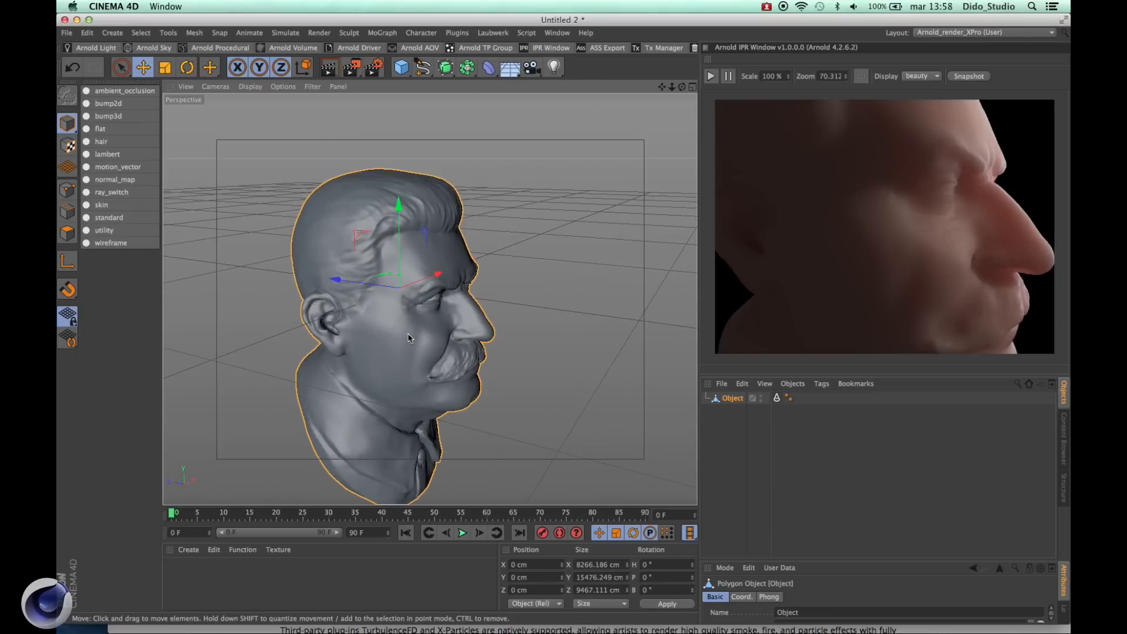
{"action": "left_click_drag", "start_coordinate": [410, 335], "coordinate": [465, 326], "text": "alt"}
{"action": "right_click_drag", "start_coordinate": [375, 297], "coordinate": [399, 297], "text": "alt"}
{"action": "left_click_drag", "start_coordinate": [370, 275], "coordinate": [375, 319], "text": "alt"}
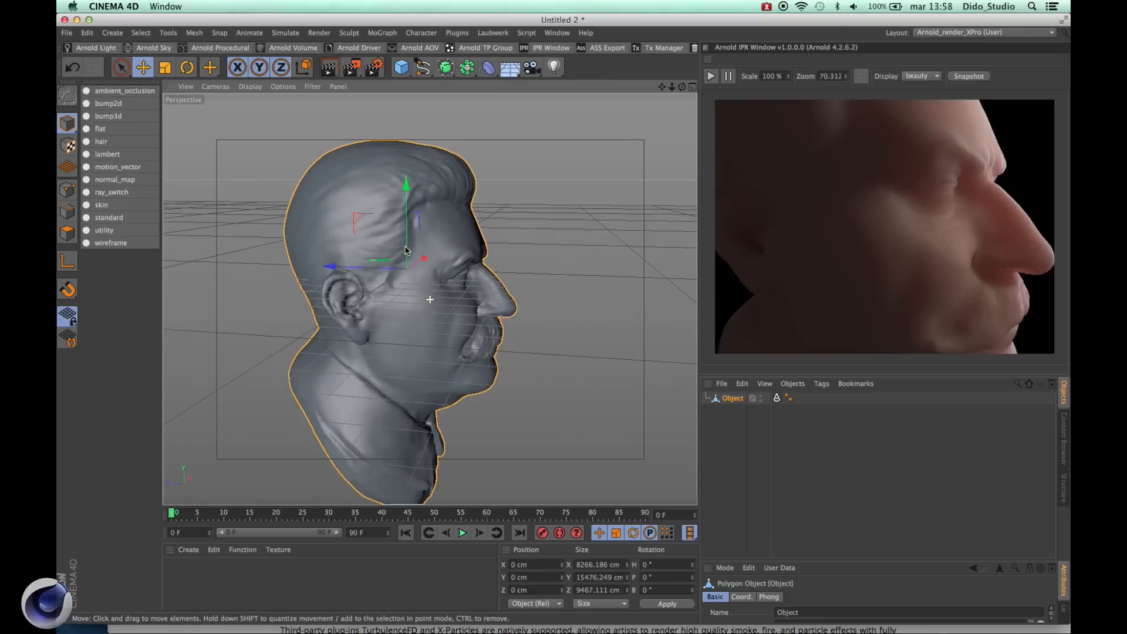
{"action": "left_click_drag", "start_coordinate": [327, 265], "coordinate": [341, 267]}
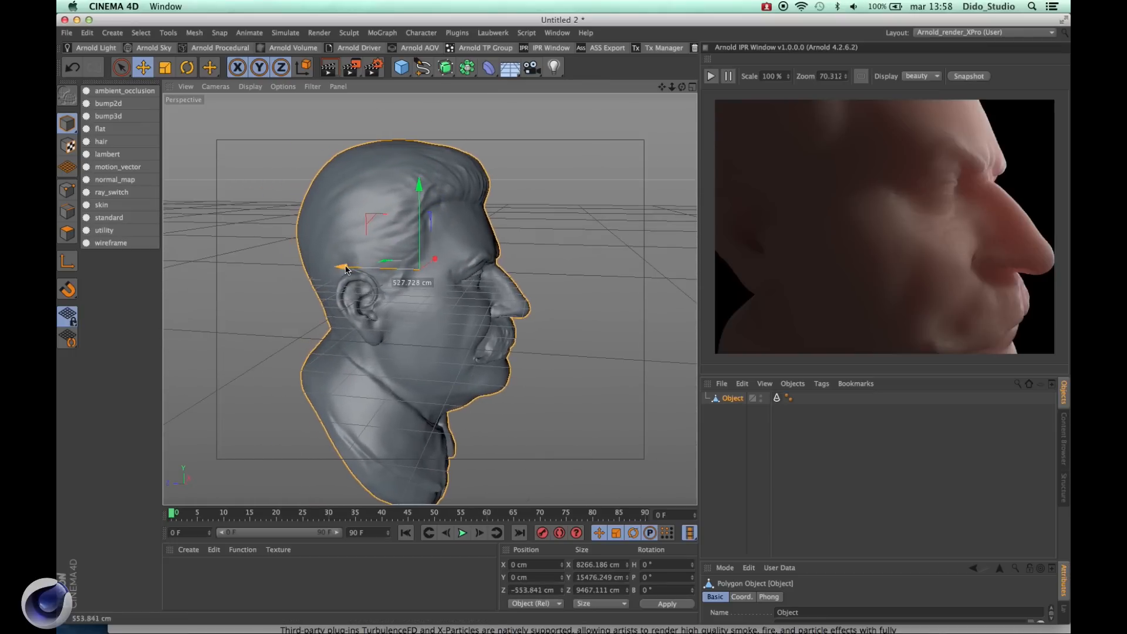
Step: Rename the head object as Mesh_1 and delete its Arnold Parameters tag
{"action": "double_click", "coordinate": [737, 398]}
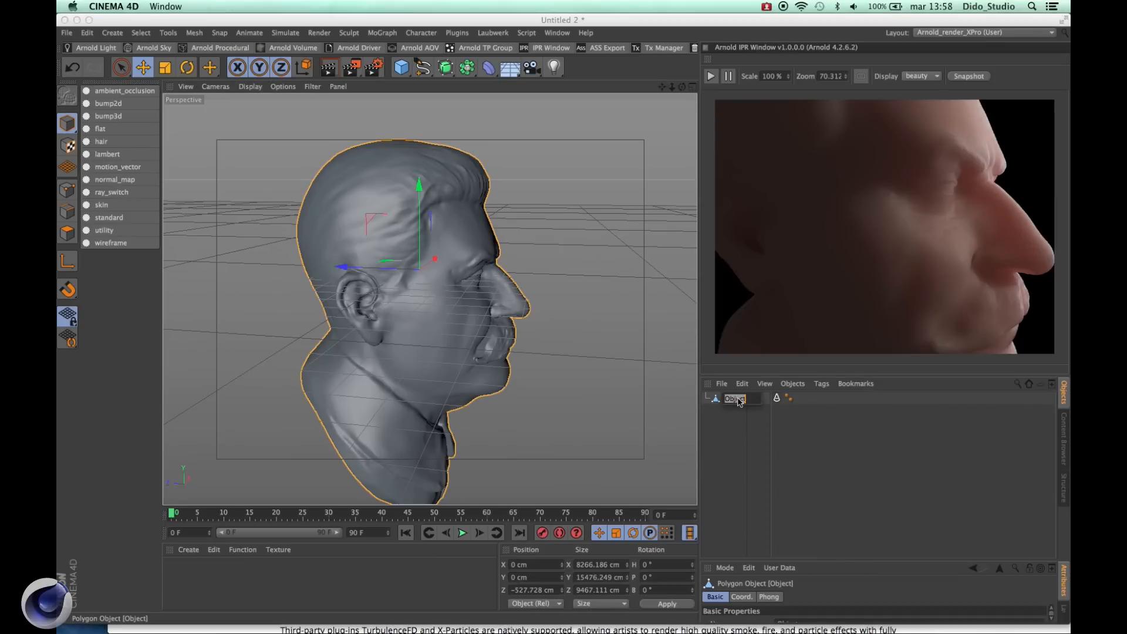
{"action": "type", "text": "Mesh_1"}
{"action": "key", "text": "Return"}
{"action": "left_click", "coordinate": [780, 399]}
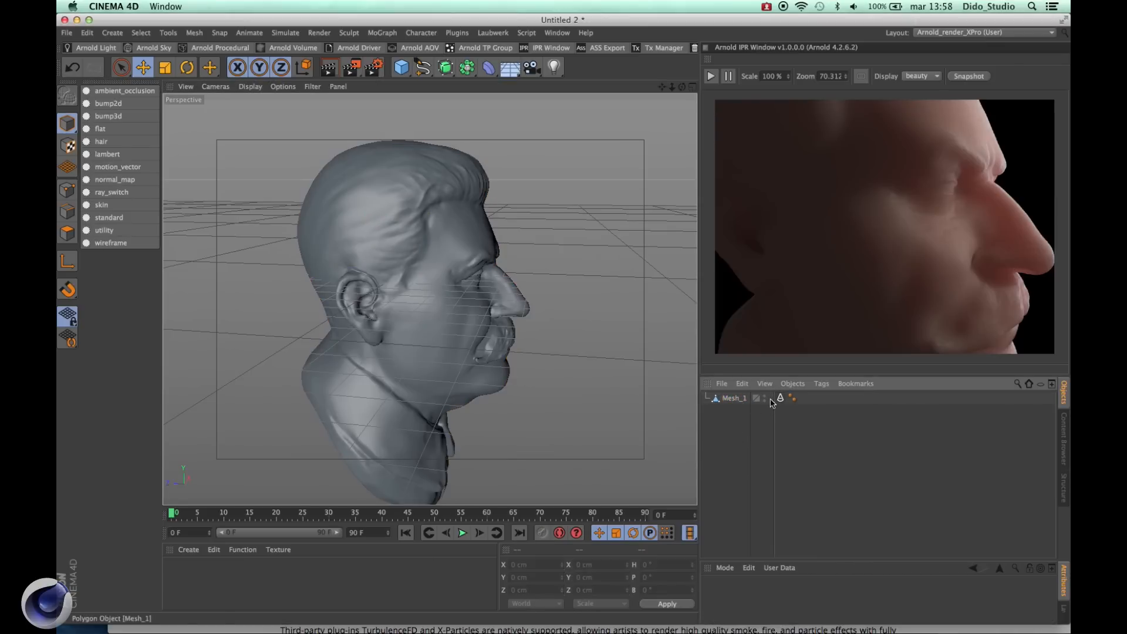
{"action": "key", "text": "Delete"}
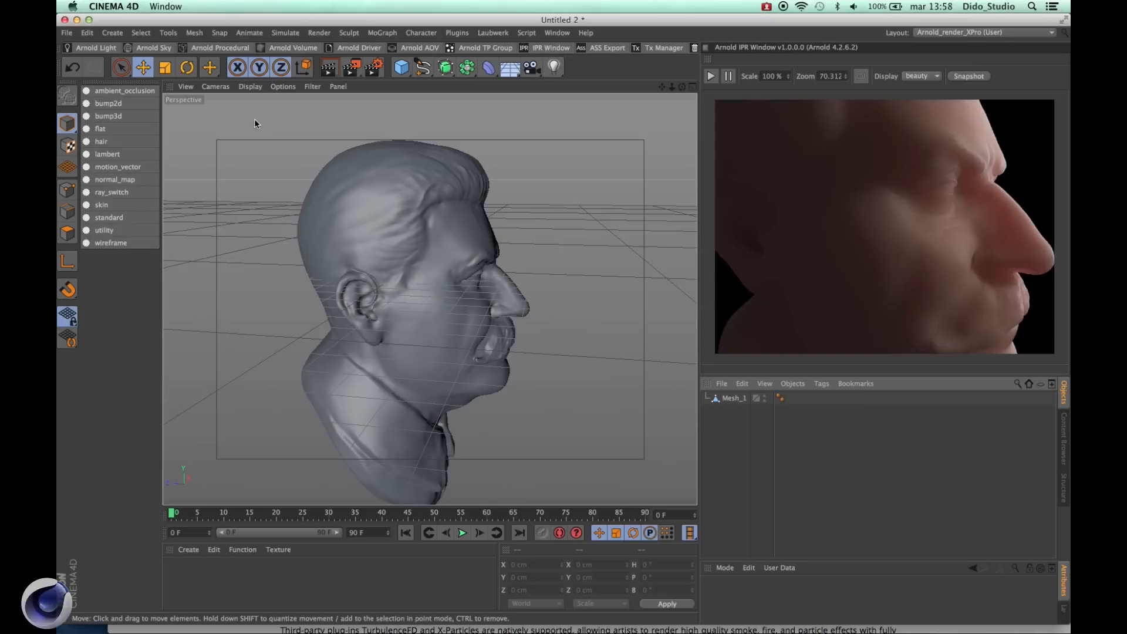
Step: Create an Arnold standard surface material and apply it to the head
{"action": "left_click", "coordinate": [164, 198]}
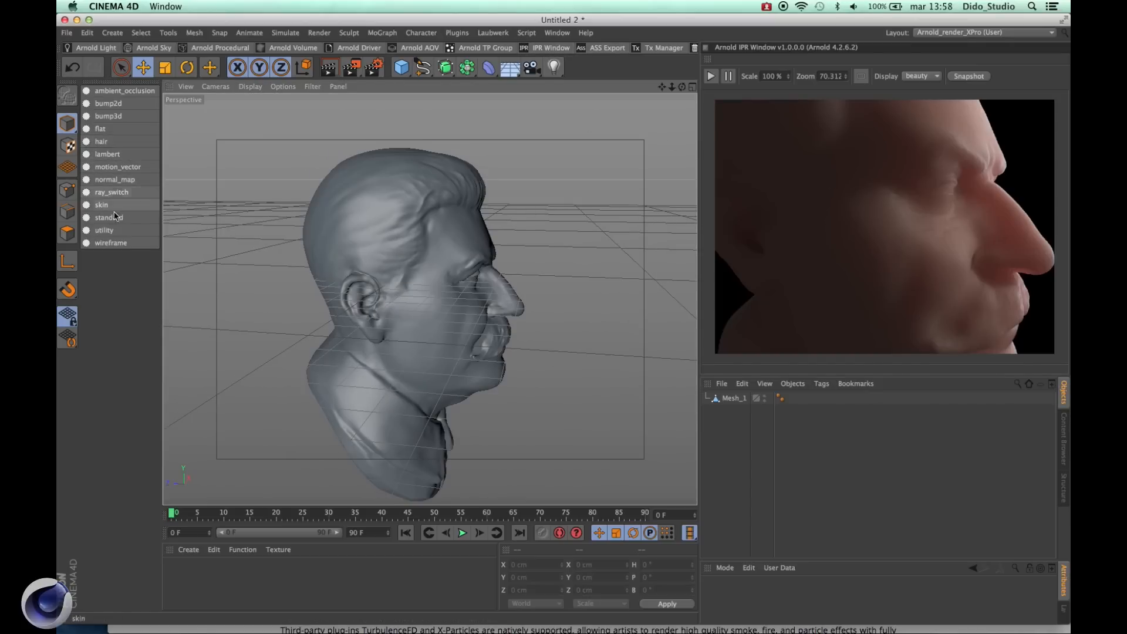
{"action": "left_click", "coordinate": [187, 550]}
{"action": "mouse_move", "coordinate": [207, 461]}
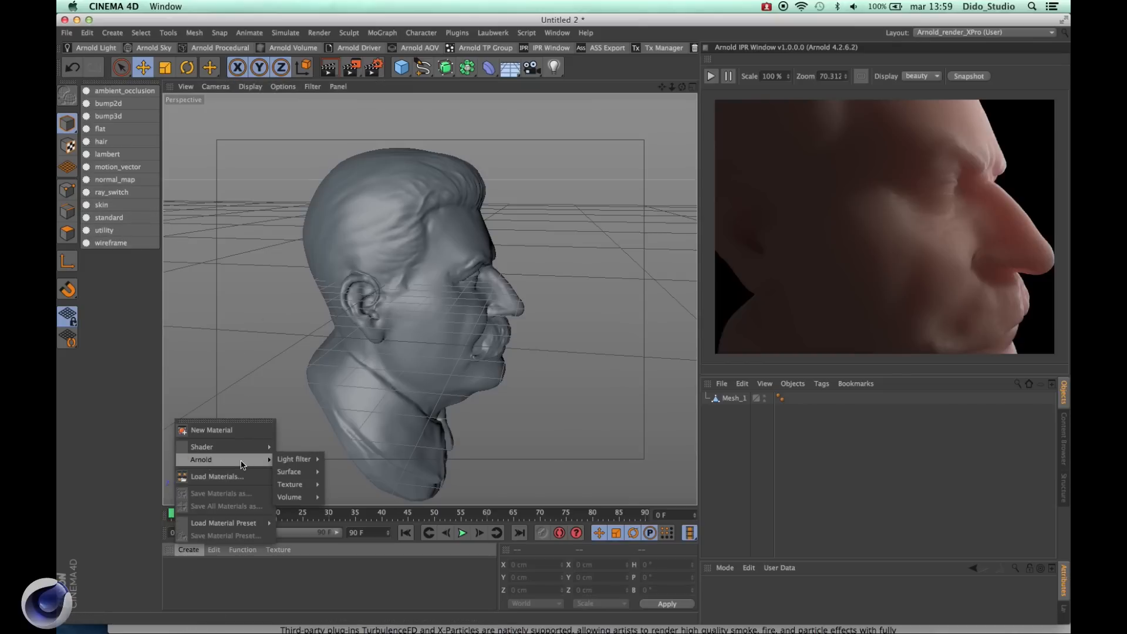
{"action": "mouse_move", "coordinate": [296, 472]}
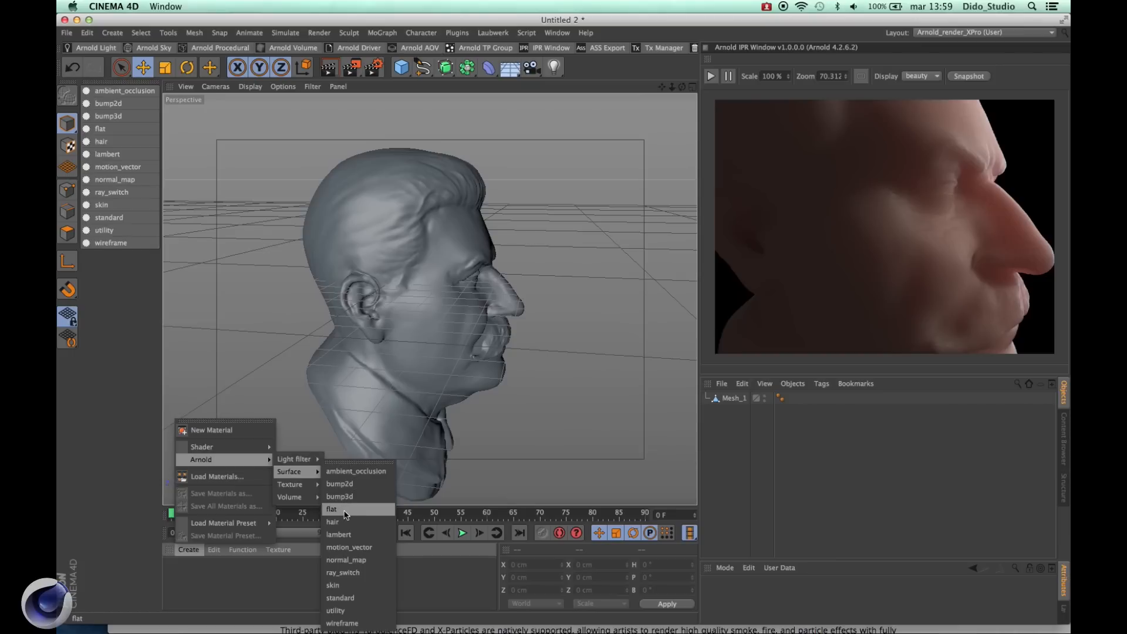
{"action": "left_click", "coordinate": [340, 599]}
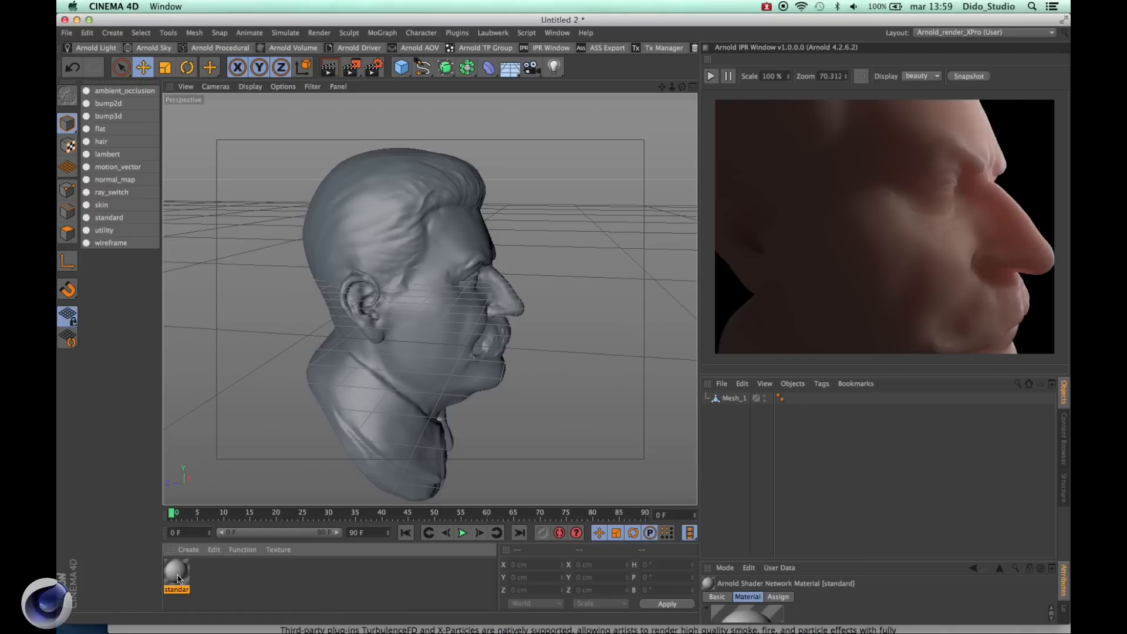
{"action": "mouse_move", "coordinate": [178, 579]}
{"action": "left_mouse_down"}
{"action": "mouse_move", "coordinate": [431, 281]}
{"action": "mouse_move", "coordinate": [390, 302]}
{"action": "left_mouse_up"}
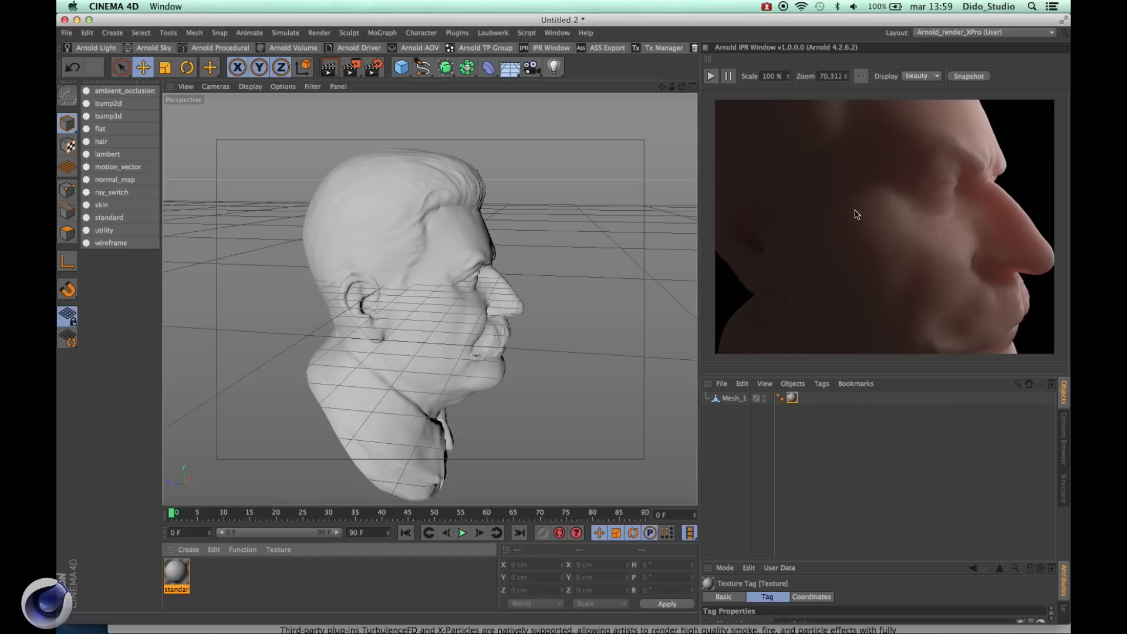
Step: Run the Arnold IPR preview of the unlit scene and stop it
{"action": "left_click", "coordinate": [448, 296]}
{"action": "left_click", "coordinate": [710, 77]}
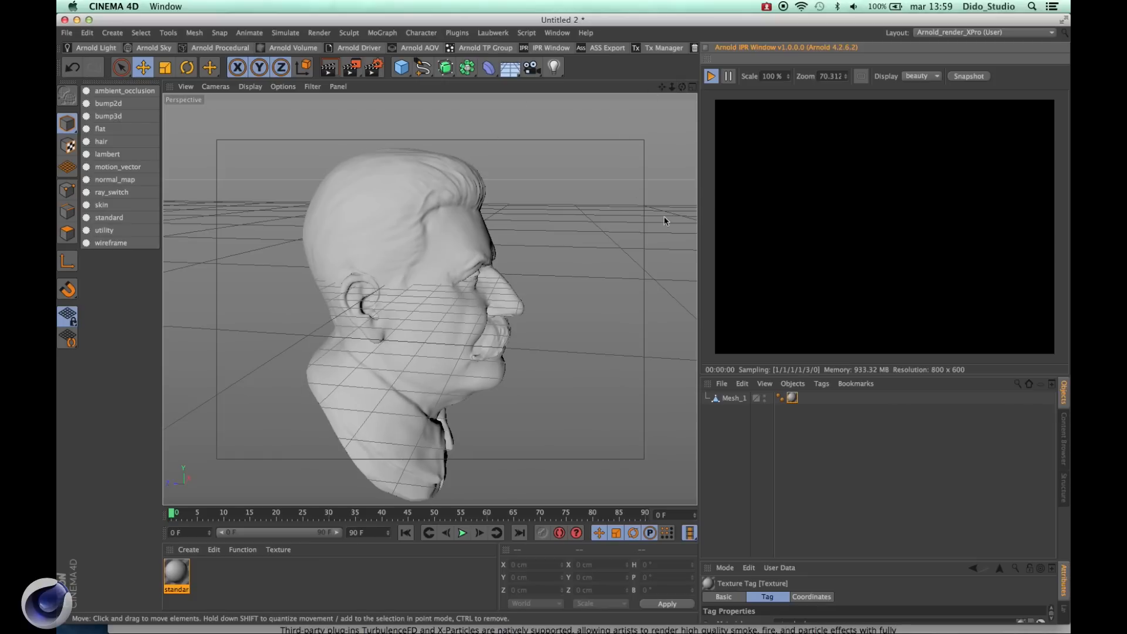
{"action": "left_click", "coordinate": [711, 76]}
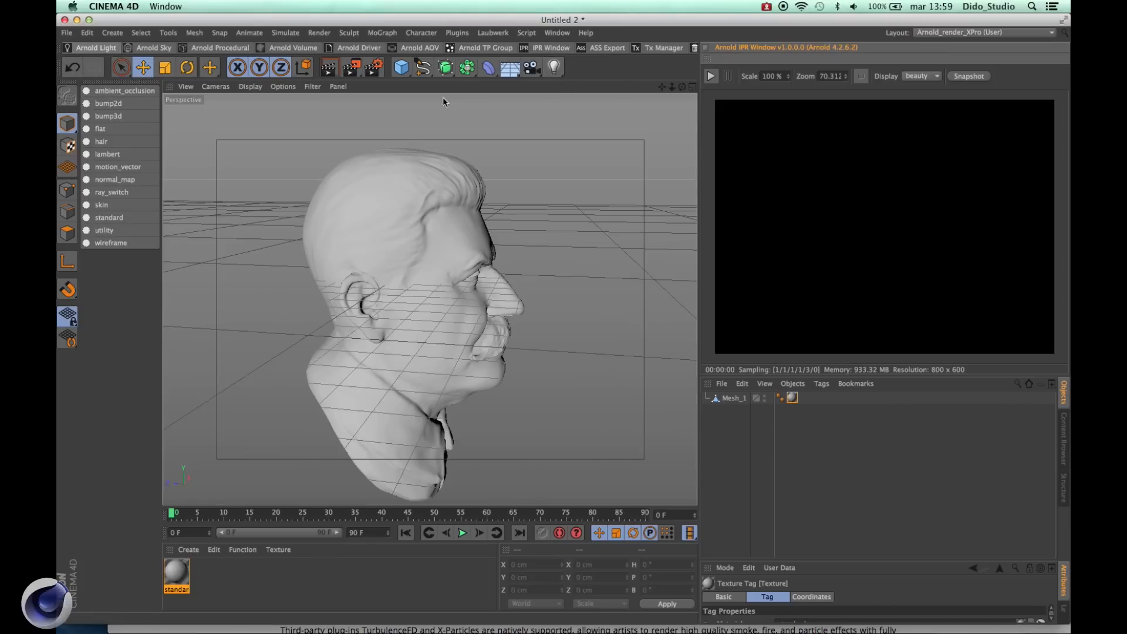
Step: Try a native light in front of the face with an Arnold Parameters tag, and delete the light
{"action": "left_click", "coordinate": [554, 68]}
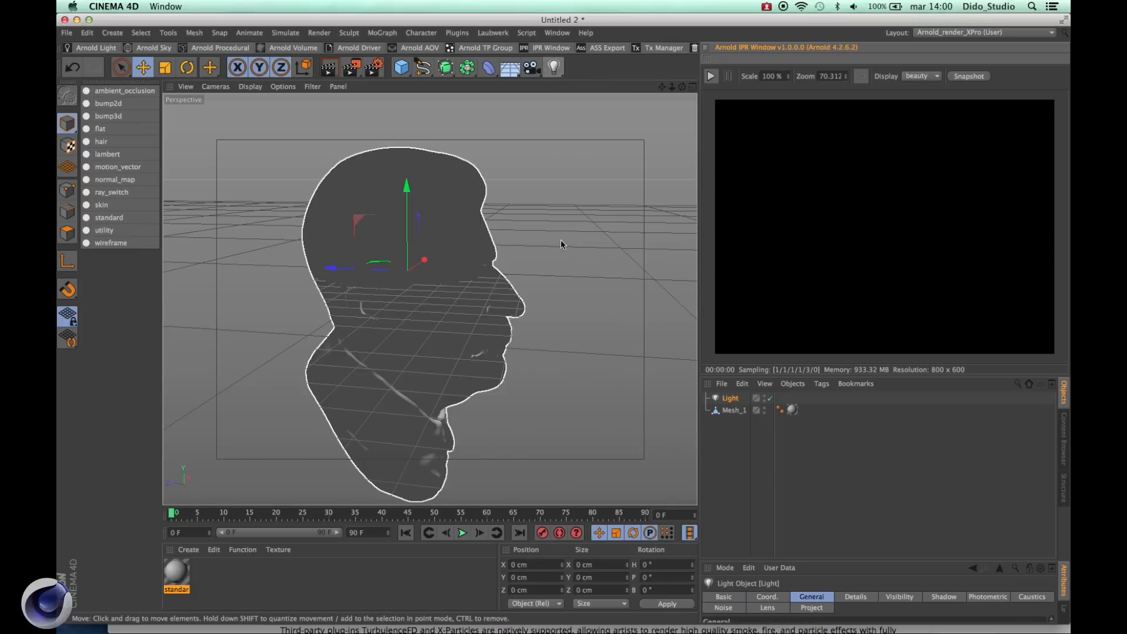
{"action": "left_click_drag", "start_coordinate": [561, 244], "coordinate": [596, 311]}
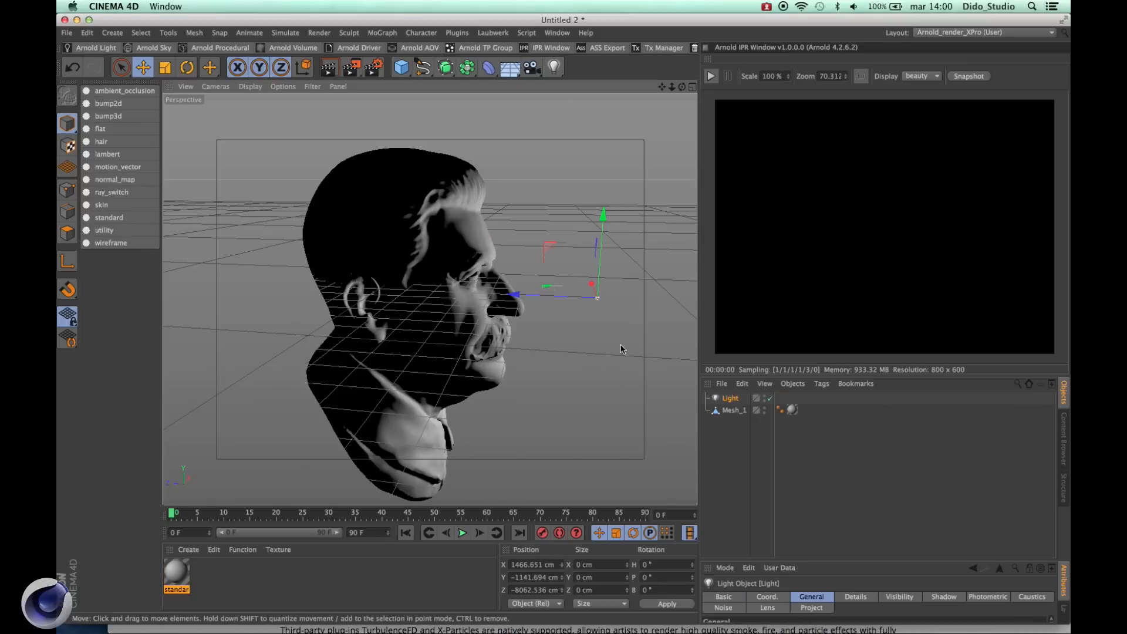
{"action": "right_click", "coordinate": [737, 404]}
{"action": "mouse_move", "coordinate": [786, 151]}
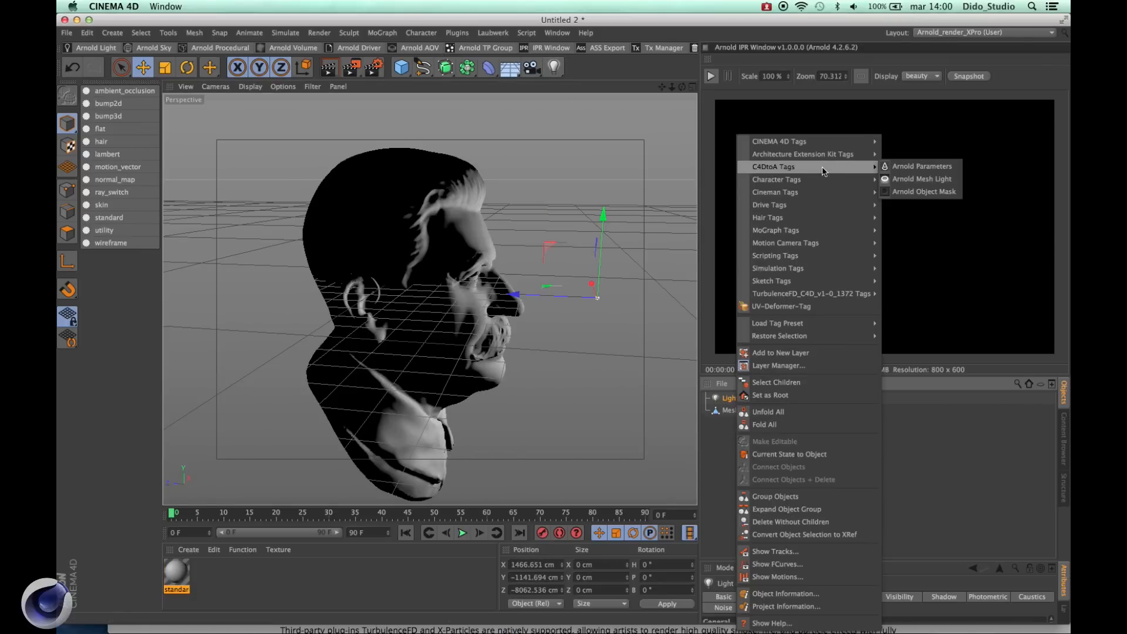
{"action": "left_click", "coordinate": [899, 167]}
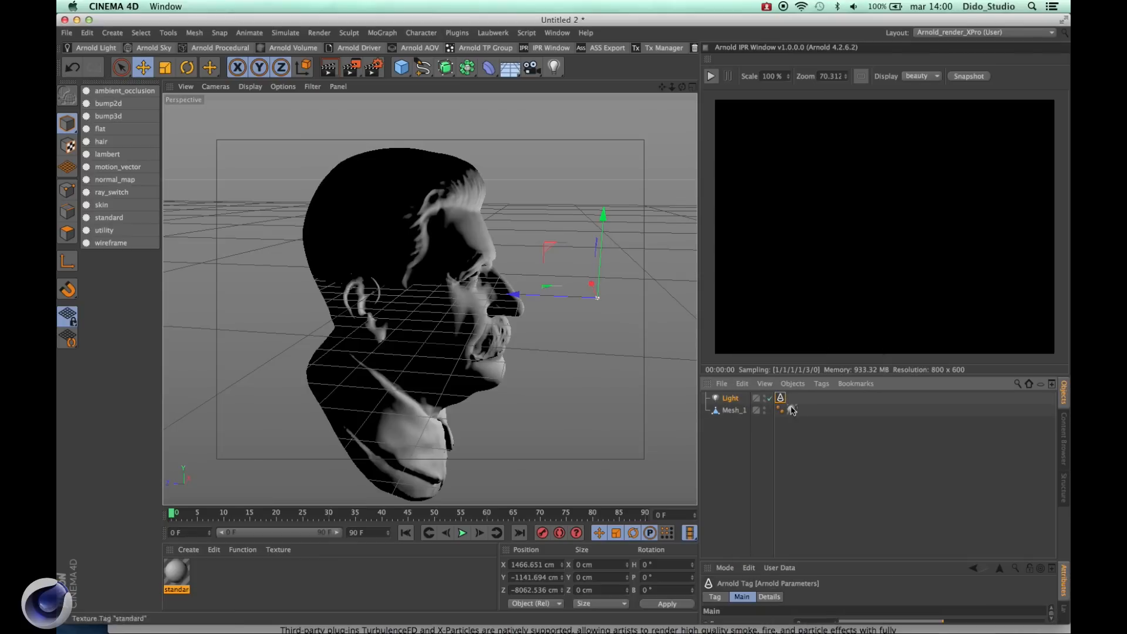
{"action": "left_click", "coordinate": [730, 399]}
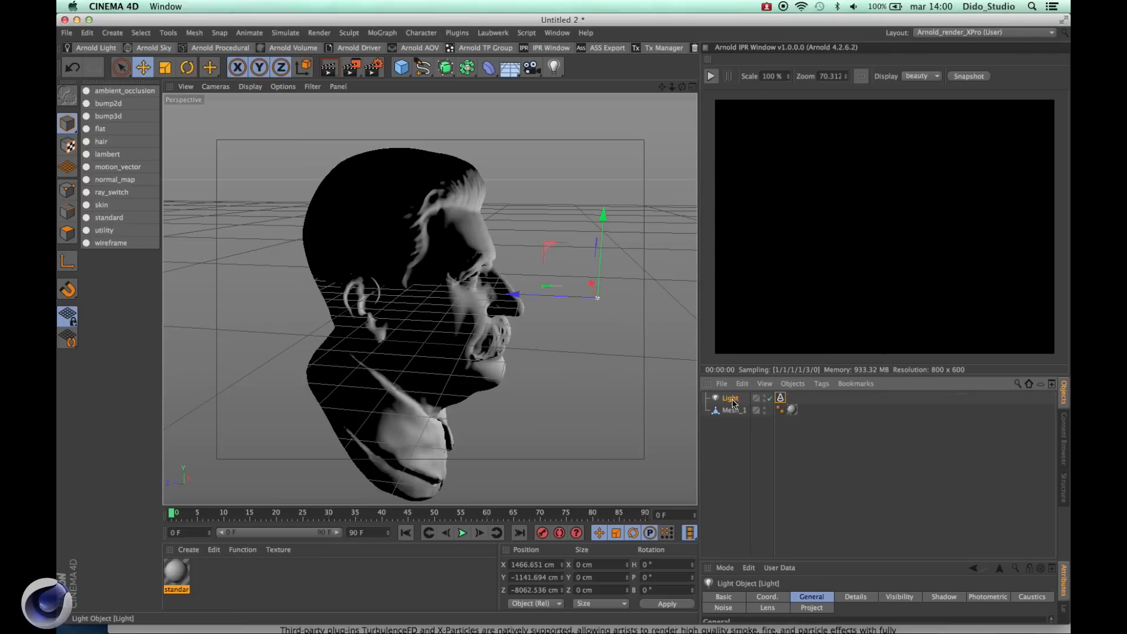
{"action": "key", "text": "Delete"}
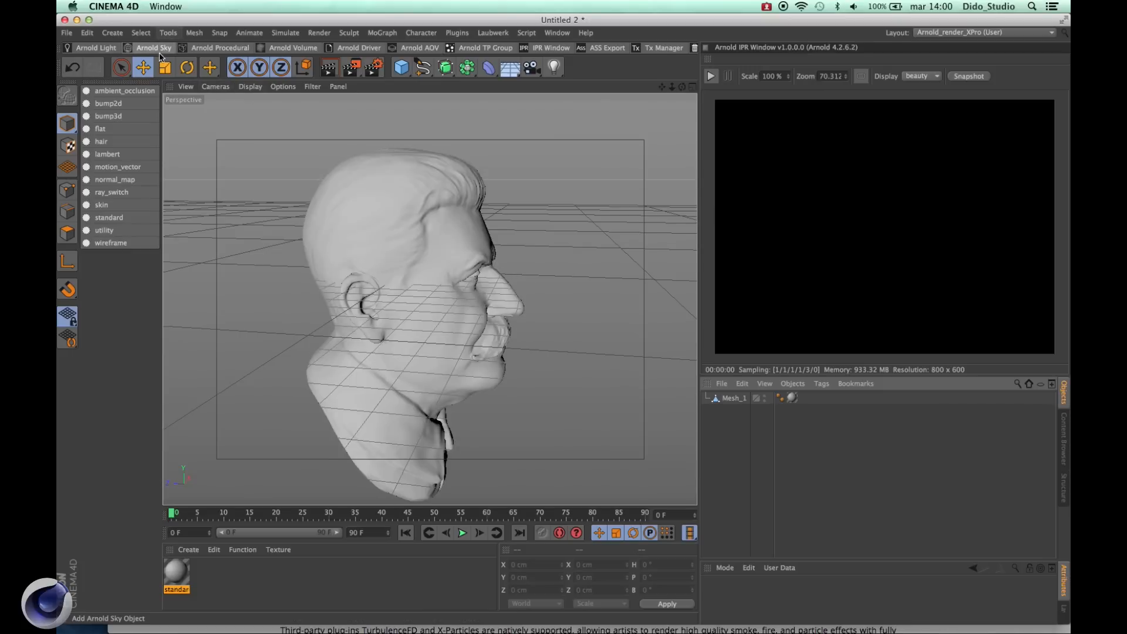
Step: Add an Arnold light to the scene and set its light type to quad_light
{"action": "left_click", "coordinate": [91, 51]}
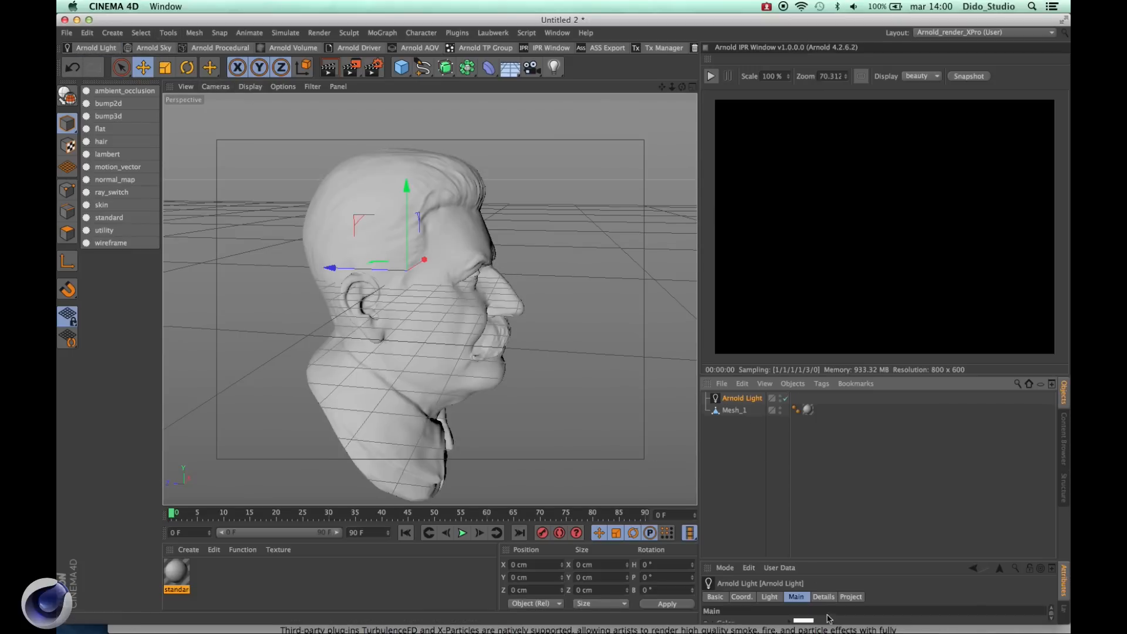
{"action": "left_click_drag", "start_coordinate": [837, 560], "coordinate": [838, 459]}
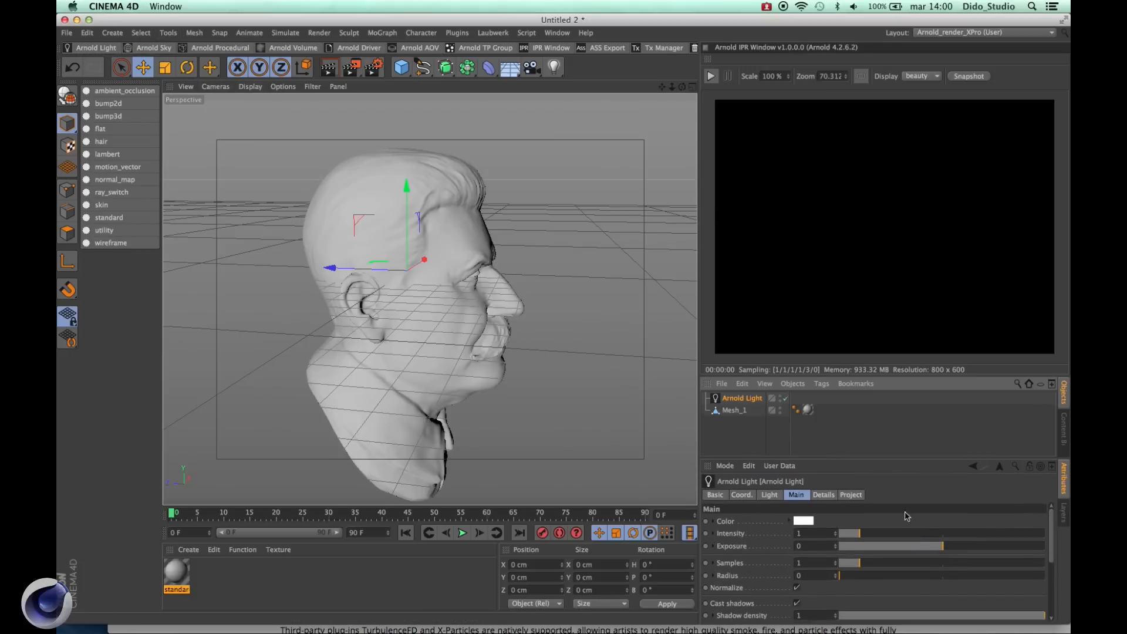
{"action": "left_click", "coordinate": [771, 496]}
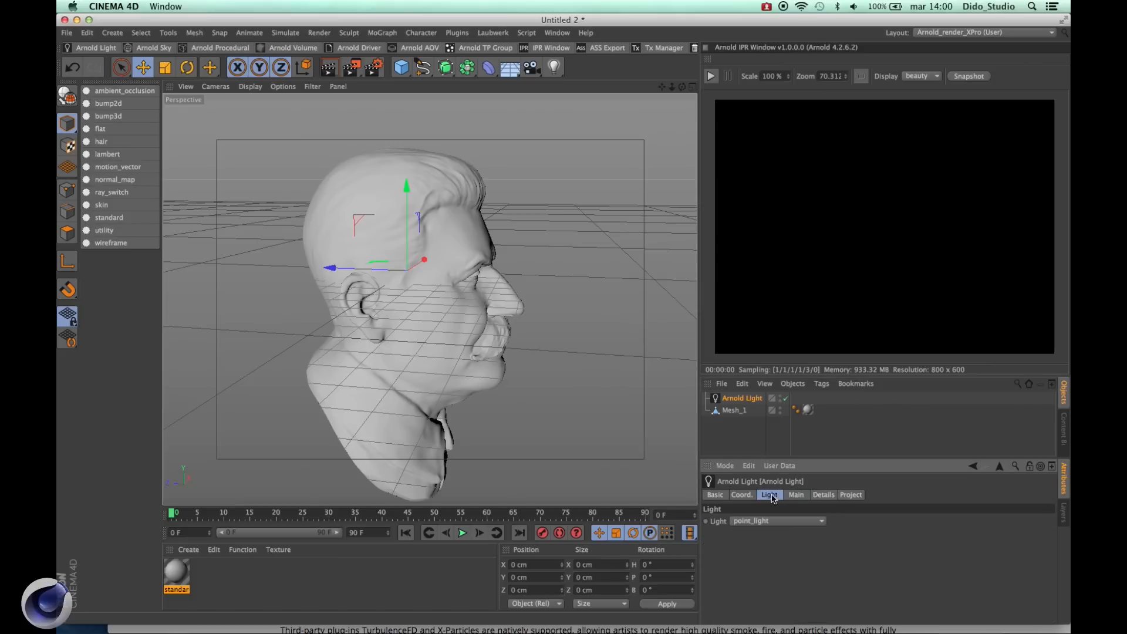
{"action": "left_click", "coordinate": [753, 526]}
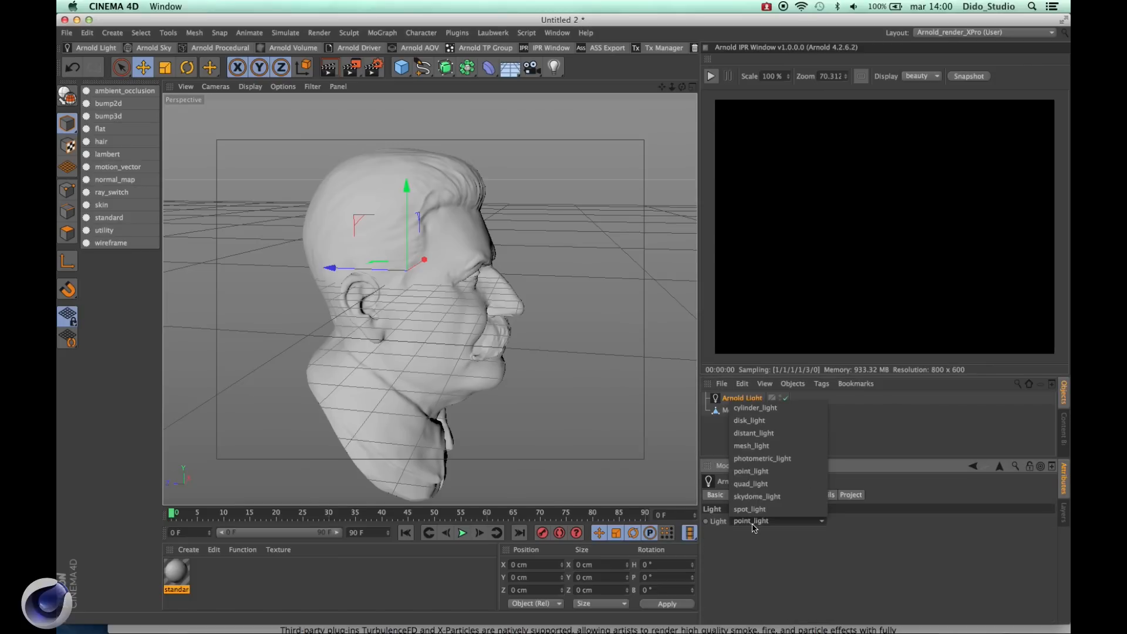
{"action": "left_click", "coordinate": [762, 485]}
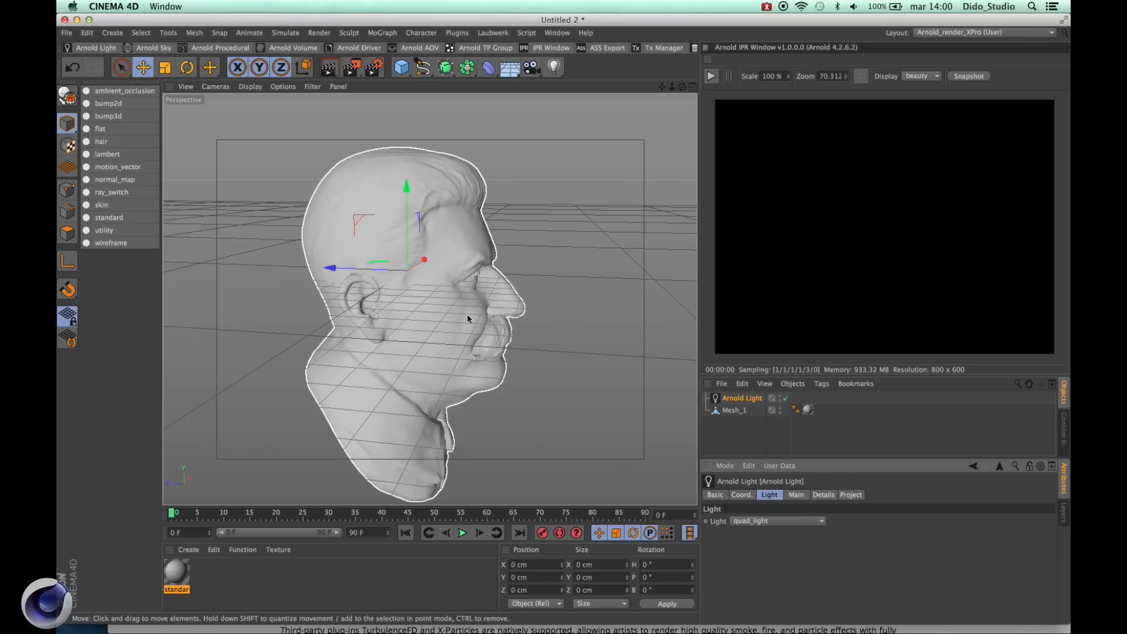
Step: Move the quad light in front of the face to about Z -4850 cm and scale it up to roughly the head's size
{"action": "scroll", "coordinate": [392, 275], "scroll_direction": "down", "scroll_amount": 2}
{"action": "scroll", "coordinate": [392, 274], "scroll_direction": "up", "scroll_amount": 3}
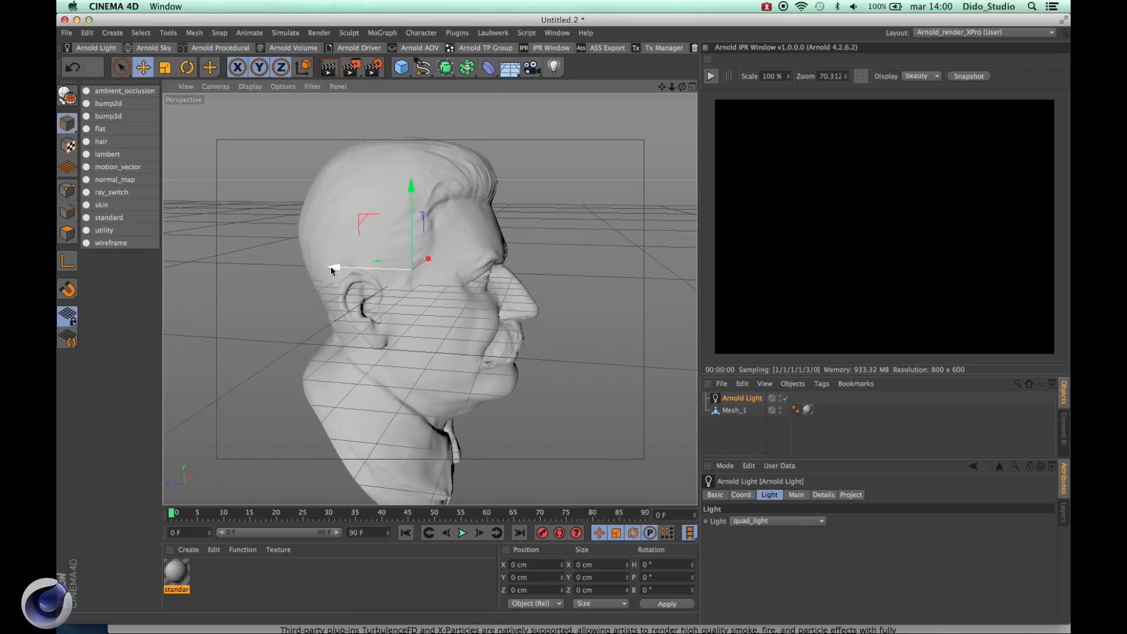
{"action": "left_click_drag", "start_coordinate": [350, 270], "coordinate": [891, 293]}
{"action": "key", "text": "t"}
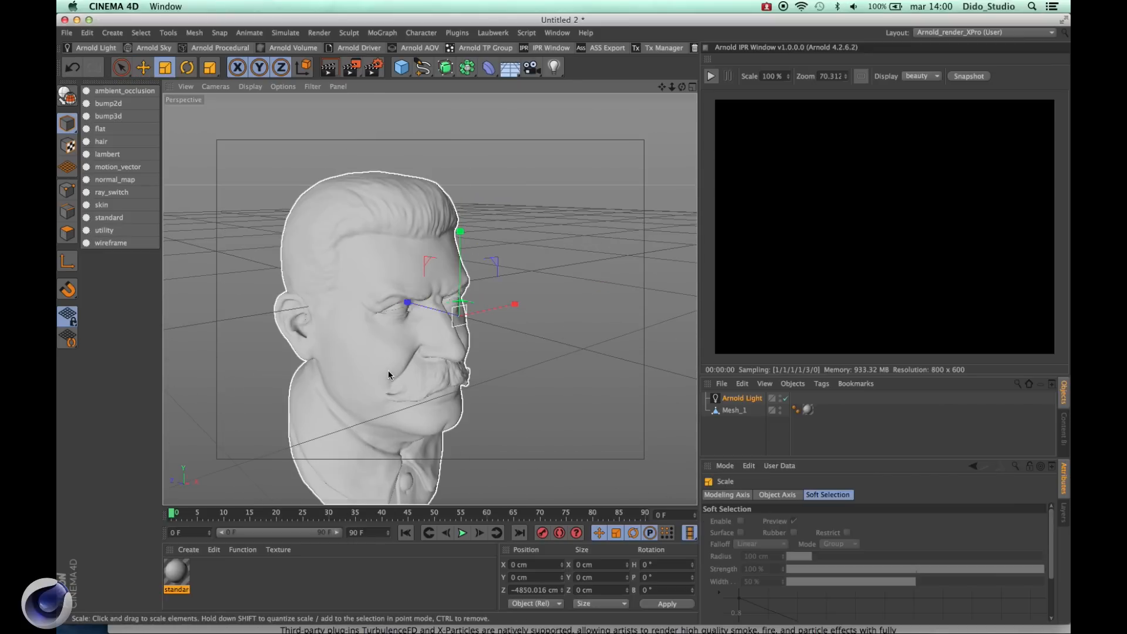
{"action": "left_click_drag", "start_coordinate": [389, 379], "coordinate": [705, 340]}
{"action": "scroll", "coordinate": [348, 370], "scroll_direction": "down", "scroll_amount": 6}
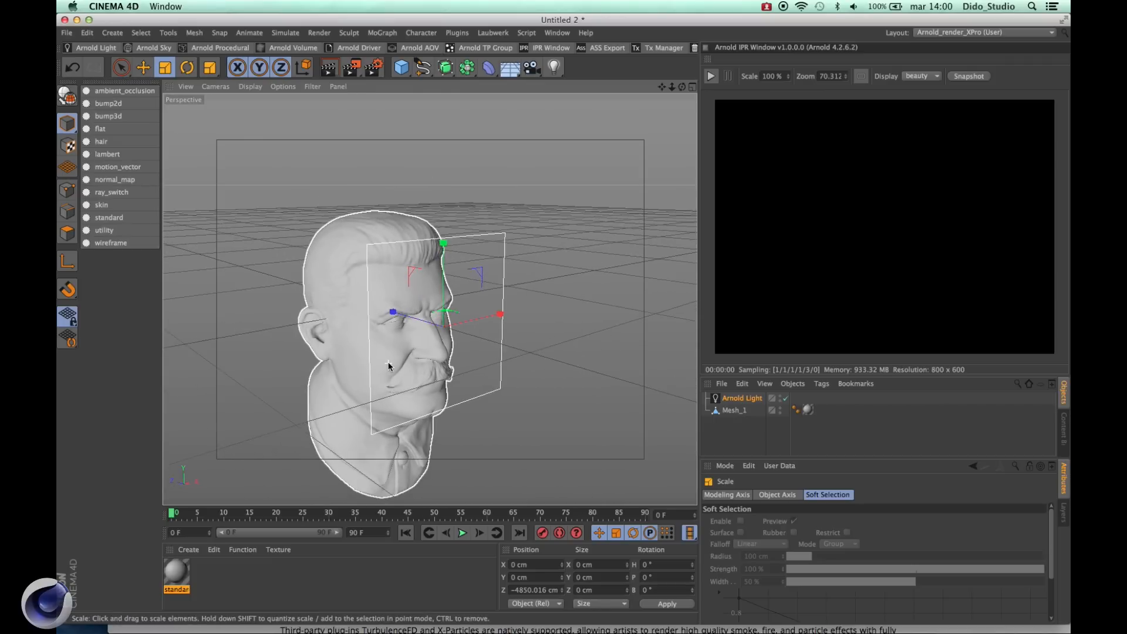
Step: Start the Arnold IPR preview with the quad light in front of the head
{"action": "key", "text": "e"}
{"action": "left_click_drag", "start_coordinate": [387, 326], "coordinate": [530, 244], "text": "alt"}
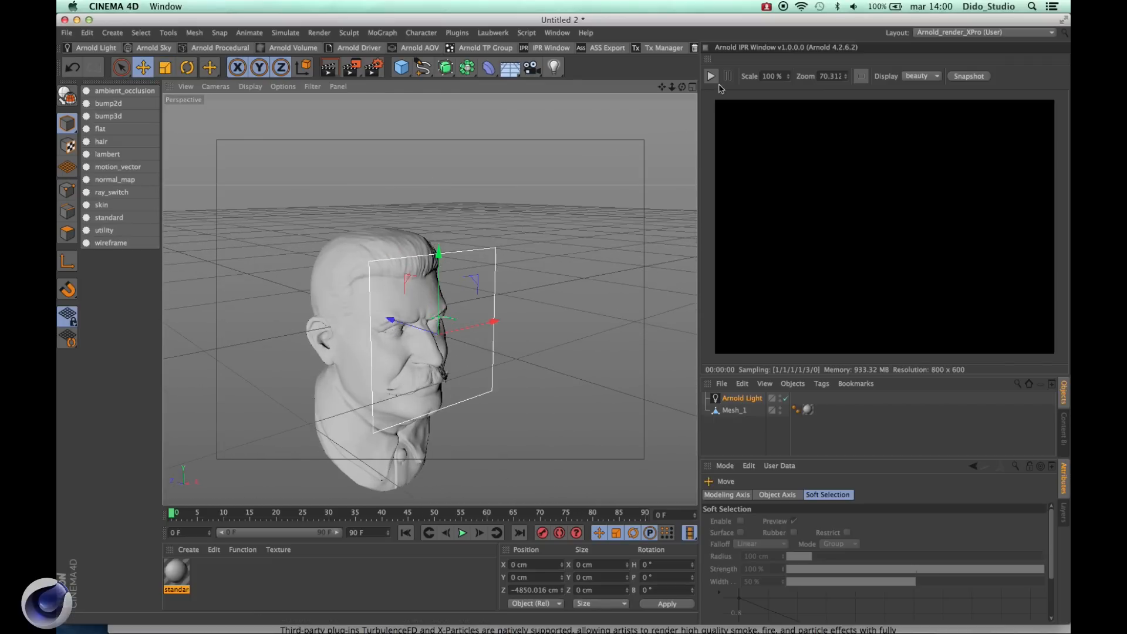
{"action": "left_click", "coordinate": [710, 77]}
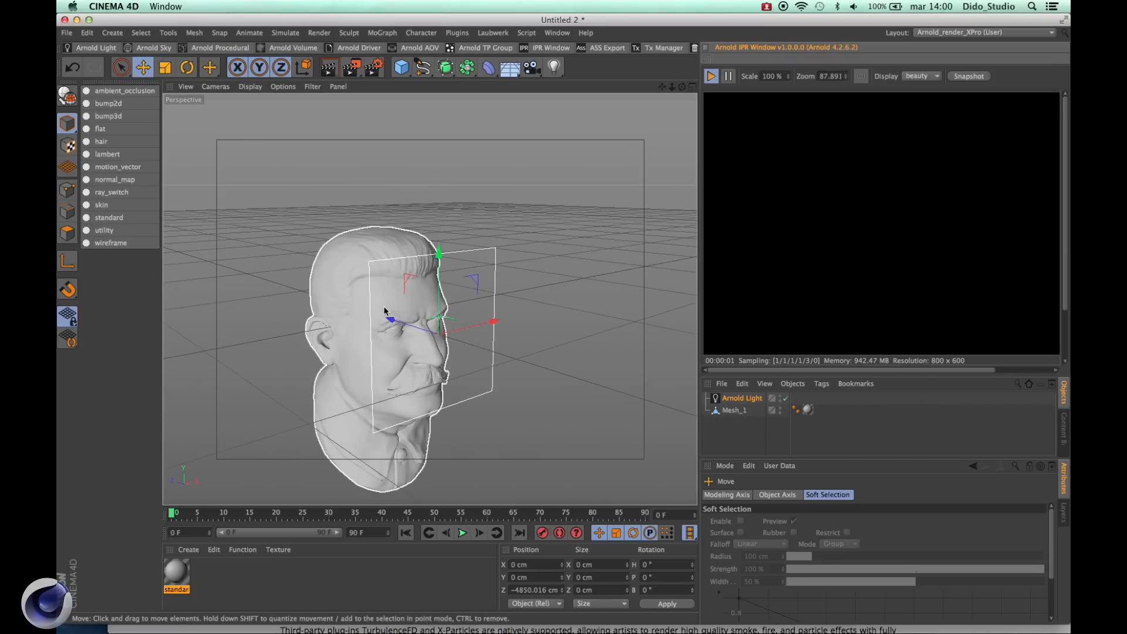
{"action": "scroll", "coordinate": [437, 336], "scroll_direction": "down", "scroll_amount": 2}
{"action": "left_click_drag", "start_coordinate": [437, 337], "coordinate": [505, 370], "text": "alt"}
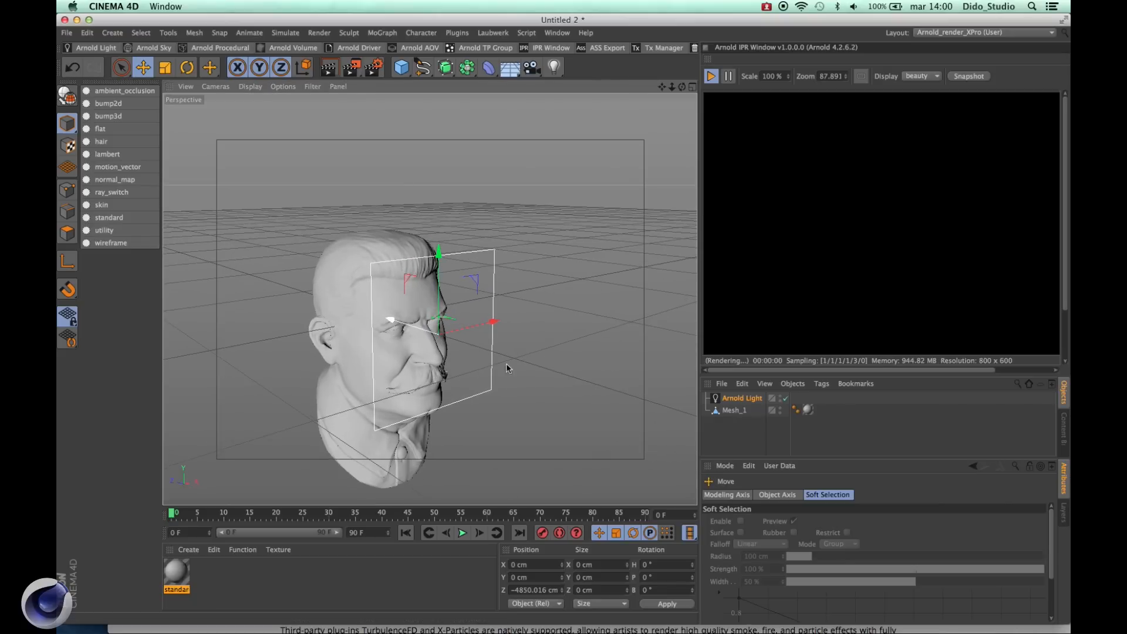
Step: Show the quad light's main parameters and check the Arnold sampling values in the render settings
{"action": "left_click", "coordinate": [734, 400]}
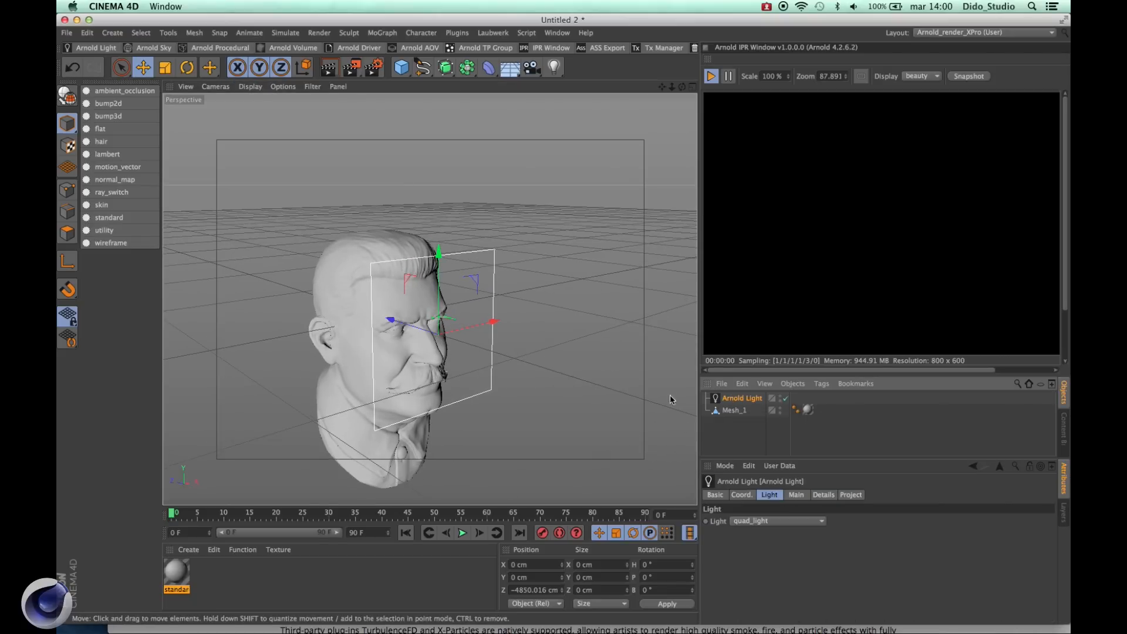
{"action": "left_click", "coordinate": [796, 496]}
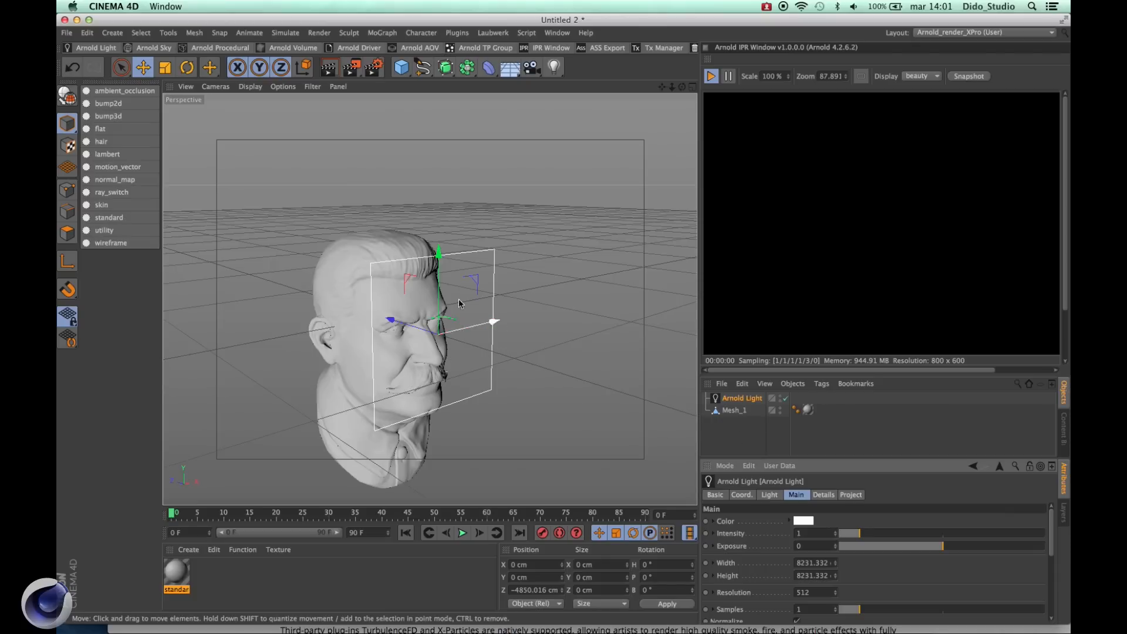
{"action": "key", "text": "super+b"}
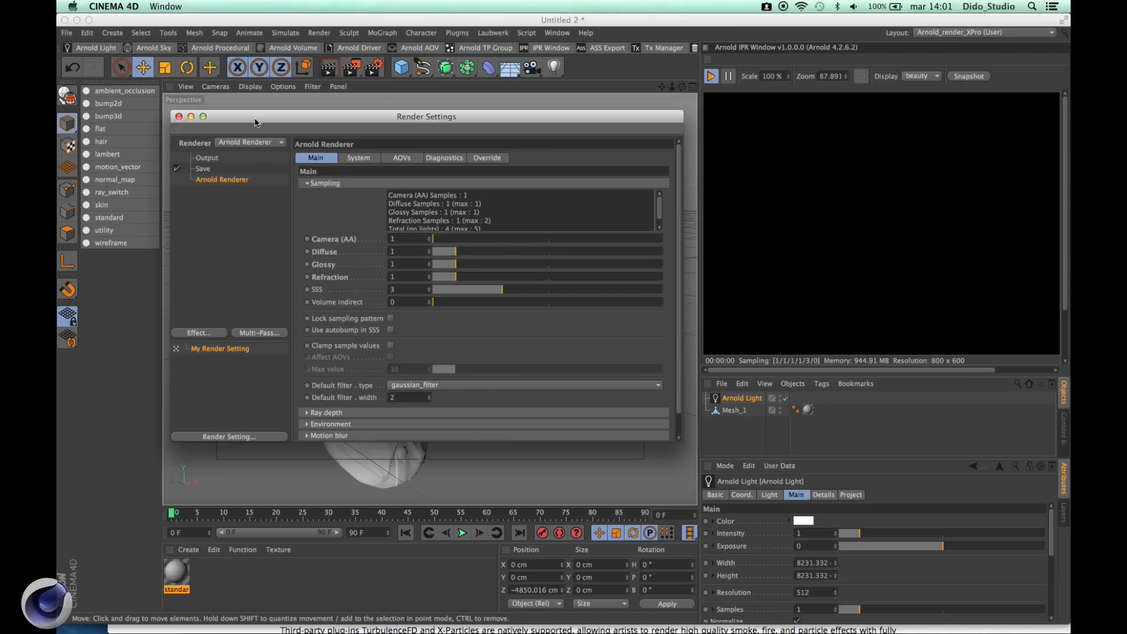
{"action": "left_click", "coordinate": [179, 117]}
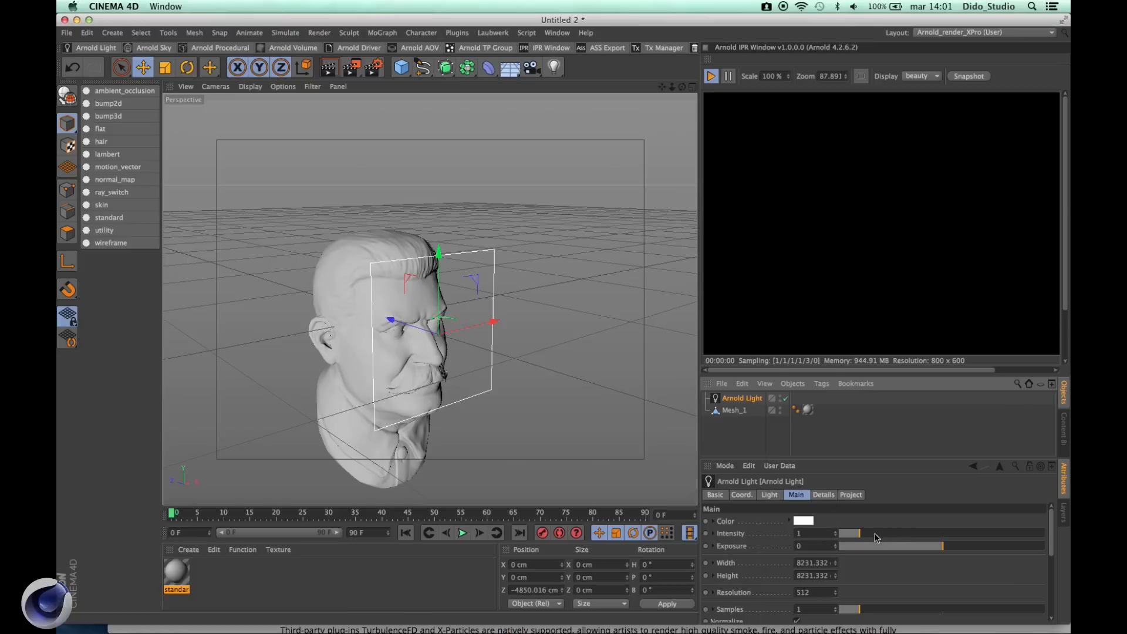
Step: Try an intensity of 7.62 and an exposure of -1.84 on the quad light, and undo both changes
{"action": "left_click_drag", "start_coordinate": [874, 537], "coordinate": [904, 546]}
{"action": "left_click", "coordinate": [807, 533]}
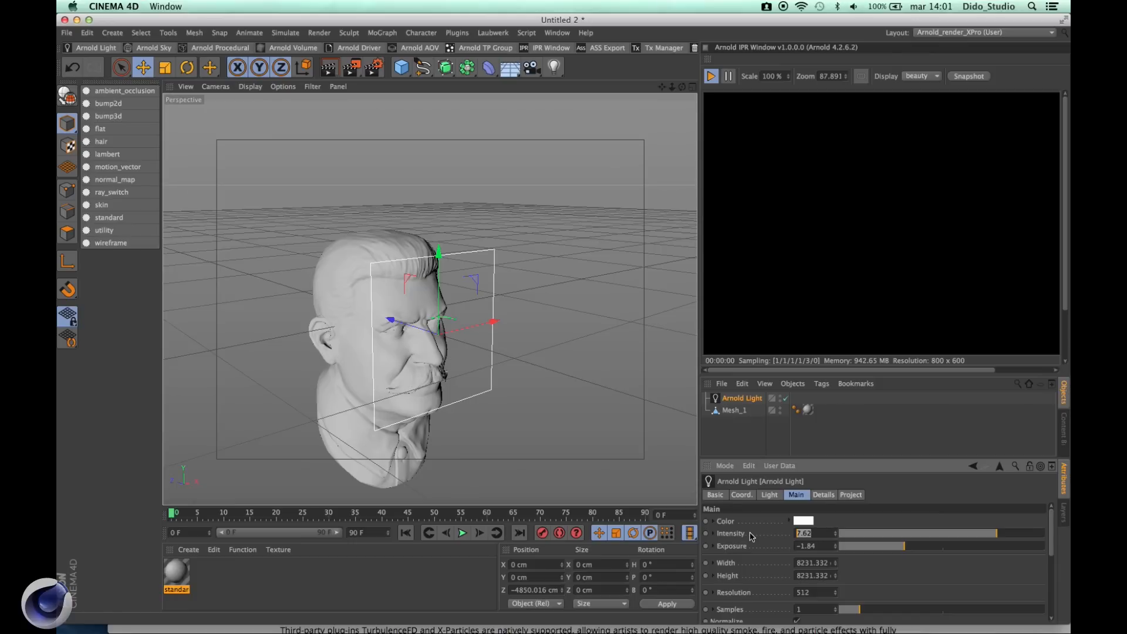
{"action": "key", "text": "super+z"}
{"action": "key", "text": "super+z"}
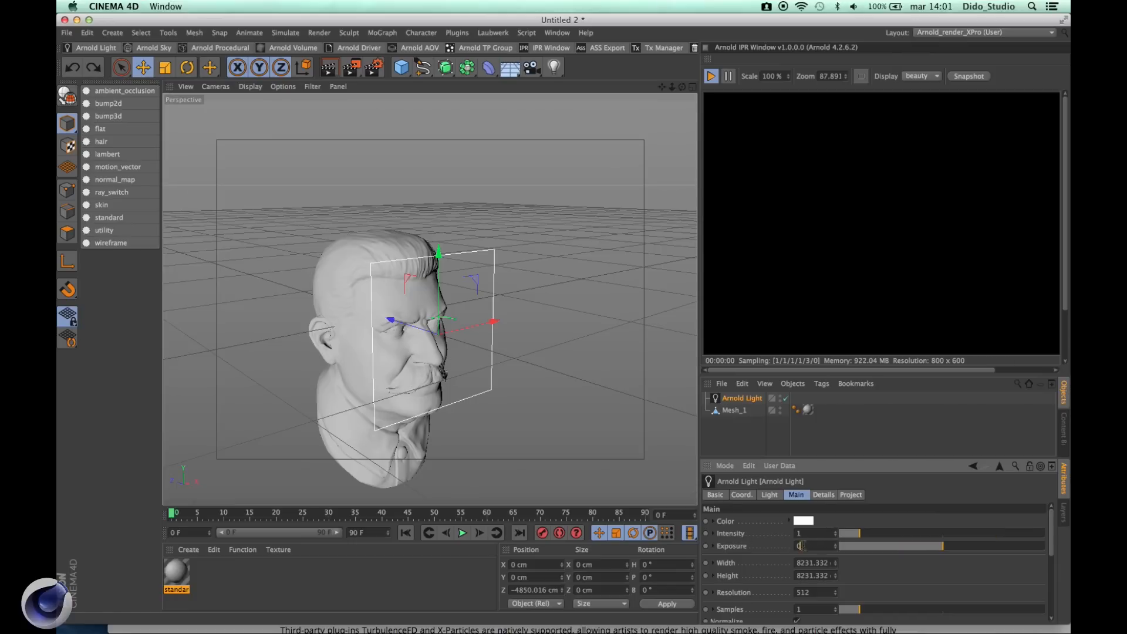
Step: Set the quad light's exposure to 4
{"action": "double_click", "coordinate": [811, 545]}
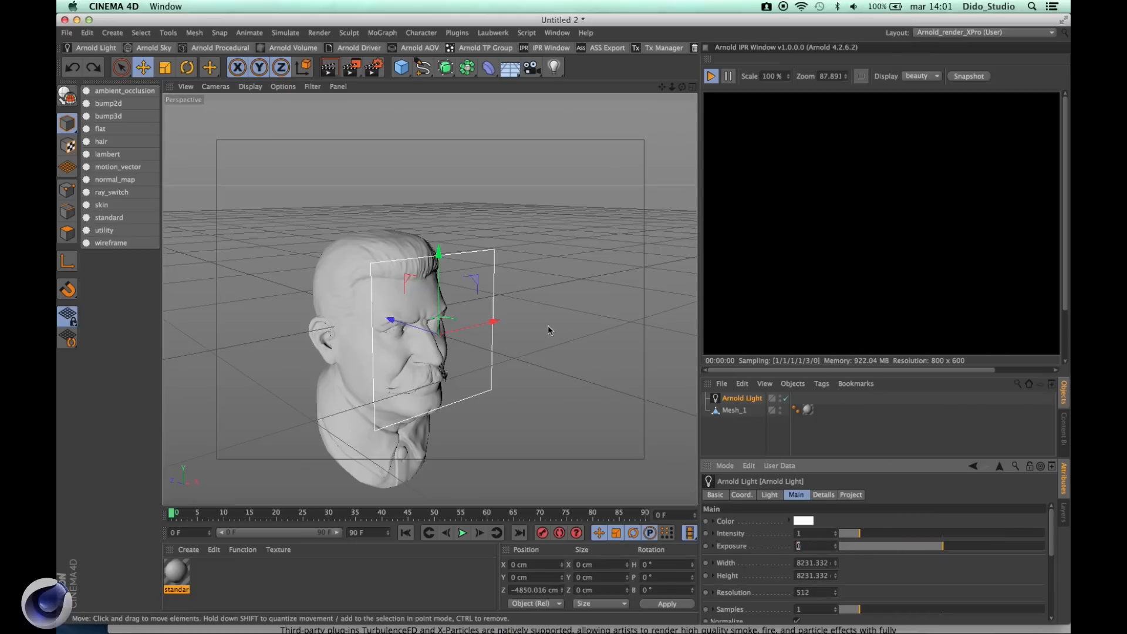
{"action": "left_click_drag", "start_coordinate": [548, 327], "coordinate": [503, 319], "text": "alt"}
{"action": "double_click", "coordinate": [812, 547]}
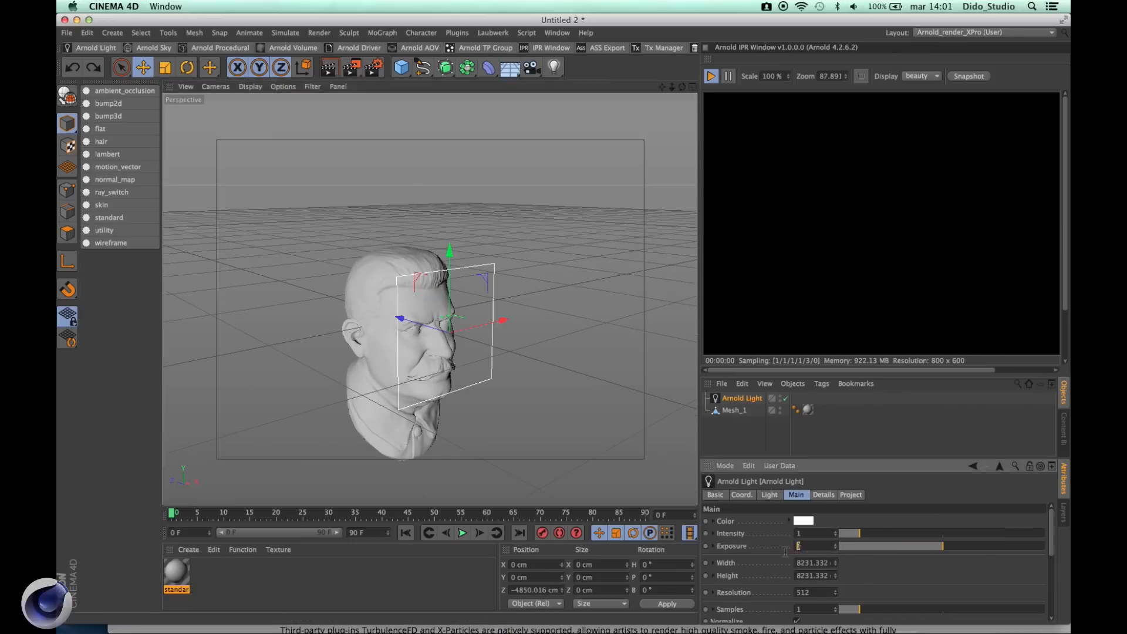
{"action": "type", "text": "4"}
{"action": "key", "text": "Return"}
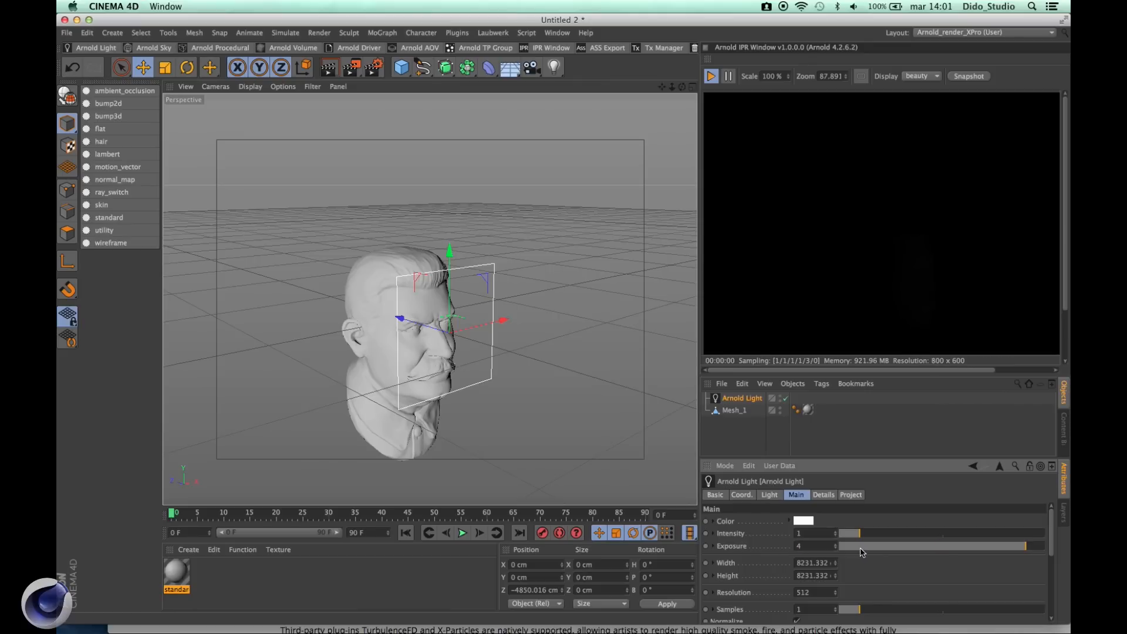
{"action": "scroll", "coordinate": [979, 250], "scroll_direction": "down", "scroll_amount": 2}
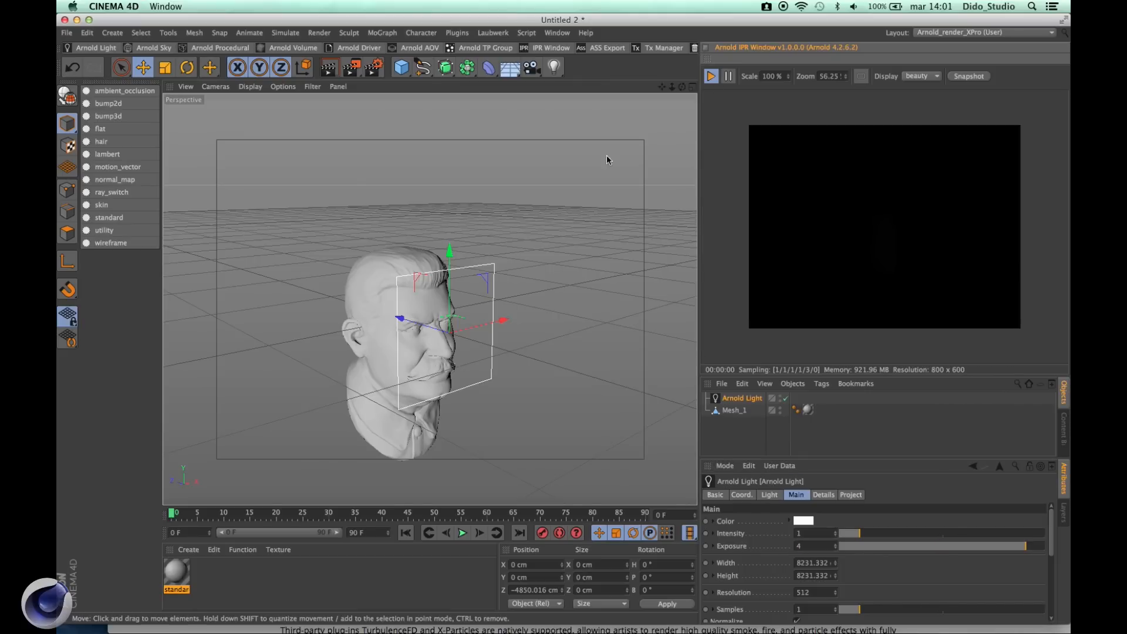
Step: Move the quad light away from the face to about Z -12900 cm and raise its exposure to 11.64
{"action": "left_click_drag", "start_coordinate": [401, 320], "coordinate": [488, 367]}
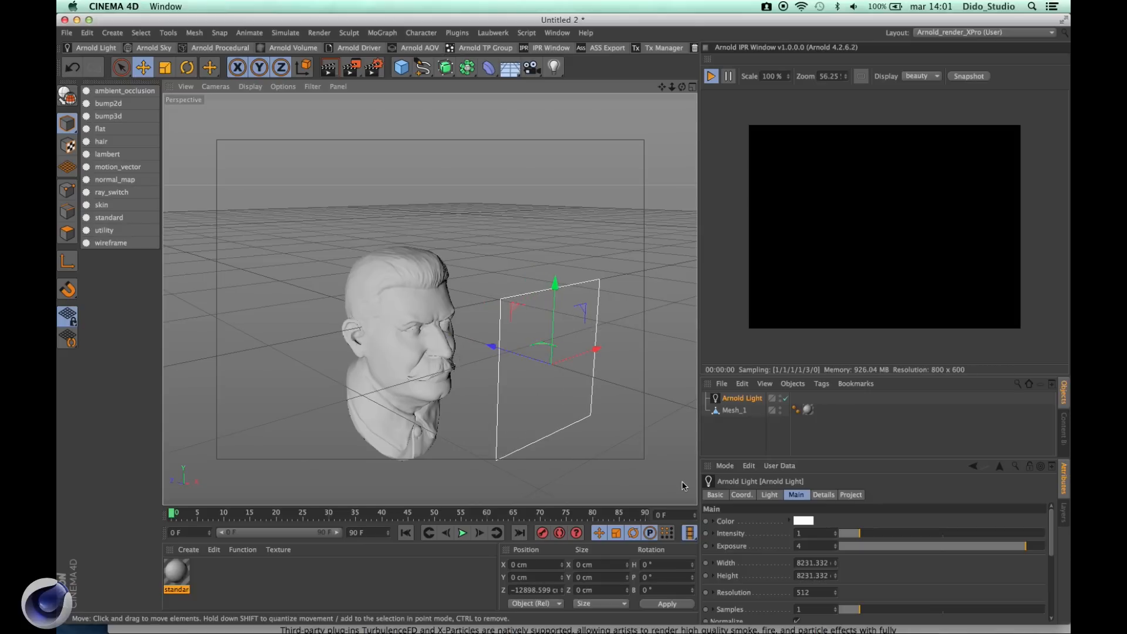
{"action": "left_click_drag", "start_coordinate": [838, 547], "coordinate": [918, 547]}
{"action": "scroll", "coordinate": [418, 279], "scroll_direction": "down", "scroll_amount": 2}
{"action": "scroll", "coordinate": [412, 318], "scroll_direction": "up", "scroll_amount": 5}
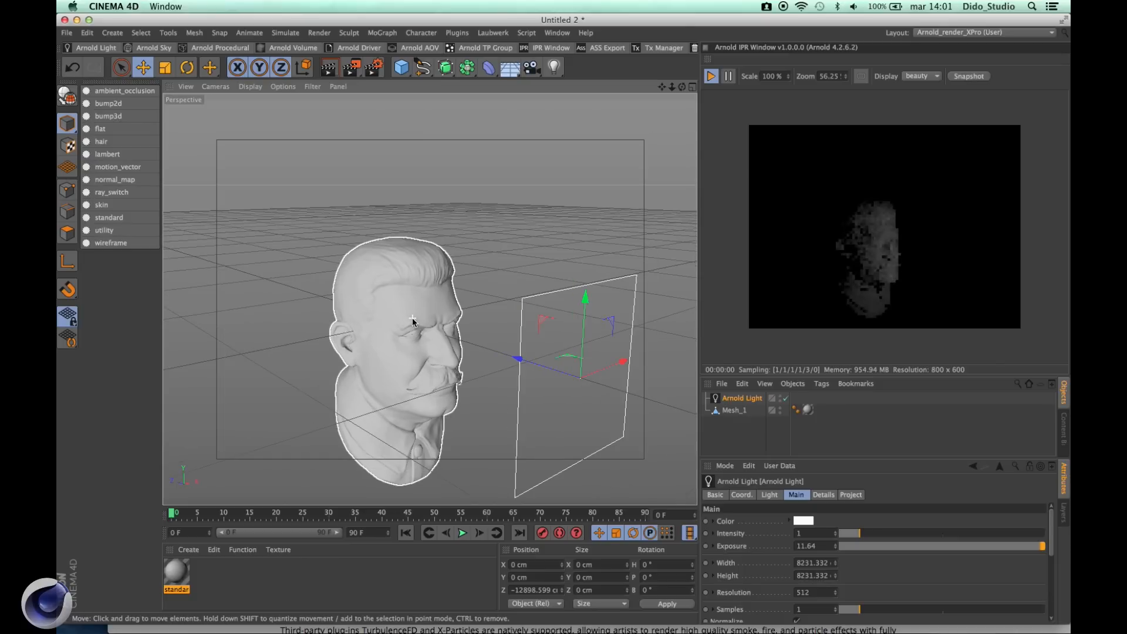
Step: Bring the quad light closer to the face, to about Z -9705 cm
{"action": "left_click_drag", "start_coordinate": [420, 352], "coordinate": [528, 377], "text": "alt"}
{"action": "left_click_drag", "start_coordinate": [523, 312], "coordinate": [475, 342]}
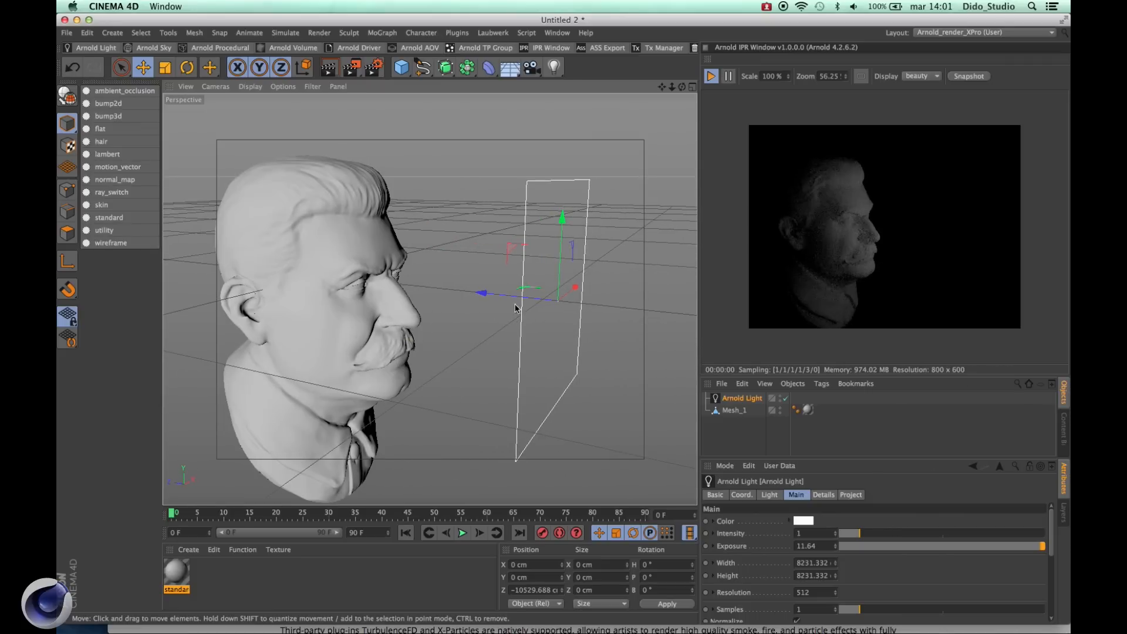
{"action": "left_click_drag", "start_coordinate": [516, 307], "coordinate": [396, 350], "text": "alt"}
{"action": "scroll", "coordinate": [396, 350], "scroll_direction": "up", "scroll_amount": 4}
{"action": "middle_click_drag", "start_coordinate": [395, 350], "coordinate": [395, 305], "text": "alt"}
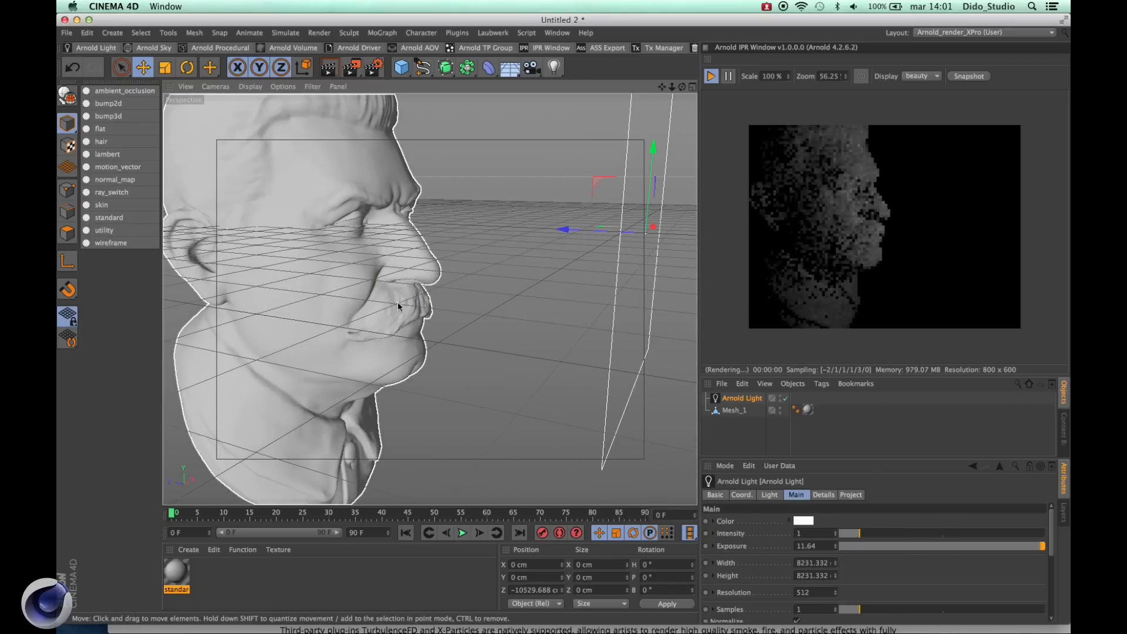
{"action": "left_click_drag", "start_coordinate": [577, 237], "coordinate": [422, 312]}
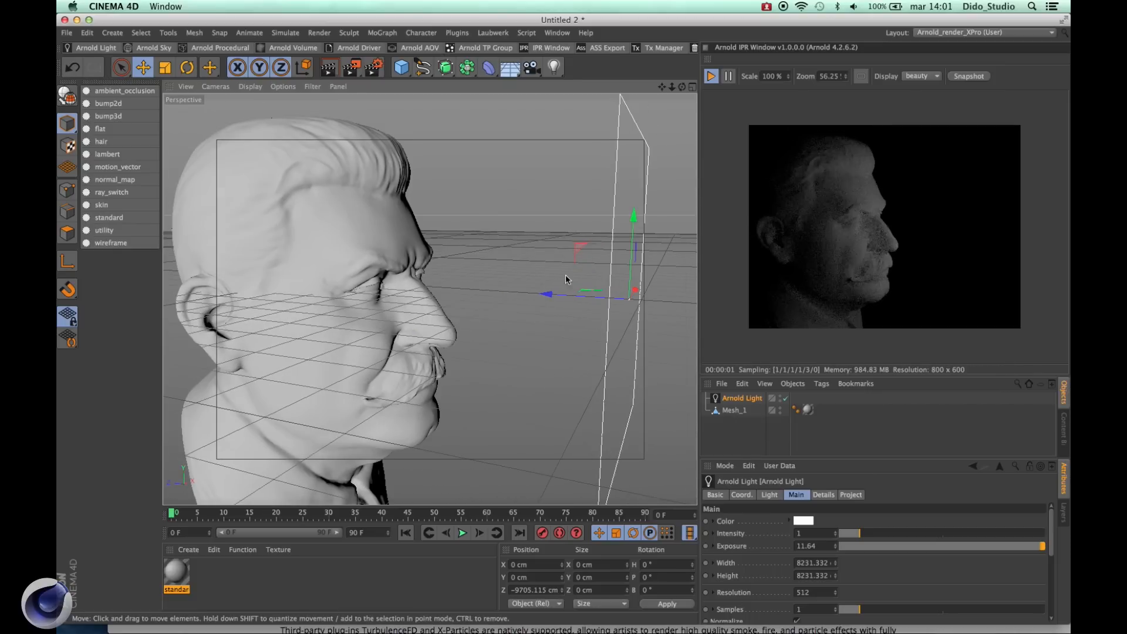
Step: Raise the quad light to about Y 2455 cm and tilt it down toward the face to a pitch of about -15.3°
{"action": "scroll", "coordinate": [382, 367], "scroll_direction": "up", "scroll_amount": 5}
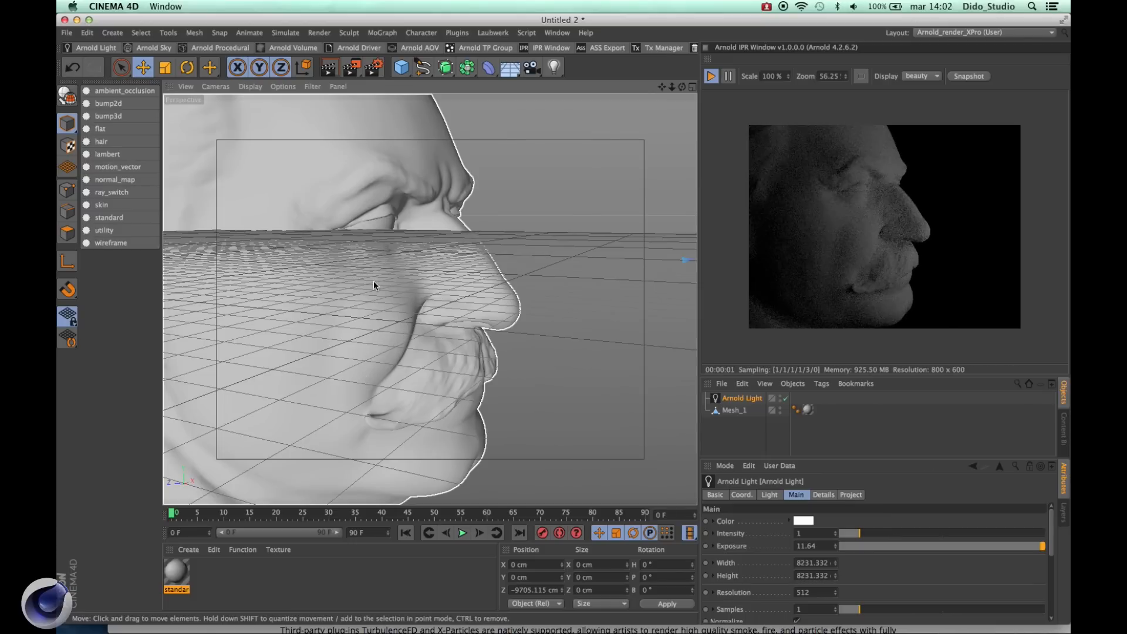
{"action": "scroll", "coordinate": [361, 310], "scroll_direction": "down", "scroll_amount": 4}
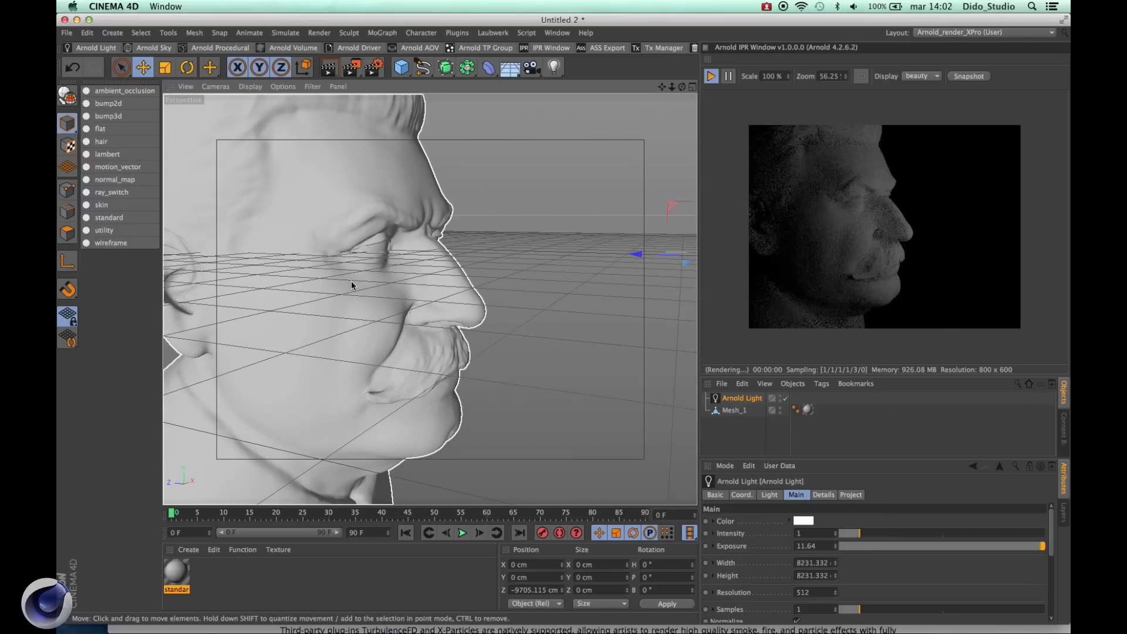
{"action": "middle_click_drag", "start_coordinate": [352, 287], "coordinate": [497, 304], "text": "alt"}
{"action": "left_click_drag", "start_coordinate": [496, 304], "coordinate": [365, 322], "text": "alt"}
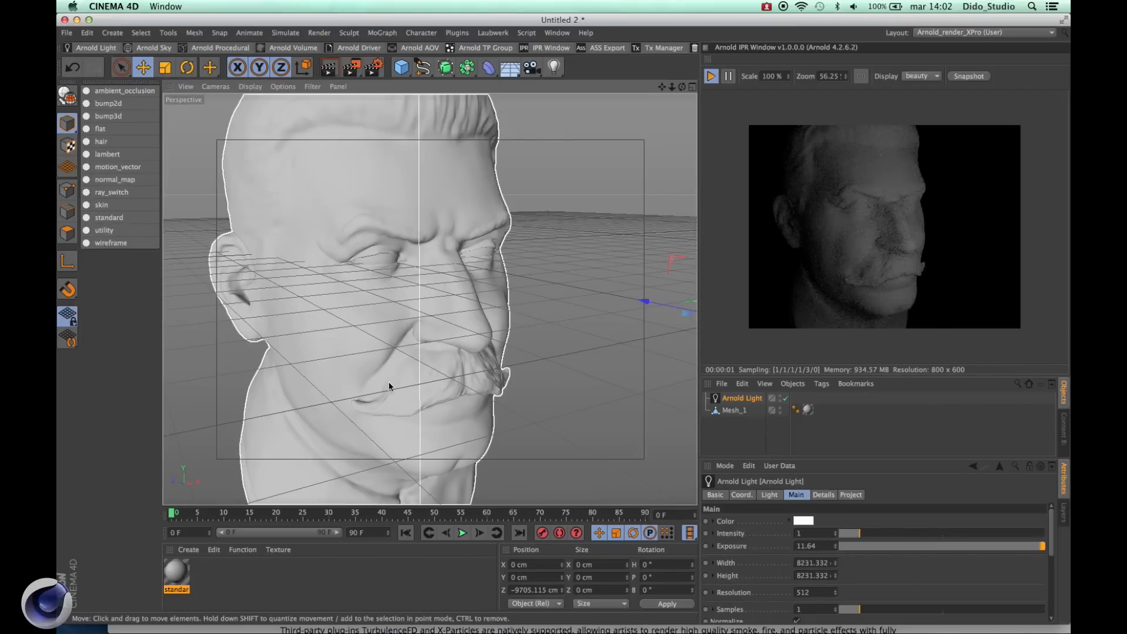
{"action": "scroll", "coordinate": [444, 337], "scroll_direction": "down", "scroll_amount": 6}
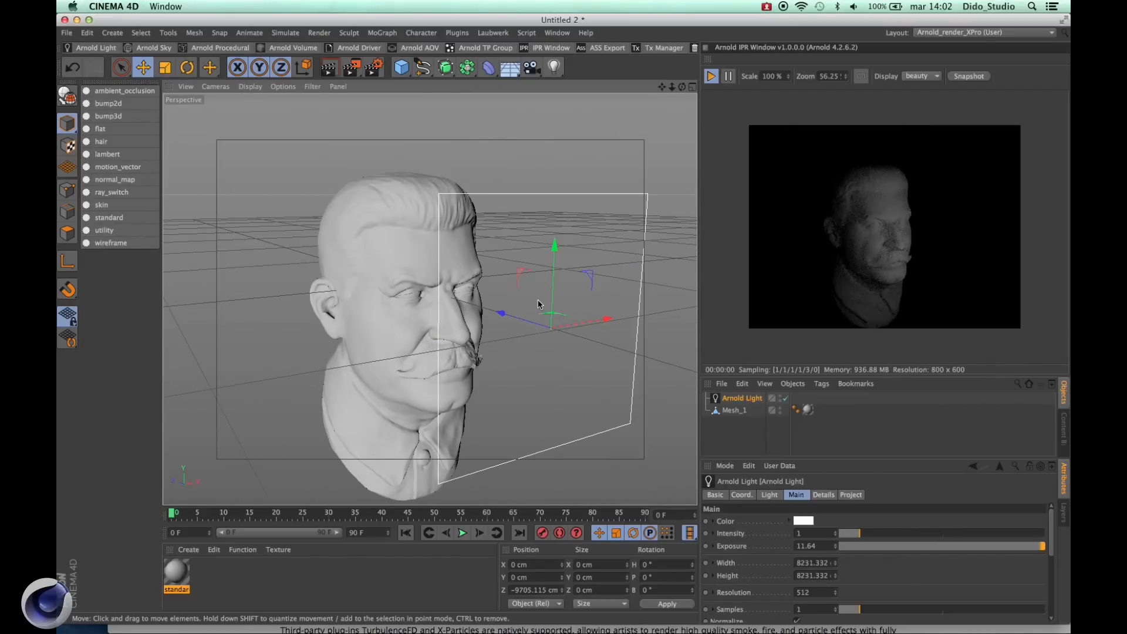
{"action": "key", "text": "e"}
{"action": "left_click_drag", "start_coordinate": [554, 247], "coordinate": [558, 167]}
{"action": "key", "text": "r"}
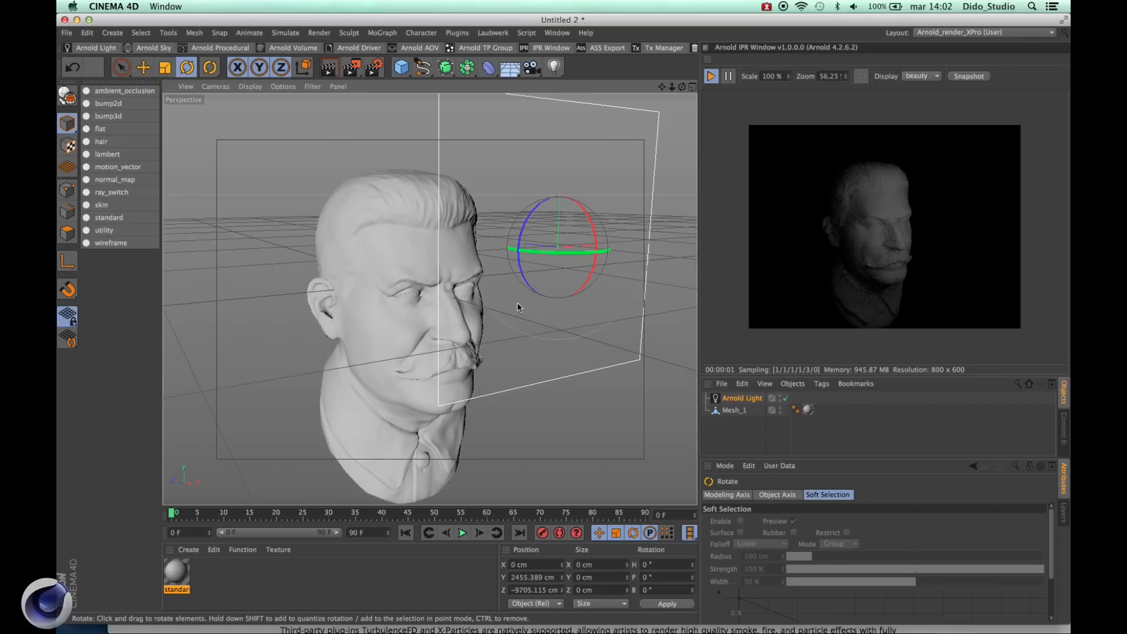
{"action": "left_click_drag", "start_coordinate": [589, 233], "coordinate": [578, 258]}
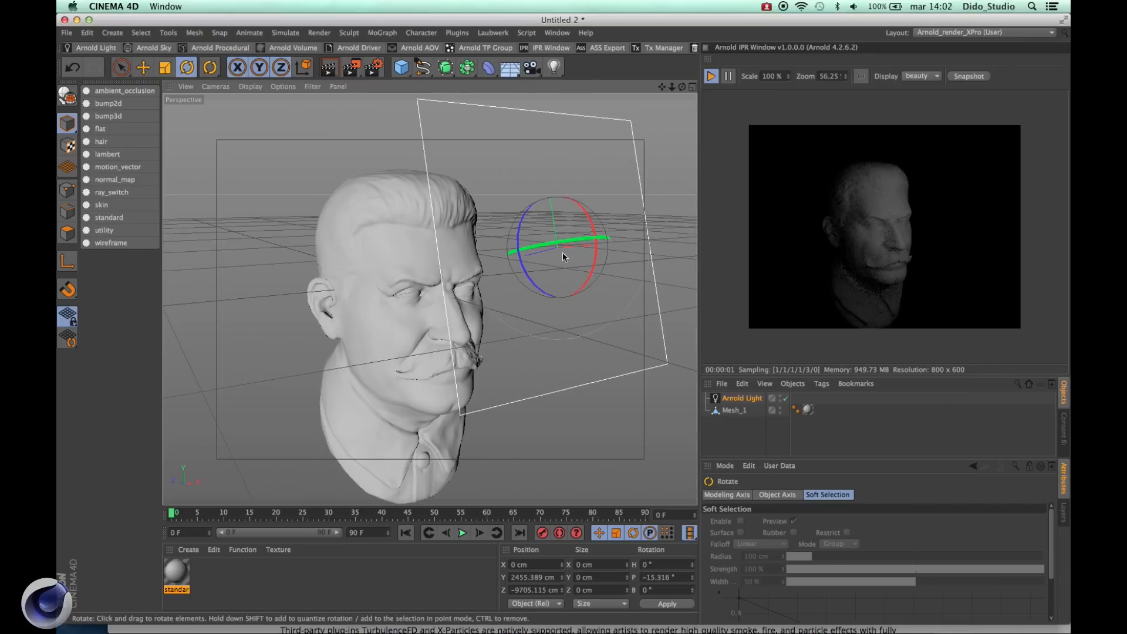
Step: Set the quad light's exposure to 16
{"action": "left_click", "coordinate": [741, 398]}
{"action": "left_click", "coordinate": [825, 546]}
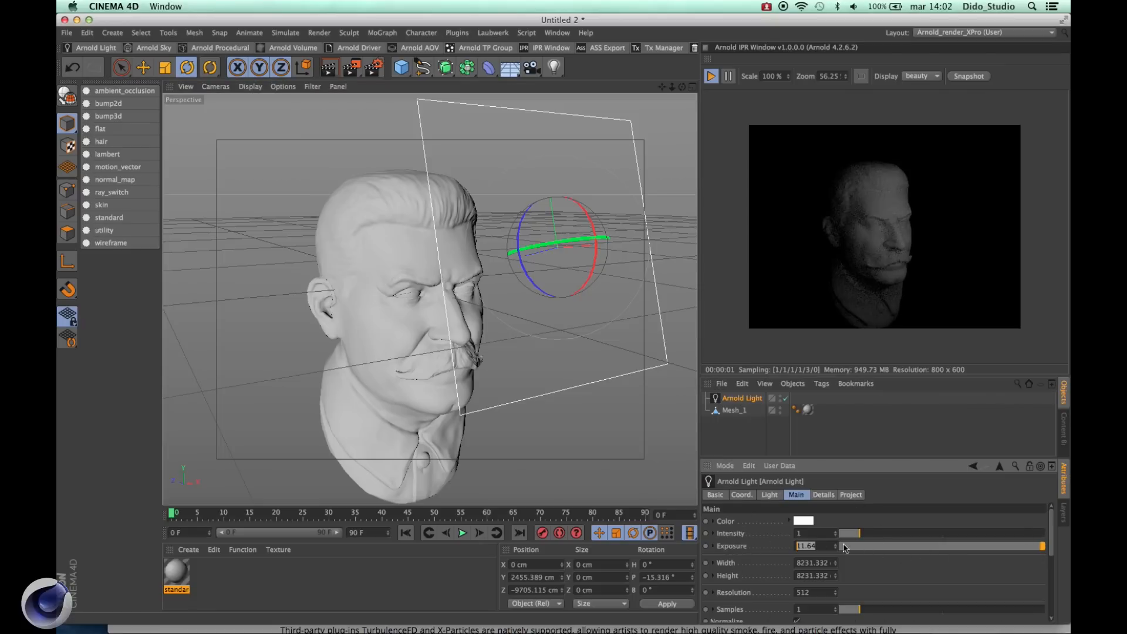
{"action": "type", "text": "16"}
{"action": "key", "text": "Return"}
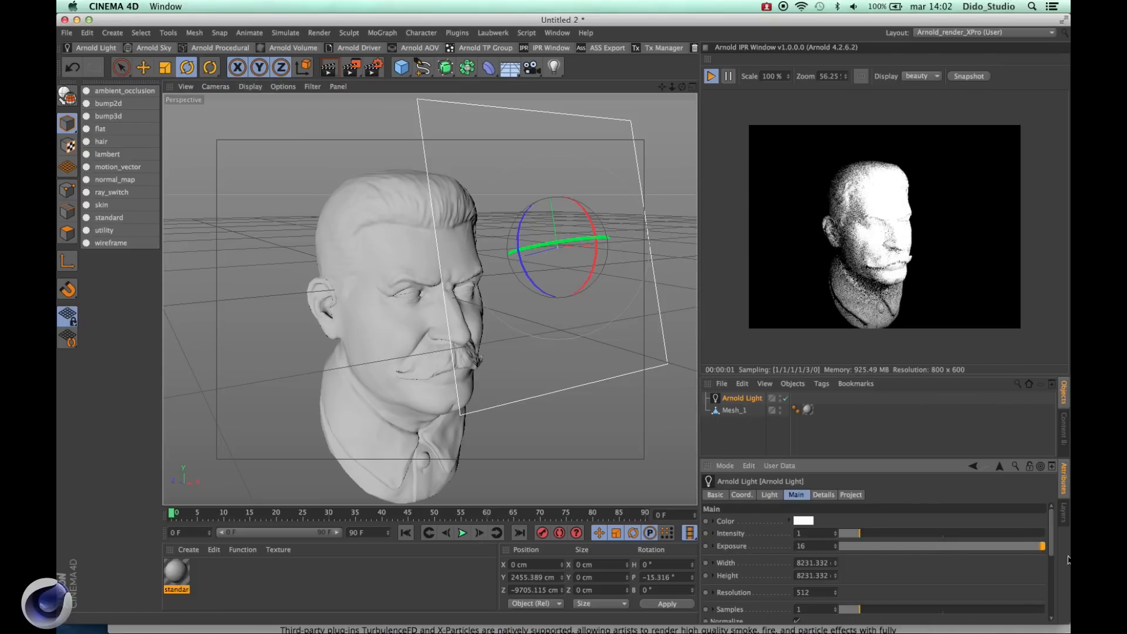
Step: Move the quad light back along its own axis to about Y 6826 cm and Z -25663 cm
{"action": "key", "text": "e"}
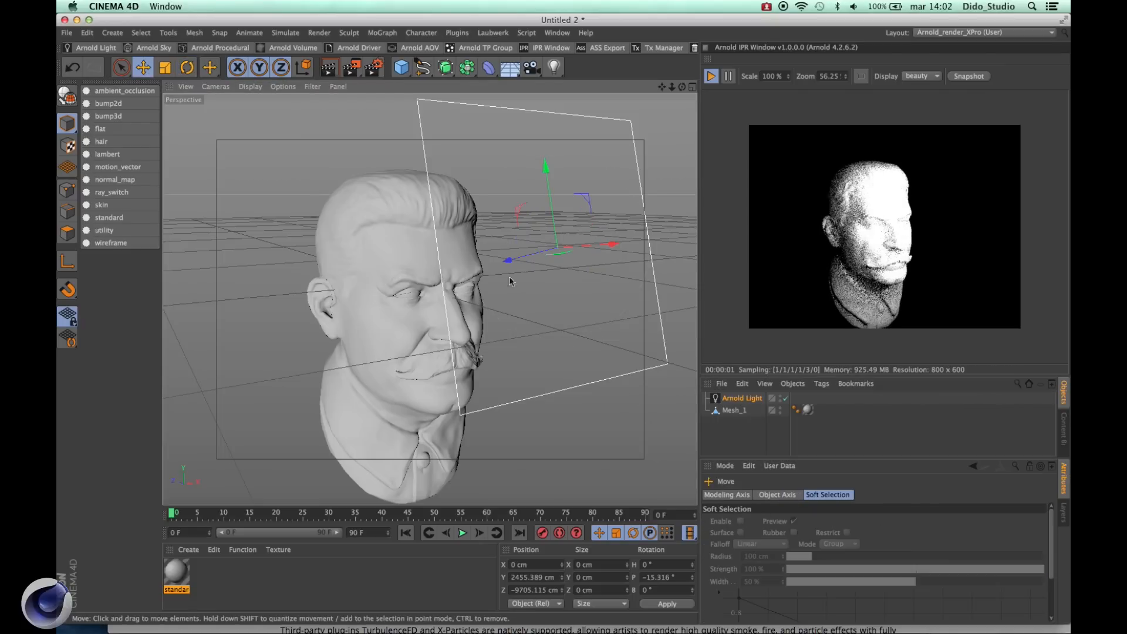
{"action": "left_click_drag", "start_coordinate": [513, 259], "coordinate": [696, 244]}
{"action": "scroll", "coordinate": [404, 306], "scroll_direction": "down", "scroll_amount": 3}
{"action": "left_click_drag", "start_coordinate": [405, 306], "coordinate": [537, 326], "text": "alt"}
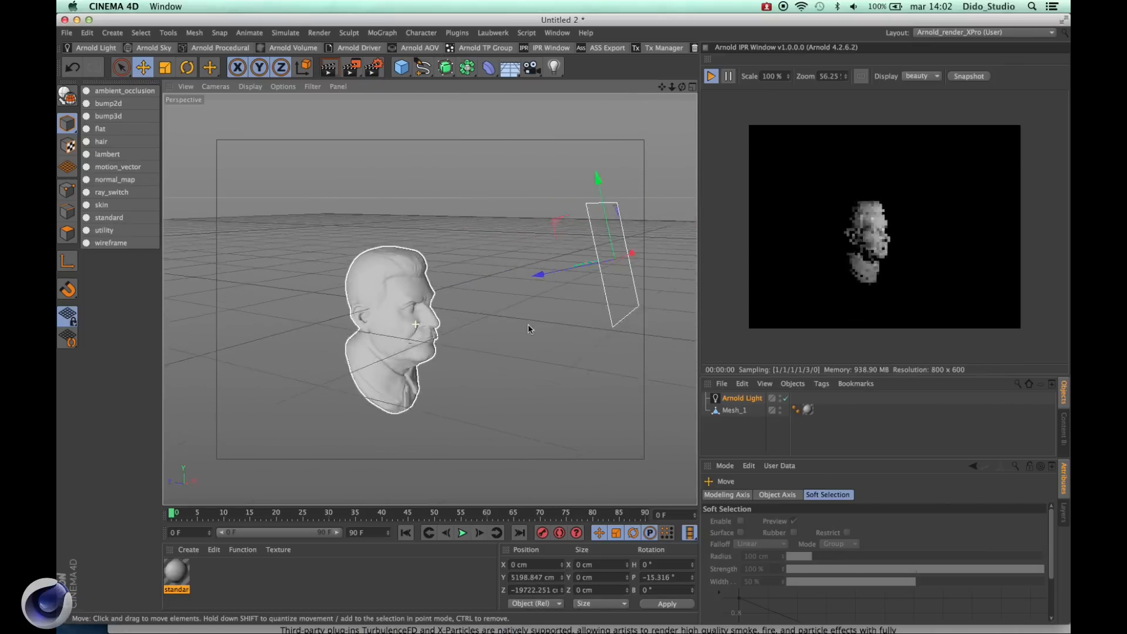
{"action": "left_click_drag", "start_coordinate": [538, 274], "coordinate": [635, 273]}
{"action": "scroll", "coordinate": [473, 347], "scroll_direction": "up", "scroll_amount": 8}
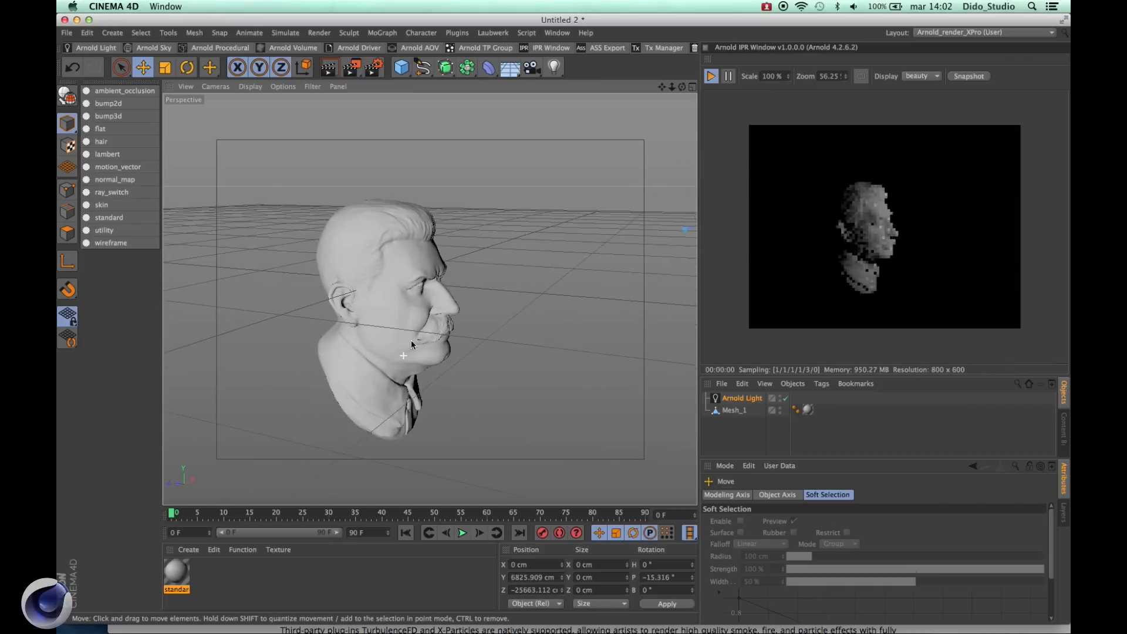
Step: Examine the lighting on the face in the IPR preview, both close up and from a distance
{"action": "middle_click_drag", "start_coordinate": [438, 330], "coordinate": [468, 319], "text": "alt"}
{"action": "scroll", "coordinate": [467, 320], "scroll_direction": "down", "scroll_amount": 4}
{"action": "scroll", "coordinate": [393, 332], "scroll_direction": "up", "scroll_amount": 4}
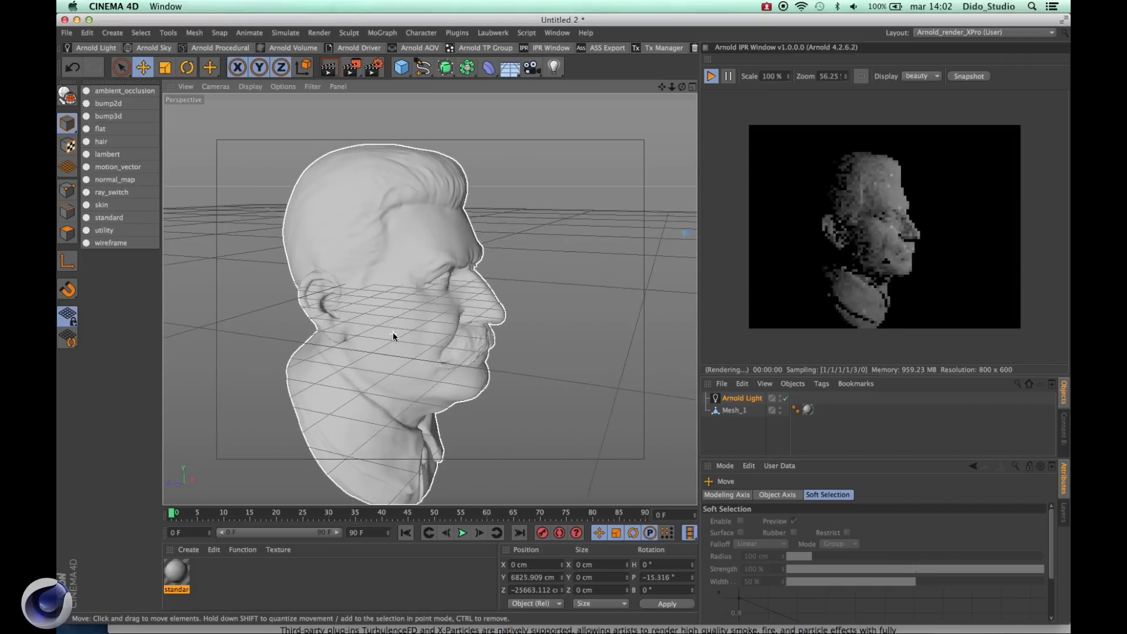
{"action": "scroll", "coordinate": [392, 332], "scroll_direction": "down", "scroll_amount": 5}
{"action": "scroll", "coordinate": [443, 333], "scroll_direction": "up", "scroll_amount": 6}
{"action": "scroll", "coordinate": [444, 334], "scroll_direction": "up", "scroll_amount": 6}
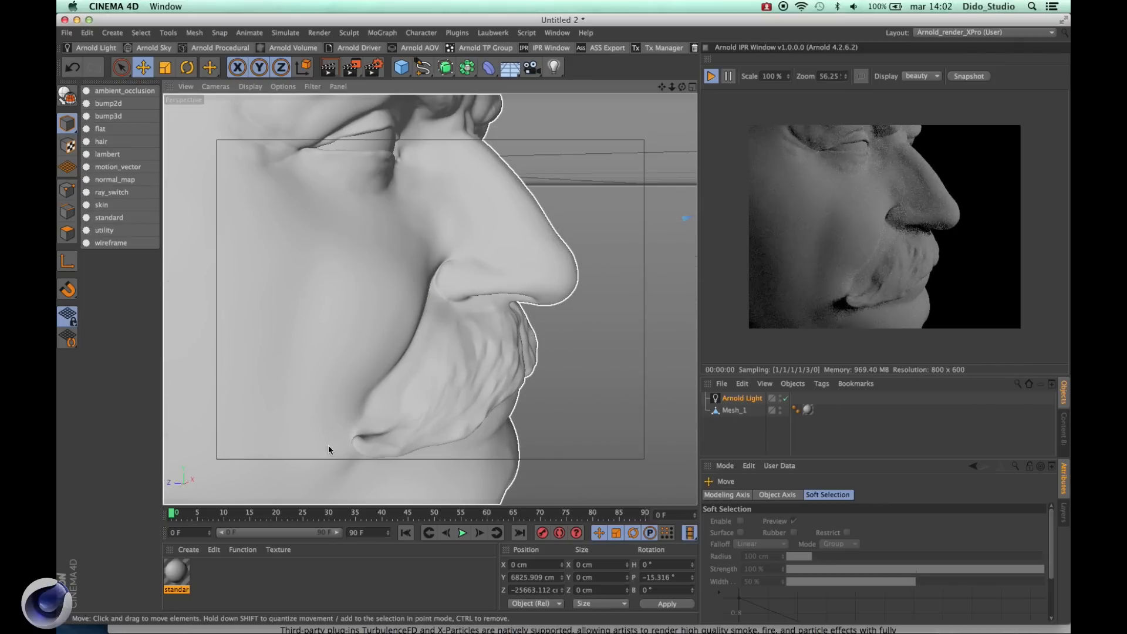
{"action": "scroll", "coordinate": [308, 389], "scroll_direction": "down", "scroll_amount": 8}
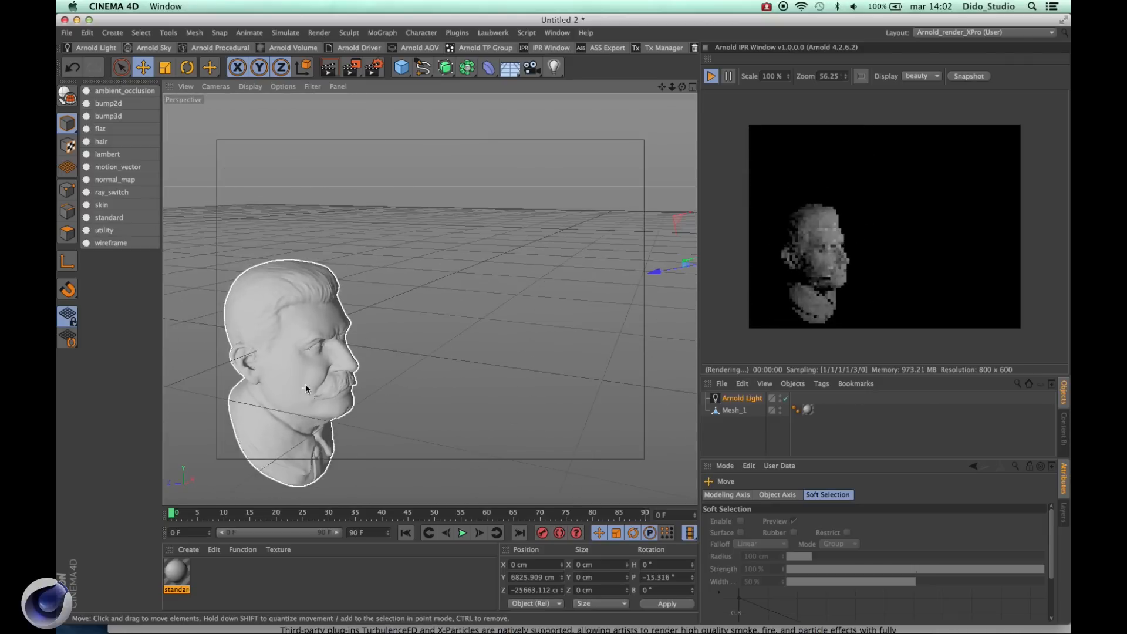
{"action": "scroll", "coordinate": [305, 387], "scroll_direction": "down", "scroll_amount": 3}
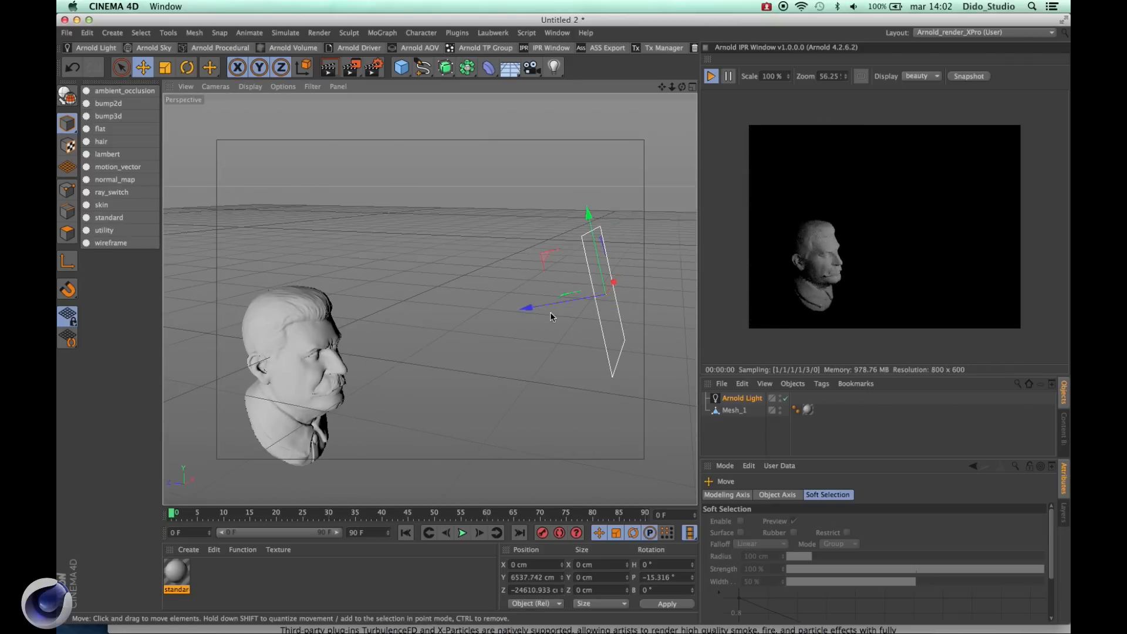
Step: Turn the quad light to about H 16.7°, P -14.7°, B 4.3° and shift it sideways to about X 8927, Y 5857, Z -22125 cm
{"action": "key", "text": "r"}
{"action": "left_click_drag", "start_coordinate": [555, 306], "coordinate": [574, 280]}
{"action": "key", "text": "e"}
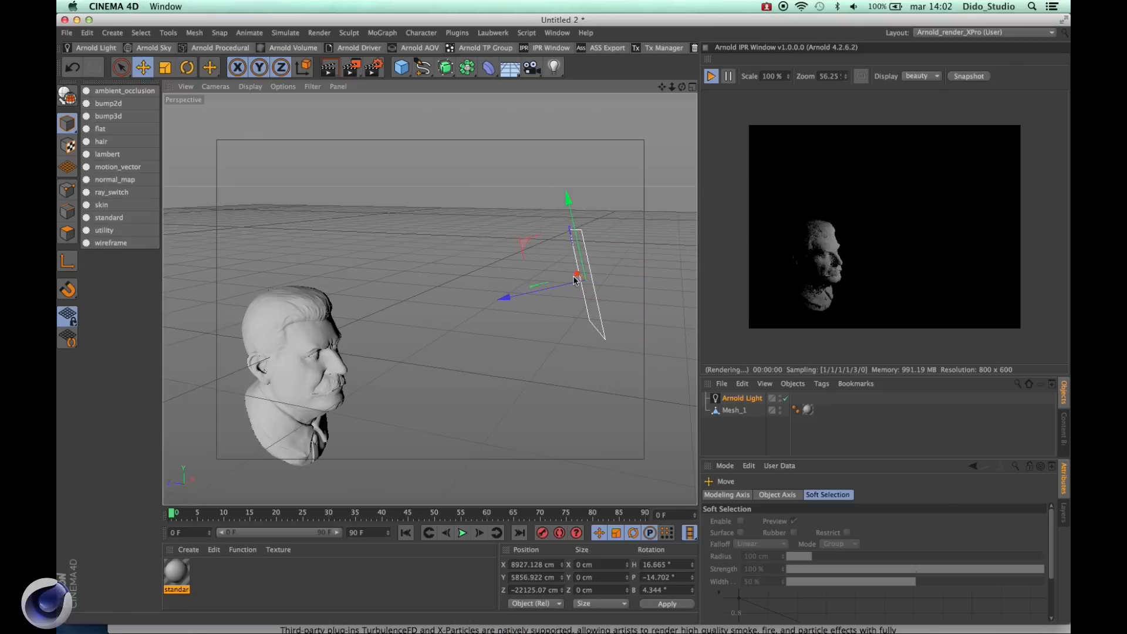
{"action": "scroll", "coordinate": [448, 354], "scroll_direction": "down", "scroll_amount": 3}
{"action": "scroll", "coordinate": [447, 354], "scroll_direction": "up", "scroll_amount": 4}
{"action": "scroll", "coordinate": [352, 390], "scroll_direction": "up", "scroll_amount": 6}
{"action": "middle_click_drag", "start_coordinate": [291, 390], "coordinate": [454, 348], "text": "alt"}
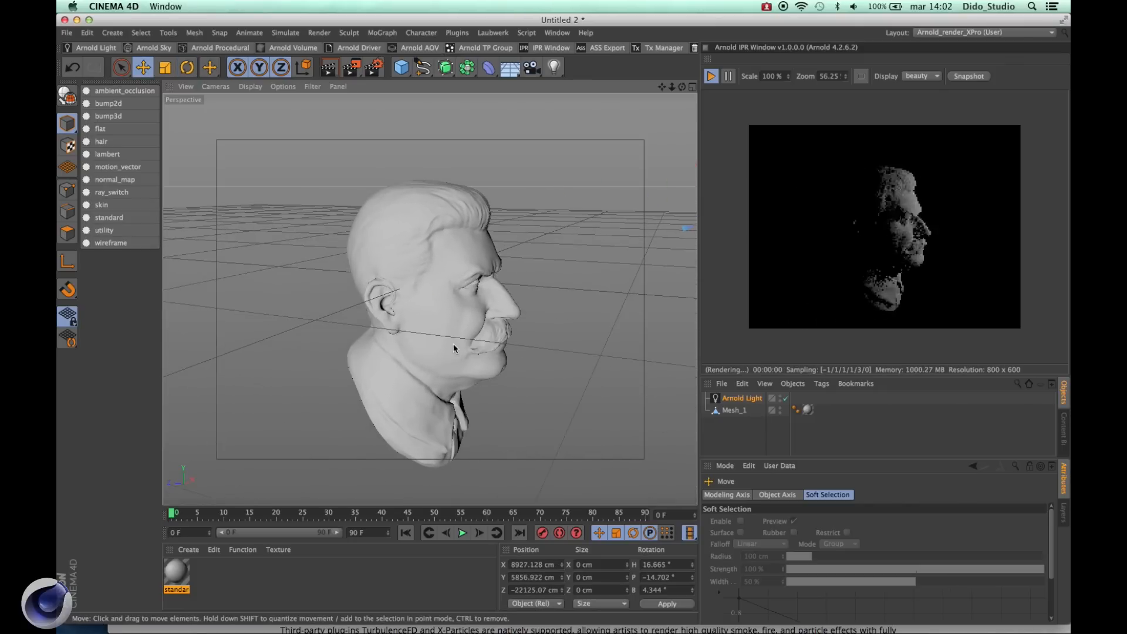
Step: Add a camera framing a close side profile of the nose, cheek and moustache
{"action": "scroll", "coordinate": [453, 348], "scroll_direction": "up", "scroll_amount": 10}
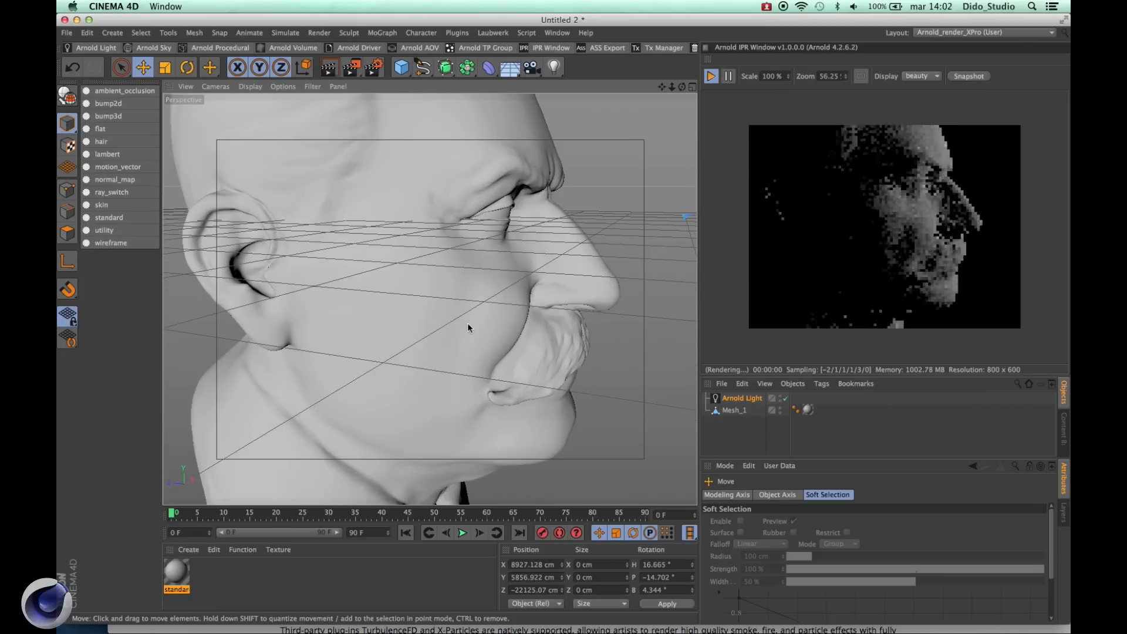
{"action": "scroll", "coordinate": [467, 326], "scroll_direction": "down", "scroll_amount": 2}
{"action": "scroll", "coordinate": [461, 324], "scroll_direction": "up", "scroll_amount": 8}
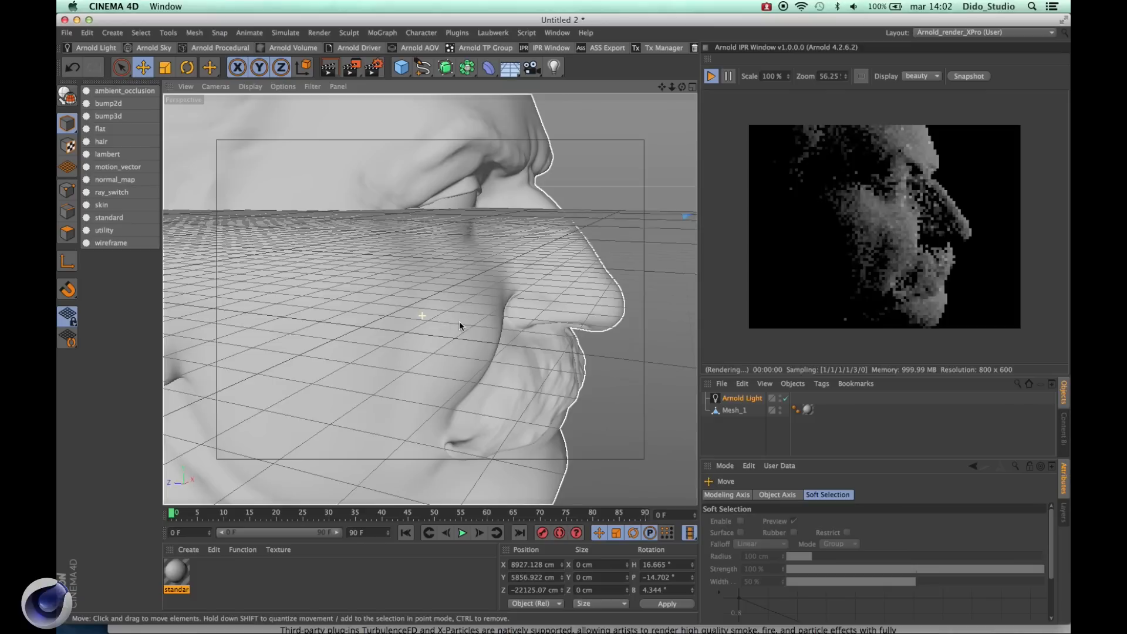
{"action": "scroll", "coordinate": [461, 322], "scroll_direction": "up", "scroll_amount": 5}
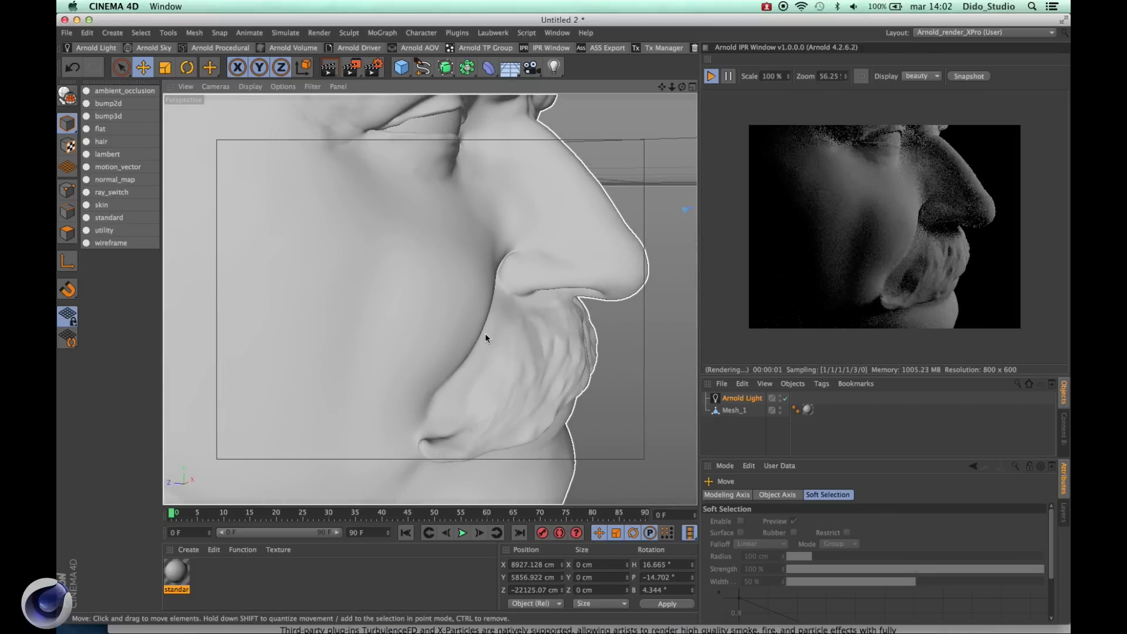
{"action": "left_click_drag", "start_coordinate": [542, 310], "coordinate": [417, 319], "text": "alt"}
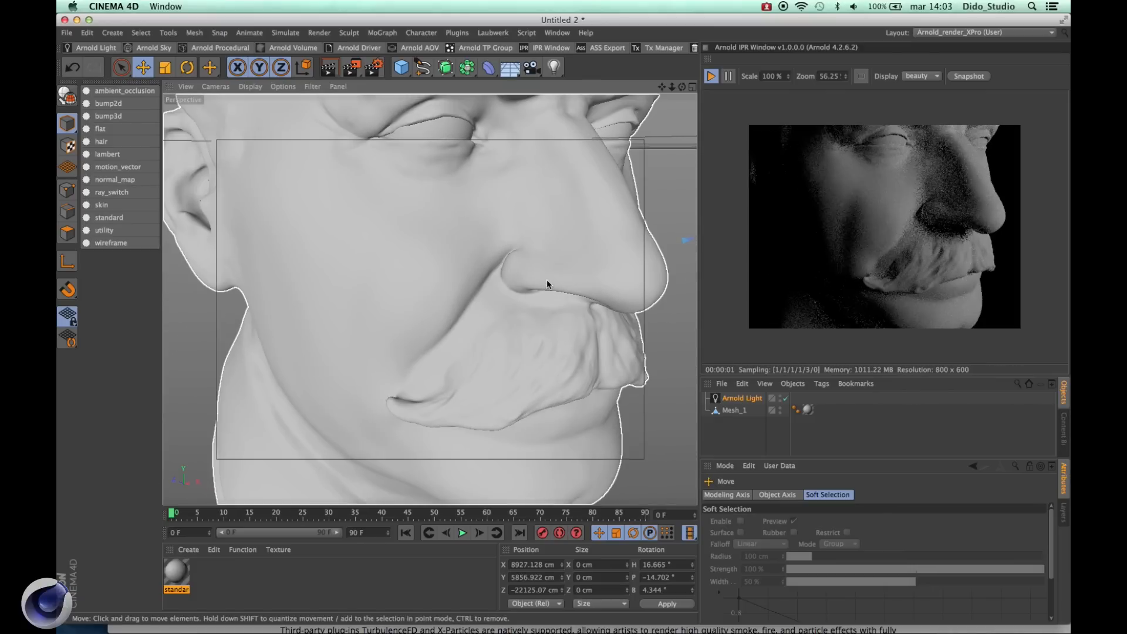
{"action": "left_click_drag", "start_coordinate": [537, 279], "coordinate": [607, 281], "text": "alt"}
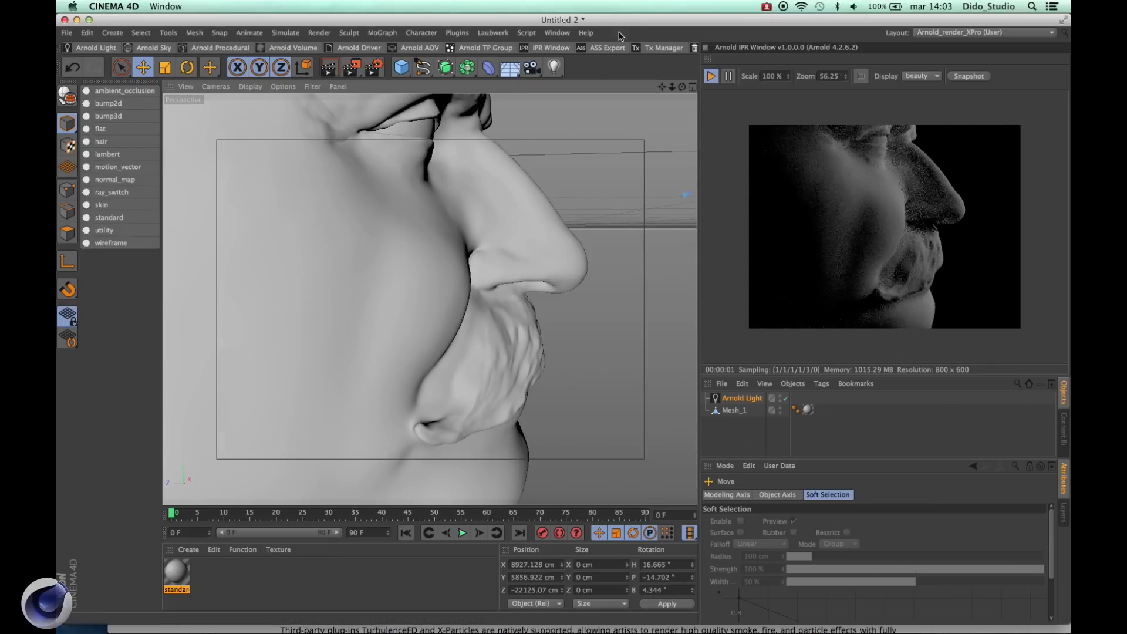
{"action": "left_click", "coordinate": [532, 67]}
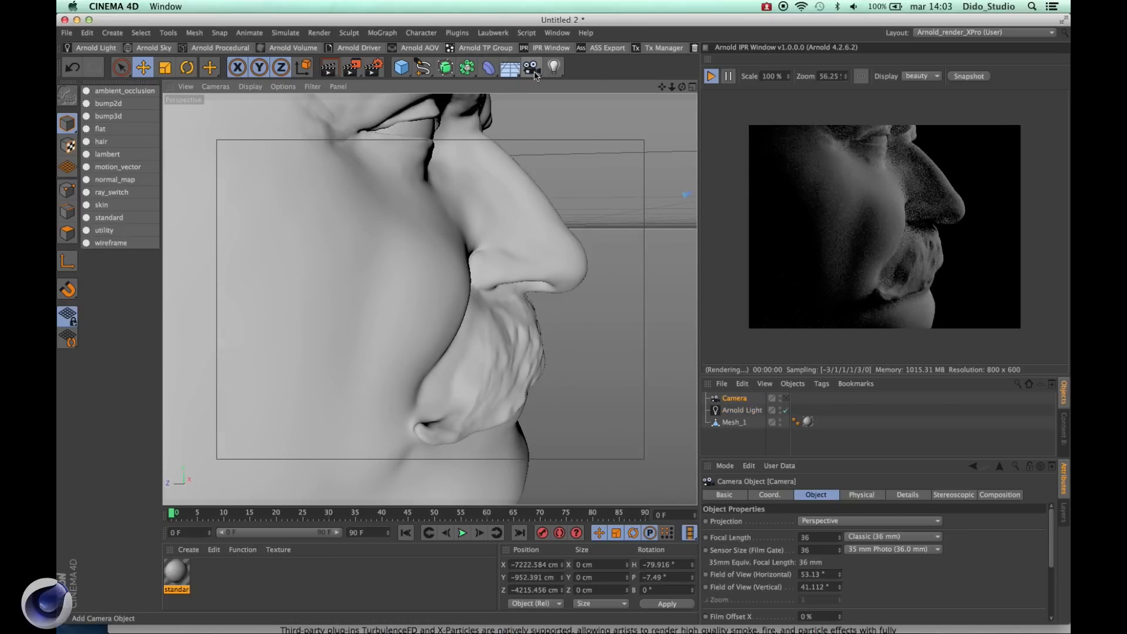
Step: Lock the new camera with a Protection tag and rename it beuty_cam
{"action": "right_click", "coordinate": [738, 399]}
{"action": "mouse_move", "coordinate": [791, 143]}
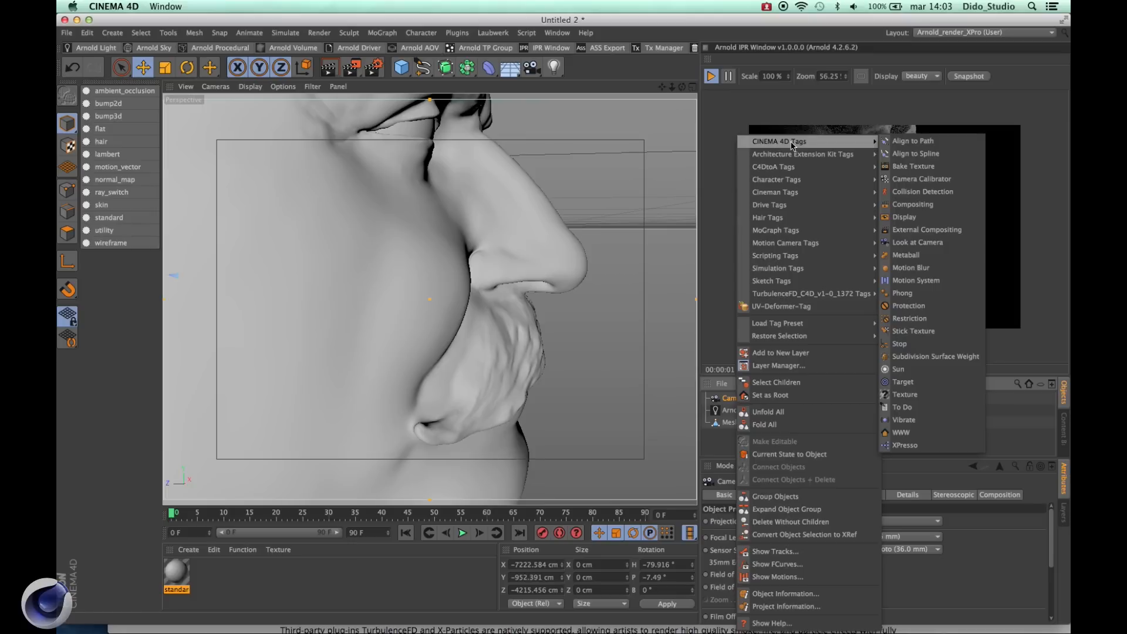
{"action": "left_click", "coordinate": [908, 306]}
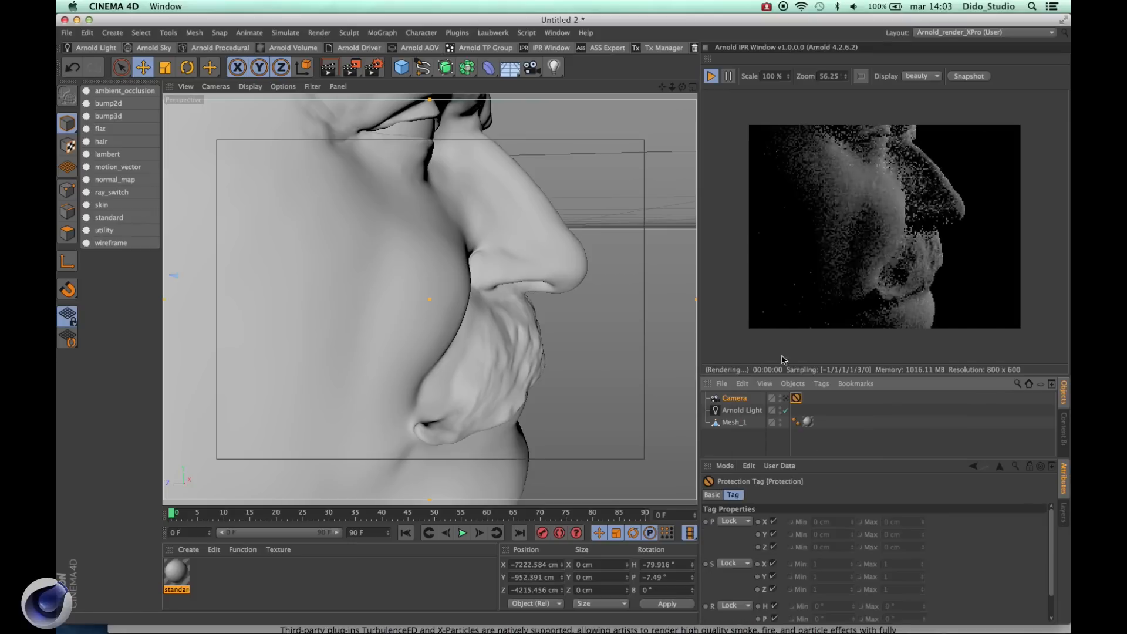
{"action": "double_click", "coordinate": [745, 398]}
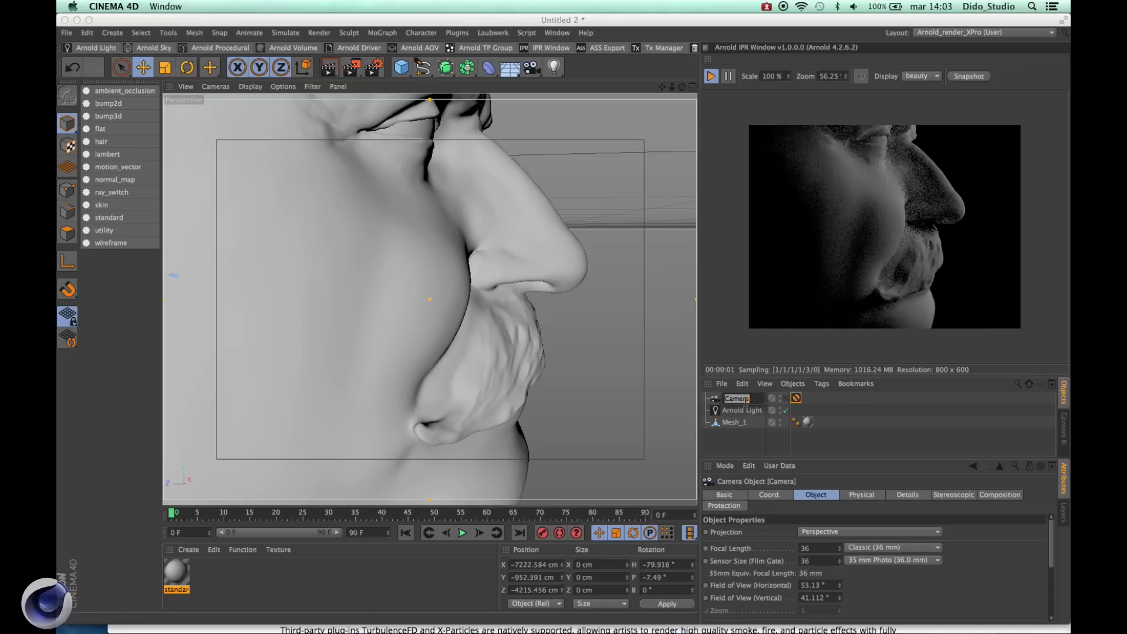
{"action": "type", "text": "beuty_cam"}
{"action": "key", "text": "Return"}
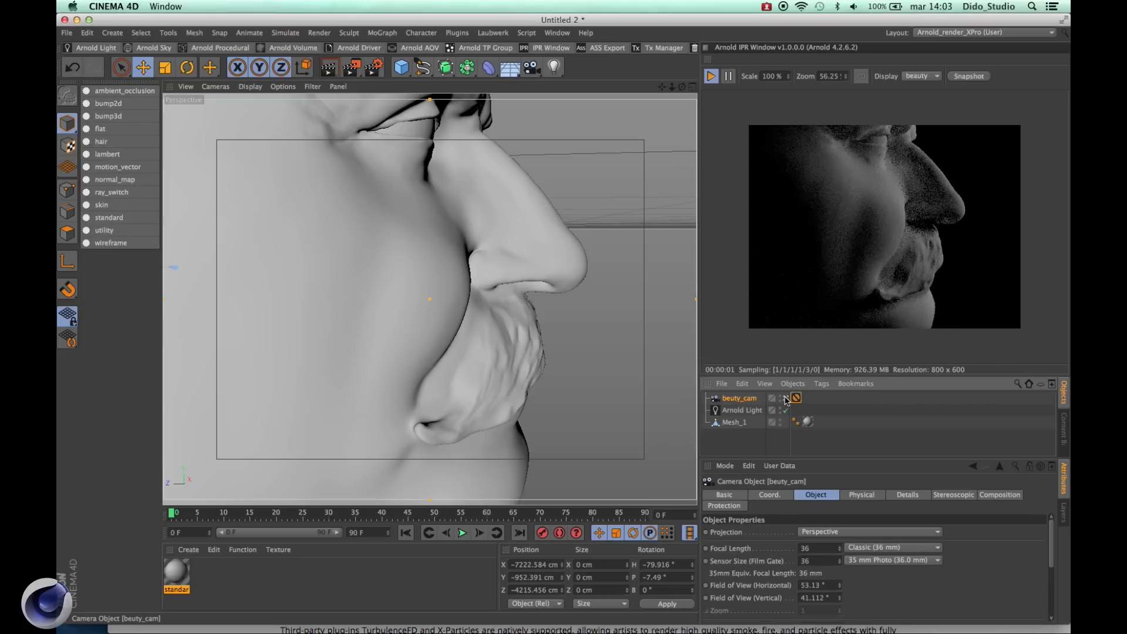
Step: Create an Arnold sky material from the environment textures, with the viewport showing the whole head from the front
{"action": "scroll", "coordinate": [352, 336], "scroll_direction": "down", "scroll_amount": 10}
{"action": "scroll", "coordinate": [356, 335], "scroll_direction": "up", "scroll_amount": 3}
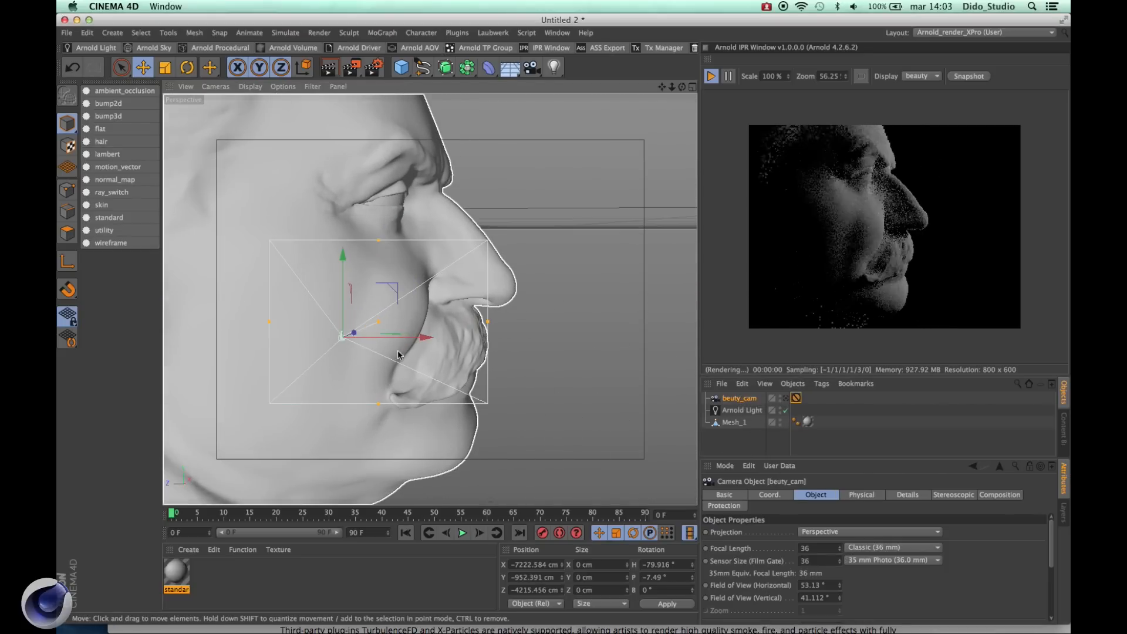
{"action": "left_click_drag", "start_coordinate": [406, 352], "coordinate": [380, 334], "text": "alt"}
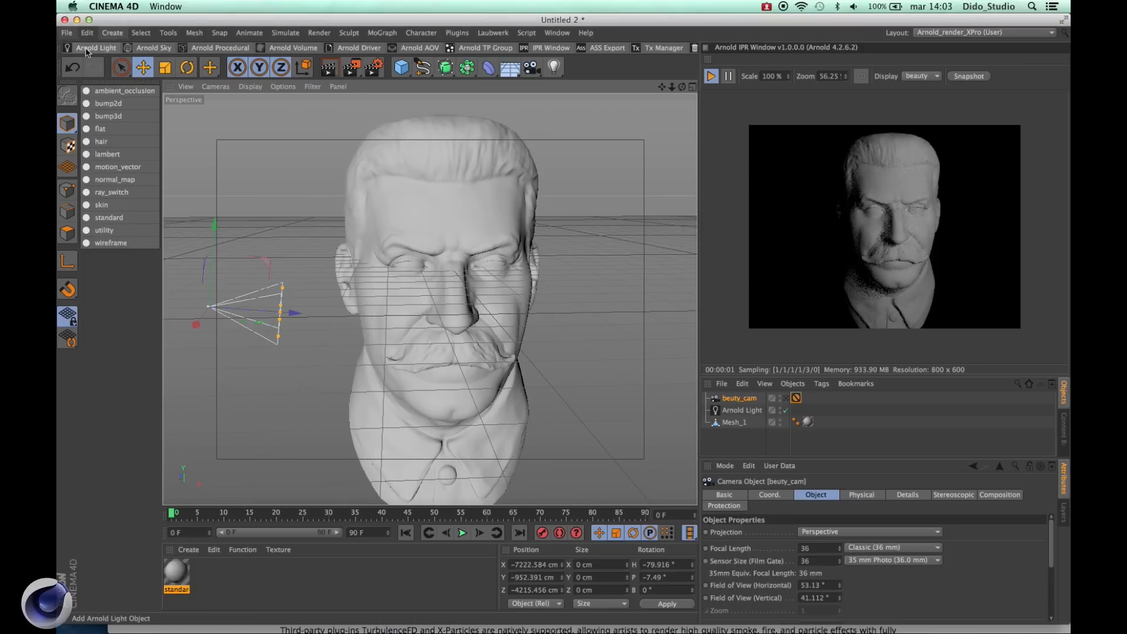
{"action": "left_click", "coordinate": [190, 551]}
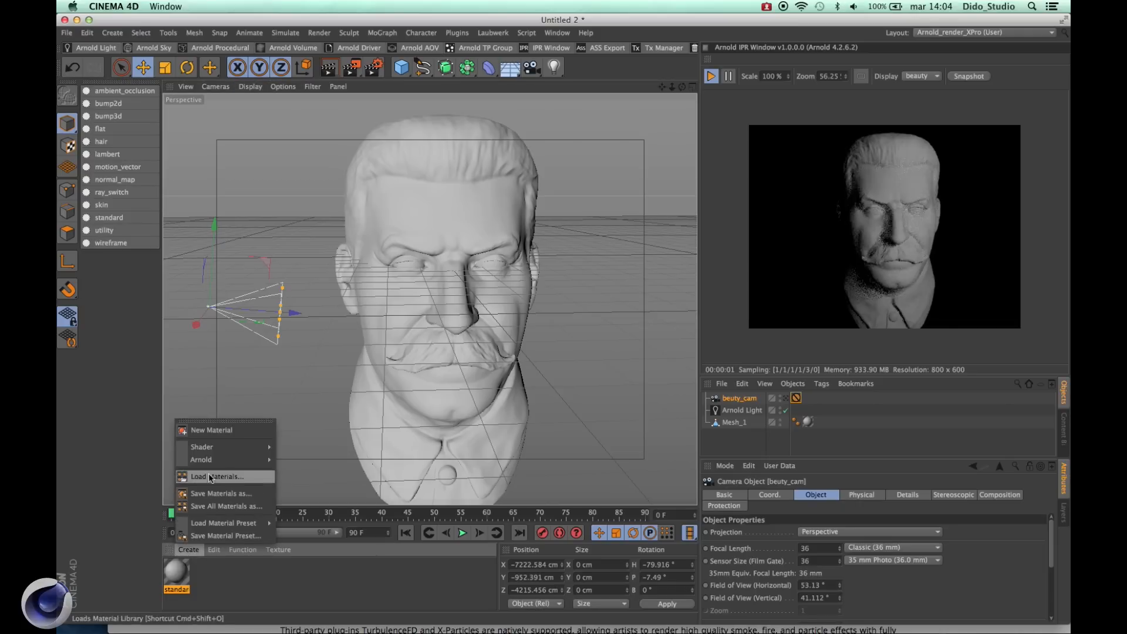
{"action": "mouse_move", "coordinate": [212, 462]}
{"action": "mouse_move", "coordinate": [275, 463]}
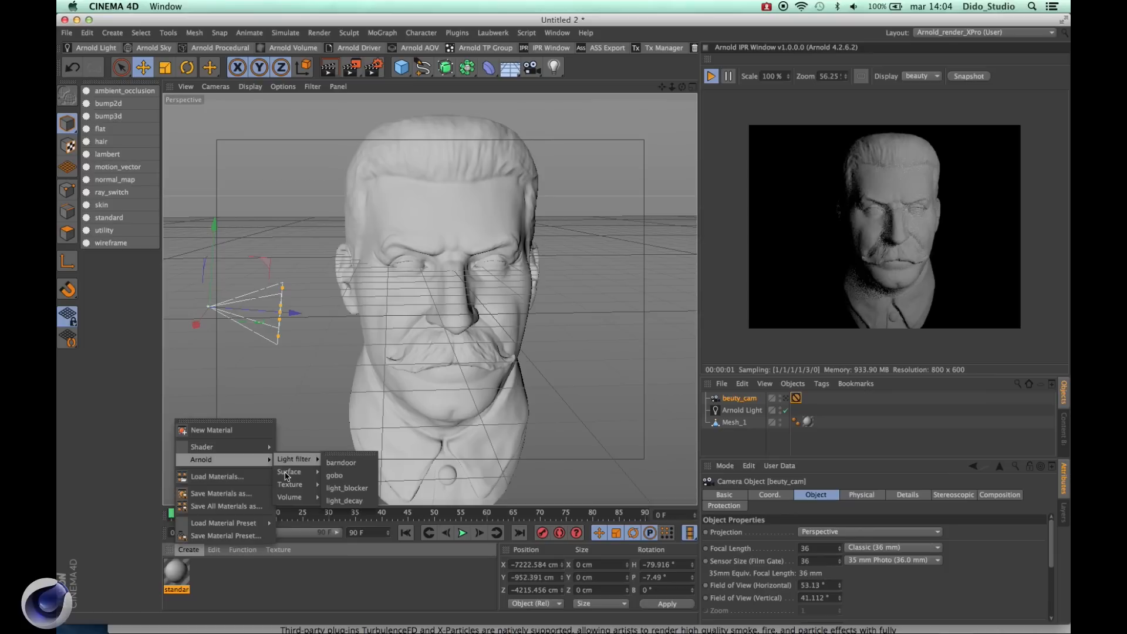
{"action": "mouse_move", "coordinate": [292, 499]}
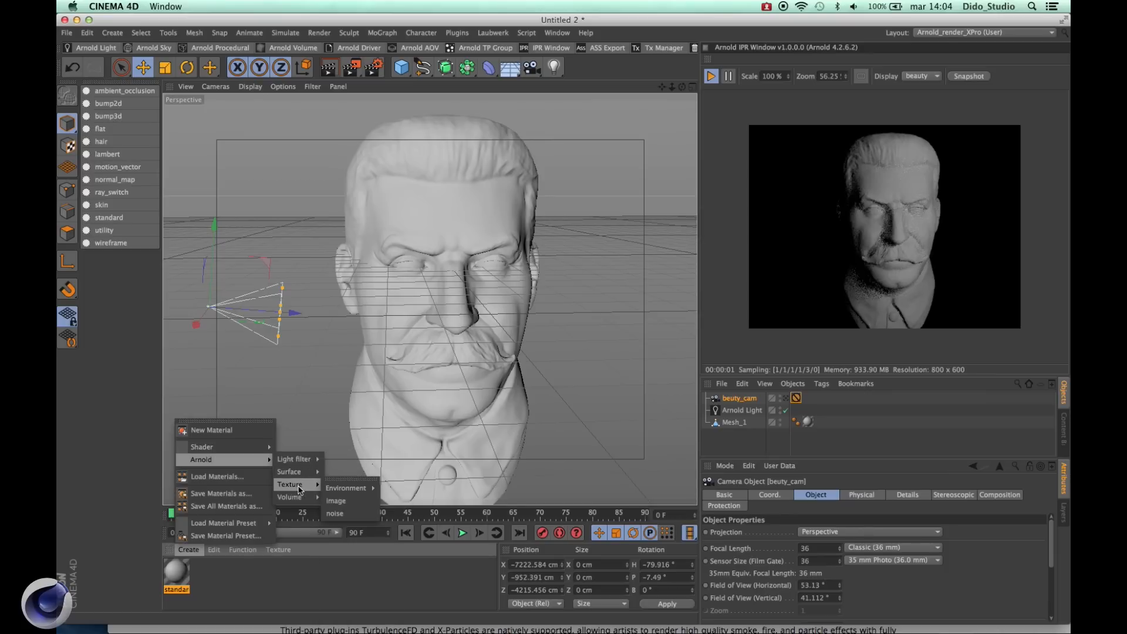
{"action": "mouse_move", "coordinate": [370, 488]}
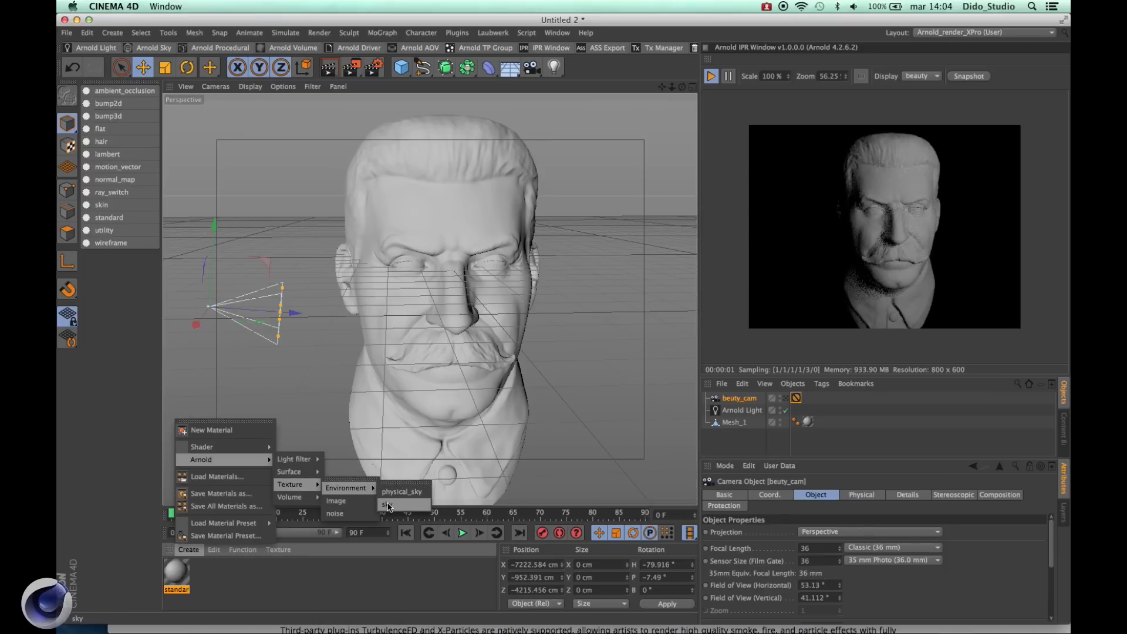
{"action": "left_click", "coordinate": [388, 506]}
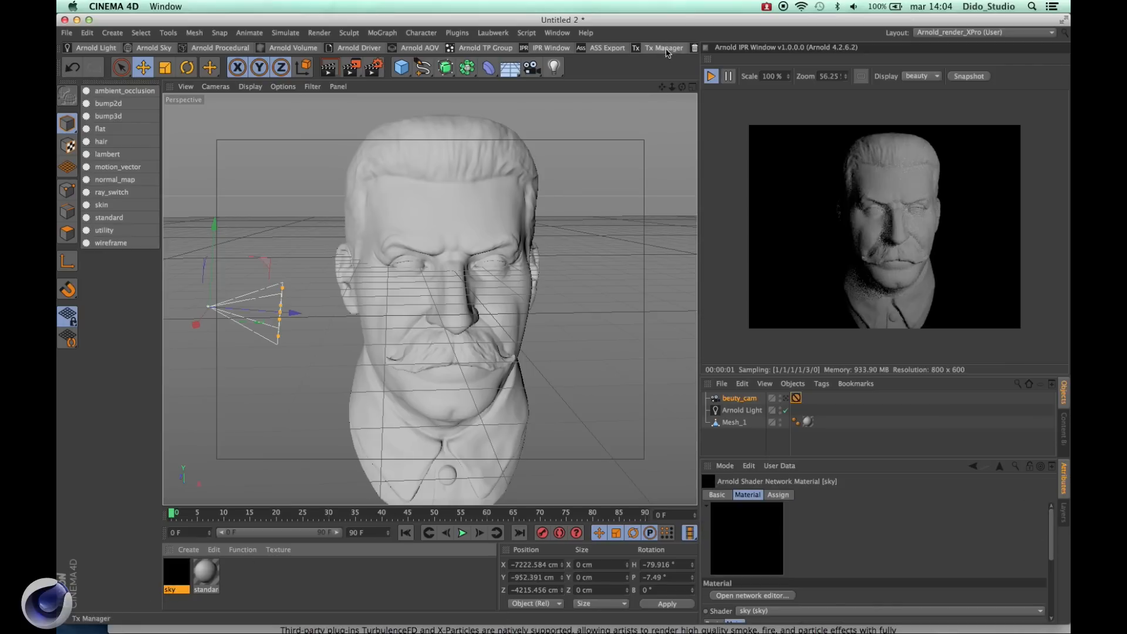
Step: Stop the live IPR rendering
{"action": "left_click", "coordinate": [712, 75]}
{"action": "left_click", "coordinate": [712, 76]}
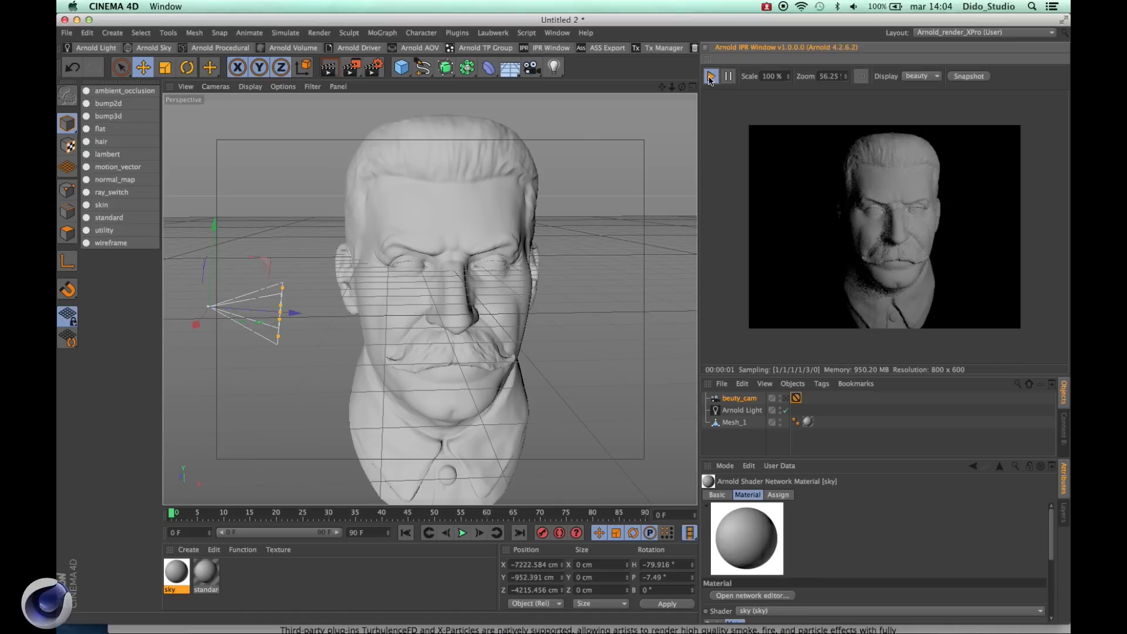
{"action": "left_click", "coordinate": [188, 549]}
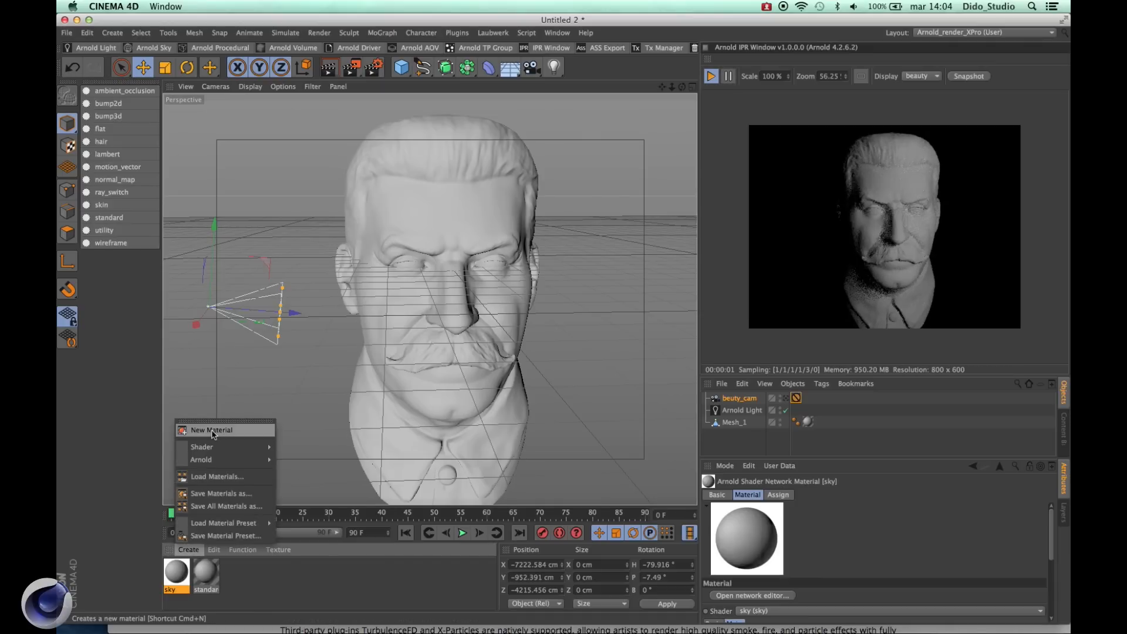
{"action": "mouse_move", "coordinate": [290, 471]}
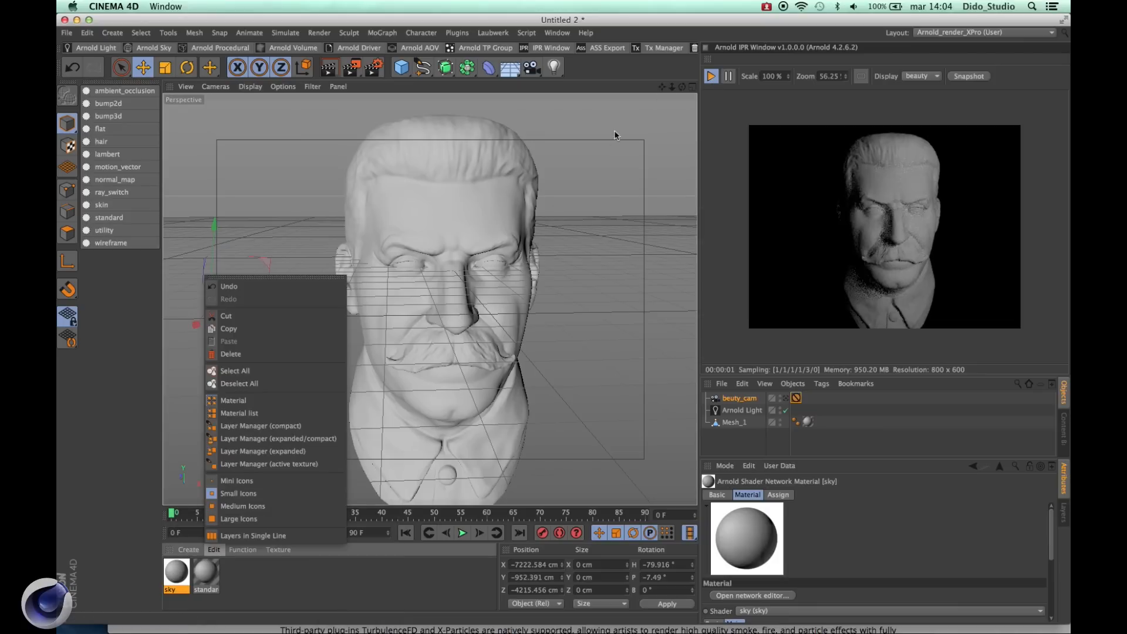
{"action": "left_click", "coordinate": [712, 78]}
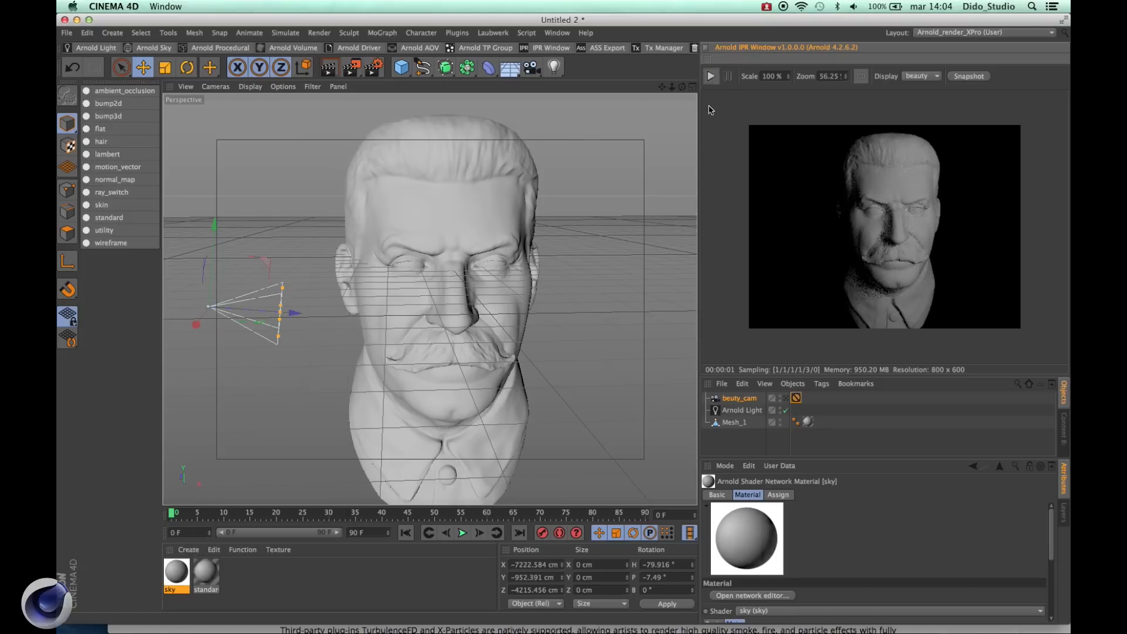
Step: Rename the sky material as sky_shader
{"action": "left_click", "coordinate": [264, 571]}
{"action": "double_click", "coordinate": [175, 591]}
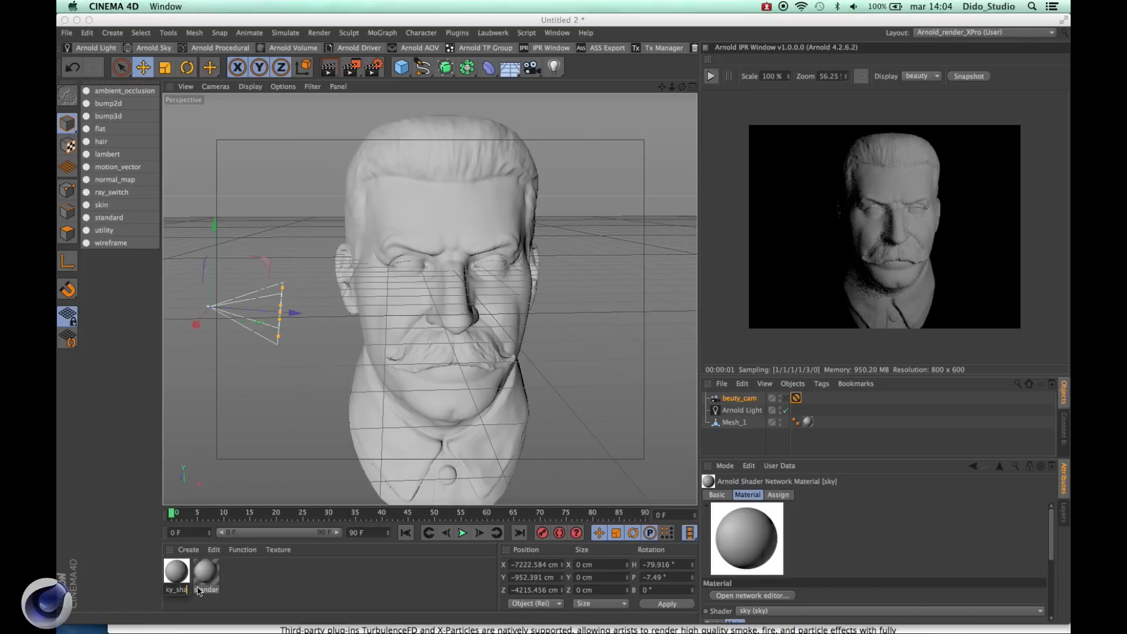
{"action": "type", "text": "sky_shader"}
{"action": "key", "text": "Return"}
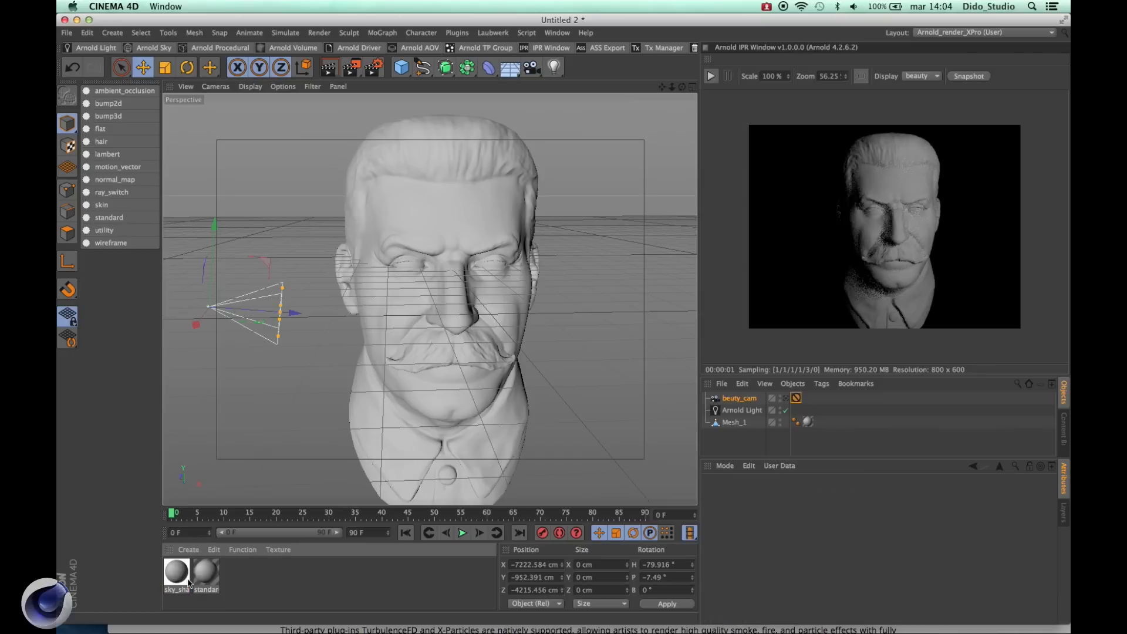
Step: Switch the sky_shader color to HSV, set its value (V) to 19% and close the material editor
{"action": "double_click", "coordinate": [178, 572]}
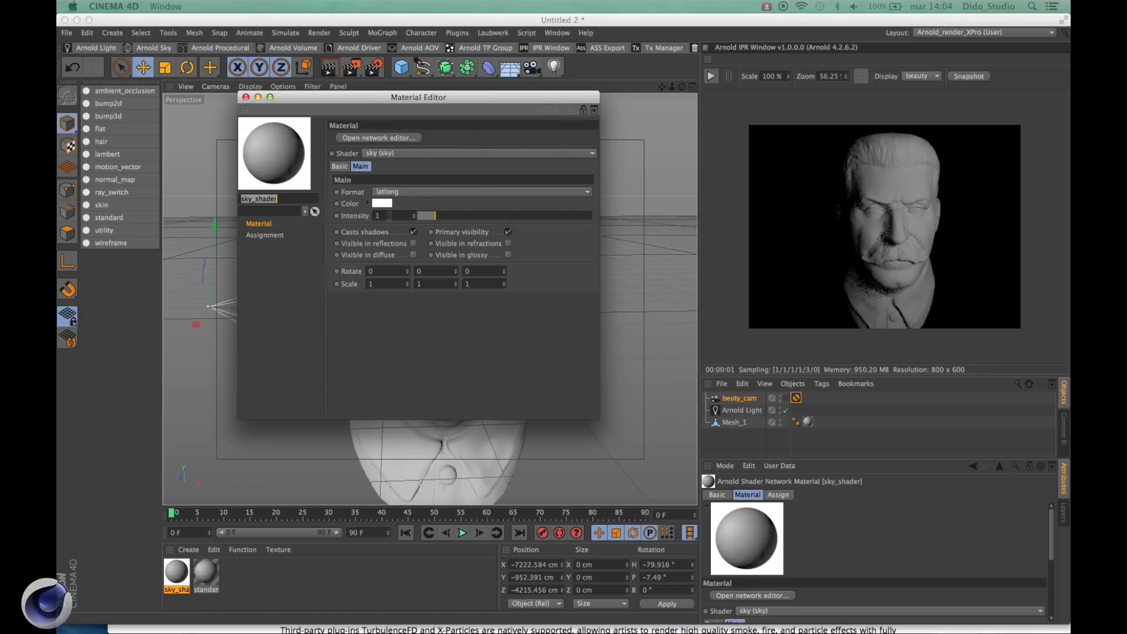
{"action": "left_click", "coordinate": [368, 204]}
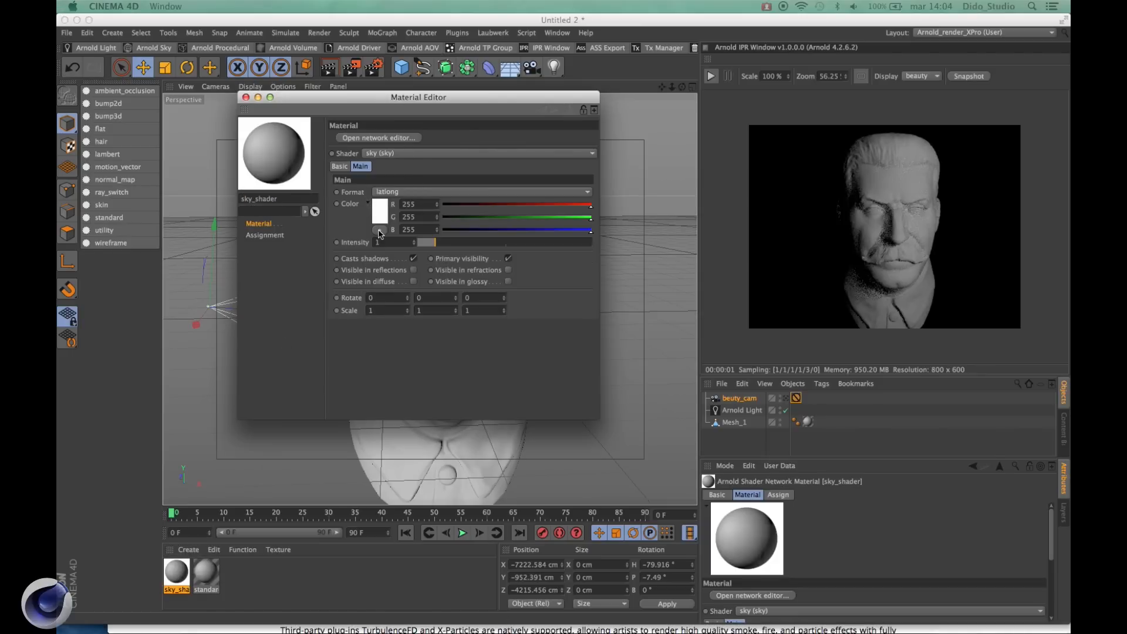
{"action": "left_click", "coordinate": [378, 232]}
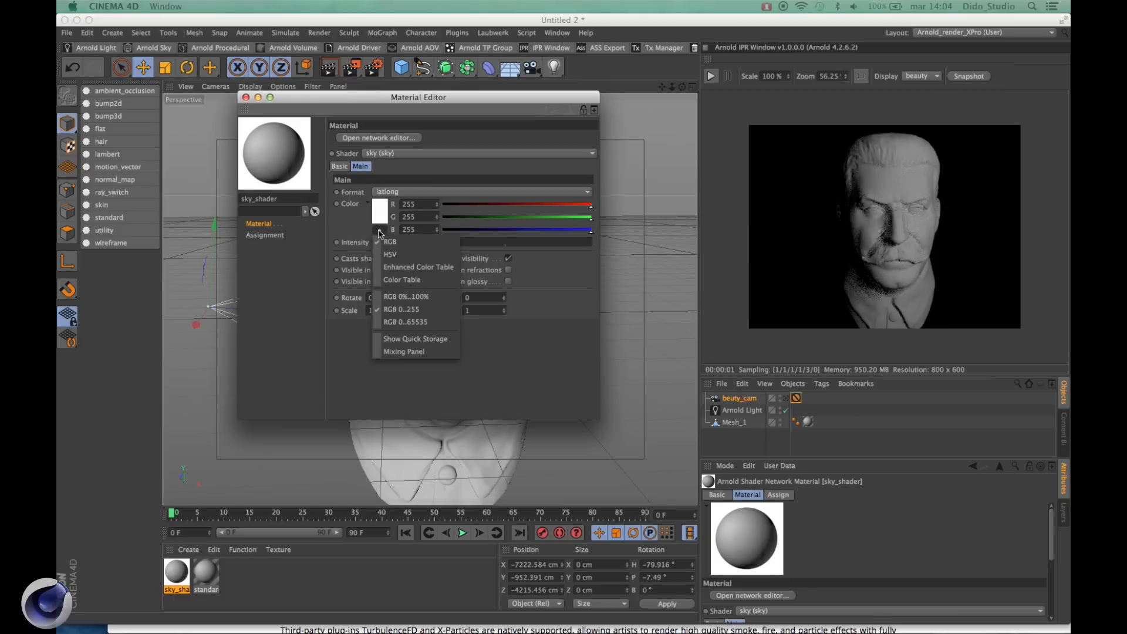
{"action": "left_click", "coordinate": [396, 257]}
{"action": "left_click_drag", "start_coordinate": [422, 229], "coordinate": [393, 230]}
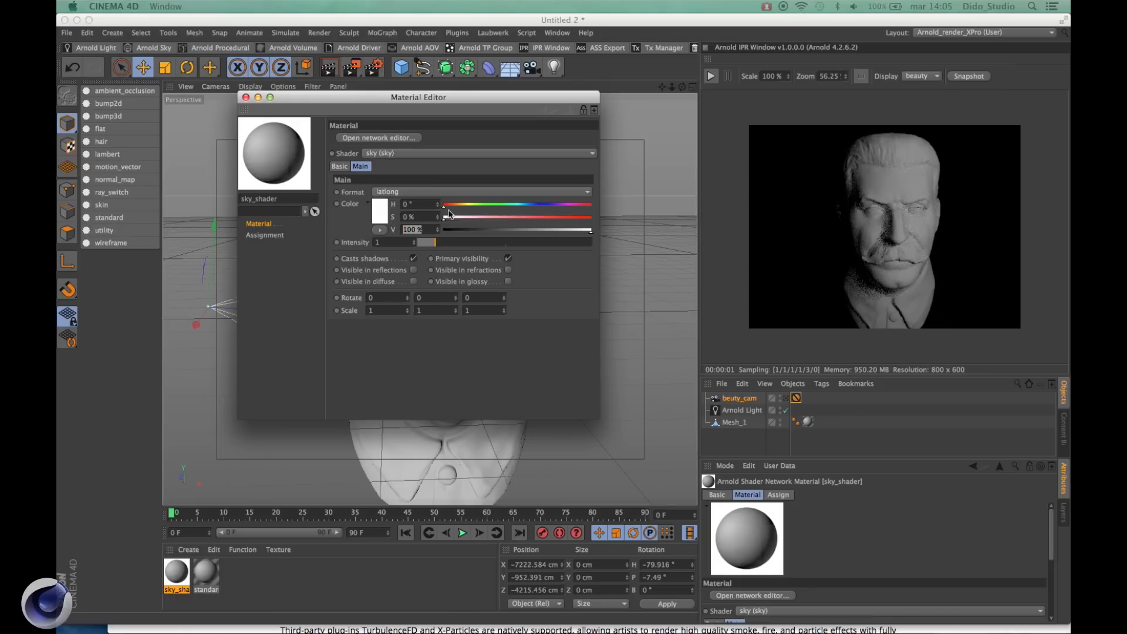
{"action": "type", "text": "19"}
{"action": "key", "text": "Return"}
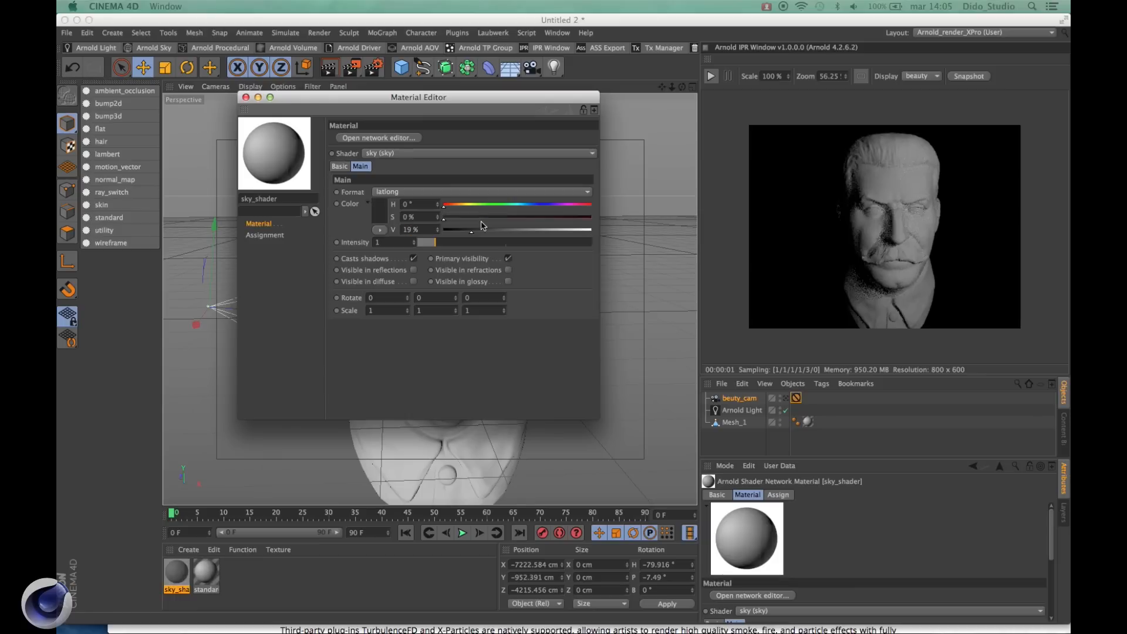
{"action": "left_click", "coordinate": [246, 98]}
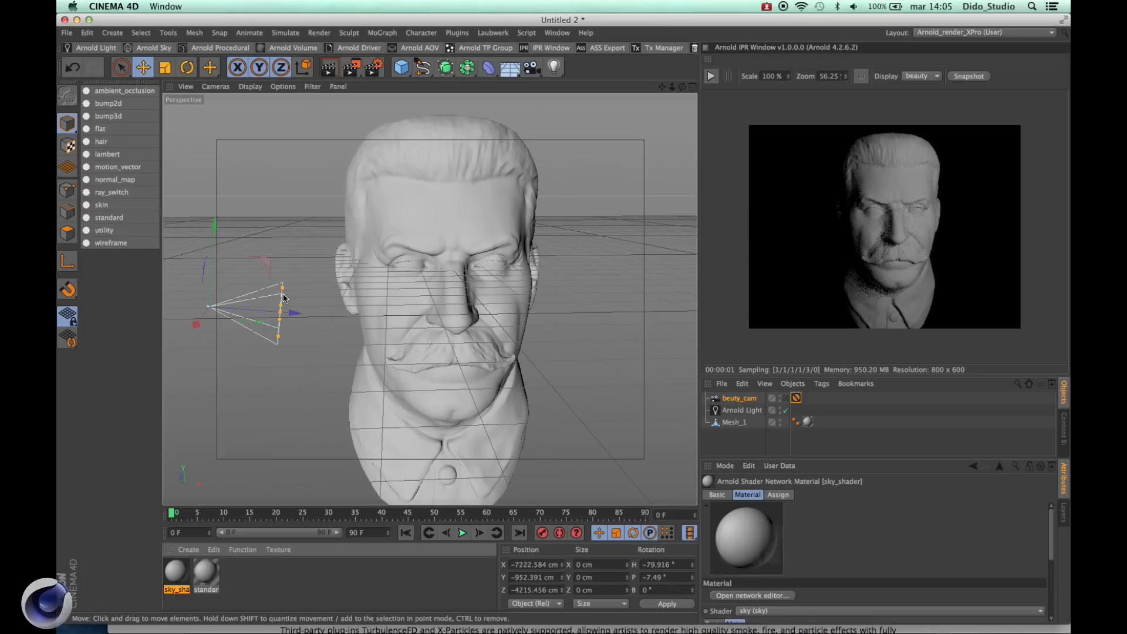
Step: Assign sky_shader as the environment background in the Arnold render settings and close them
{"action": "key", "text": "super+b"}
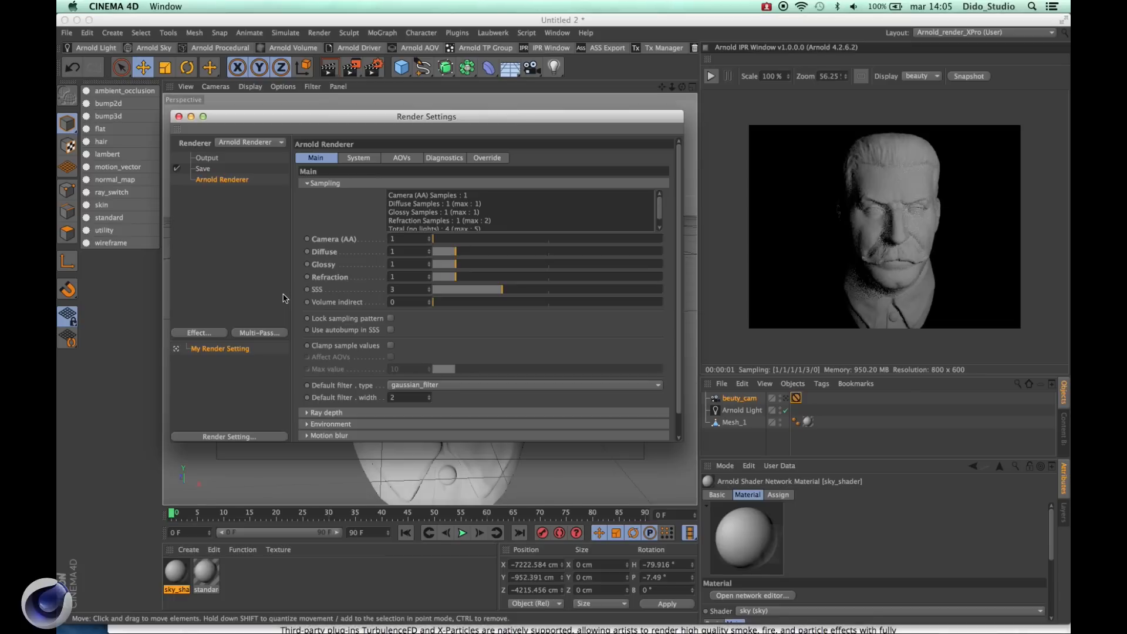
{"action": "left_click", "coordinate": [179, 116]}
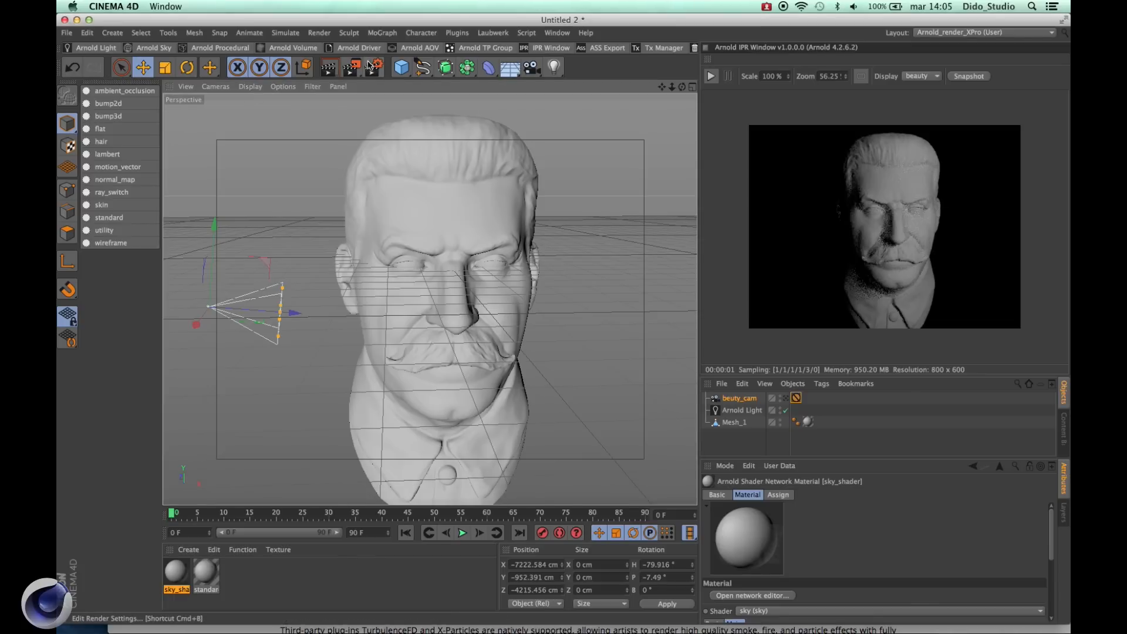
{"action": "key", "text": "super+b"}
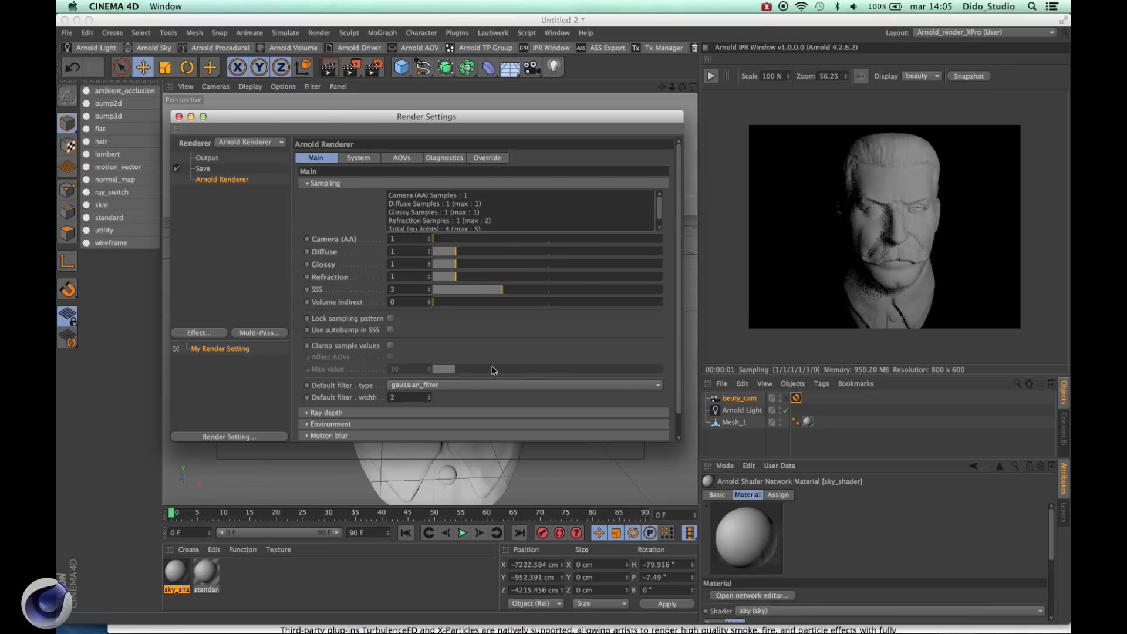
{"action": "left_click", "coordinate": [306, 424]}
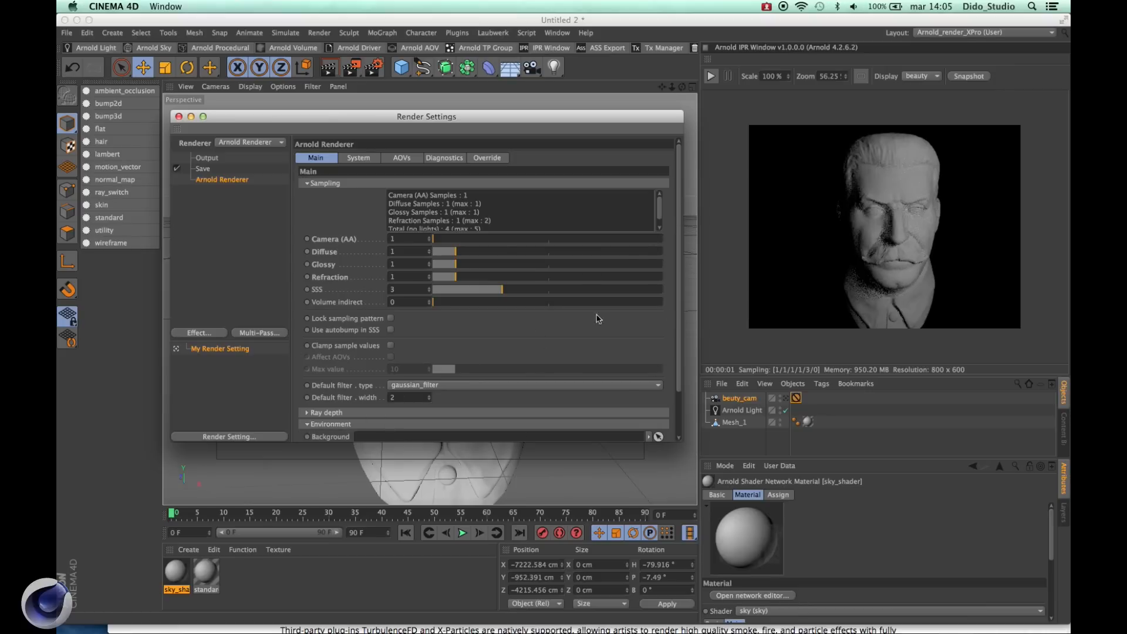
{"action": "left_click_drag", "start_coordinate": [175, 583], "coordinate": [375, 443]}
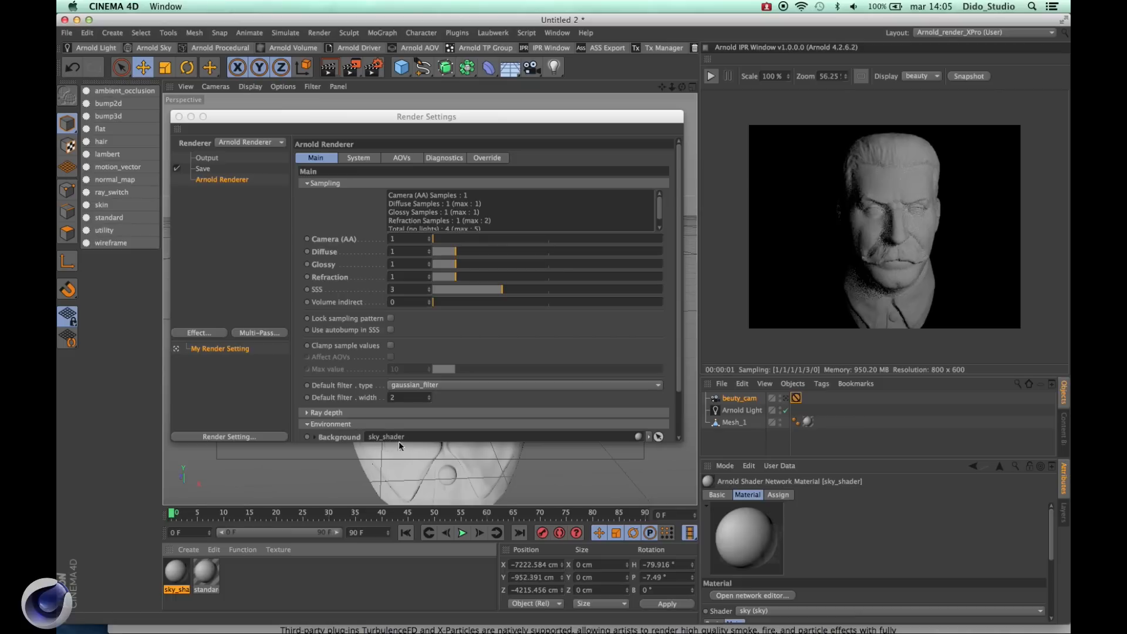
{"action": "left_click", "coordinate": [178, 117]}
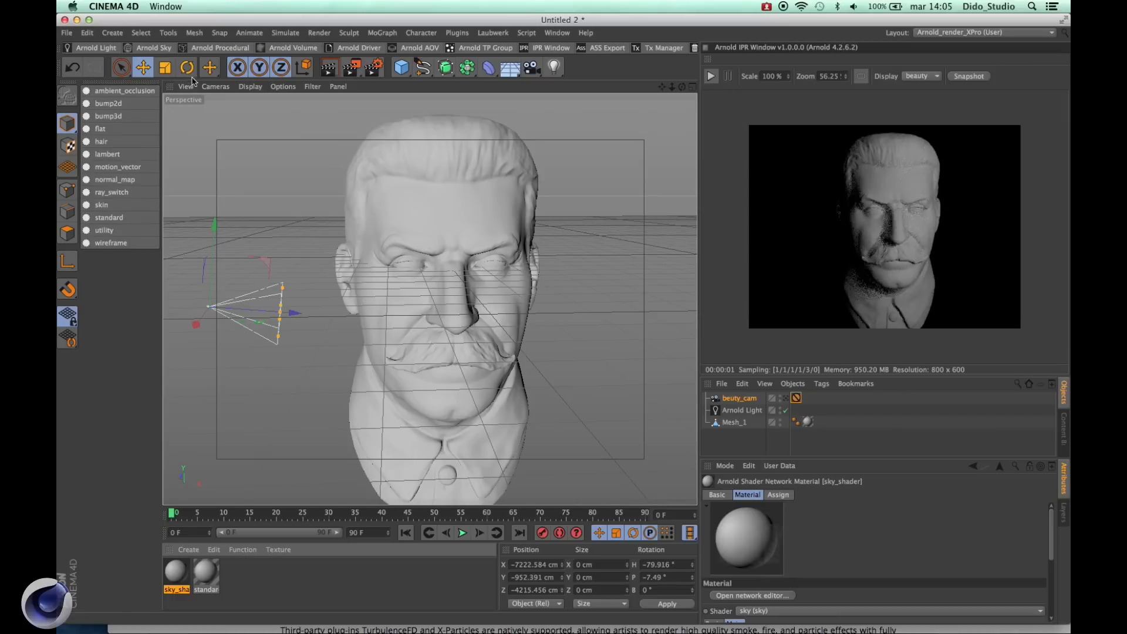
Step: Add a second Arnold light to the scene and set its type to skydome_light
{"action": "left_click", "coordinate": [98, 49]}
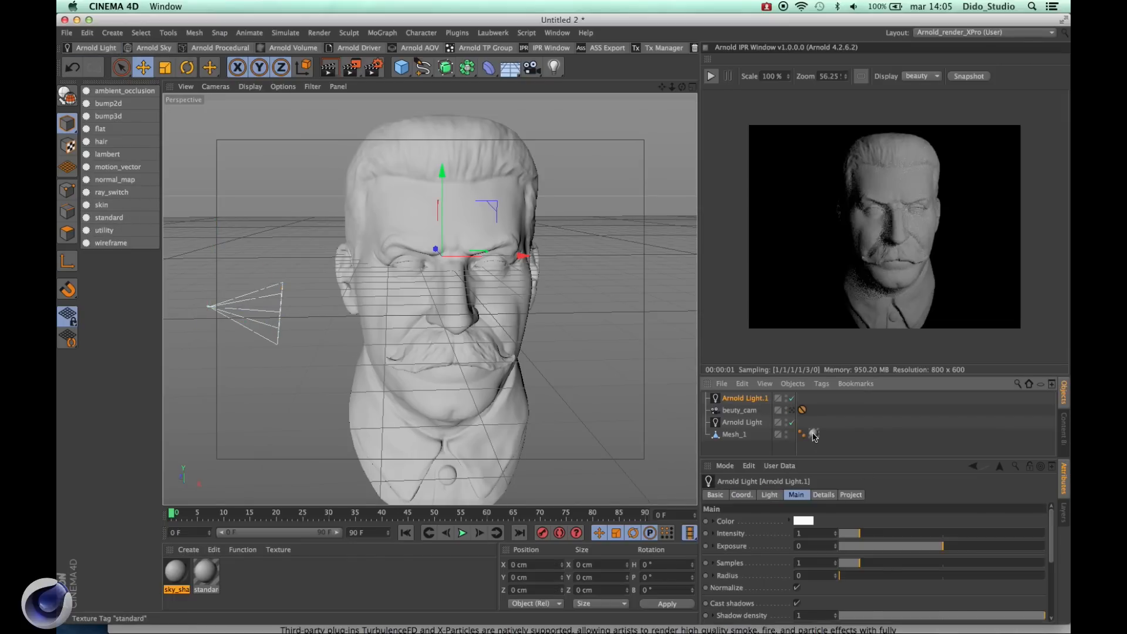
{"action": "mouse_move", "coordinate": [1051, 528]}
{"action": "left_mouse_down"}
{"action": "mouse_move", "coordinate": [1051, 557]}
{"action": "mouse_move", "coordinate": [1050, 522]}
{"action": "left_mouse_up"}
{"action": "left_click", "coordinate": [768, 495]}
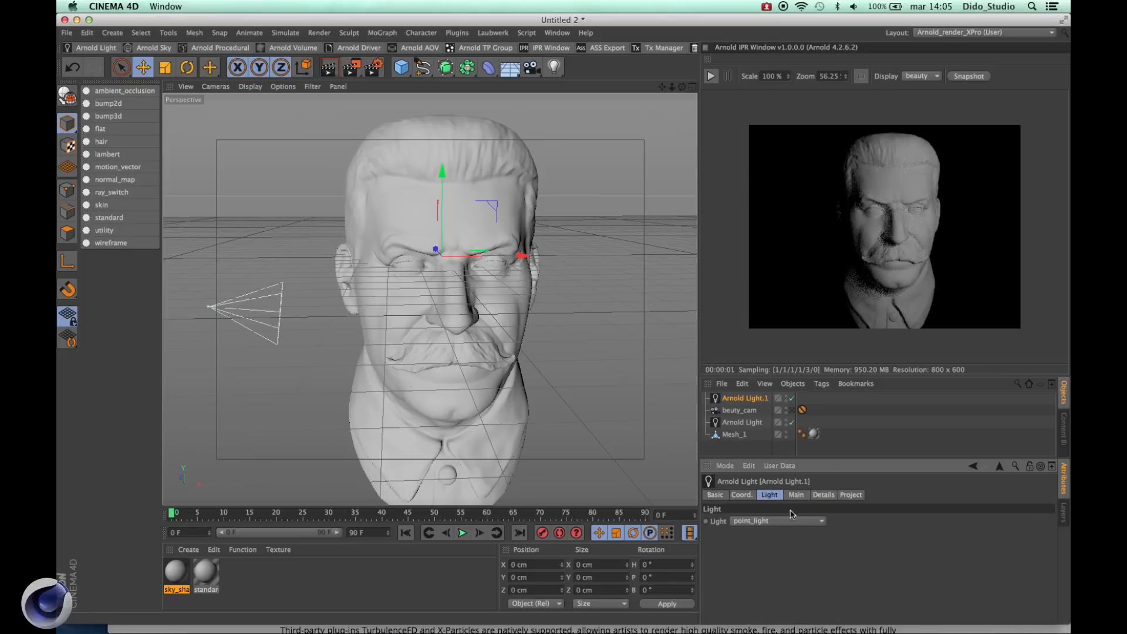
{"action": "left_click", "coordinate": [801, 521]}
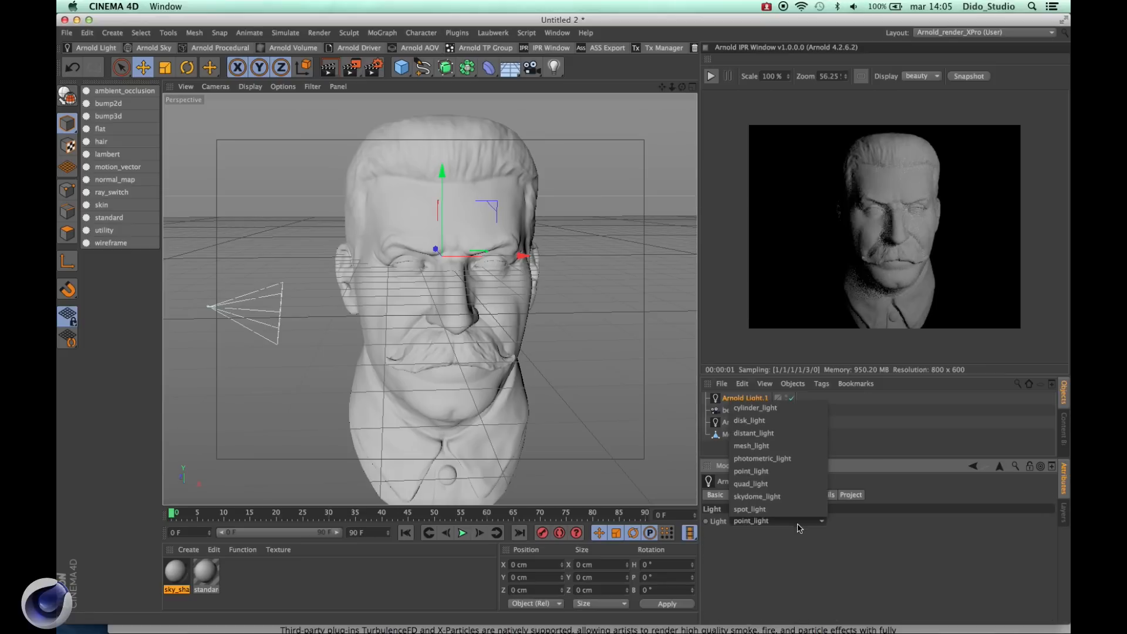
{"action": "left_click", "coordinate": [758, 497]}
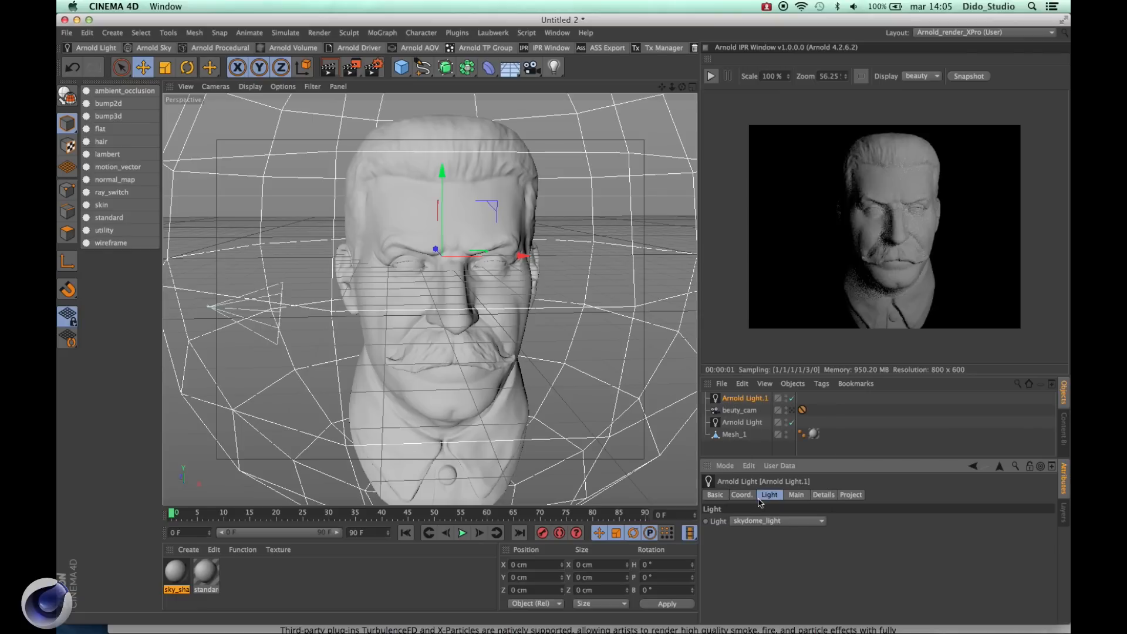
Step: Switch the color of the new skydome light to HSV mode
{"action": "left_click", "coordinate": [795, 495]}
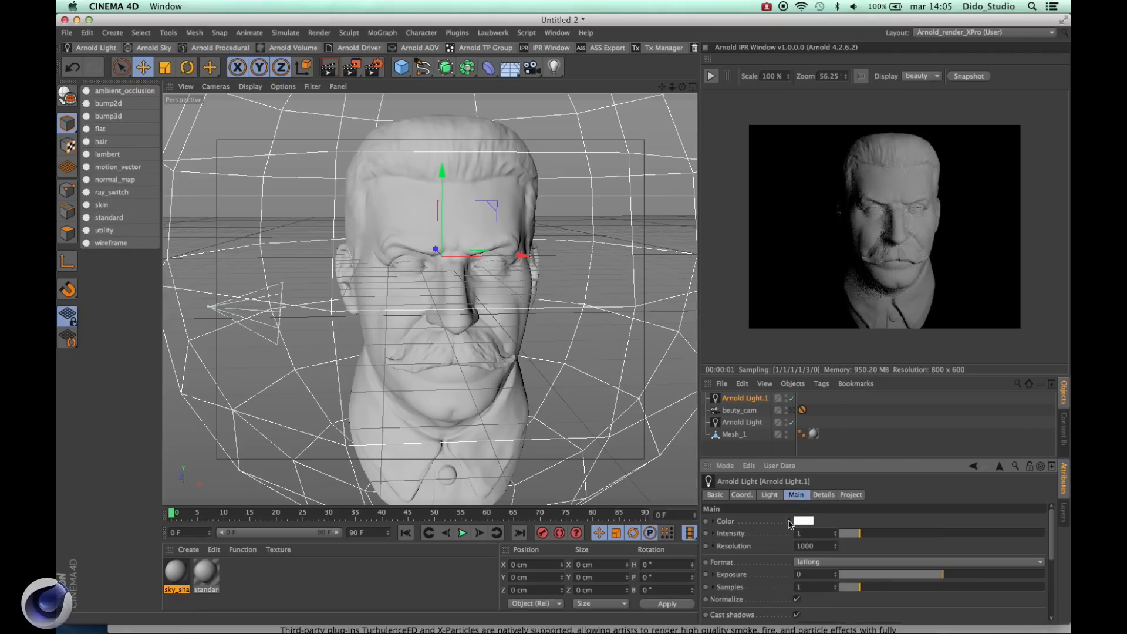
{"action": "left_click", "coordinate": [789, 521]}
{"action": "left_click", "coordinate": [800, 549]}
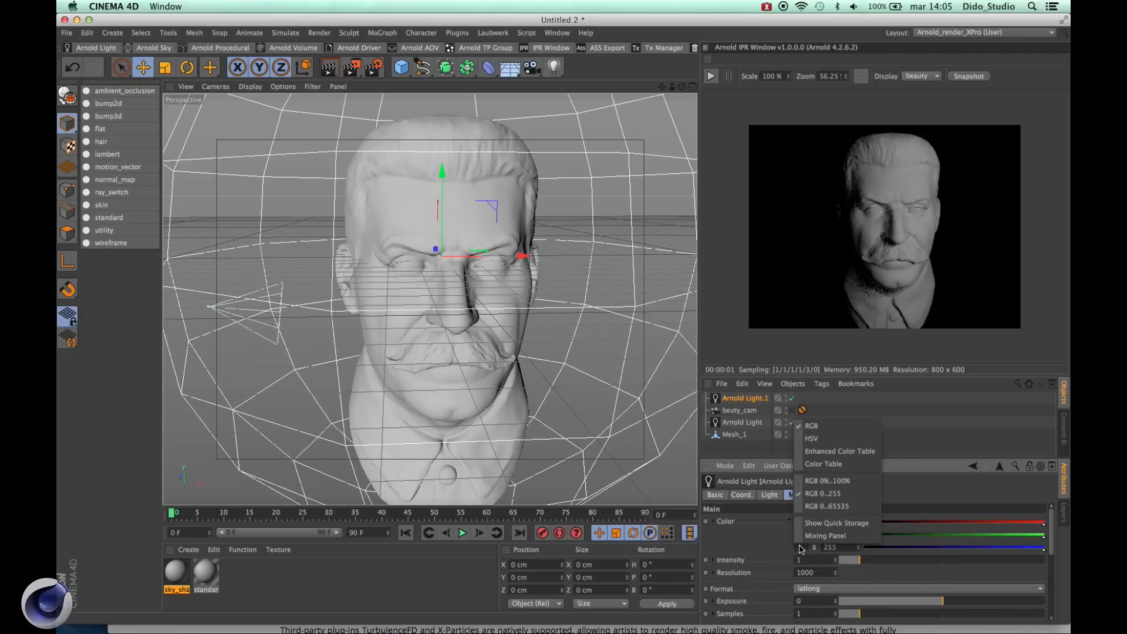
{"action": "left_click", "coordinate": [831, 444]}
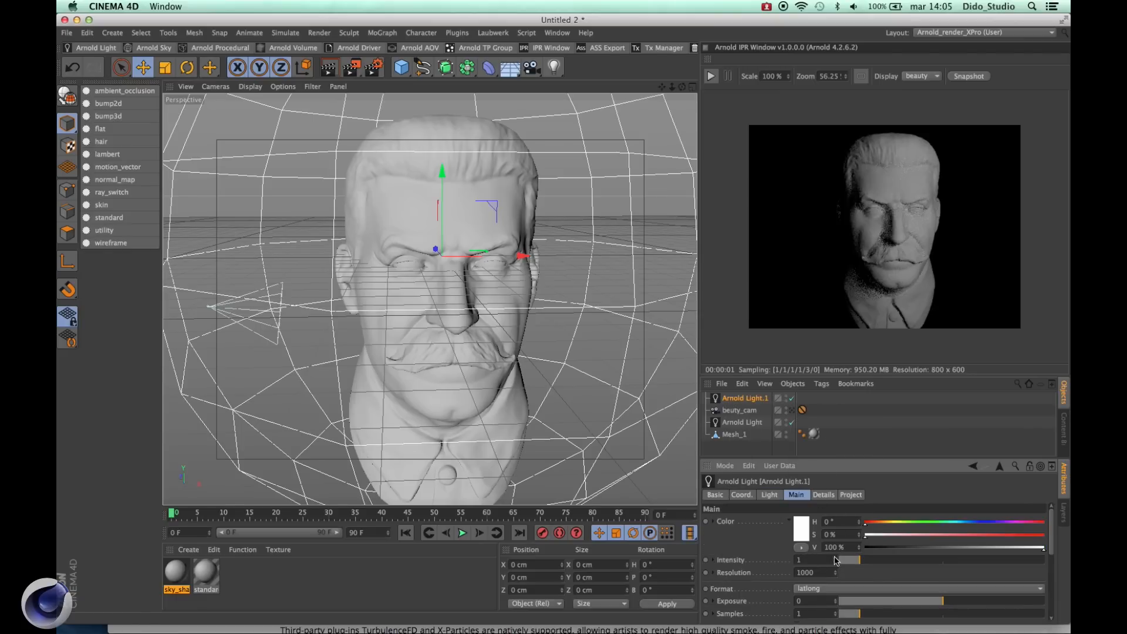
Step: Check the HSV color values of the sky_shader material in the material editor and close it
{"action": "left_click", "coordinate": [180, 580]}
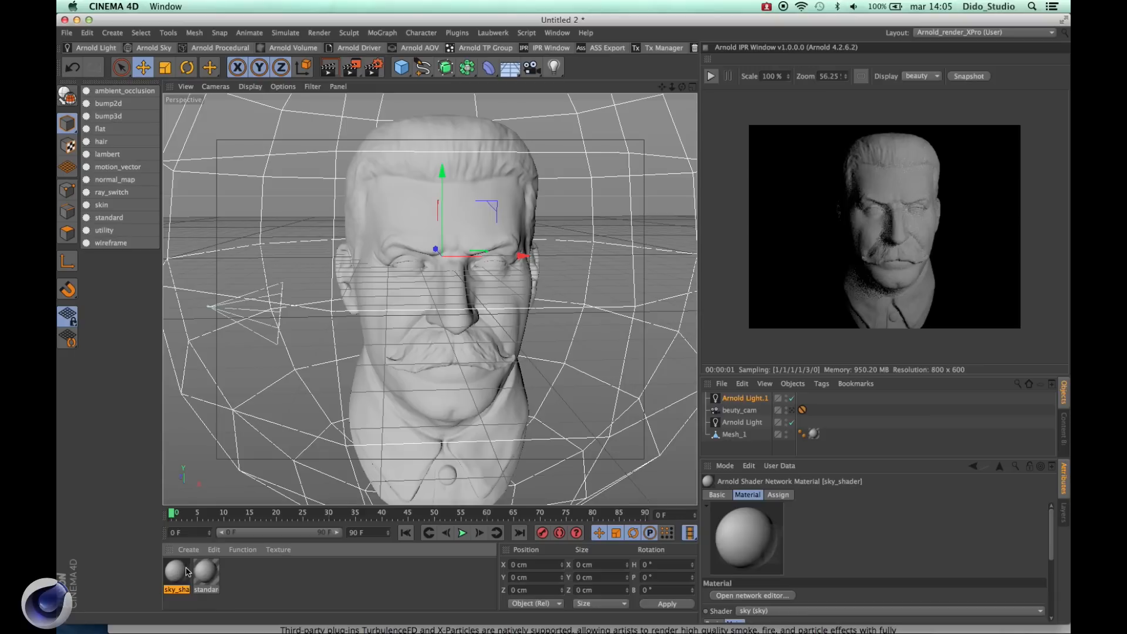
{"action": "double_click", "coordinate": [175, 583]}
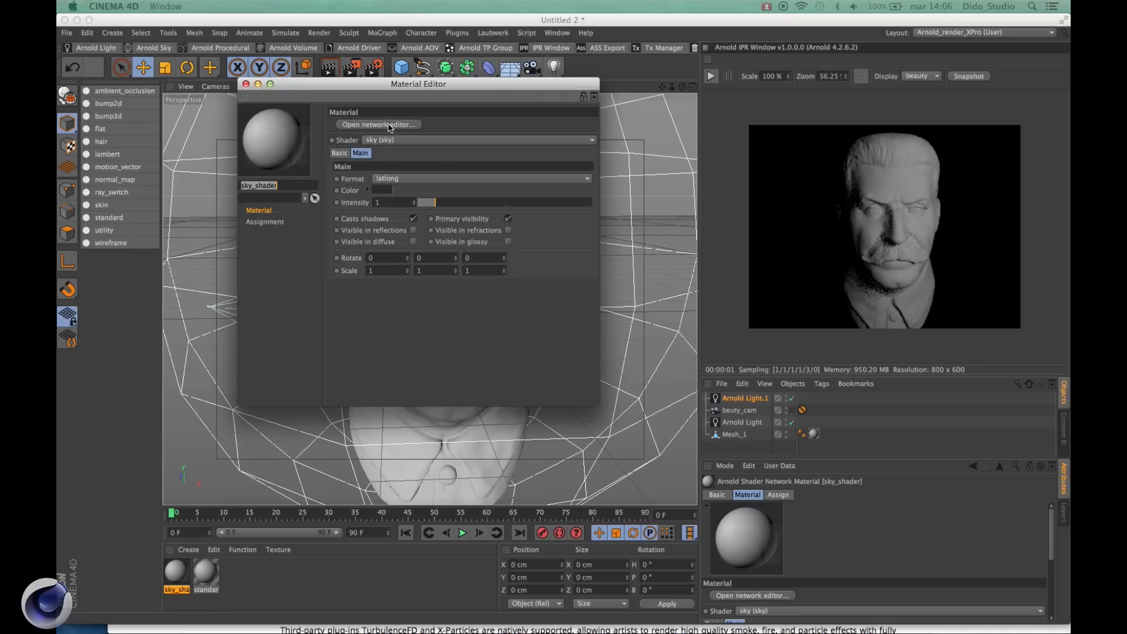
{"action": "left_click", "coordinate": [383, 182]}
{"action": "left_click", "coordinate": [363, 207]}
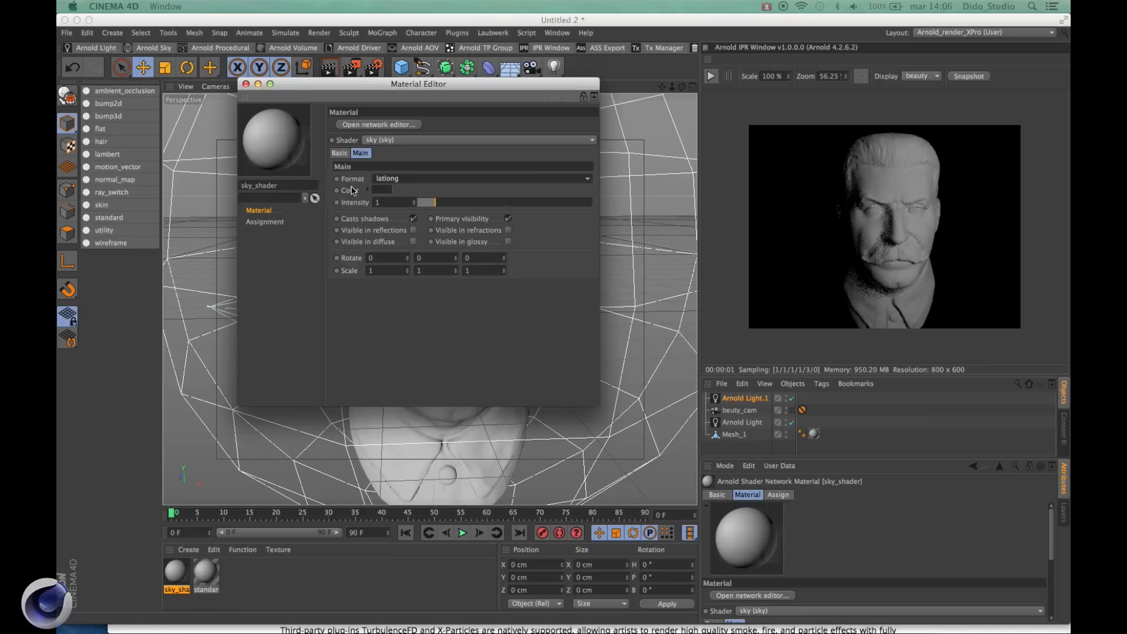
{"action": "left_click", "coordinate": [367, 190]}
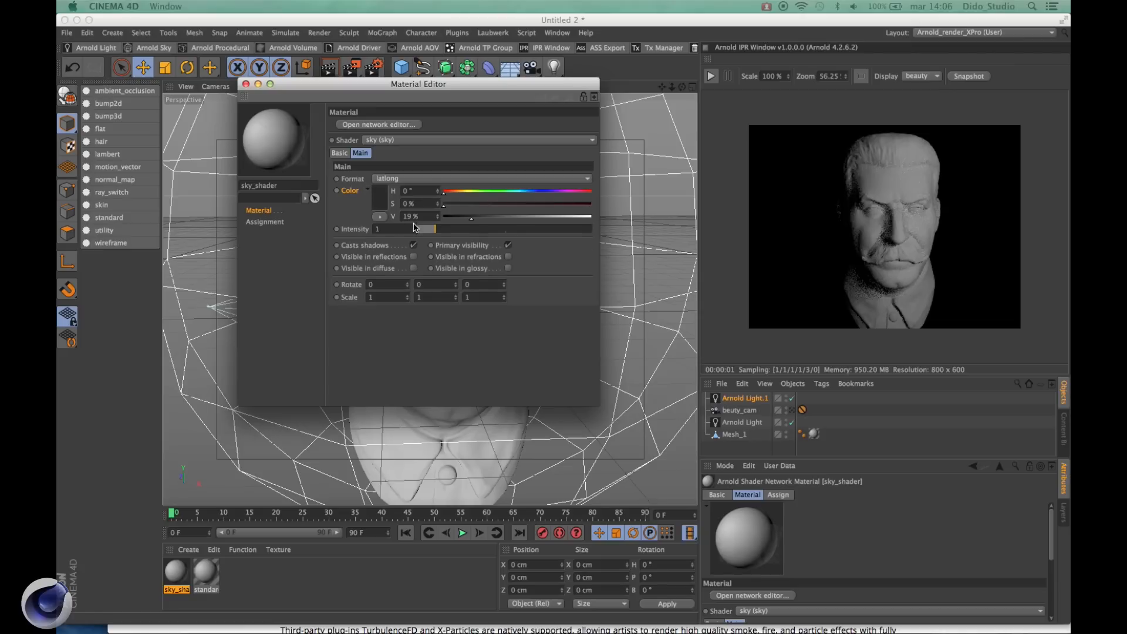
{"action": "left_click", "coordinate": [246, 84]}
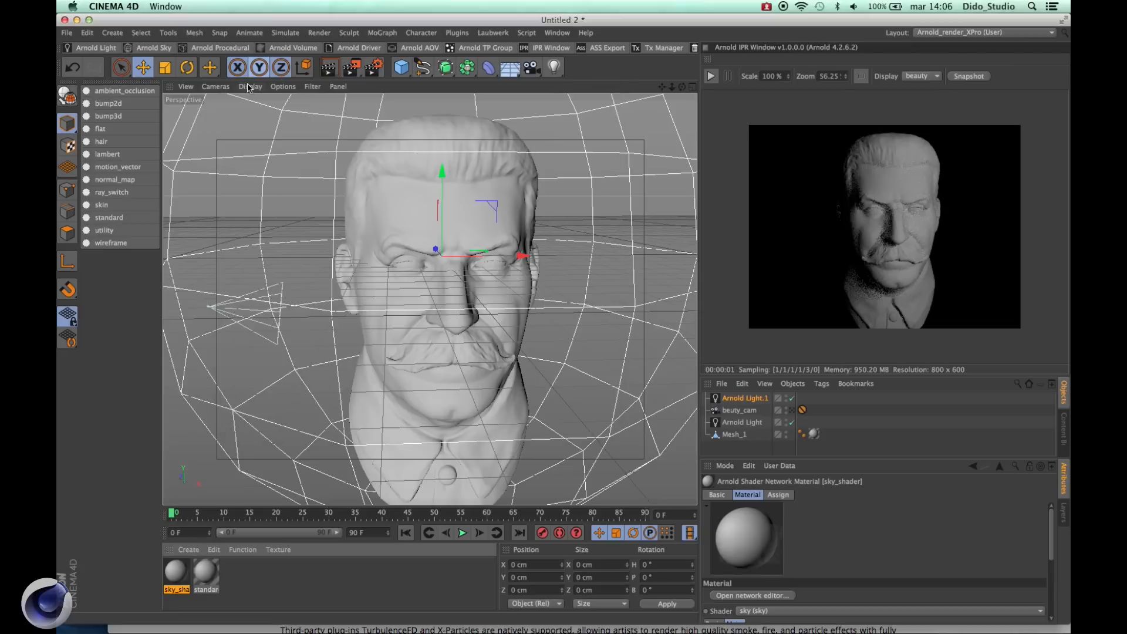
Step: Rename the original quad Arnold light as master_light
{"action": "left_click", "coordinate": [746, 401]}
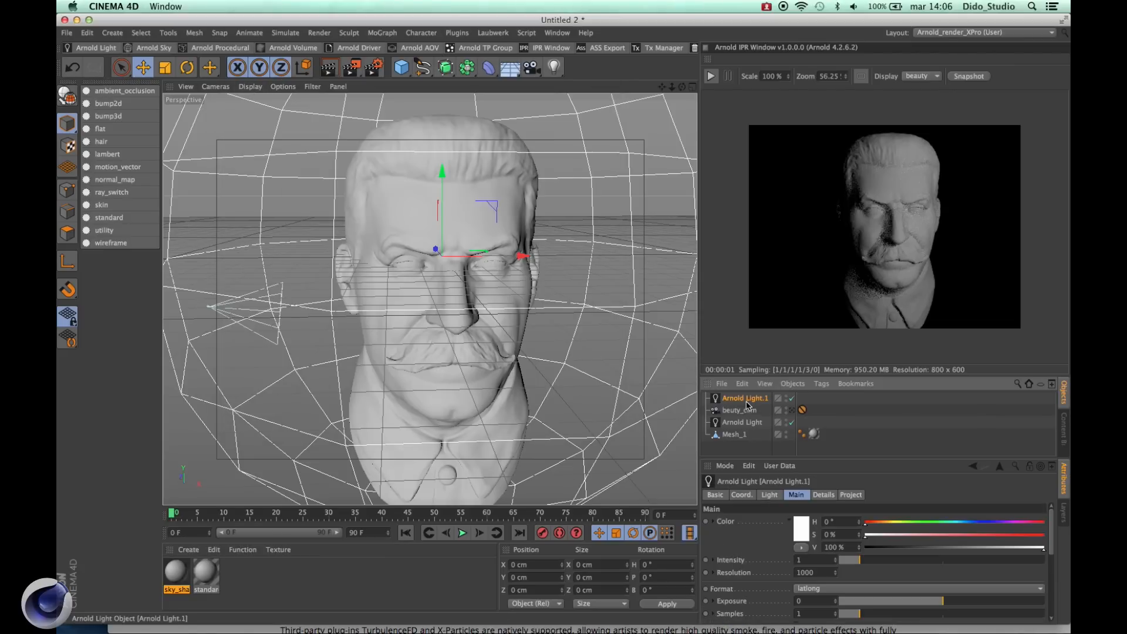
{"action": "double_click", "coordinate": [743, 422]}
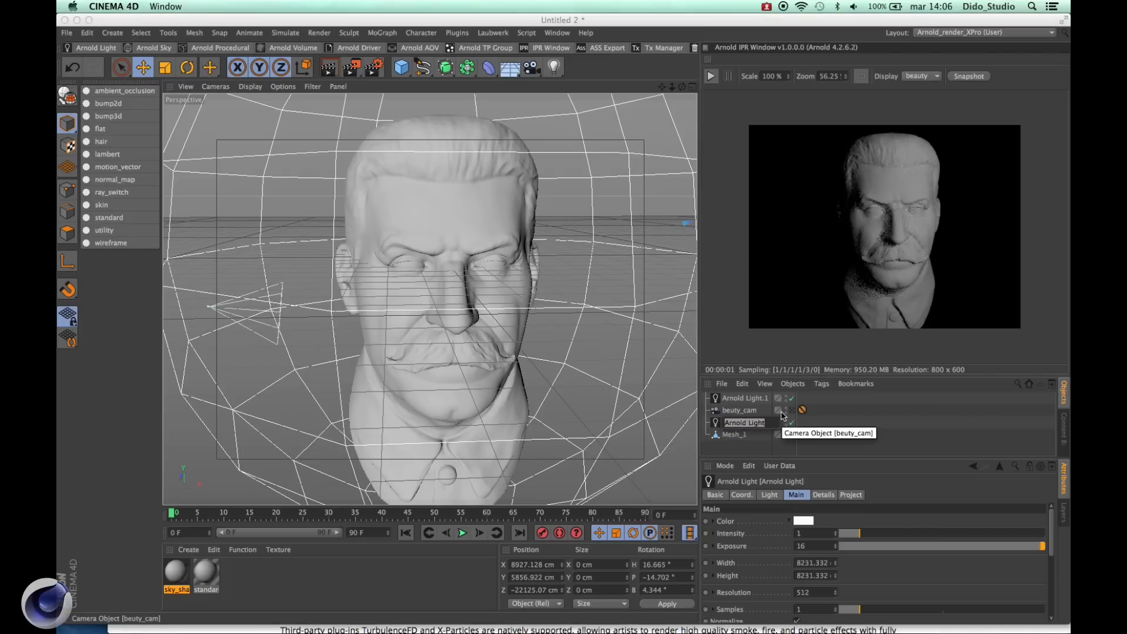
{"action": "type", "text": "master_"}
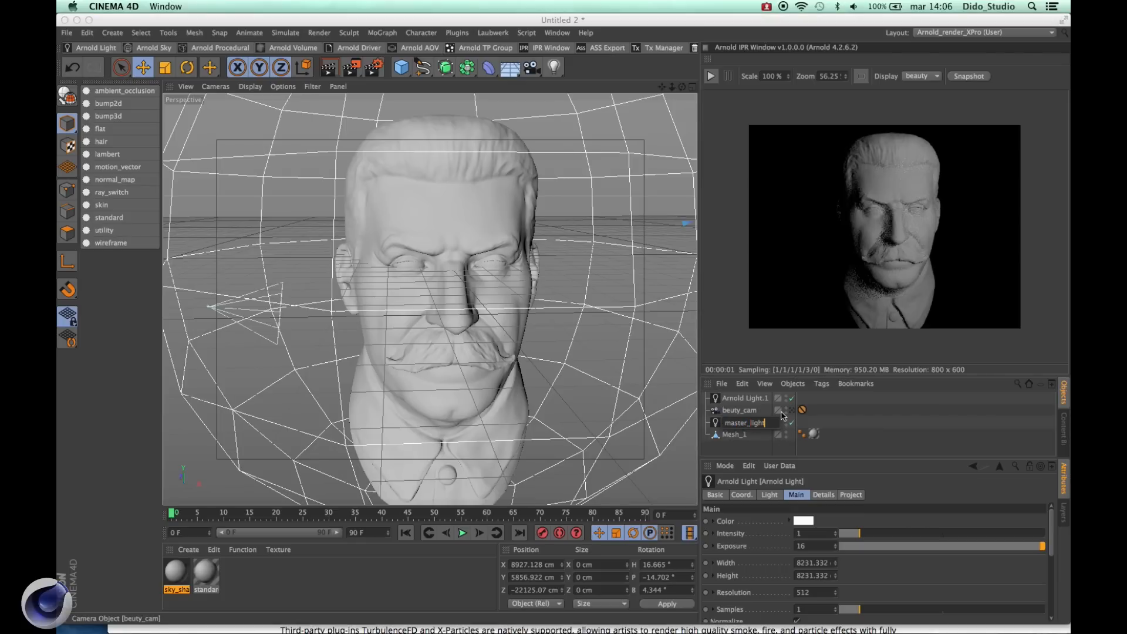
{"action": "key", "text": "Return"}
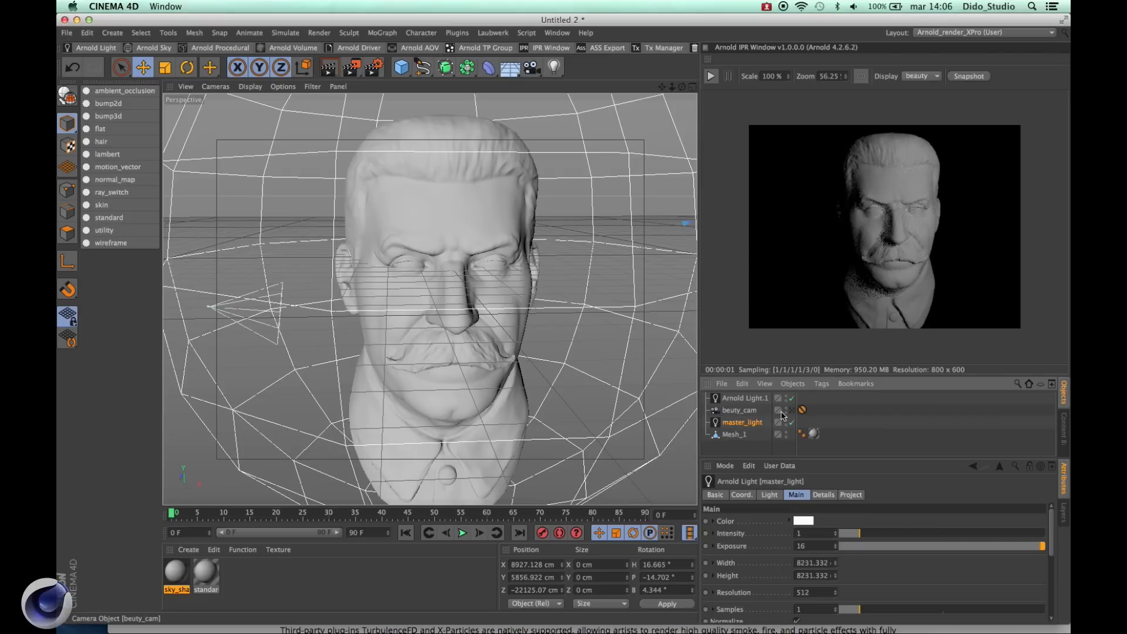
Step: Rename the second Arnold light as skydome_light
{"action": "left_click", "coordinate": [737, 402]}
{"action": "double_click", "coordinate": [737, 401]}
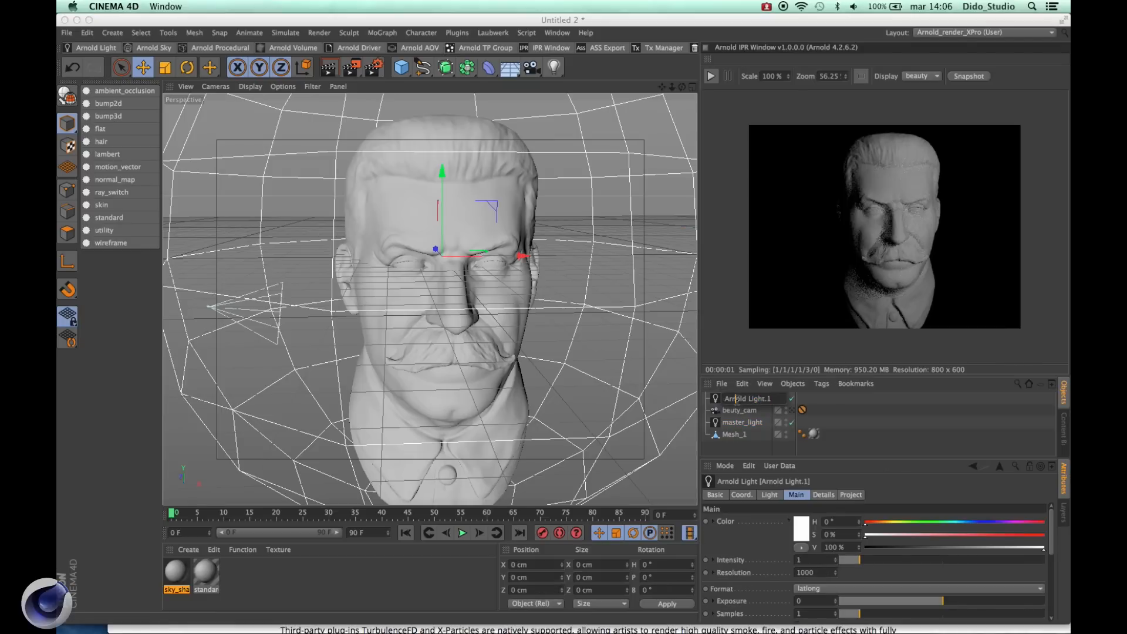
{"action": "type", "text": "skydom"}
{"action": "key", "text": "Return"}
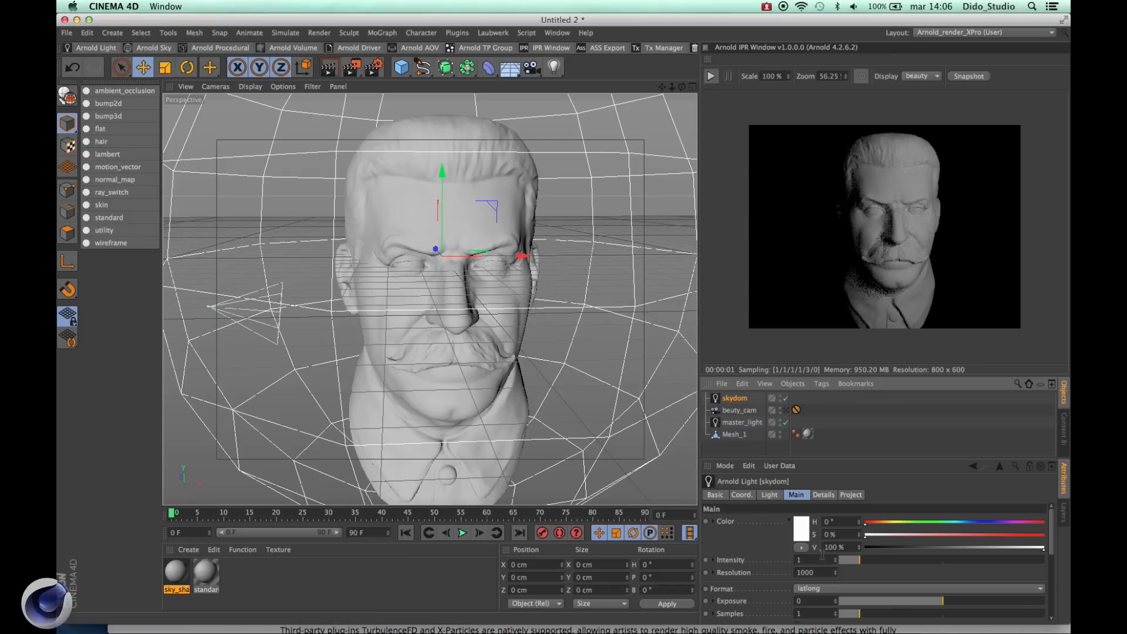
{"action": "left_click", "coordinate": [304, 565]}
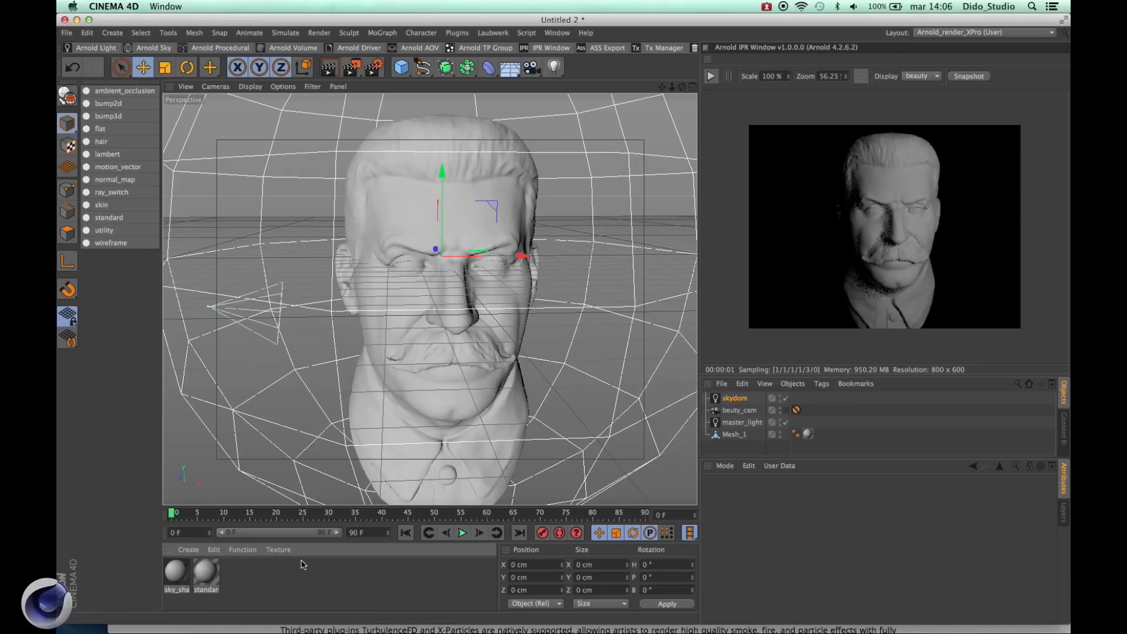
{"action": "left_click", "coordinate": [744, 399]}
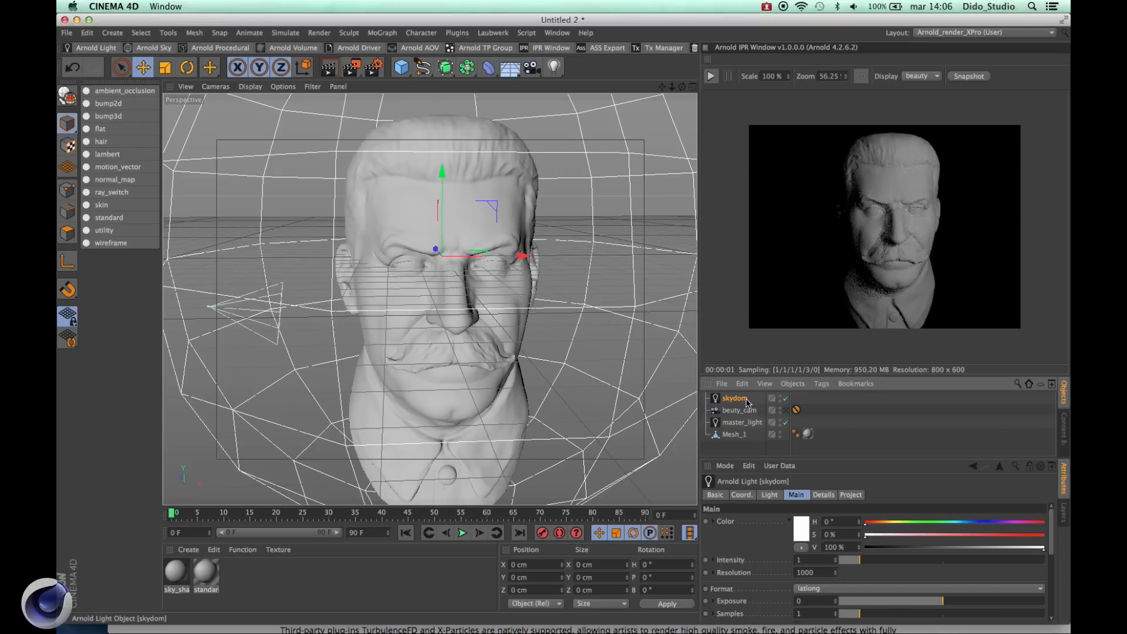
{"action": "double_click", "coordinate": [751, 398]}
{"action": "key", "text": "Return"}
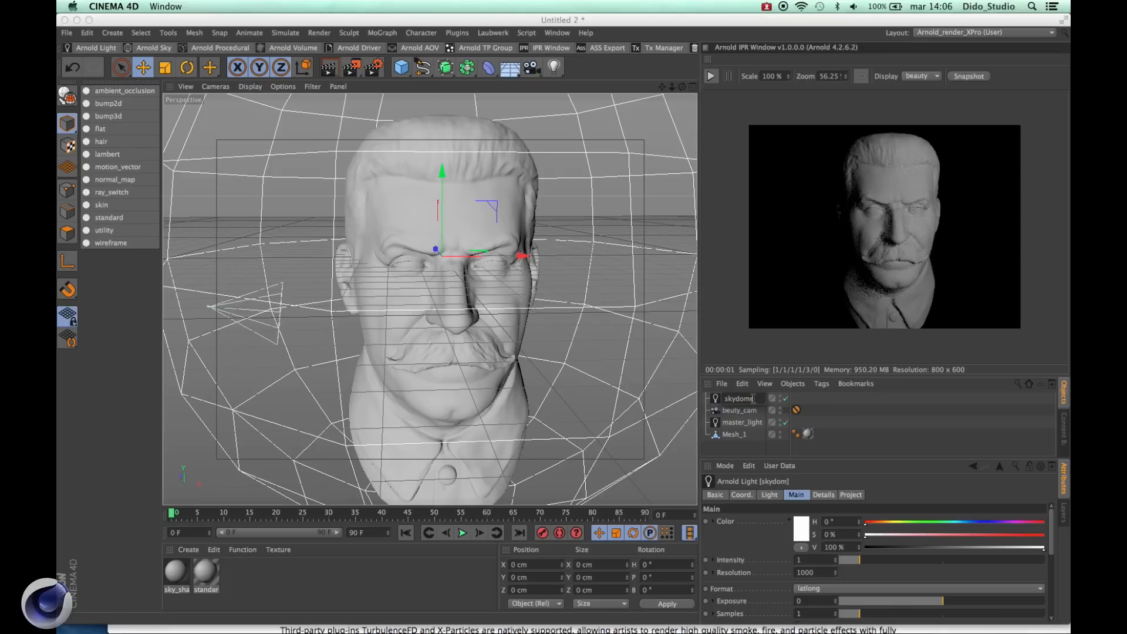
{"action": "type", "text": "e_light"}
{"action": "key", "text": "Return"}
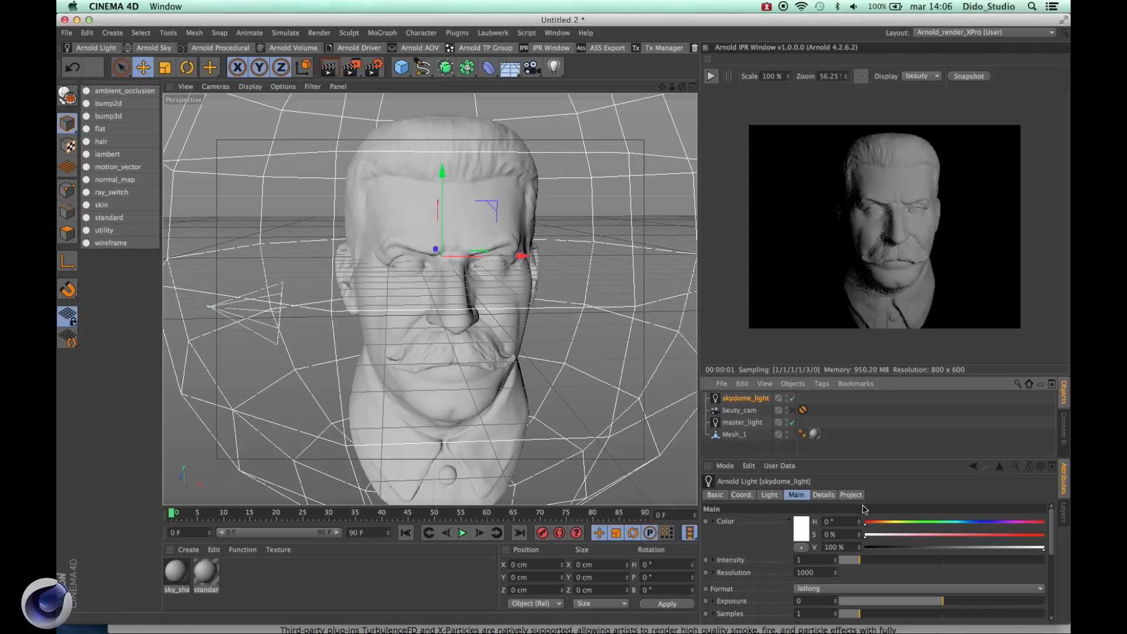
Step: Set the color value (V) of skydome_light to 19% and start the live IPR rendering
{"action": "left_click", "coordinate": [845, 548]}
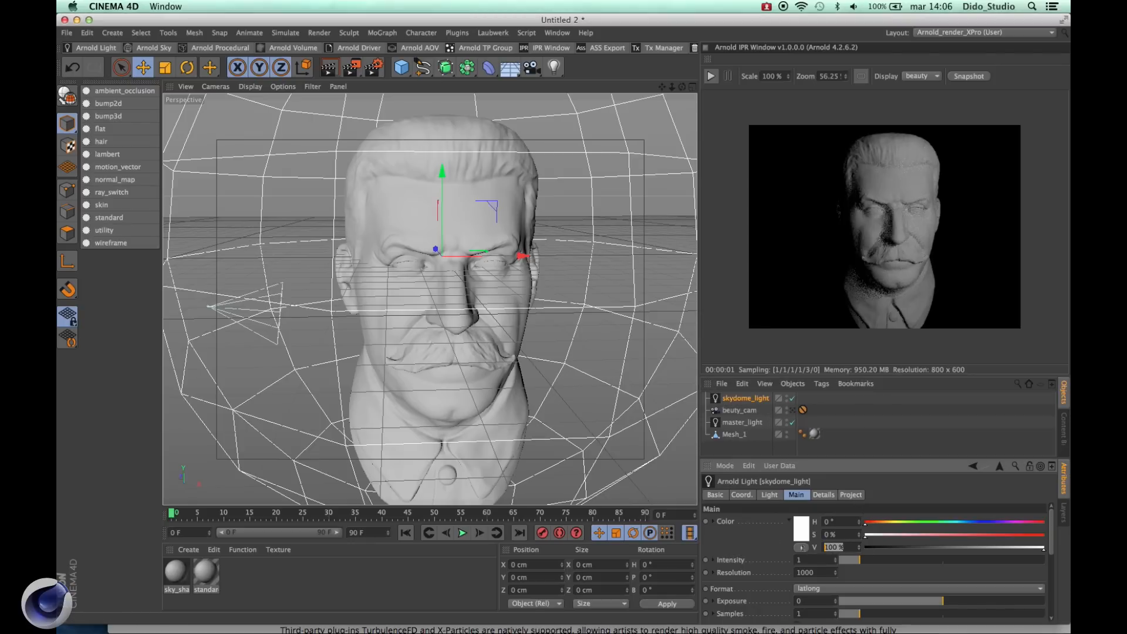
{"action": "type", "text": "19"}
{"action": "key", "text": "Return"}
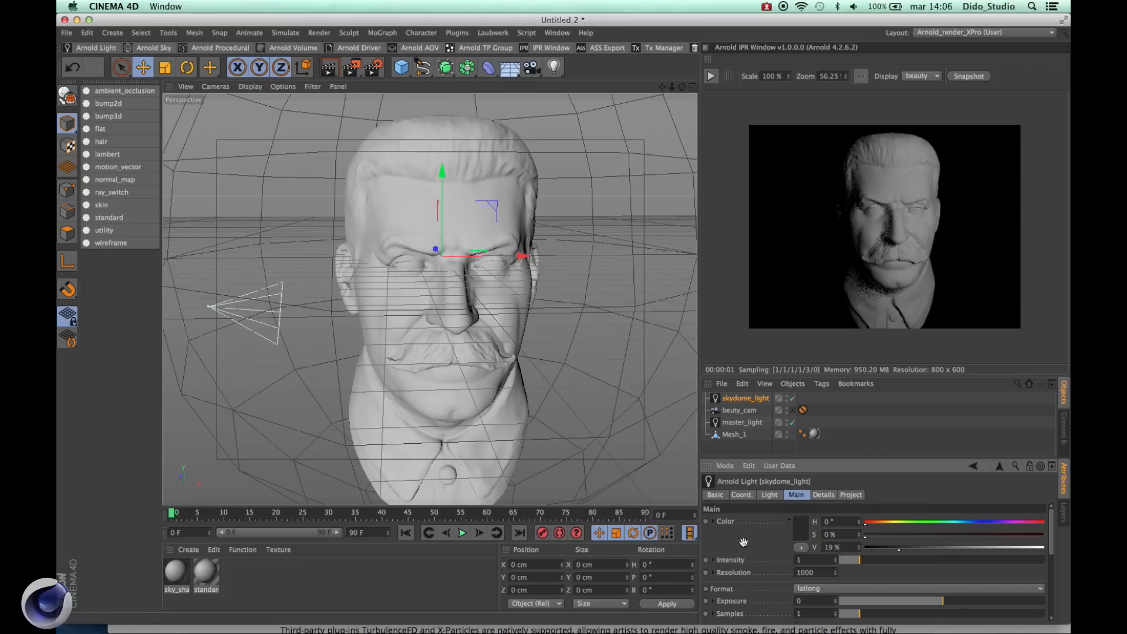
{"action": "left_click", "coordinate": [338, 600]}
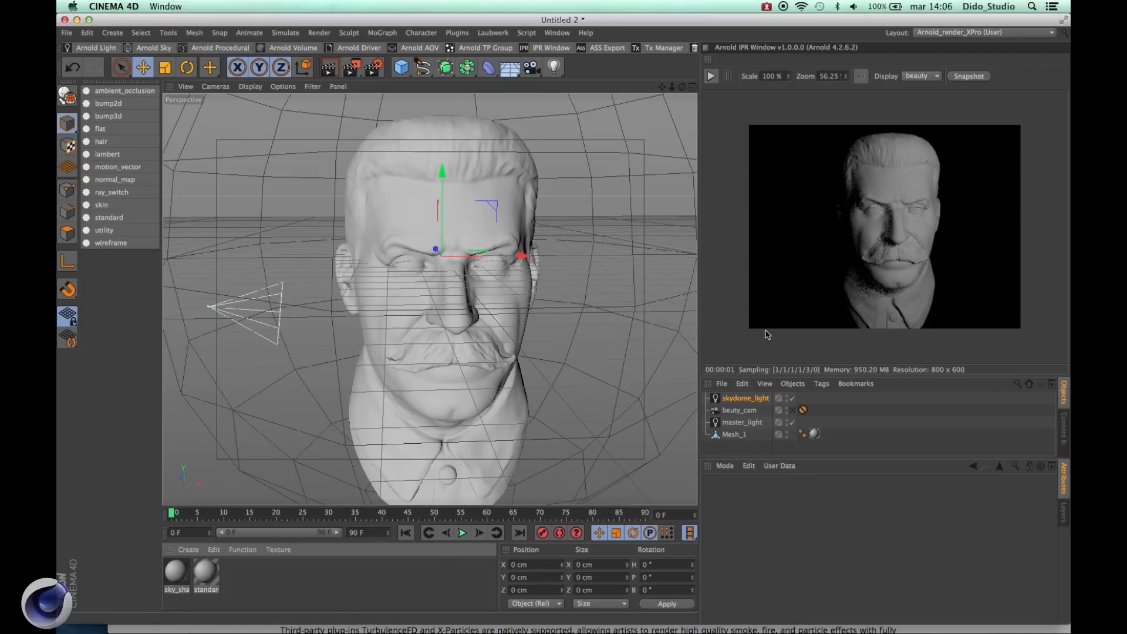
{"action": "left_click", "coordinate": [710, 77]}
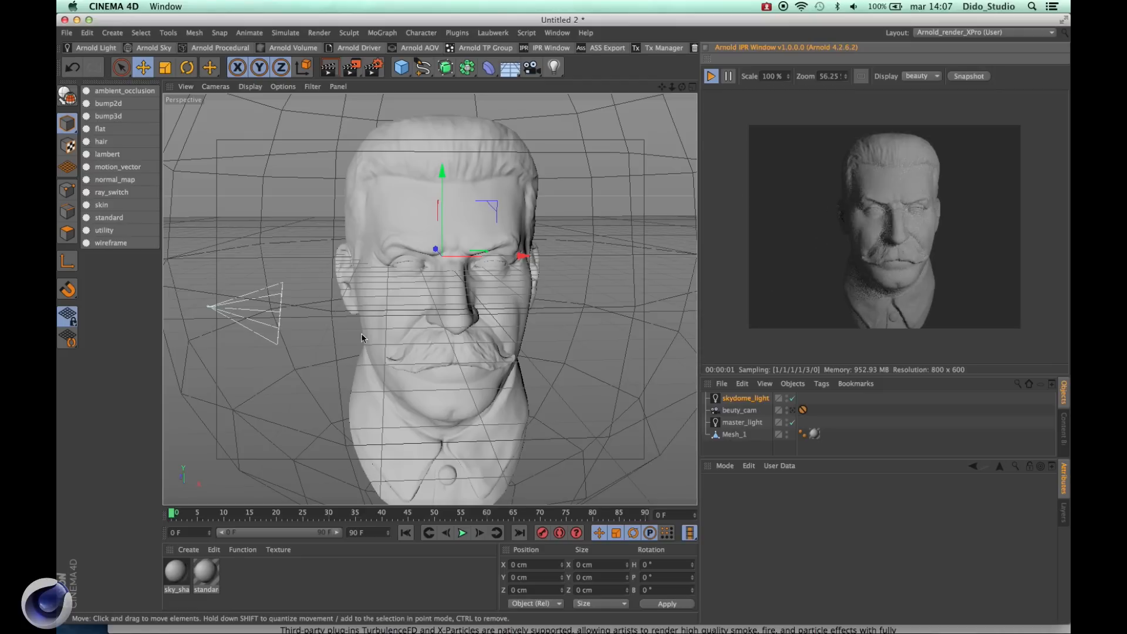
Step: Hide skydome_light in the viewport and look through the beuty_cam camera
{"action": "left_click", "coordinate": [680, 370]}
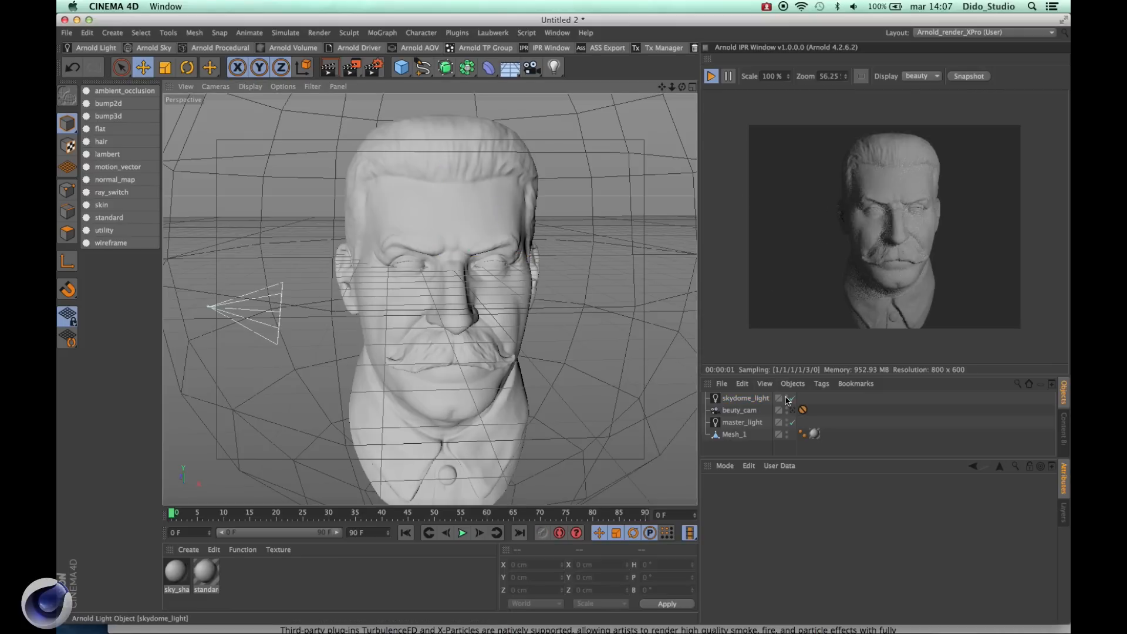
{"action": "left_click", "coordinate": [785, 396]}
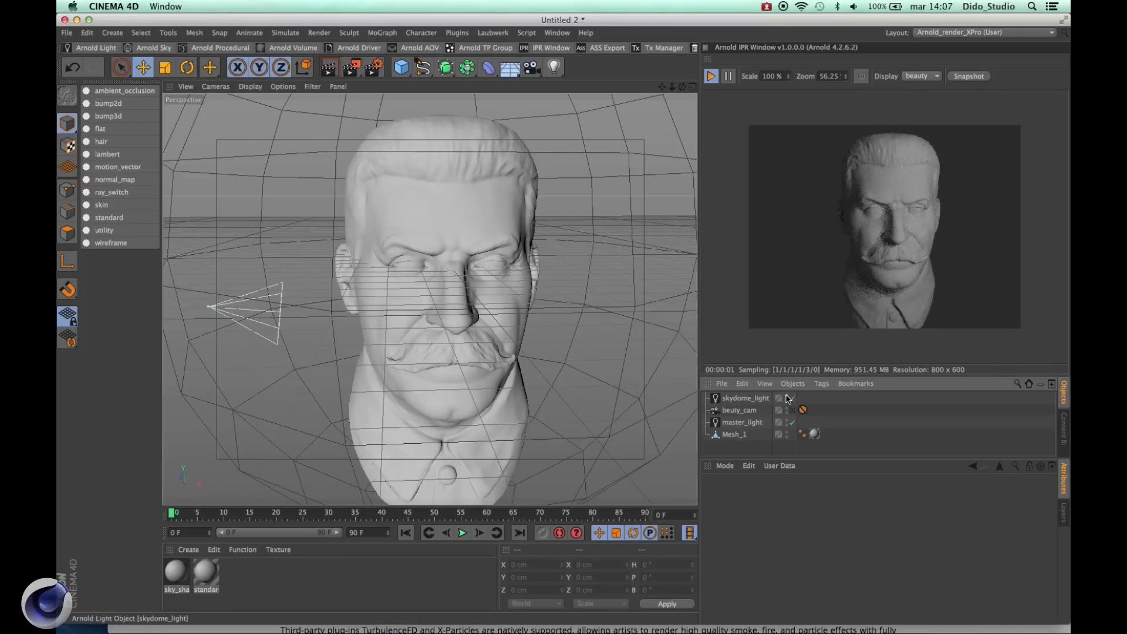
{"action": "scroll", "coordinate": [439, 265], "scroll_direction": "up", "scroll_amount": 2}
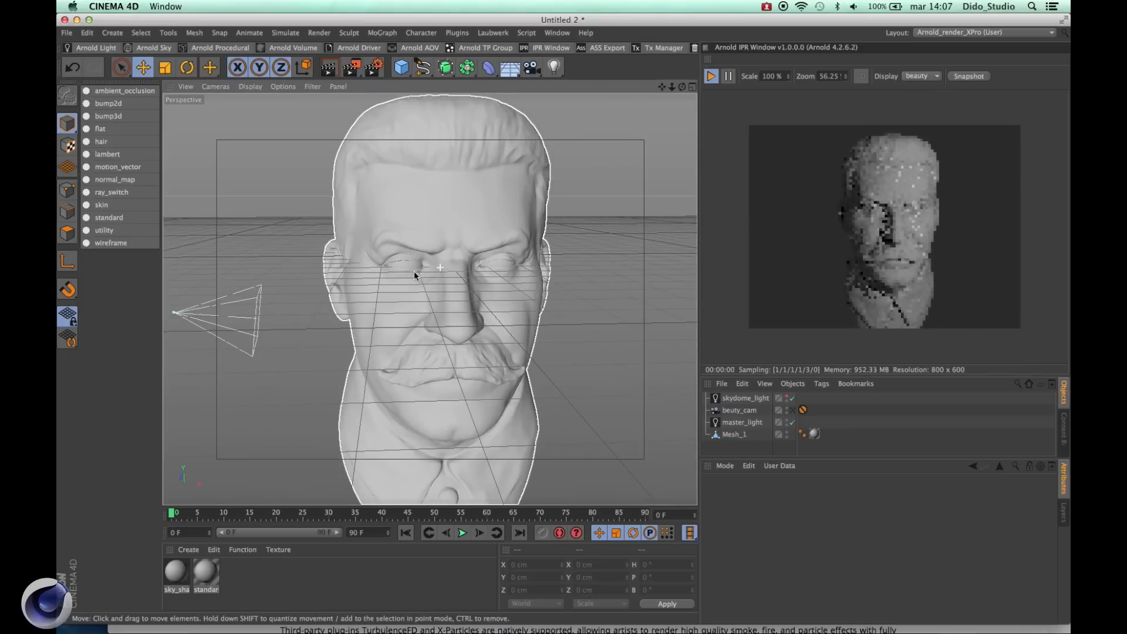
{"action": "left_click", "coordinate": [795, 411]}
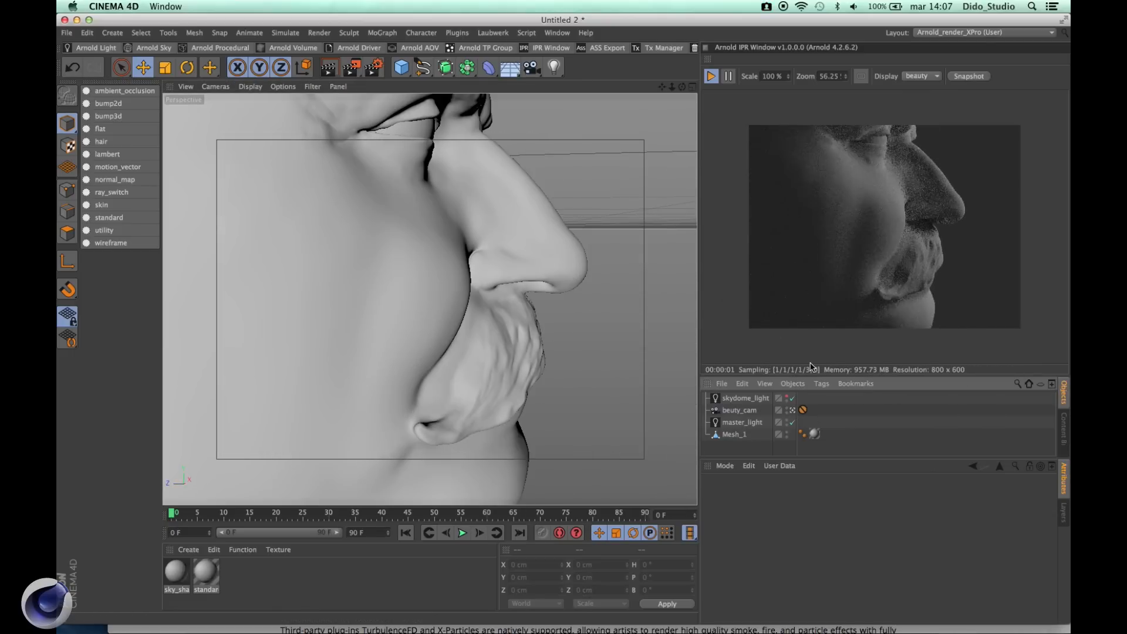
Step: Move master_light slightly towards the head in the Top view, to about Y 5760 cm and Z -21770 cm, and restore the single perspective view
{"action": "left_click", "coordinate": [736, 422]}
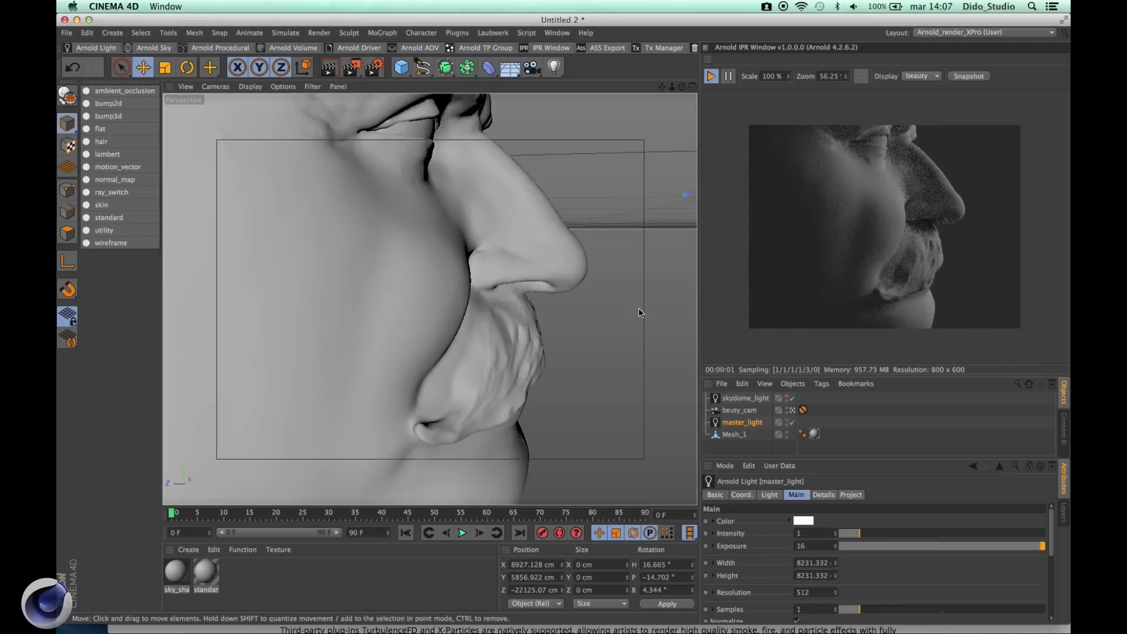
{"action": "middle_click", "coordinate": [639, 313]}
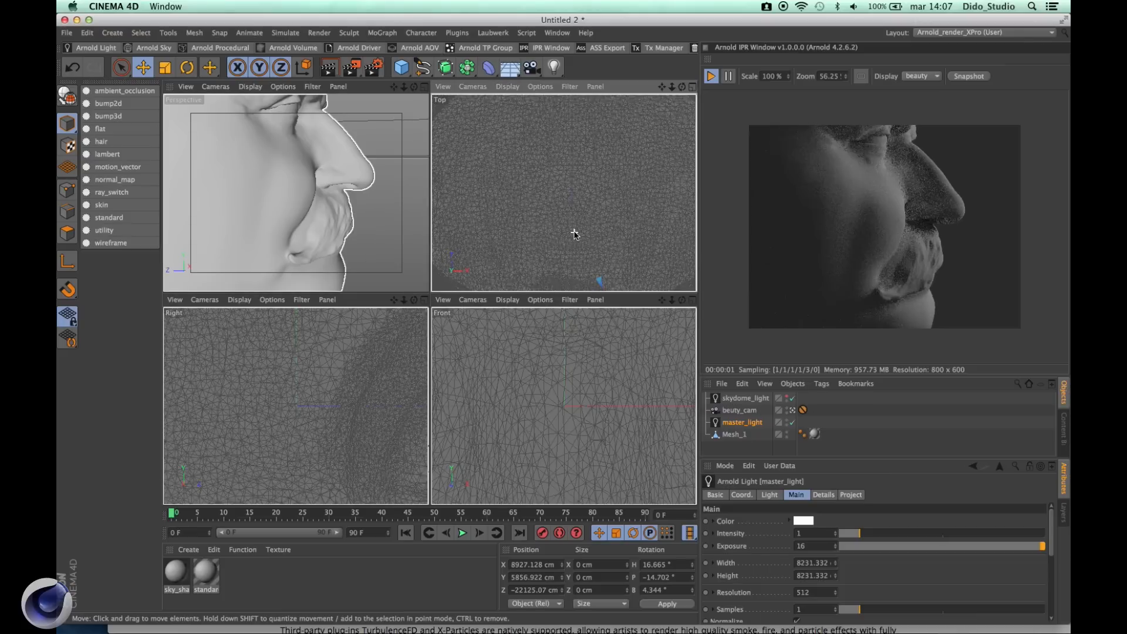
{"action": "scroll", "coordinate": [575, 234], "scroll_direction": "down", "scroll_amount": 10}
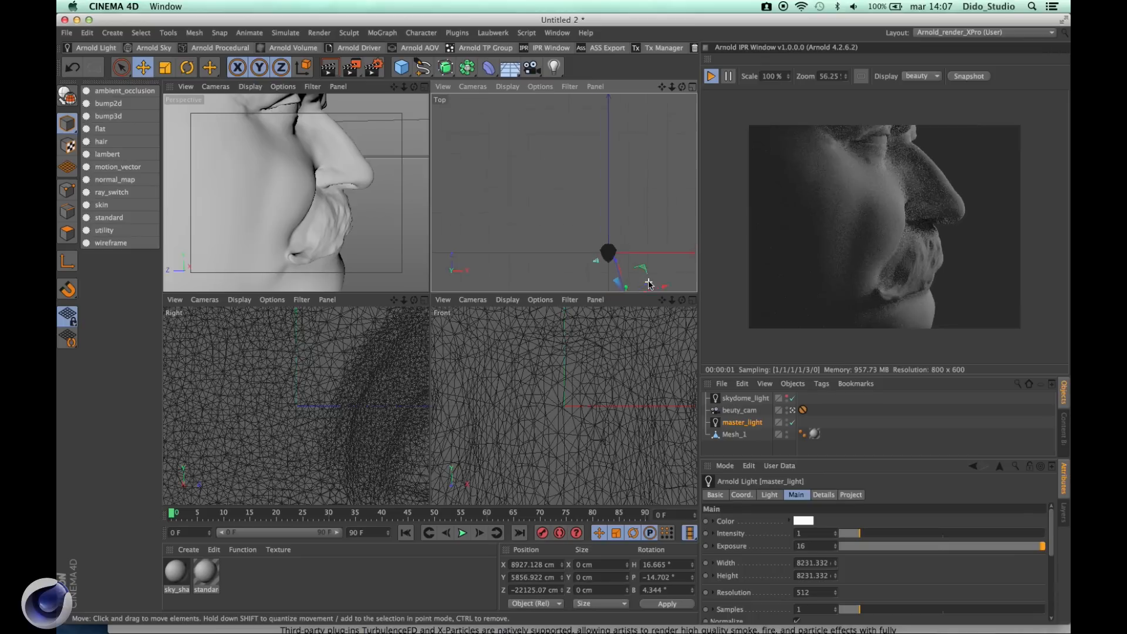
{"action": "mouse_move", "coordinate": [649, 285]}
{"action": "left_mouse_down"}
{"action": "mouse_move", "coordinate": [655, 260]}
{"action": "mouse_move", "coordinate": [647, 267]}
{"action": "left_mouse_up"}
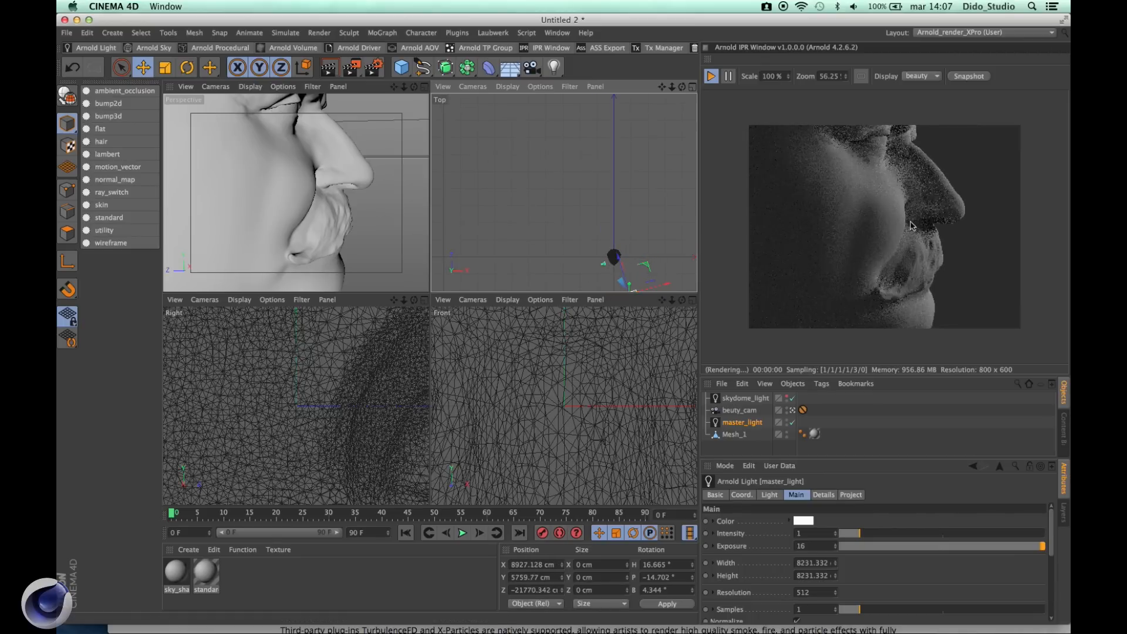
{"action": "key", "text": "F1"}
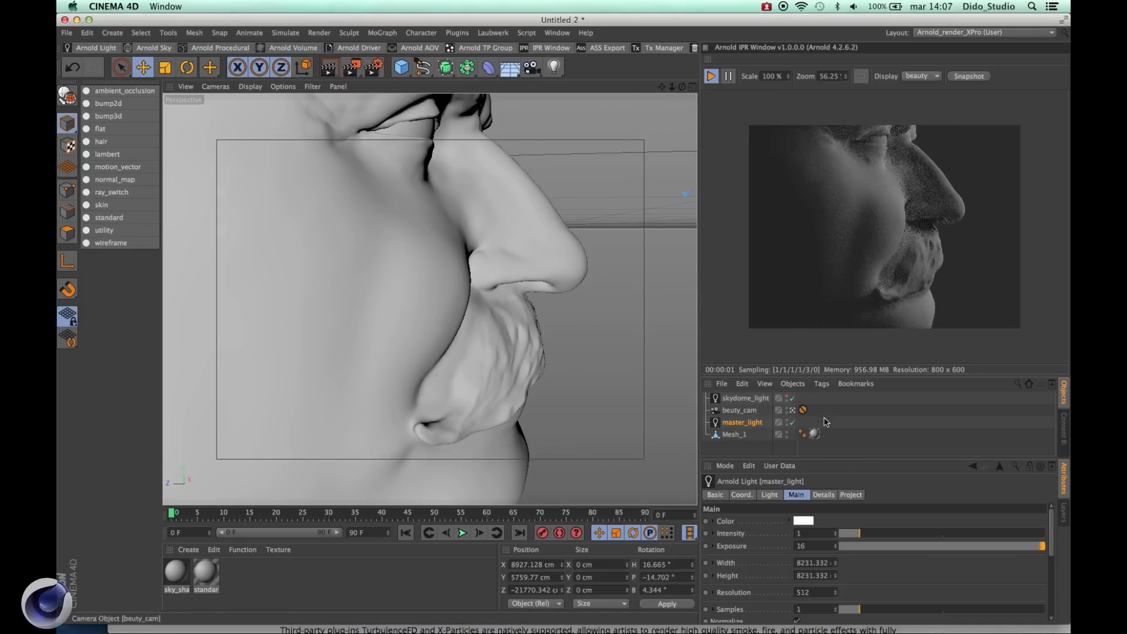
Step: Leave the beuty_cam view and add a new Arnold light to the scene
{"action": "left_click", "coordinate": [792, 410]}
{"action": "scroll", "coordinate": [503, 329], "scroll_direction": "down", "scroll_amount": 1}
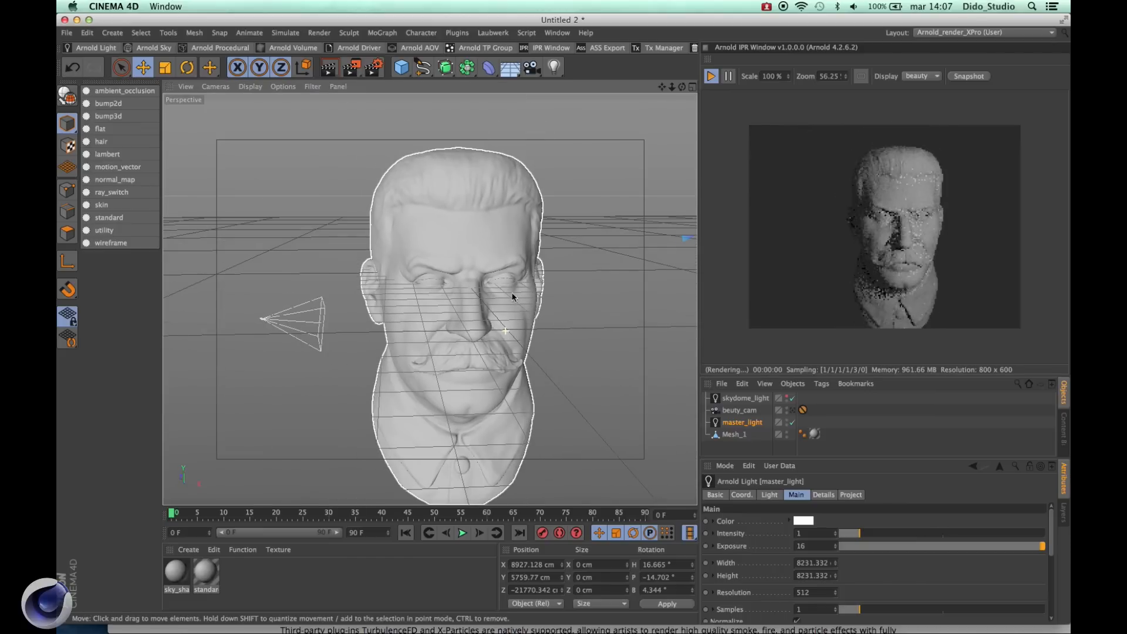
{"action": "left_click_drag", "start_coordinate": [482, 339], "coordinate": [665, 315], "text": "alt"}
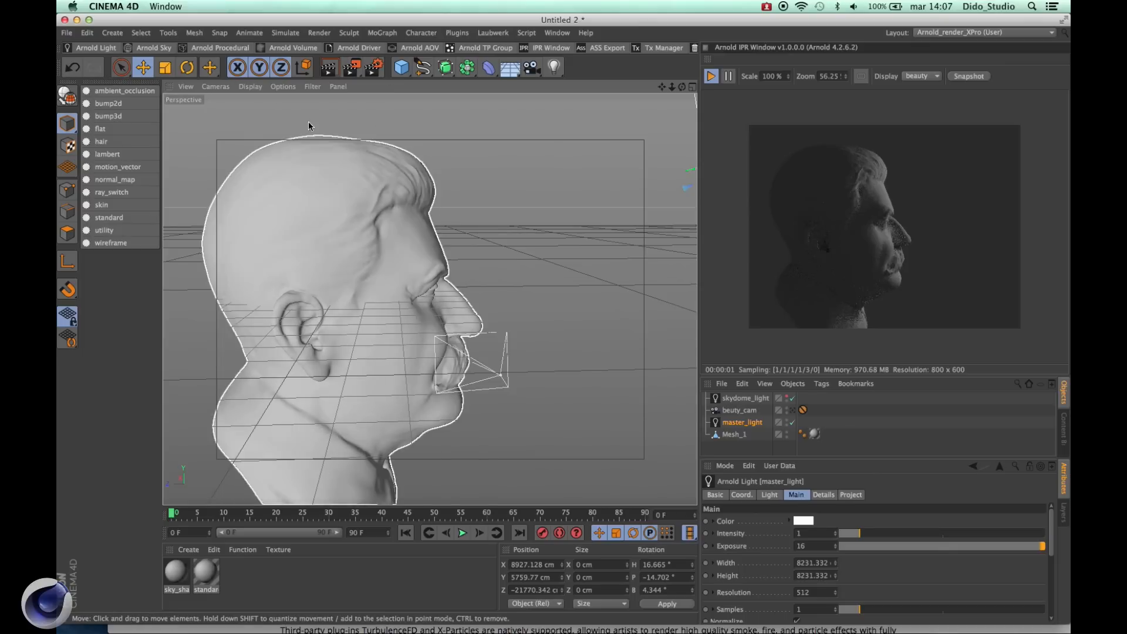
{"action": "left_click", "coordinate": [93, 48]}
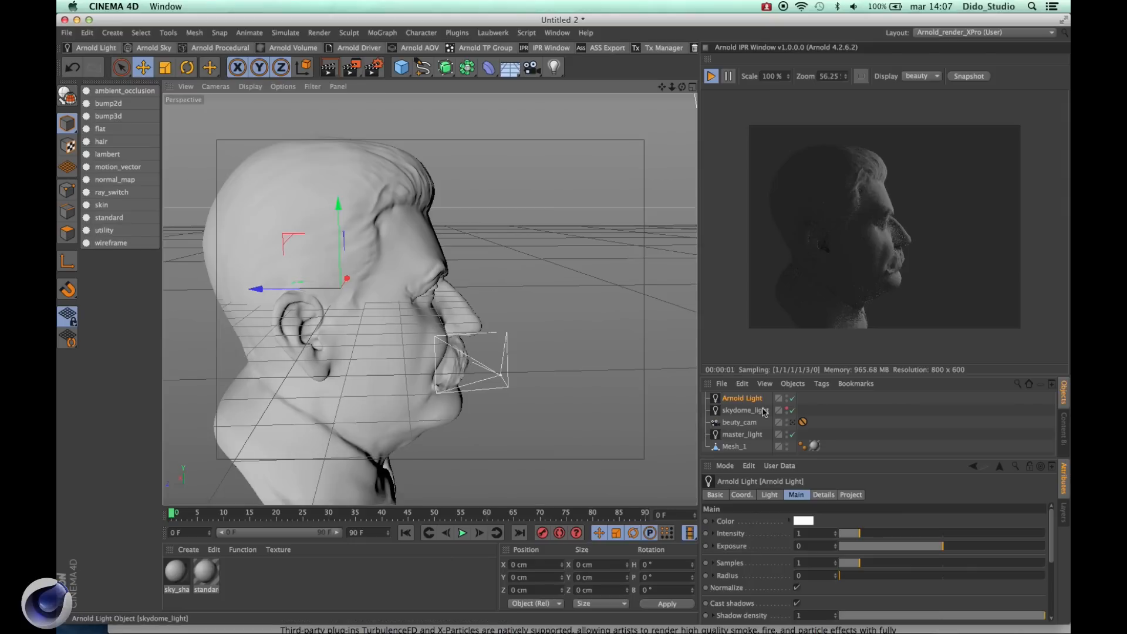
Step: Stop the IPR rendering and set the new Arnold light's type to quad_light
{"action": "left_click", "coordinate": [769, 495]}
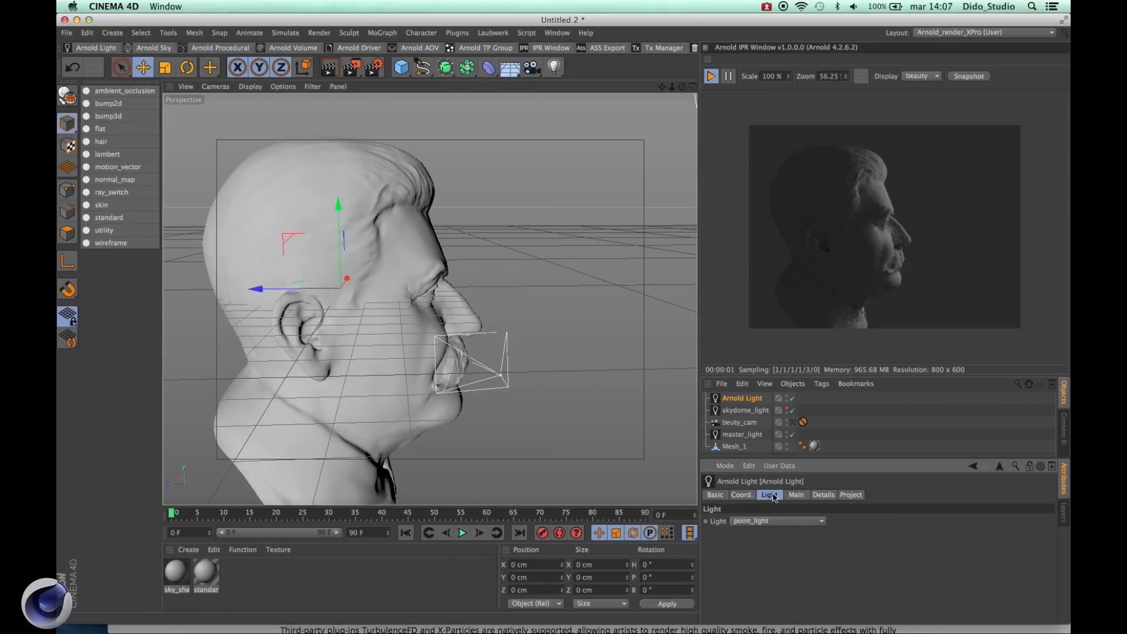
{"action": "left_click", "coordinate": [711, 78]}
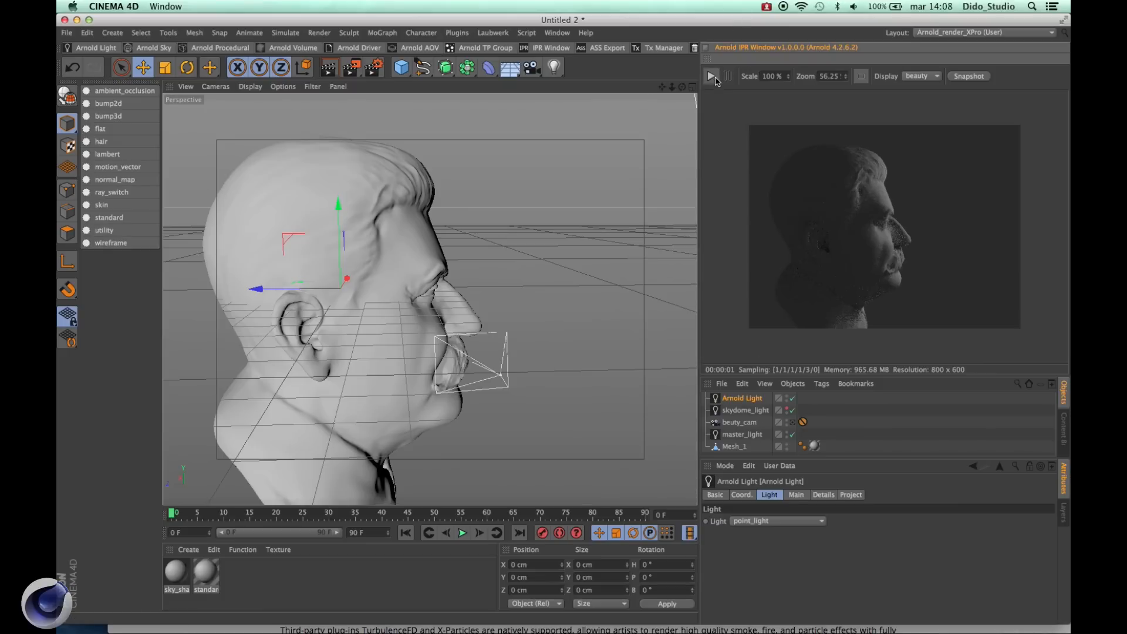
{"action": "left_click", "coordinate": [775, 522]}
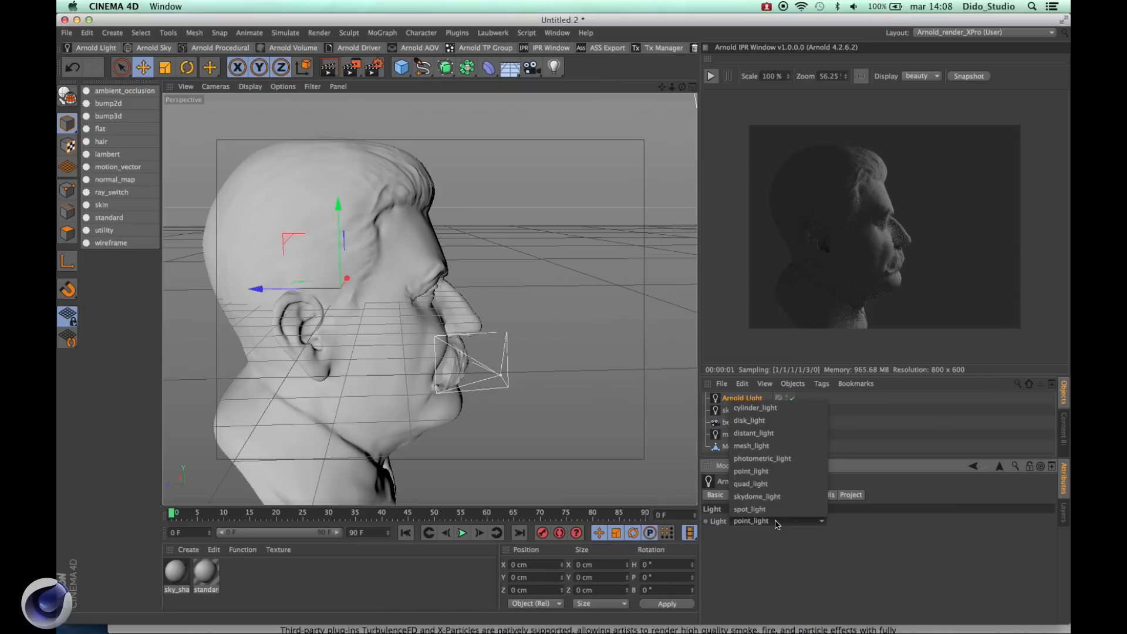
{"action": "left_click", "coordinate": [766, 492]}
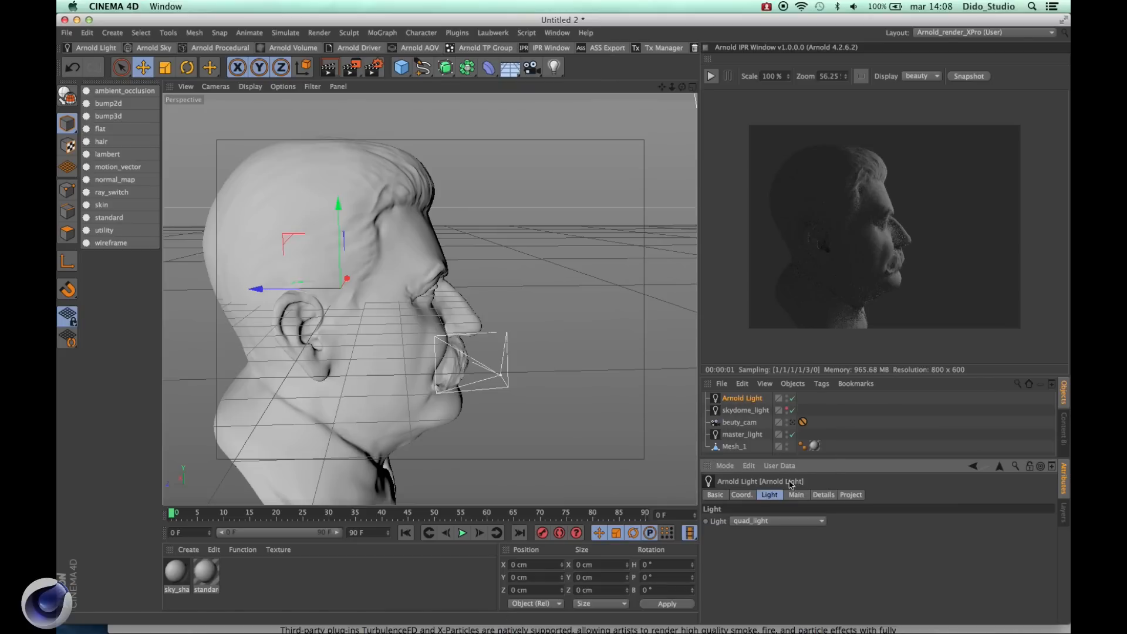
{"action": "scroll", "coordinate": [413, 364], "scroll_direction": "down", "scroll_amount": 2}
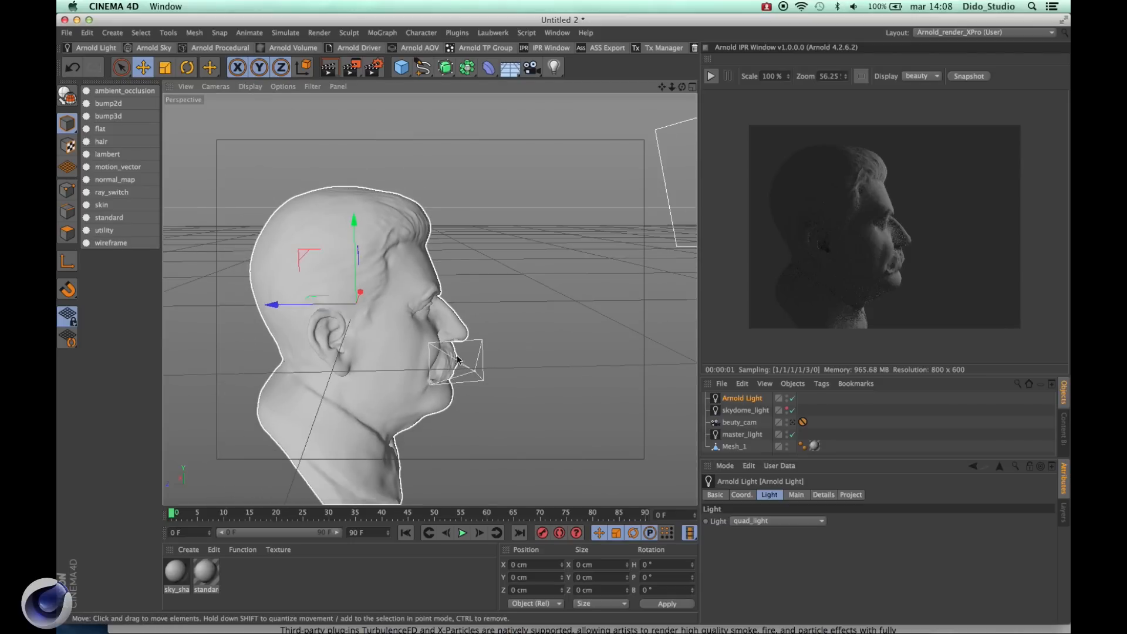
Step: Restart the IPR rendering and move the new quad light along its Z axis in front of the face, to about Z -8533 cm
{"action": "double_click", "coordinate": [742, 399]}
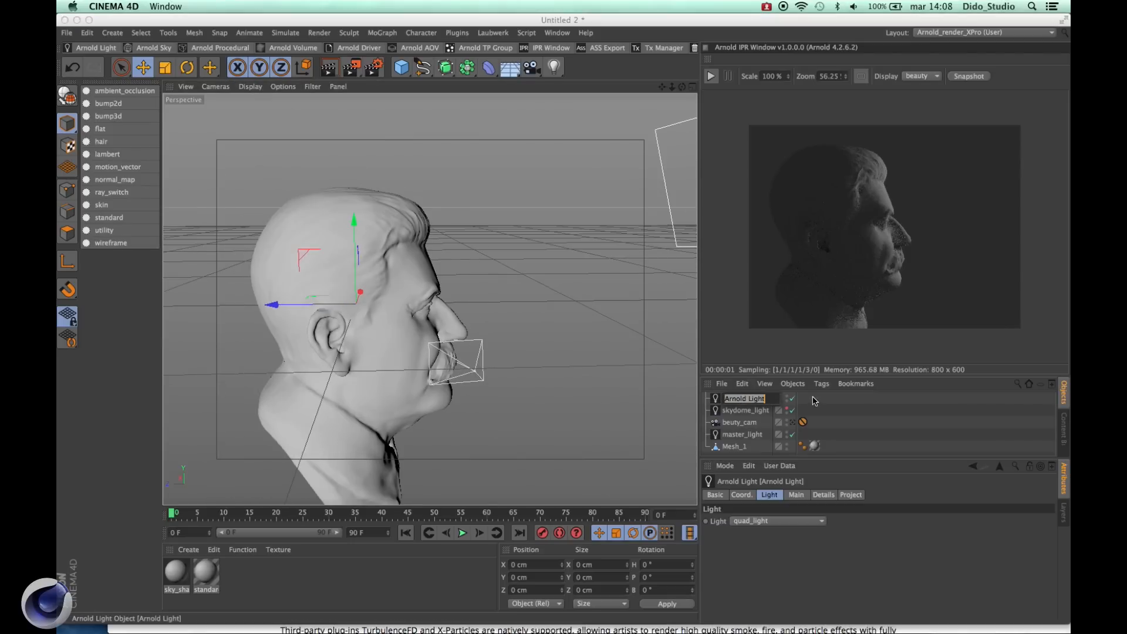
{"action": "left_click", "coordinate": [796, 496]}
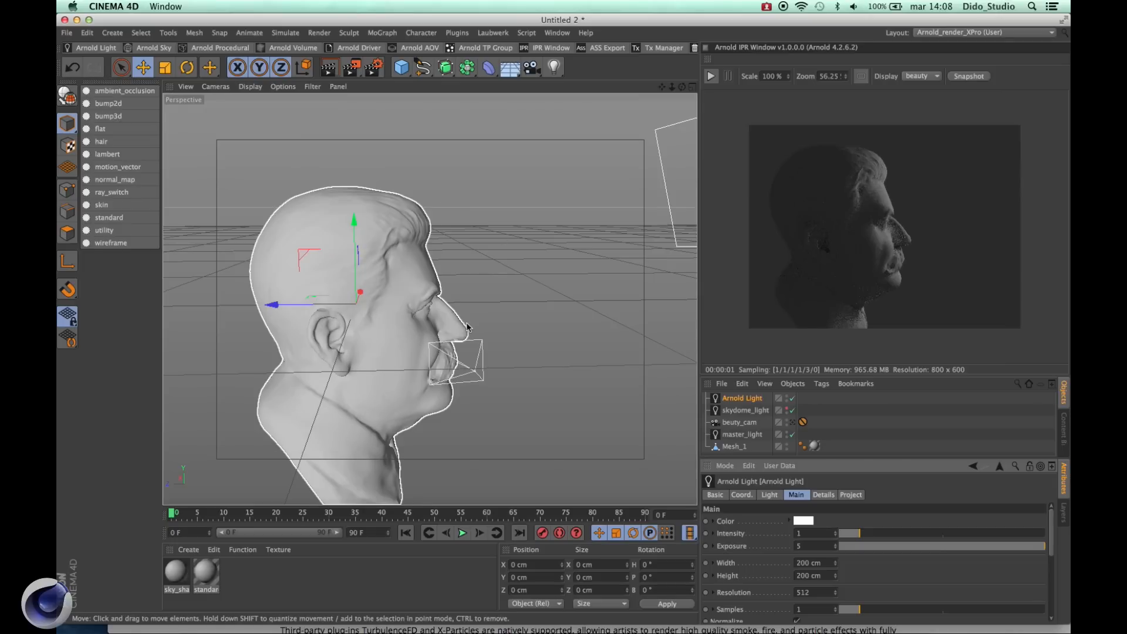
{"action": "left_click_drag", "start_coordinate": [467, 327], "coordinate": [367, 367], "text": "alt"}
{"action": "left_click", "coordinate": [710, 76]}
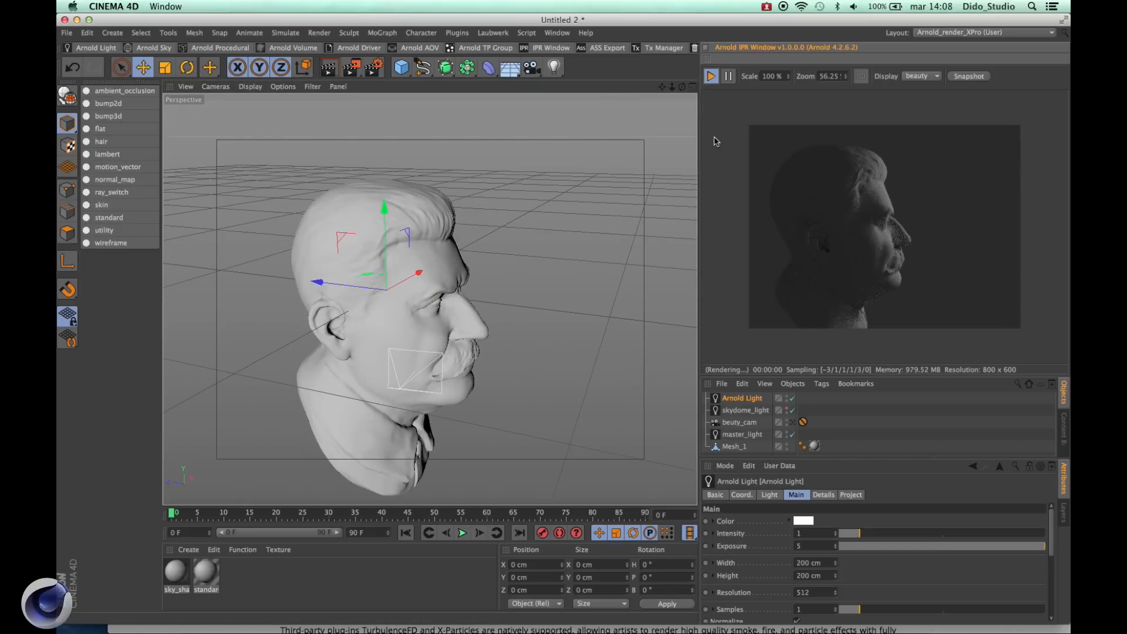
{"action": "left_click_drag", "start_coordinate": [323, 285], "coordinate": [745, 326]}
Step: Scale up the new quad light to about 5290 cm in width and height
{"action": "key", "text": "t"}
{"action": "left_click_drag", "start_coordinate": [525, 345], "coordinate": [763, 311]}
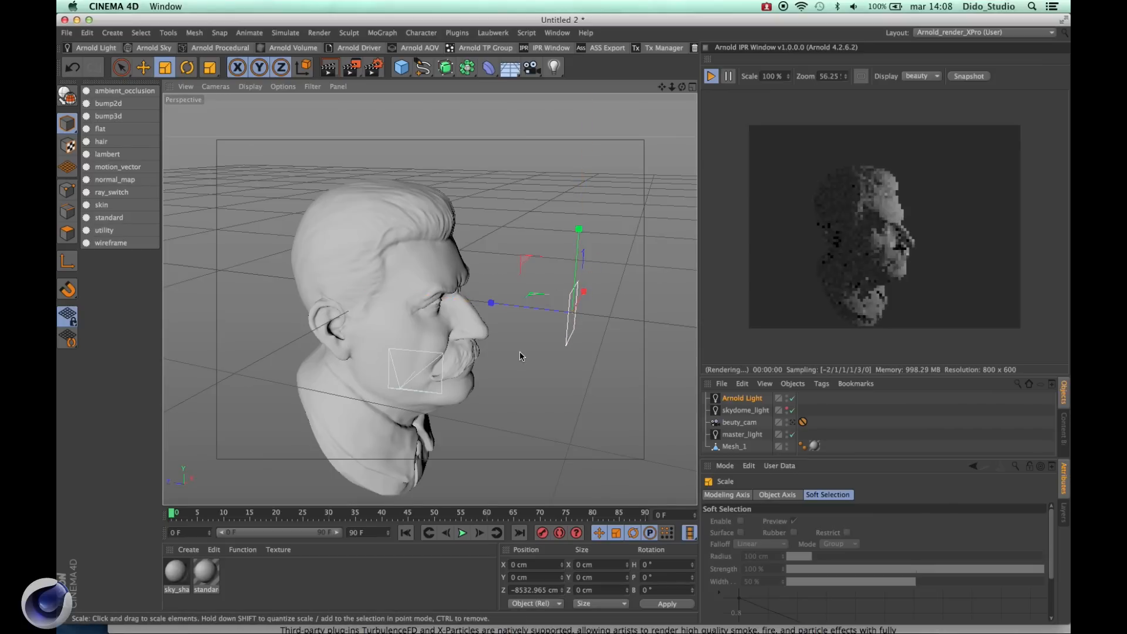
{"action": "left_click_drag", "start_coordinate": [545, 360], "coordinate": [763, 338]}
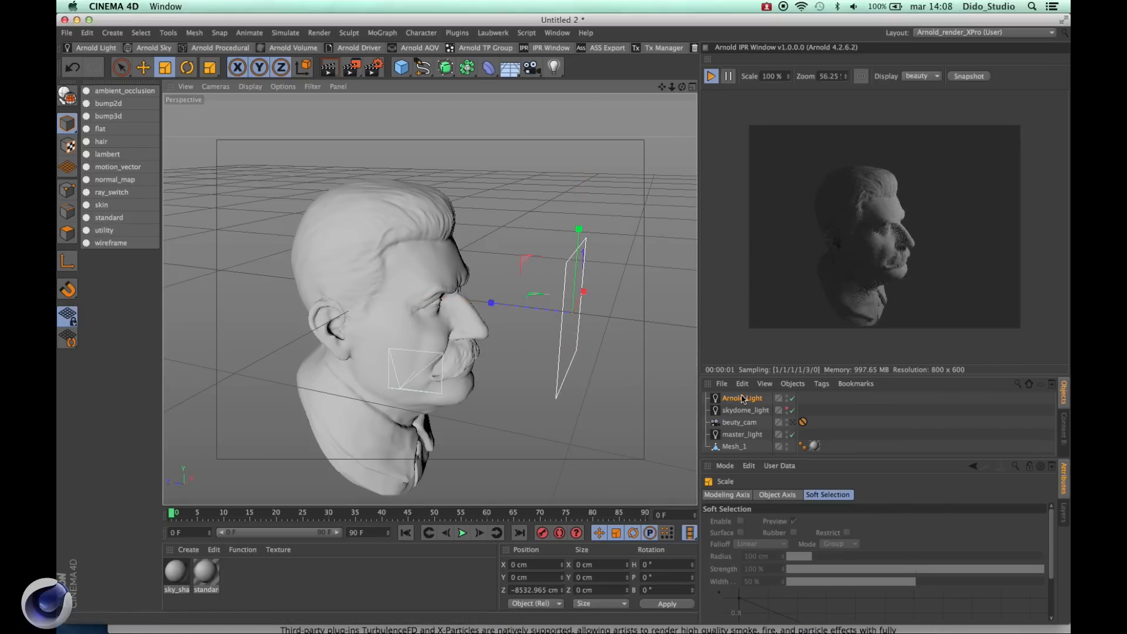
Step: Rename the new Arnold light as split_light
{"action": "double_click", "coordinate": [742, 398]}
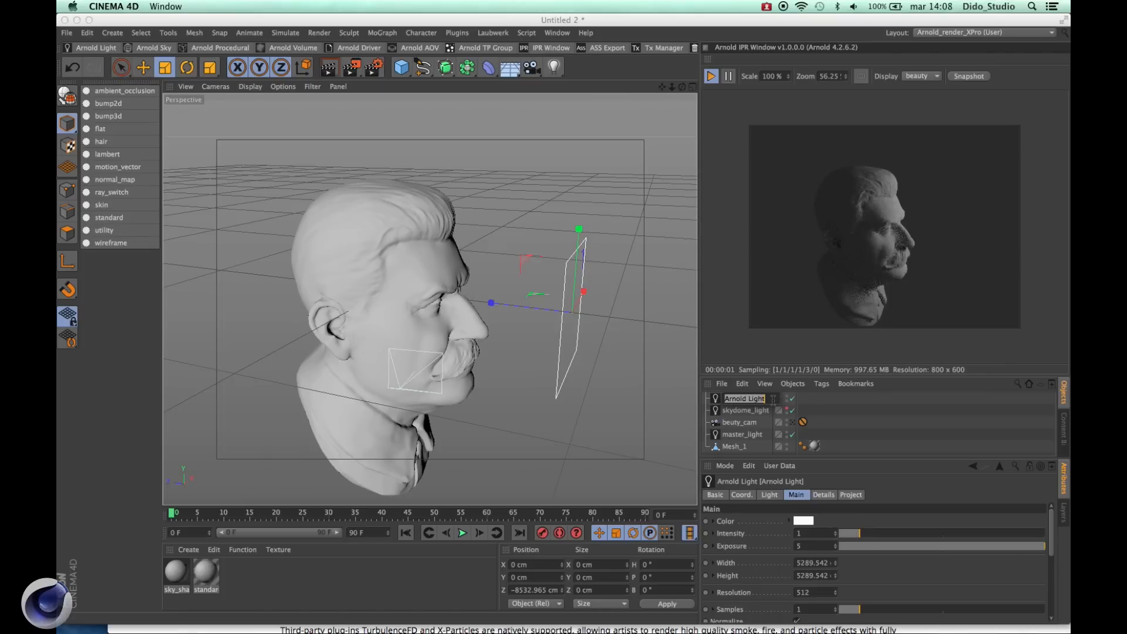
{"action": "left_click", "coordinate": [772, 399]}
{"action": "double_click", "coordinate": [772, 399]}
{"action": "type", "text": "split_light"}
{"action": "key", "text": "Return"}
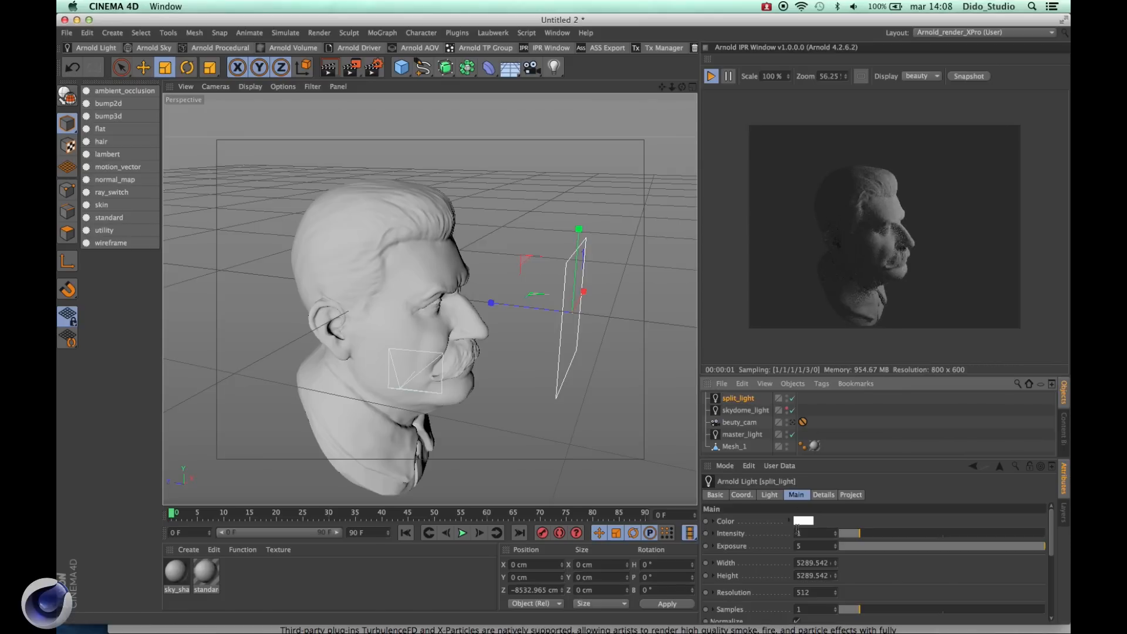
Step: Give split_light a light blue color with H 58% and S 47%, and raise its exposure to 7.04
{"action": "left_click", "coordinate": [802, 521]}
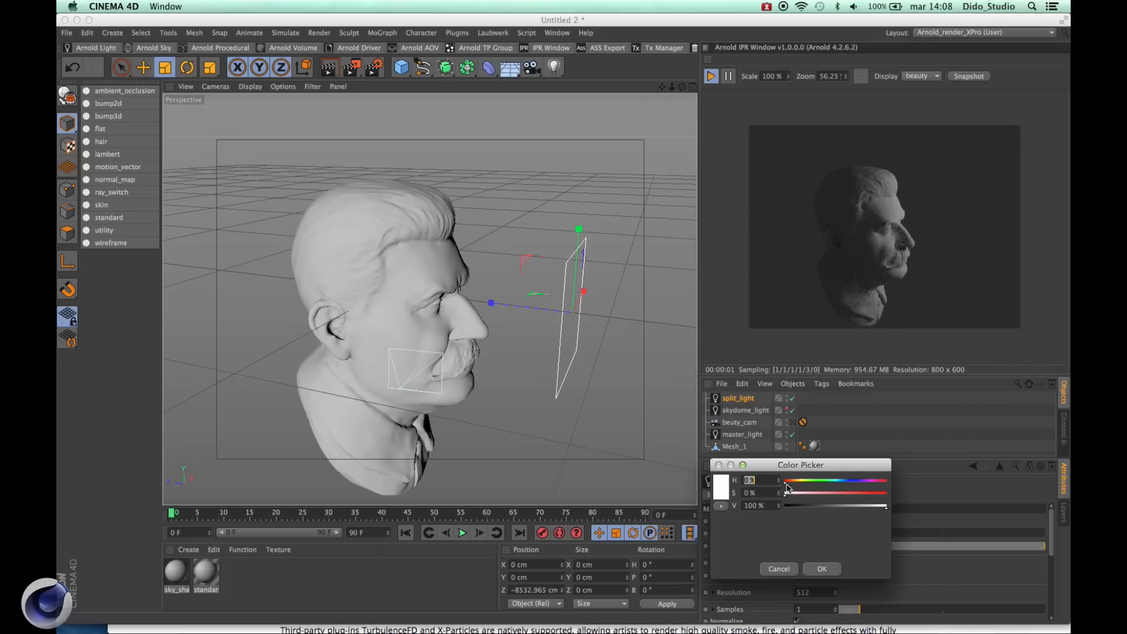
{"action": "left_click_drag", "start_coordinate": [786, 484], "coordinate": [824, 481]}
{"action": "left_click", "coordinate": [837, 495]}
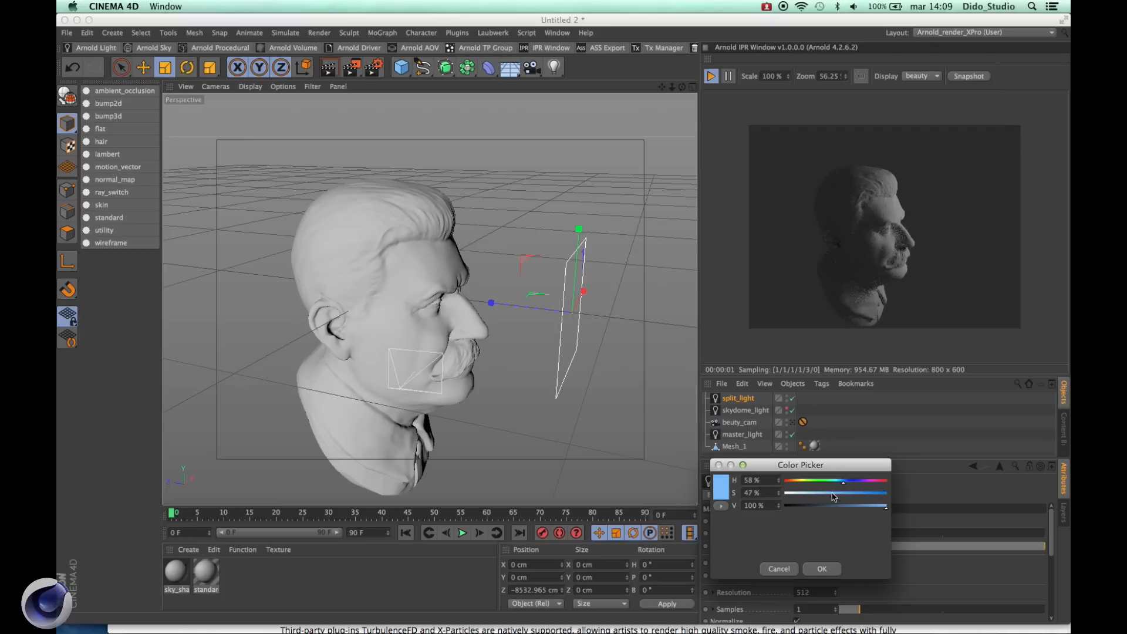
{"action": "left_click", "coordinate": [821, 566]}
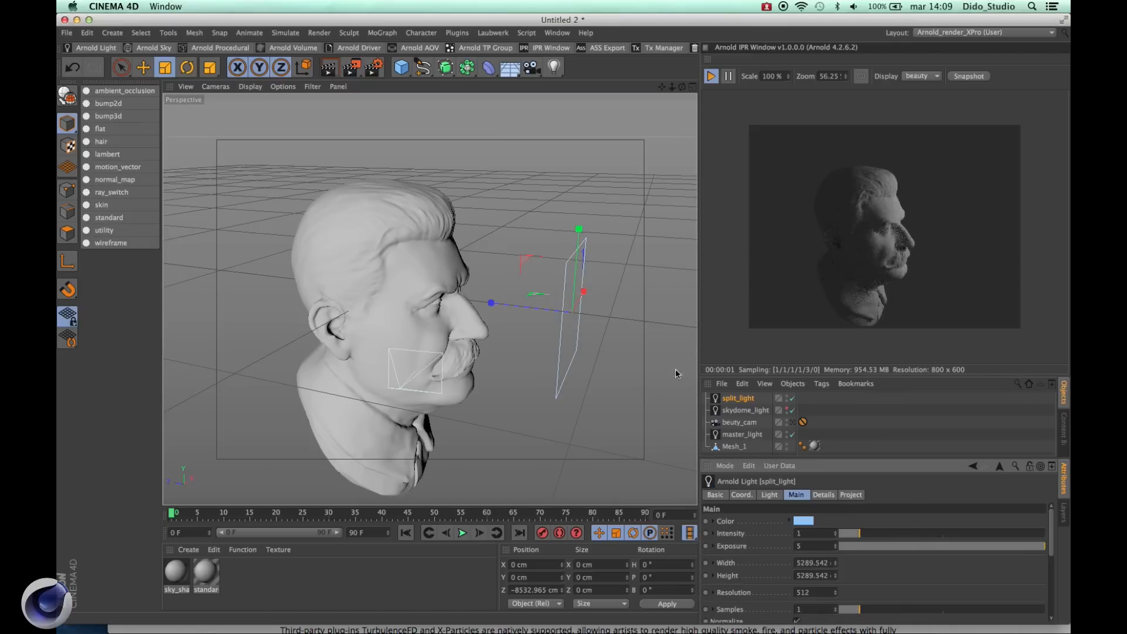
{"action": "left_click_drag", "start_coordinate": [836, 546], "coordinate": [836, 531]}
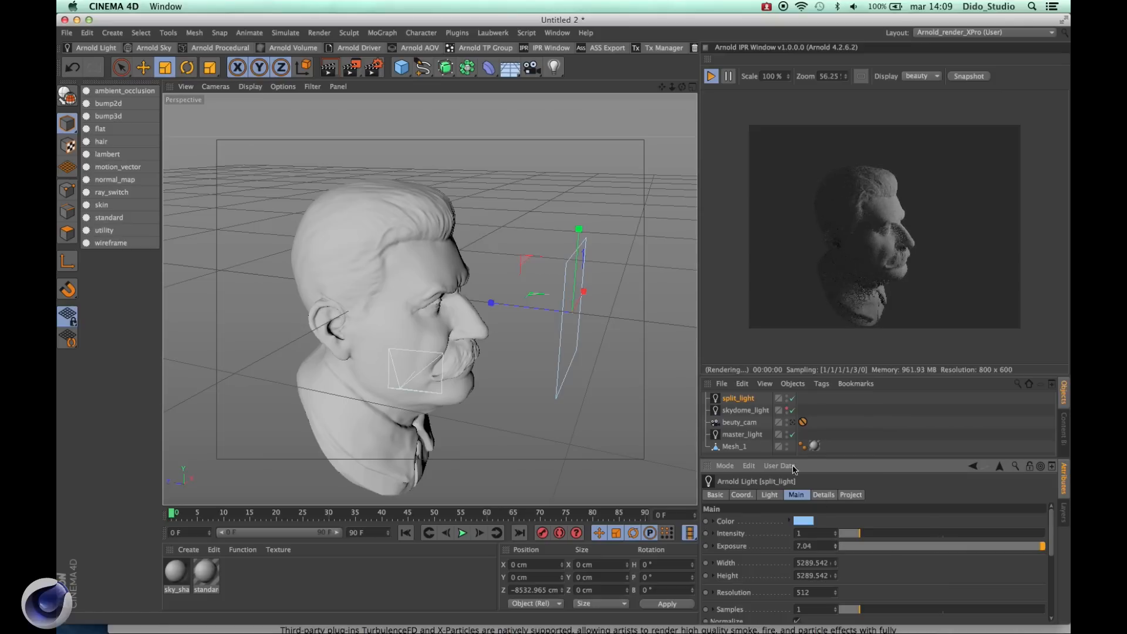
Step: Set the exposure of split_light to 15 and move the light sideways along X to about 5877 cm
{"action": "key", "text": "e"}
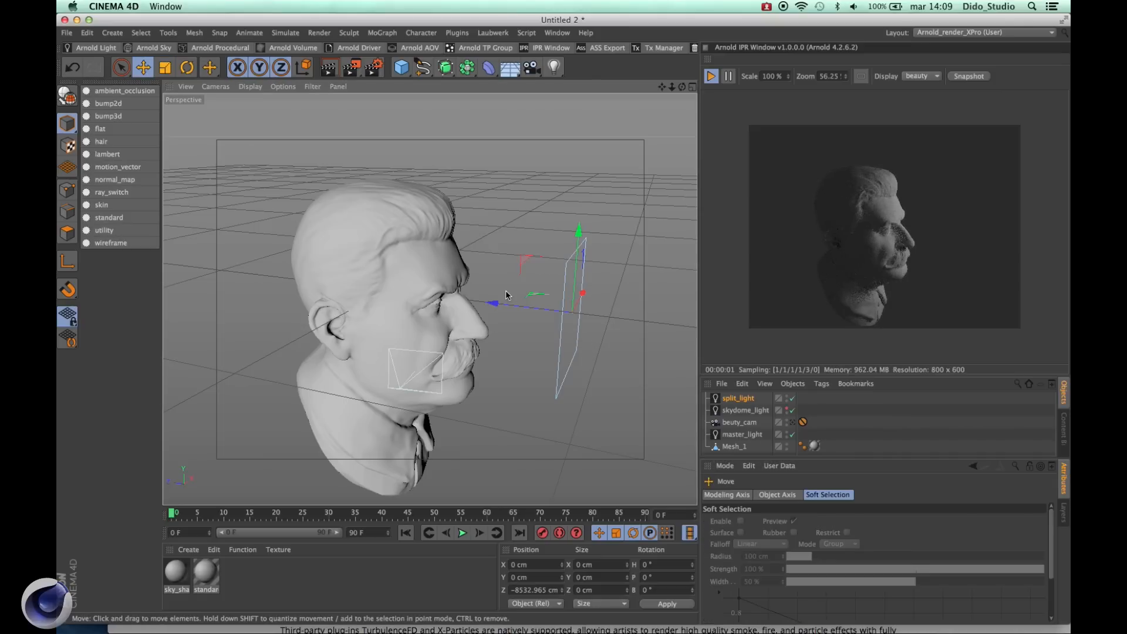
{"action": "left_click_drag", "start_coordinate": [506, 295], "coordinate": [227, 333], "text": "alt"}
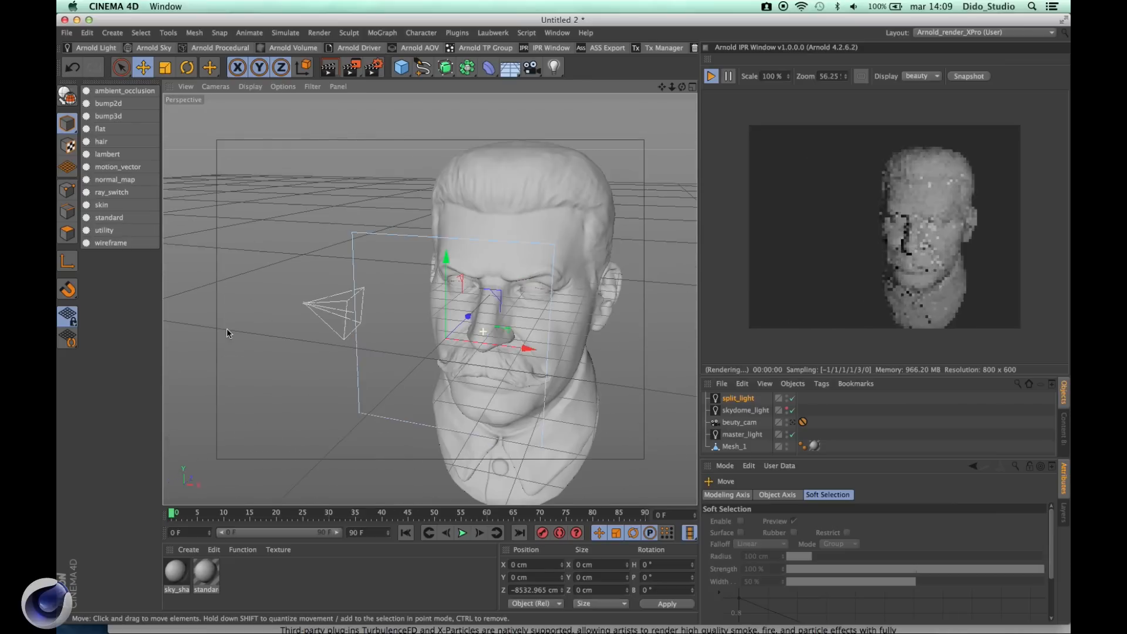
{"action": "scroll", "coordinate": [472, 339], "scroll_direction": "down", "scroll_amount": 4}
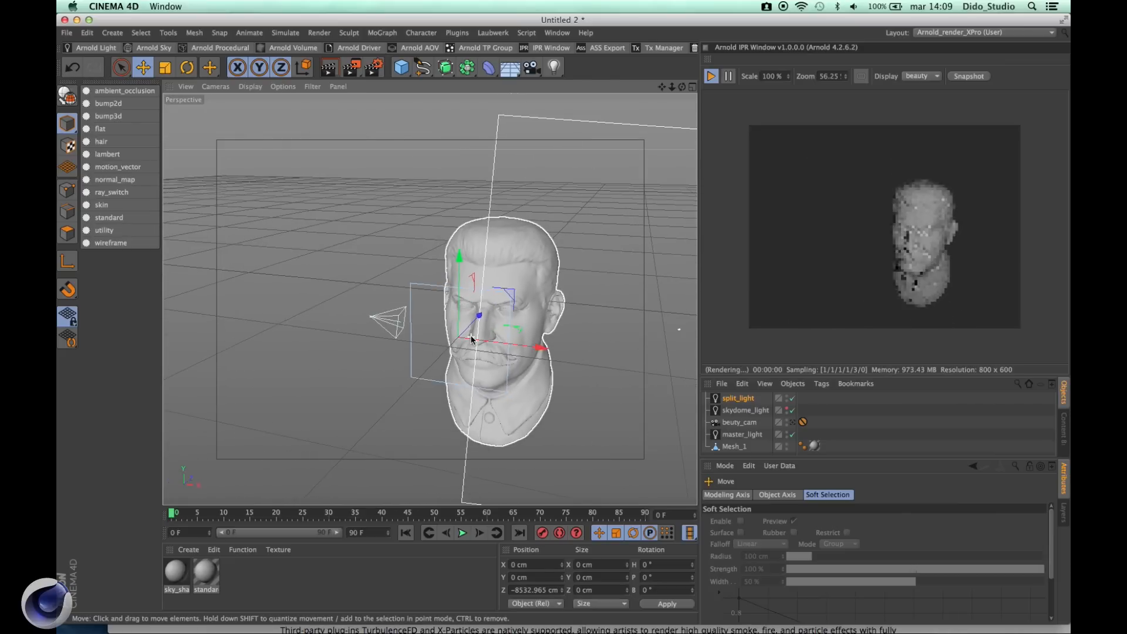
{"action": "left_click_drag", "start_coordinate": [471, 338], "coordinate": [607, 346], "text": "alt"}
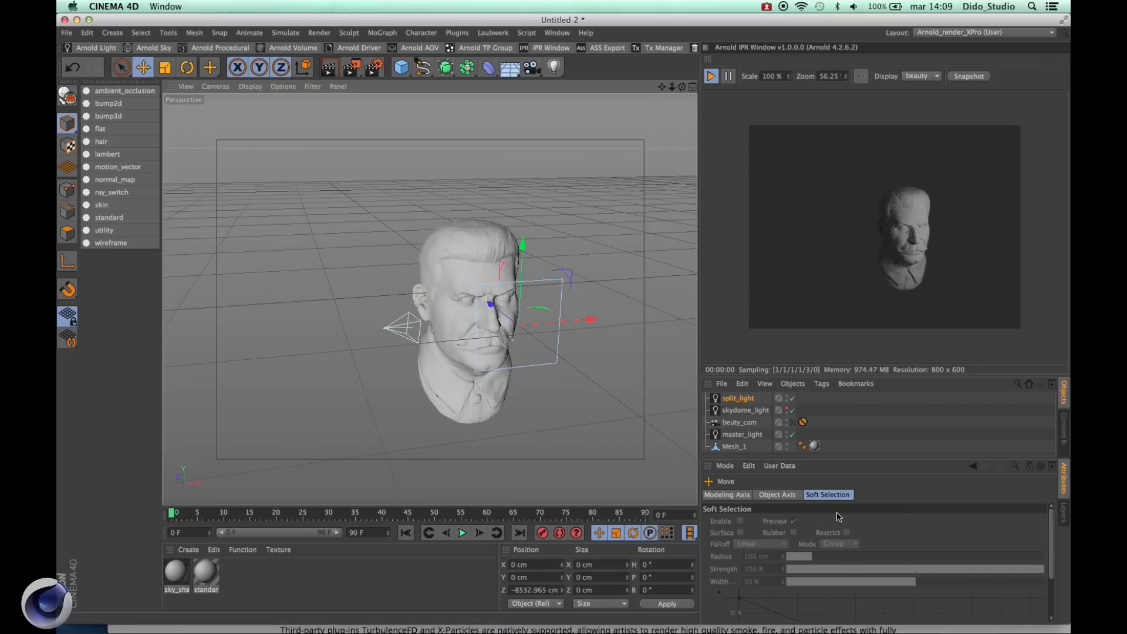
{"action": "left_click", "coordinate": [737, 398]}
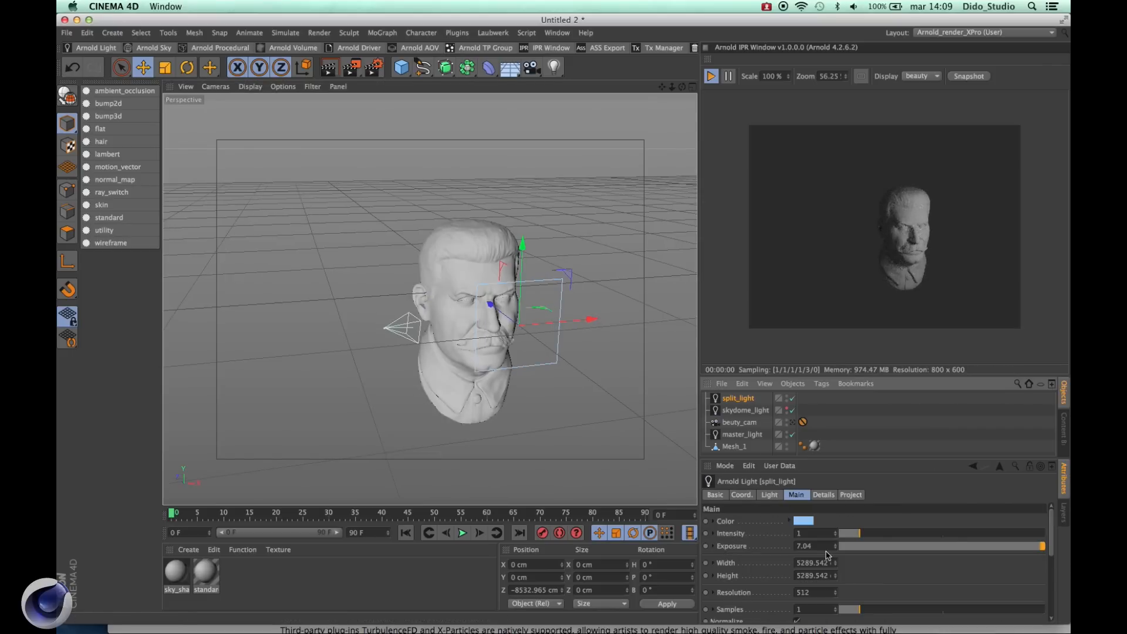
{"action": "left_click", "coordinate": [822, 551]}
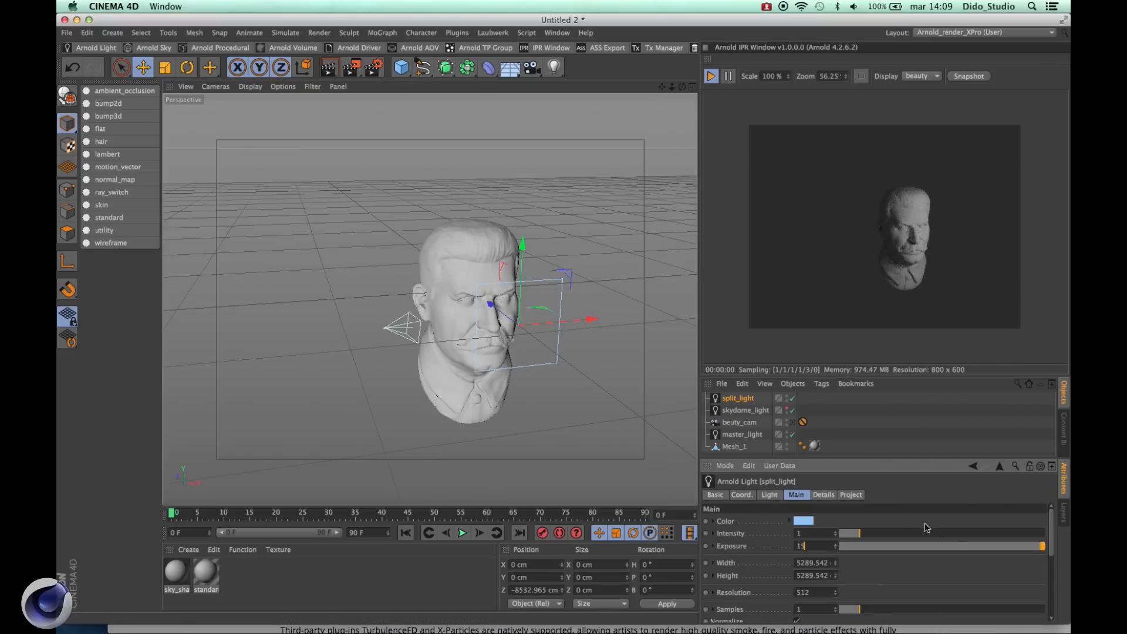
{"action": "type", "text": "15"}
{"action": "key", "text": "Return"}
{"action": "left_click_drag", "start_coordinate": [557, 332], "coordinate": [597, 376], "text": "alt"}
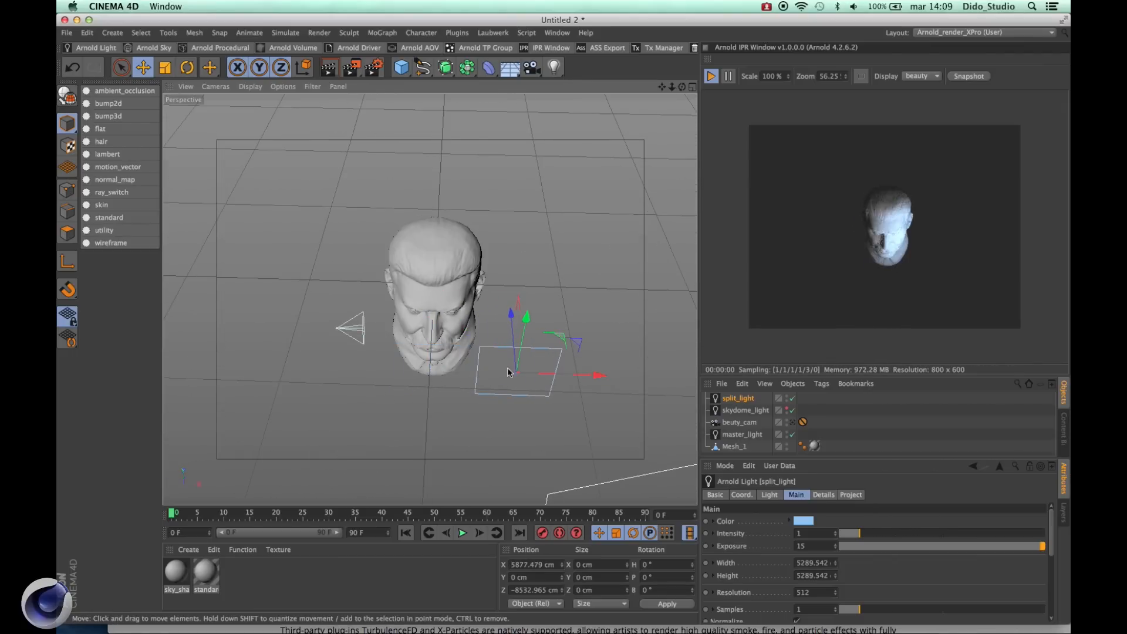
Step: Look through the beuty_cam camera and set the exposure of split_light to 12
{"action": "left_click", "coordinate": [790, 422]}
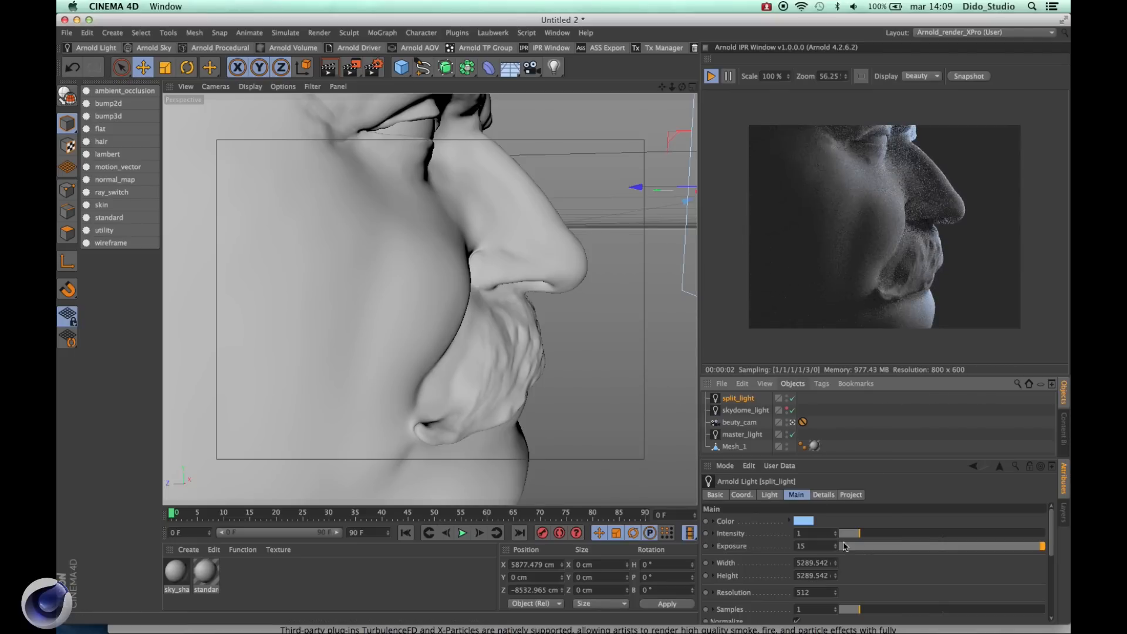
{"action": "left_click", "coordinate": [814, 546]}
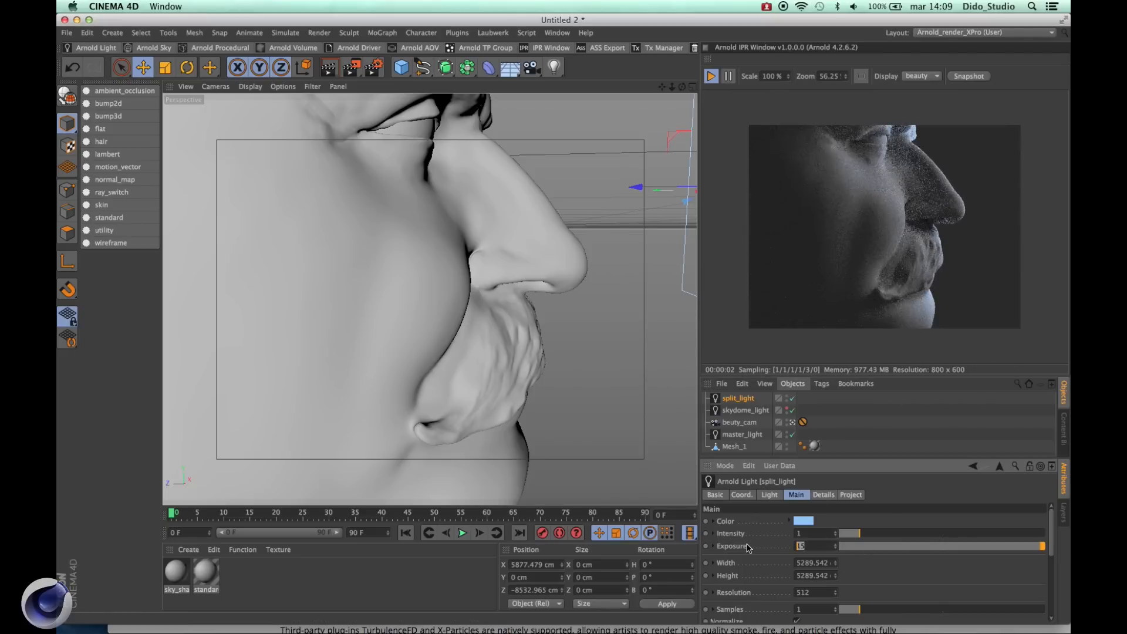
{"action": "type", "text": "12"}
{"action": "key", "text": "Return"}
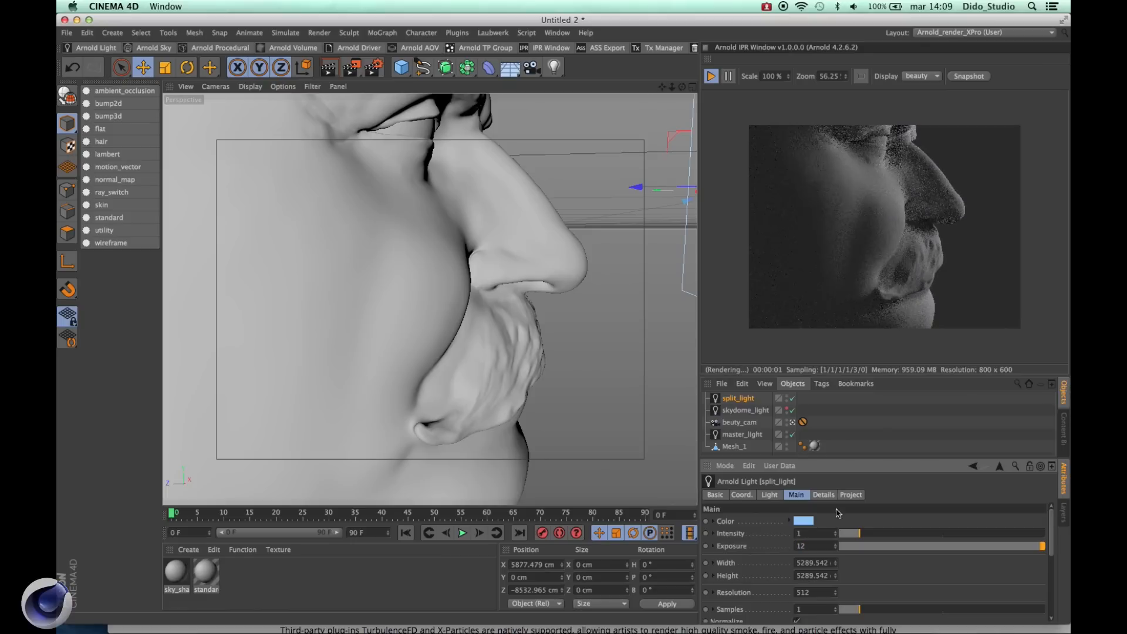
Step: Take one IPR snapshot with split_light disabled and another with split_light enabled again
{"action": "left_click", "coordinate": [792, 399]}
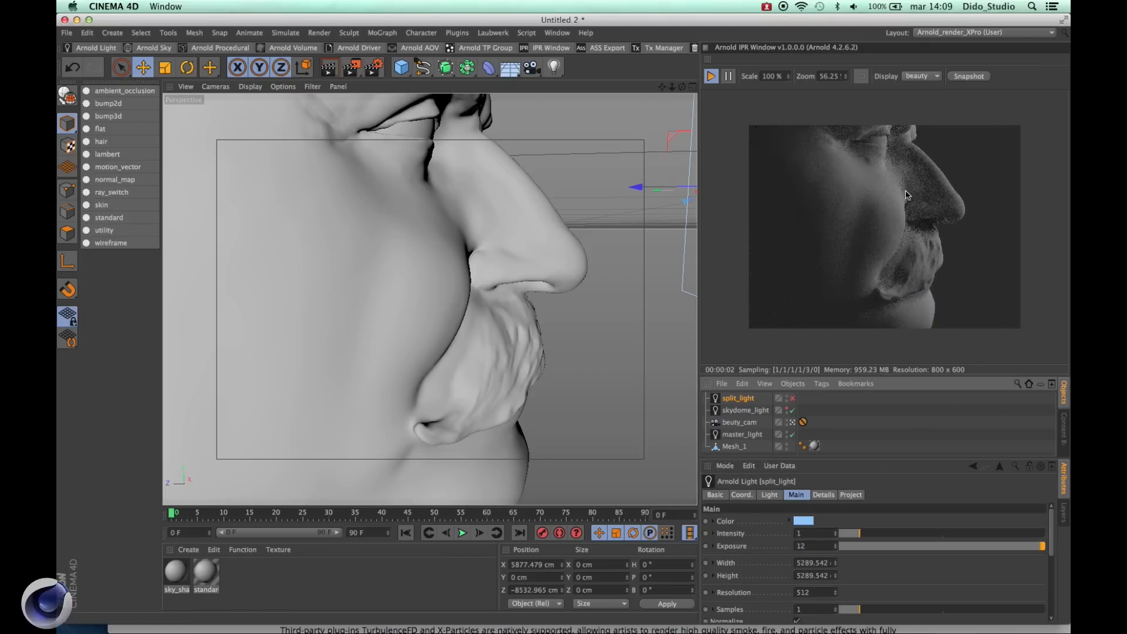
{"action": "left_click", "coordinate": [968, 77]}
{"action": "left_click_drag", "start_coordinate": [607, 195], "coordinate": [450, 131]}
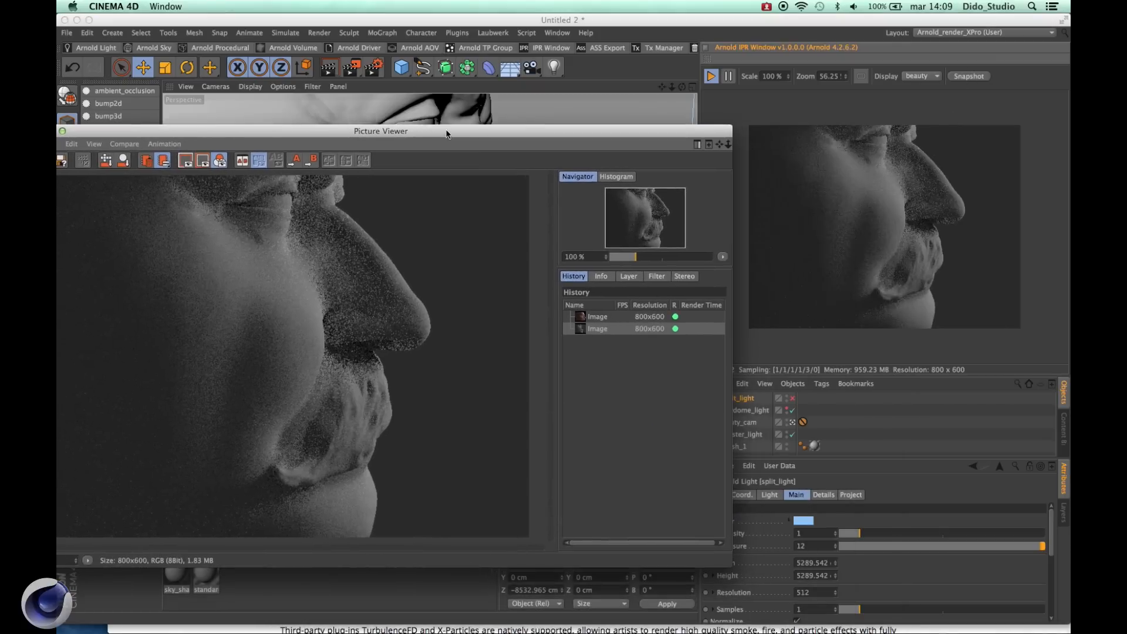
{"action": "left_click", "coordinate": [792, 399]}
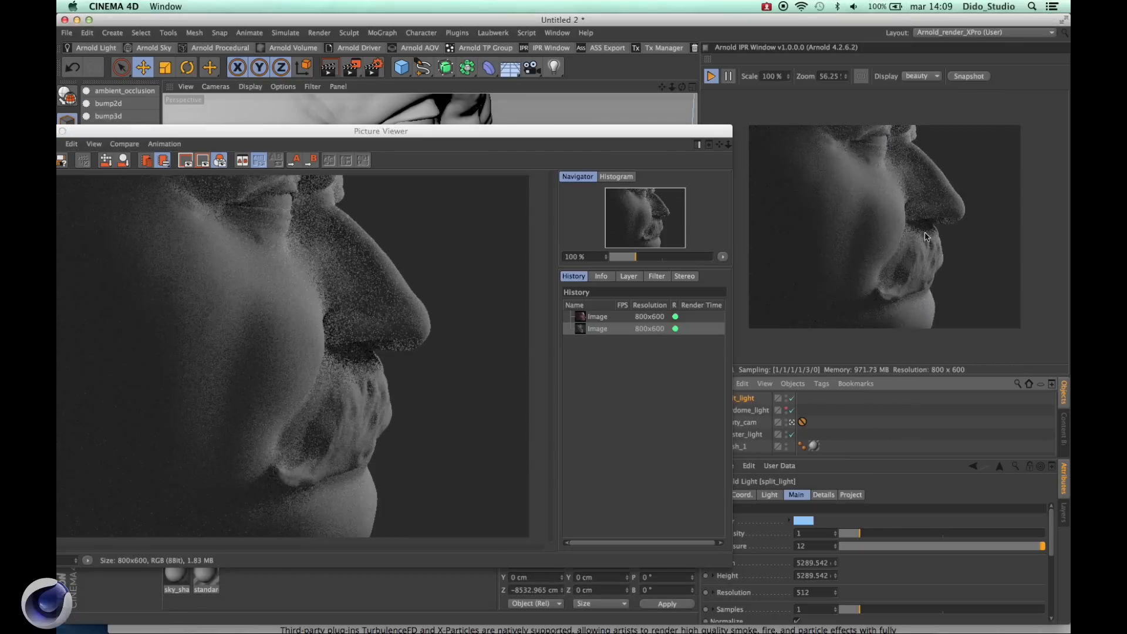
{"action": "left_click", "coordinate": [964, 77]}
Step: Compare the two latest snapshots in the Picture Viewer history and move the viewer window aside
{"action": "left_click", "coordinate": [598, 343]}
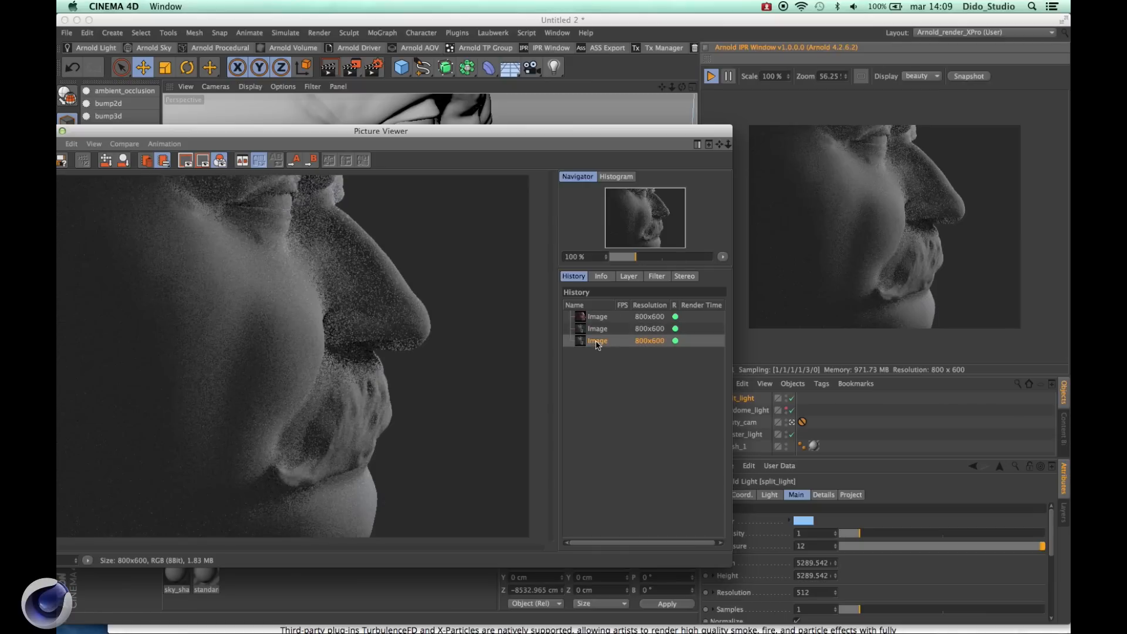
{"action": "left_click", "coordinate": [597, 332]}
{"action": "left_click", "coordinate": [598, 342]}
{"action": "left_click", "coordinate": [599, 331]}
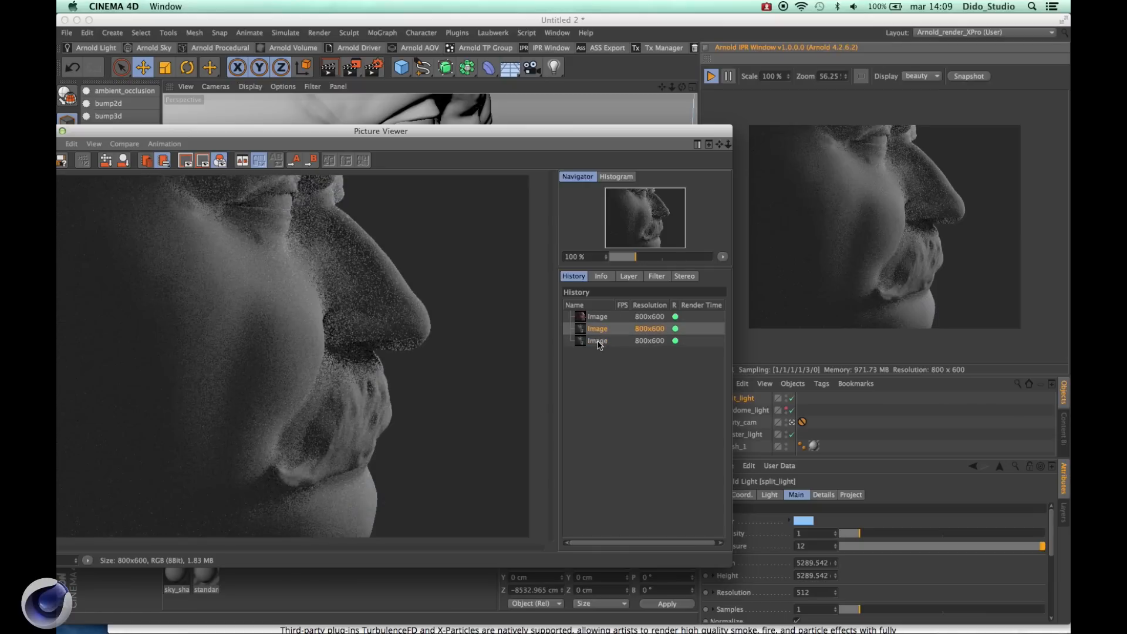
{"action": "left_click", "coordinate": [598, 342]}
{"action": "left_click", "coordinate": [598, 331]}
{"action": "left_click", "coordinate": [597, 342]}
{"action": "left_click_drag", "start_coordinate": [373, 132], "coordinate": [740, 235]}
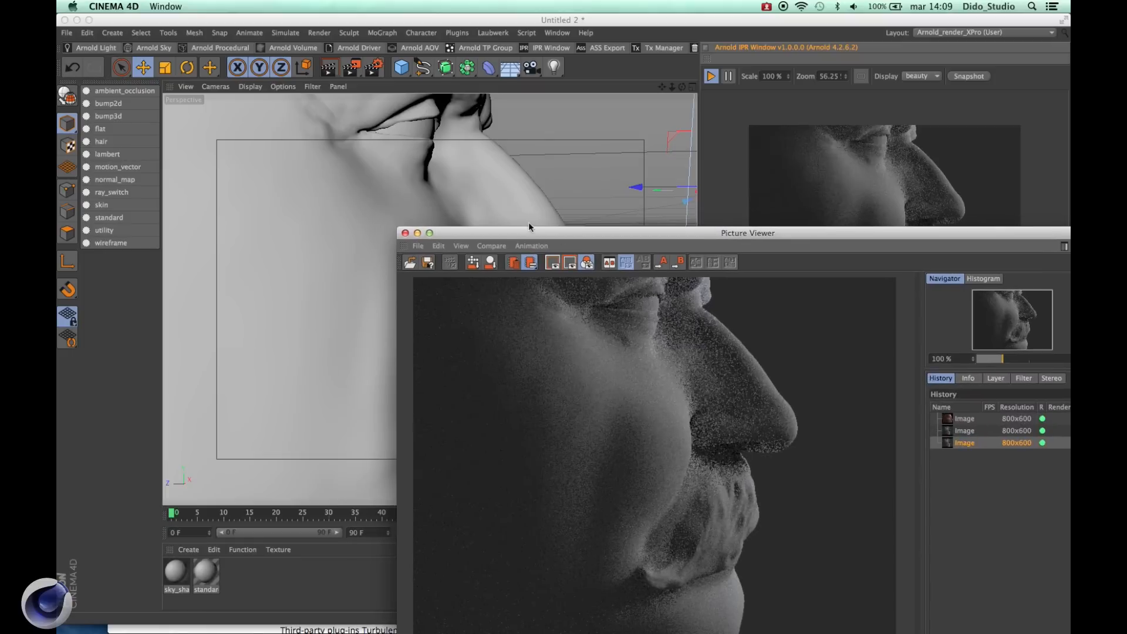
Step: Close the Picture Viewer, stop the IPR render and leave the beuty_cam view for the free perspective view
{"action": "left_click", "coordinate": [405, 233]}
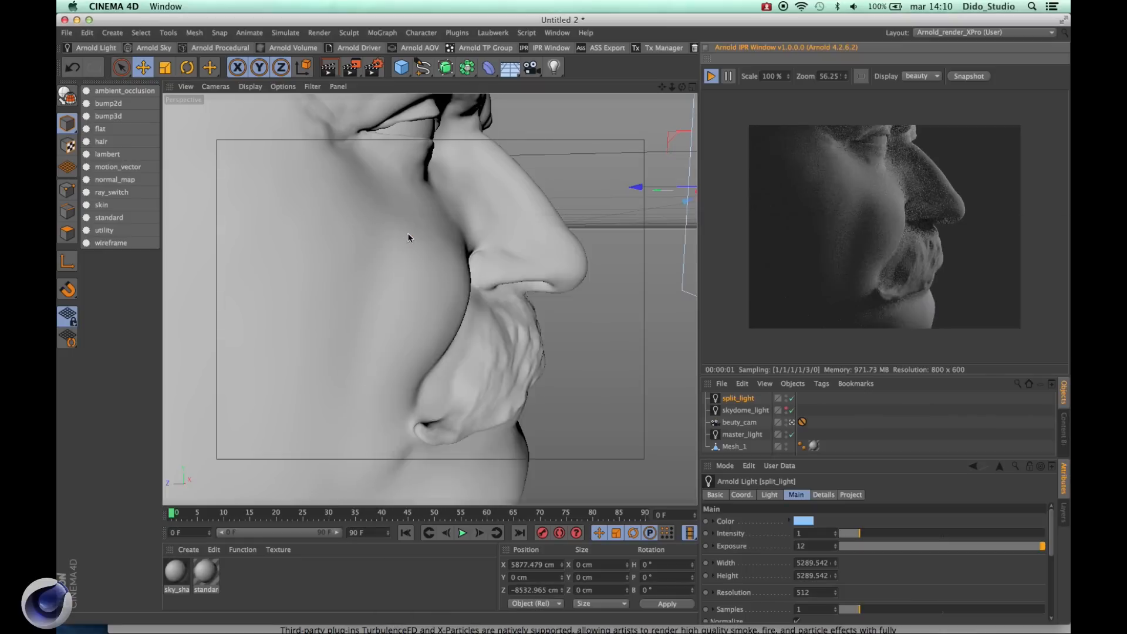
{"action": "left_click", "coordinate": [710, 78]}
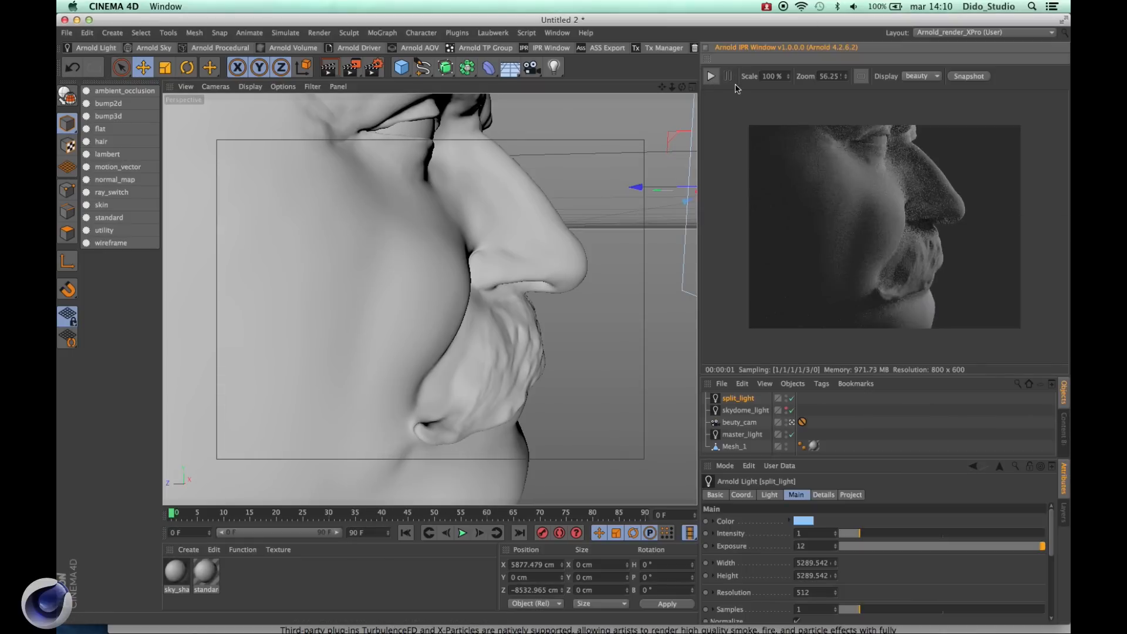
{"action": "left_click", "coordinate": [789, 421]}
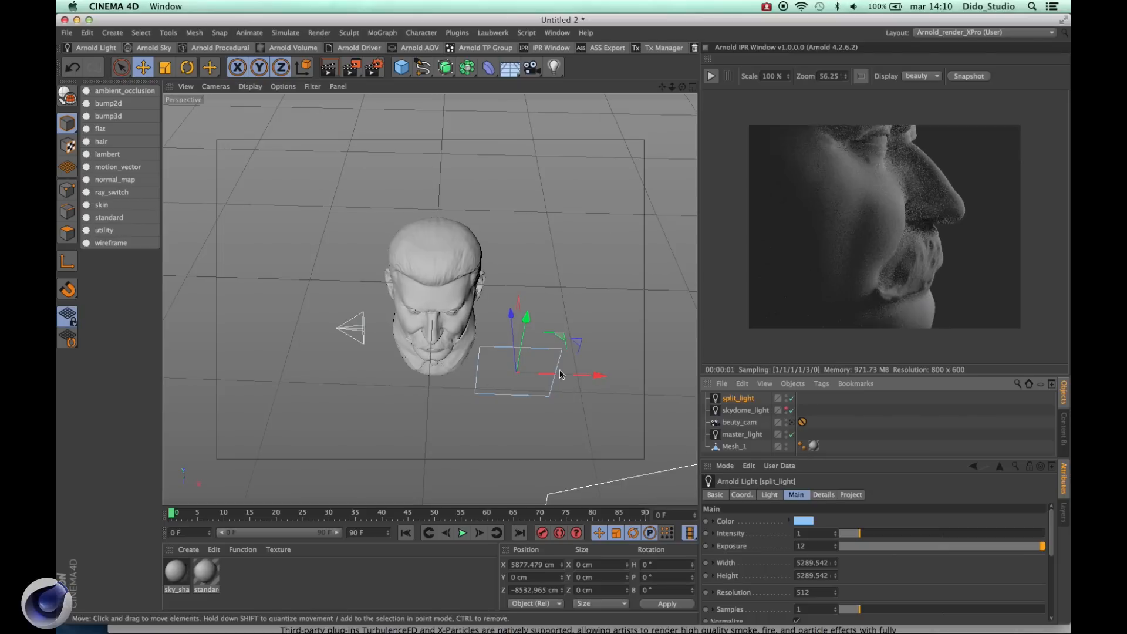
Step: Move split_light to about X 684 cm, Y 9709 cm and Z -14123 cm, and restart the IPR render
{"action": "left_click", "coordinate": [541, 376]}
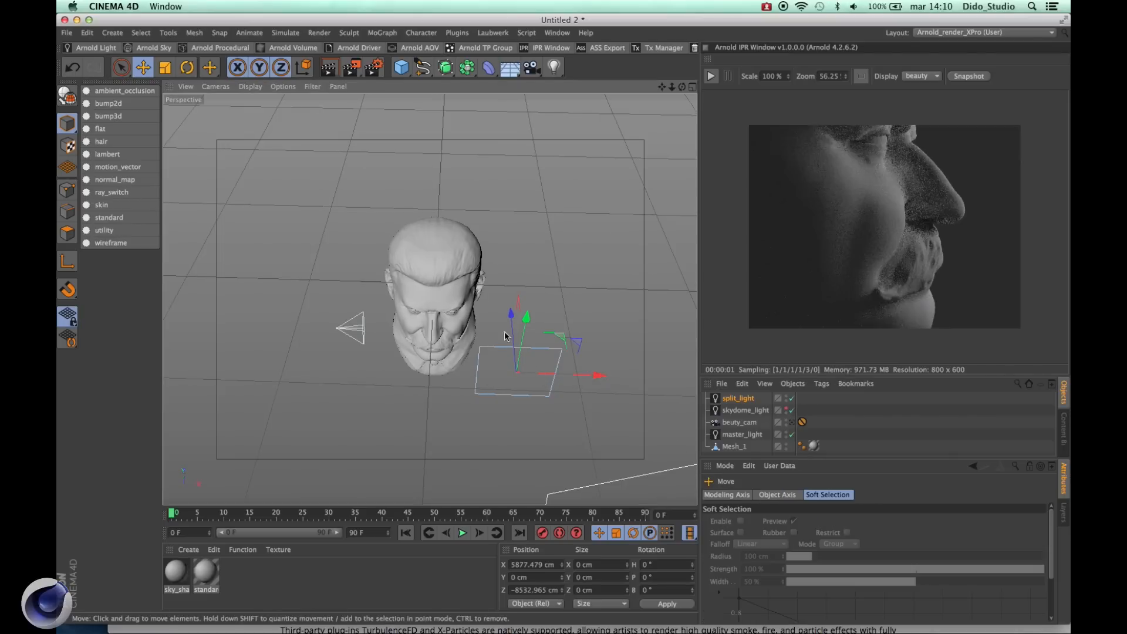
{"action": "left_click_drag", "start_coordinate": [512, 317], "coordinate": [513, 392]}
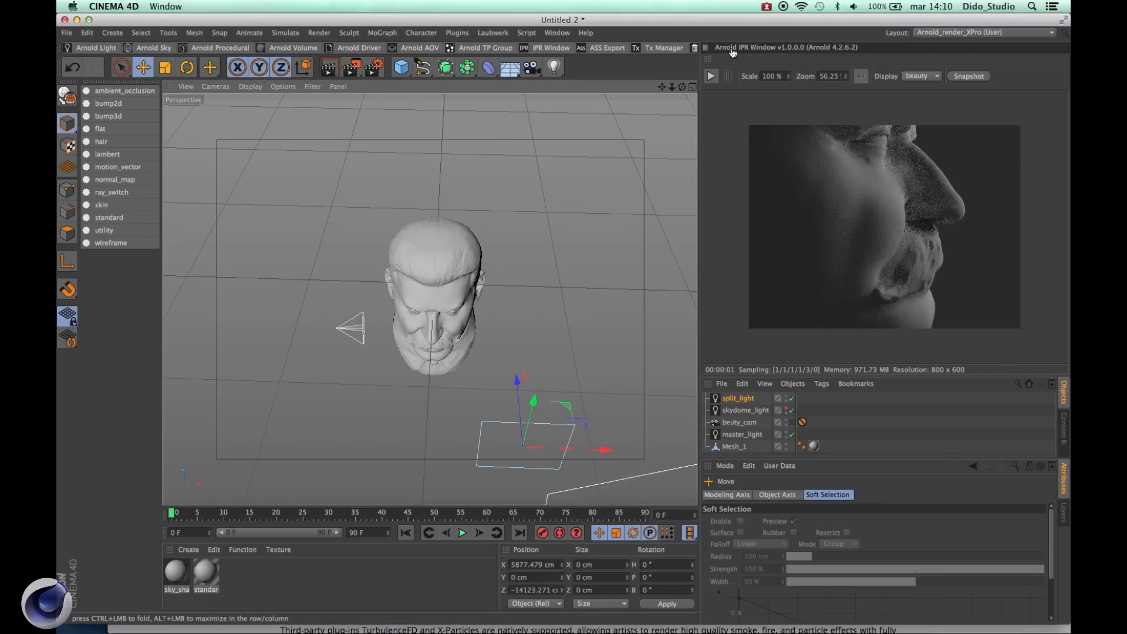
{"action": "left_click", "coordinate": [710, 77]}
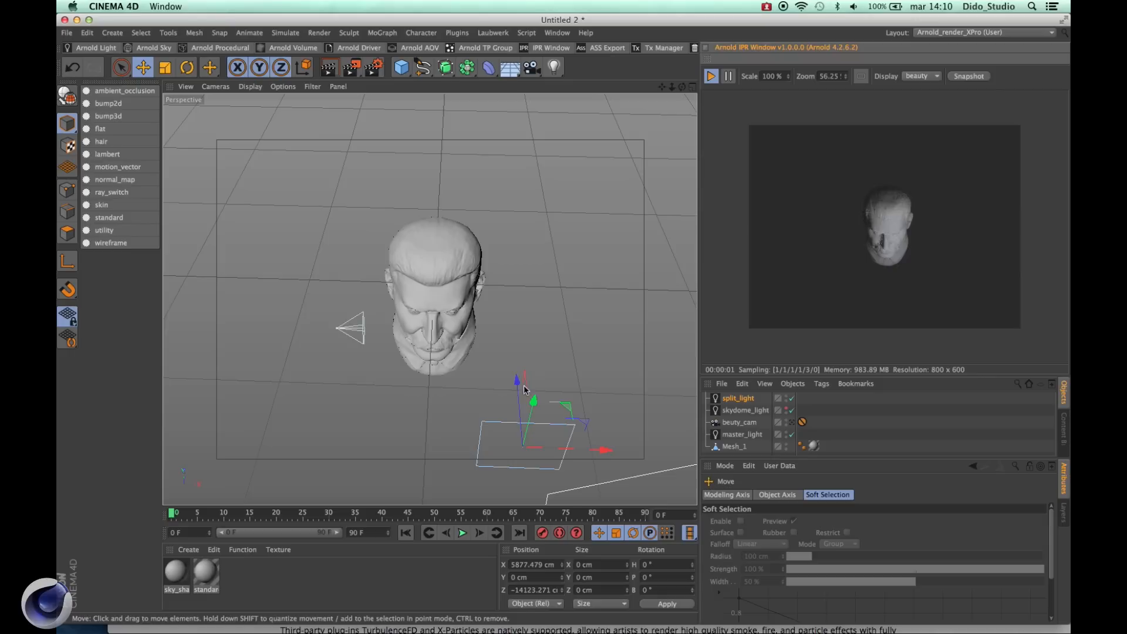
{"action": "left_click_drag", "start_coordinate": [531, 414], "coordinate": [559, 315]}
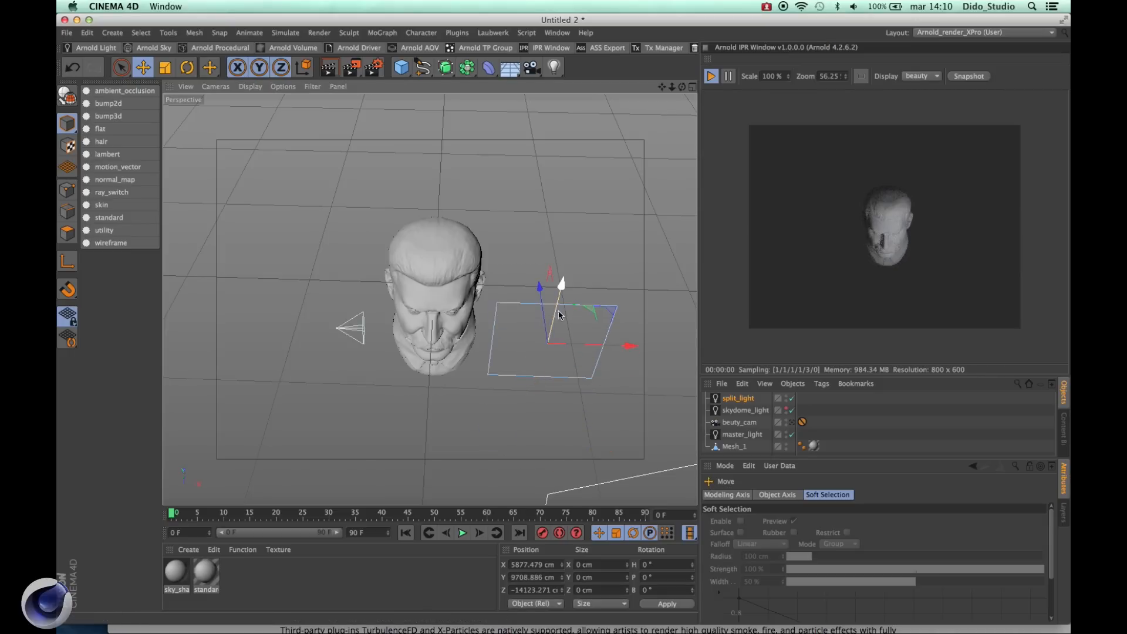
{"action": "left_click_drag", "start_coordinate": [629, 345], "coordinate": [503, 349]}
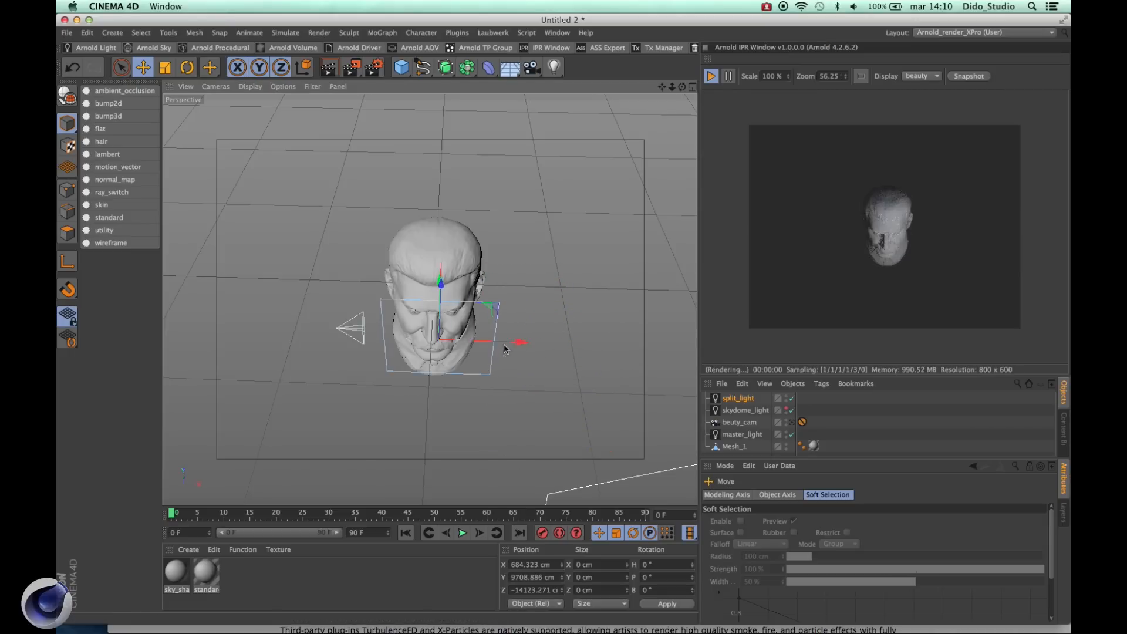
Step: Set split_light's intensity to 1.76 and exposure to 12.9, and make its blue colour more saturated
{"action": "left_click", "coordinate": [744, 399]}
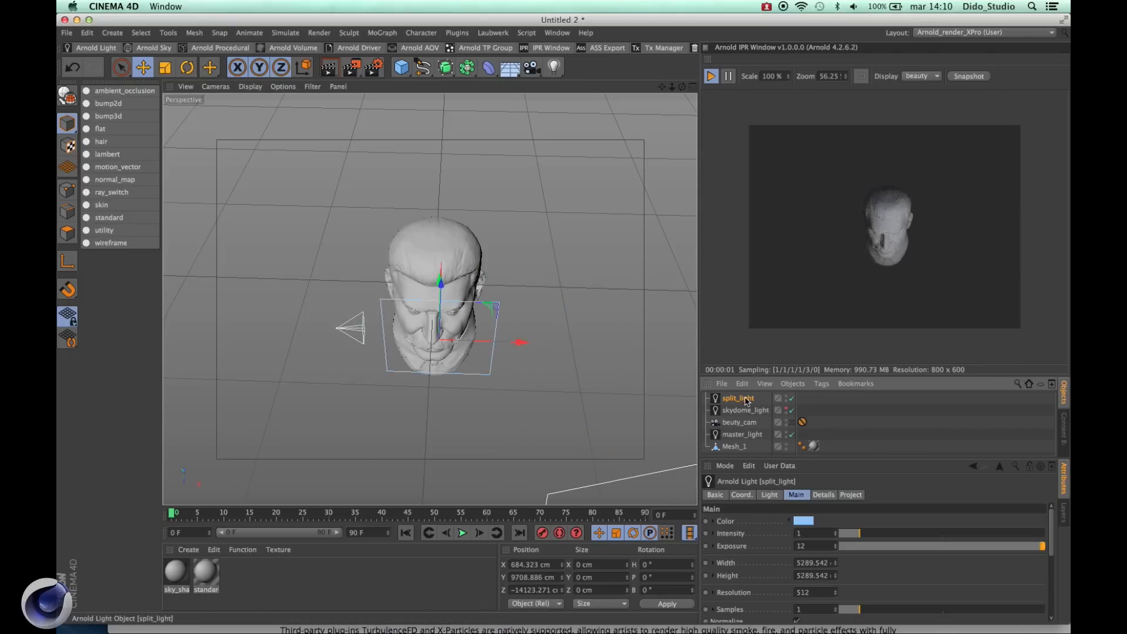
{"action": "left_click_drag", "start_coordinate": [864, 538], "coordinate": [878, 537]}
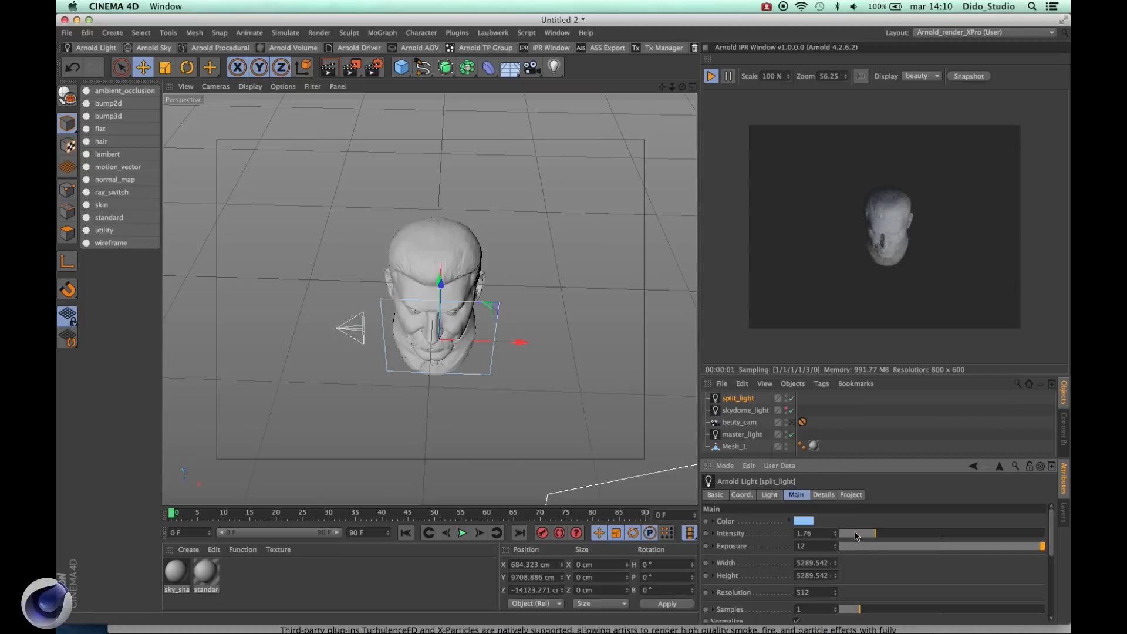
{"action": "left_click", "coordinate": [812, 521]}
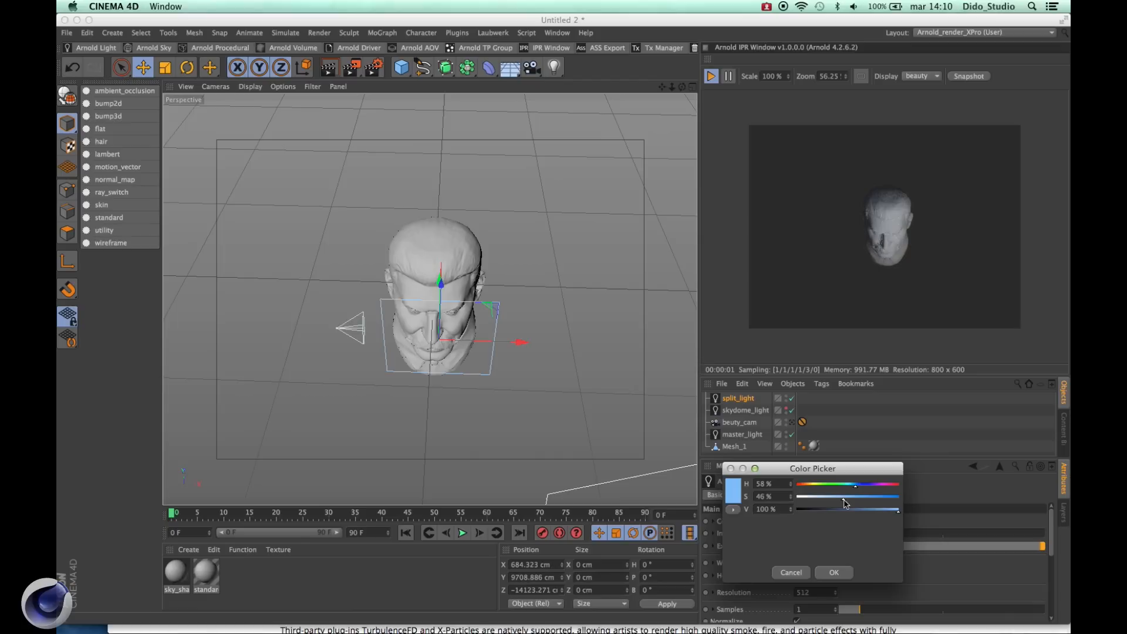
{"action": "left_click_drag", "start_coordinate": [843, 500], "coordinate": [861, 500]}
{"action": "left_click", "coordinate": [836, 572]}
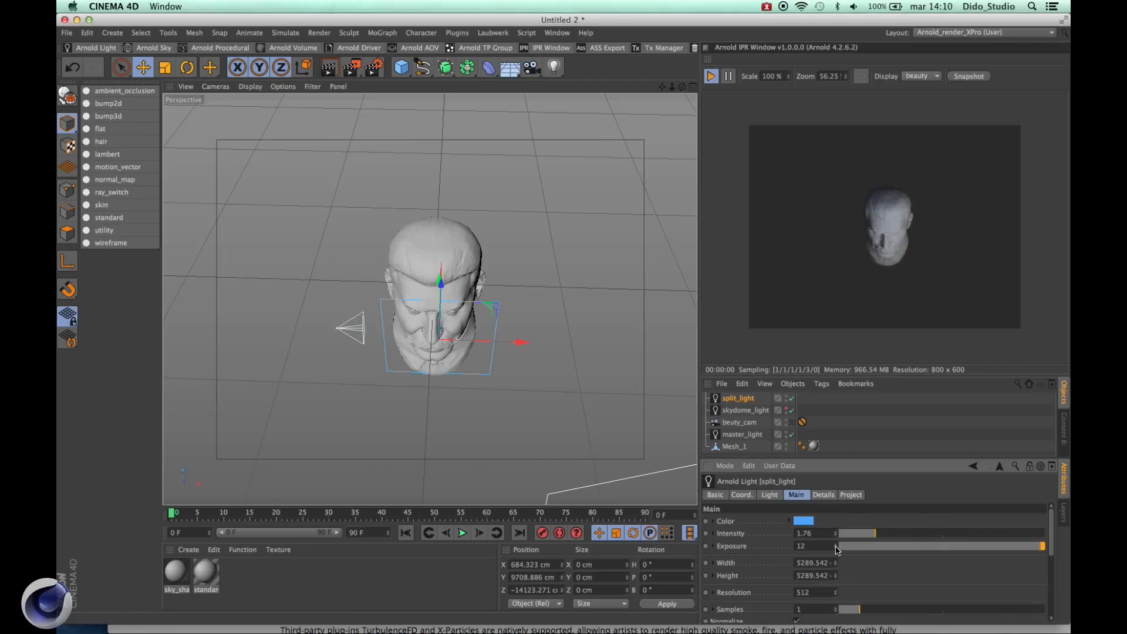
{"action": "left_click_drag", "start_coordinate": [835, 546], "coordinate": [836, 549]}
Step: Set the colour brightness (V) of the sky_shader material to 17% and close the Material Editor
{"action": "double_click", "coordinate": [176, 570]}
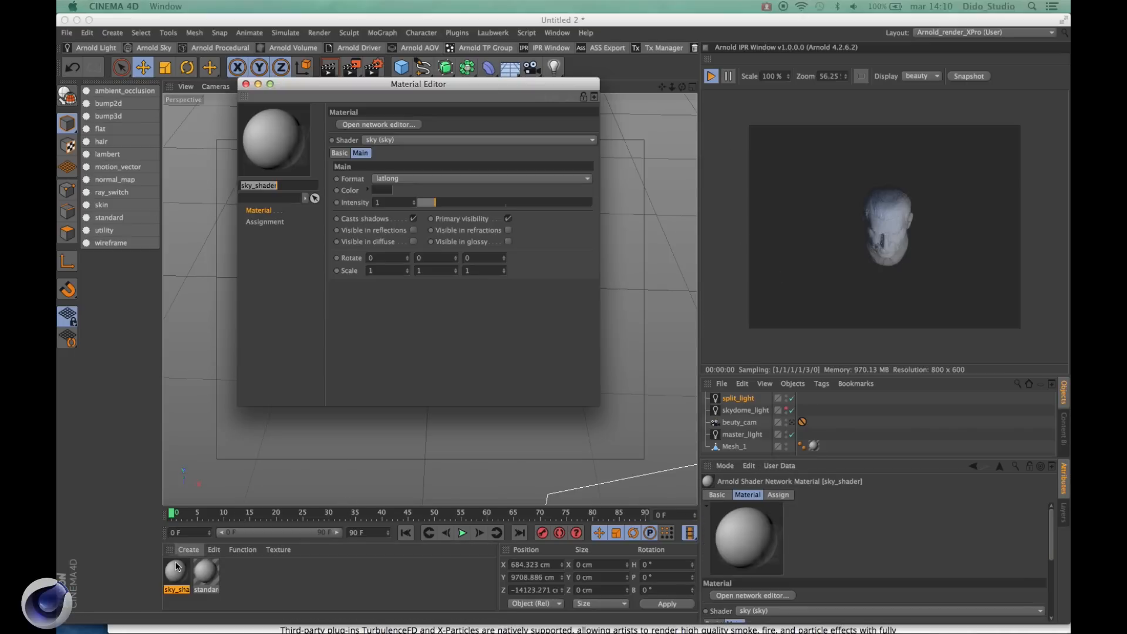
{"action": "left_click", "coordinate": [367, 189]}
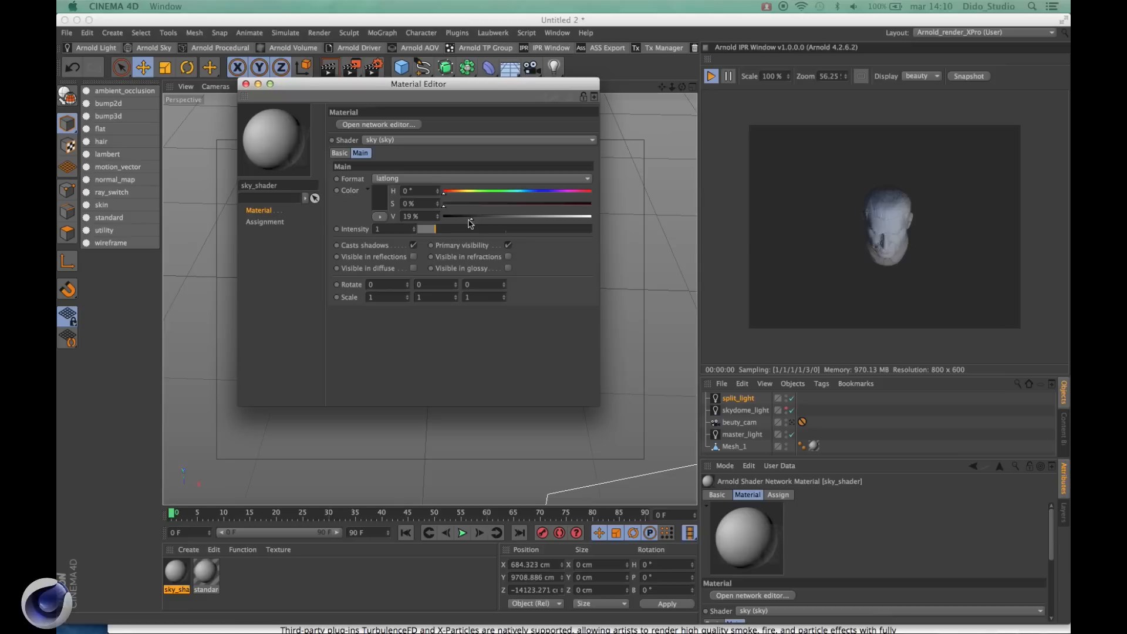
{"action": "mouse_move", "coordinate": [470, 223]}
{"action": "left_mouse_down"}
{"action": "mouse_move", "coordinate": [459, 224]}
{"action": "mouse_move", "coordinate": [470, 222]}
{"action": "left_mouse_up"}
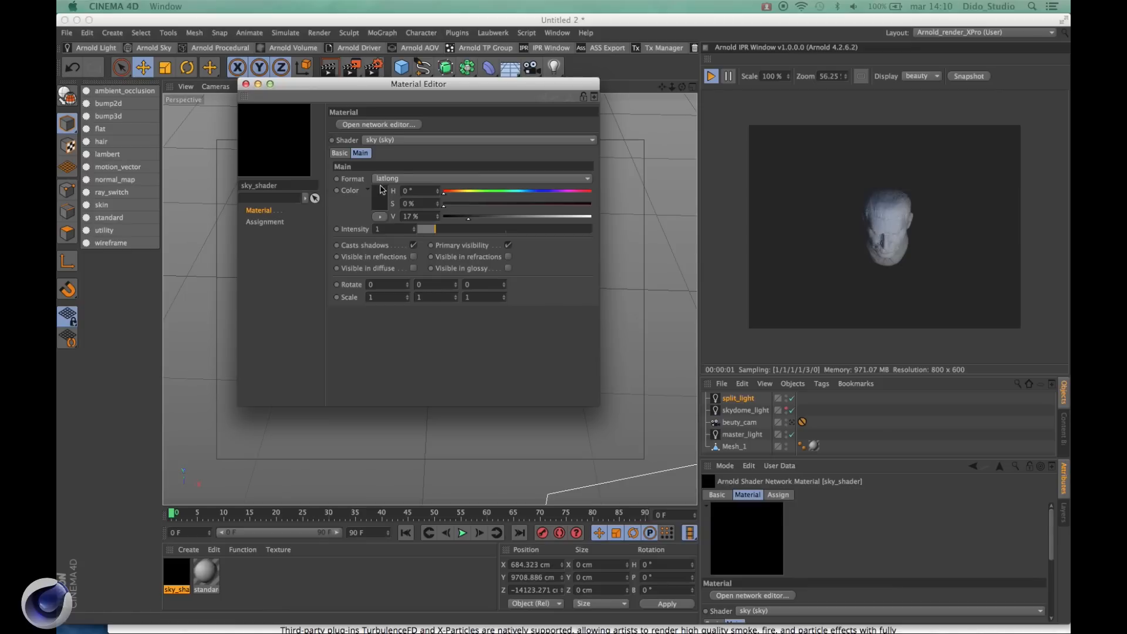
{"action": "left_click", "coordinate": [246, 84]}
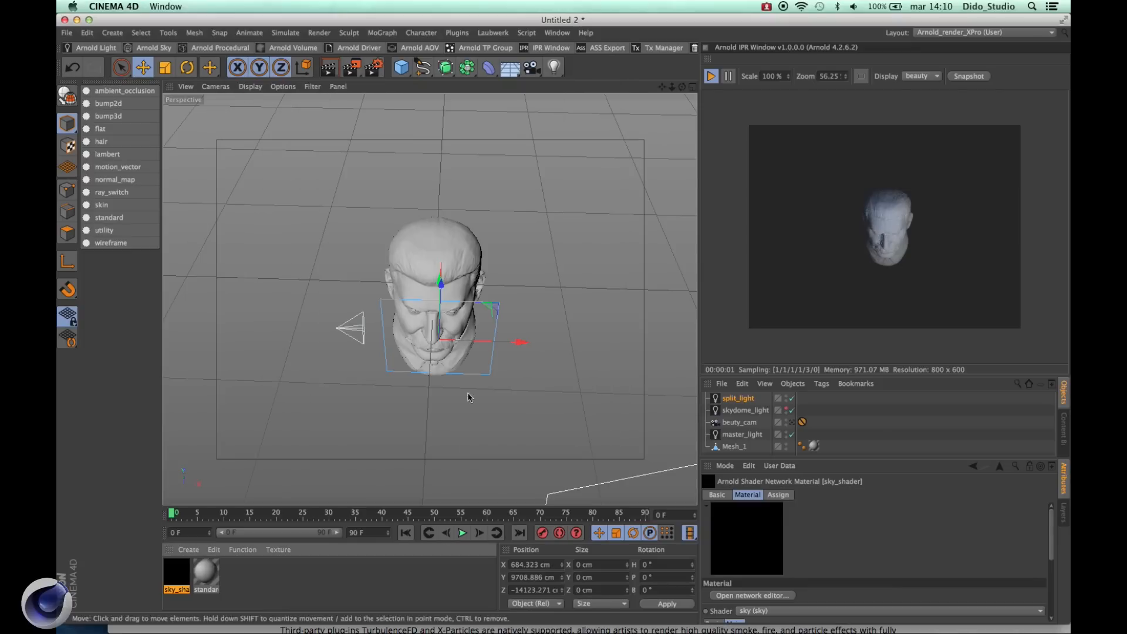
Step: Set skydome_light's colour brightness (V) to 17% to match the sky_shader material
{"action": "left_click", "coordinate": [745, 411]}
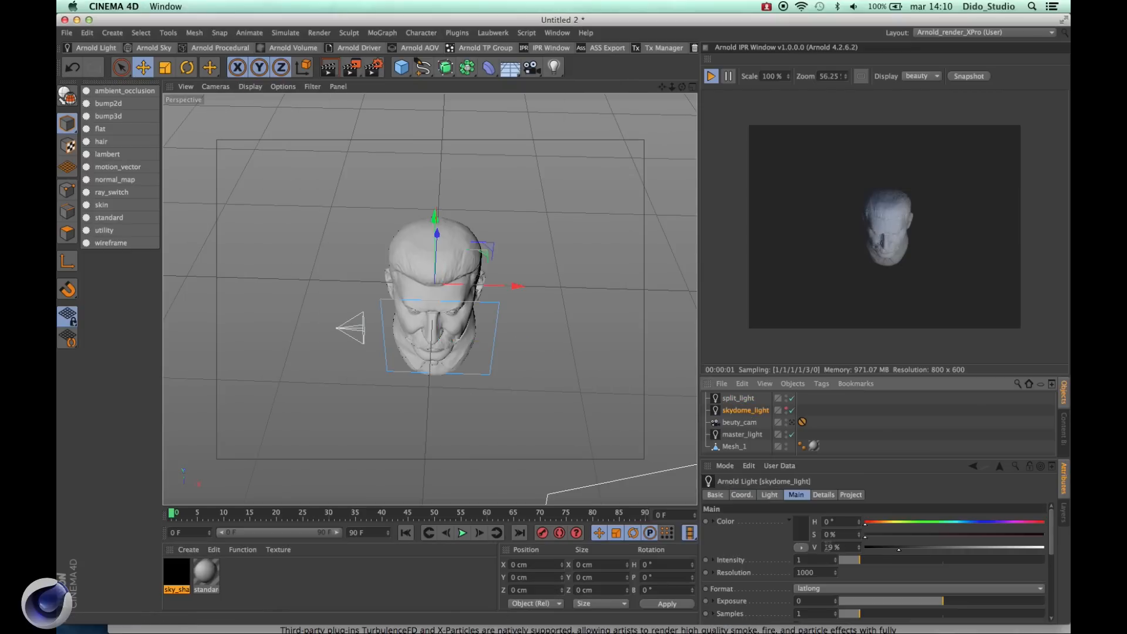
{"action": "left_click_drag", "start_coordinate": [842, 546], "coordinate": [828, 547]}
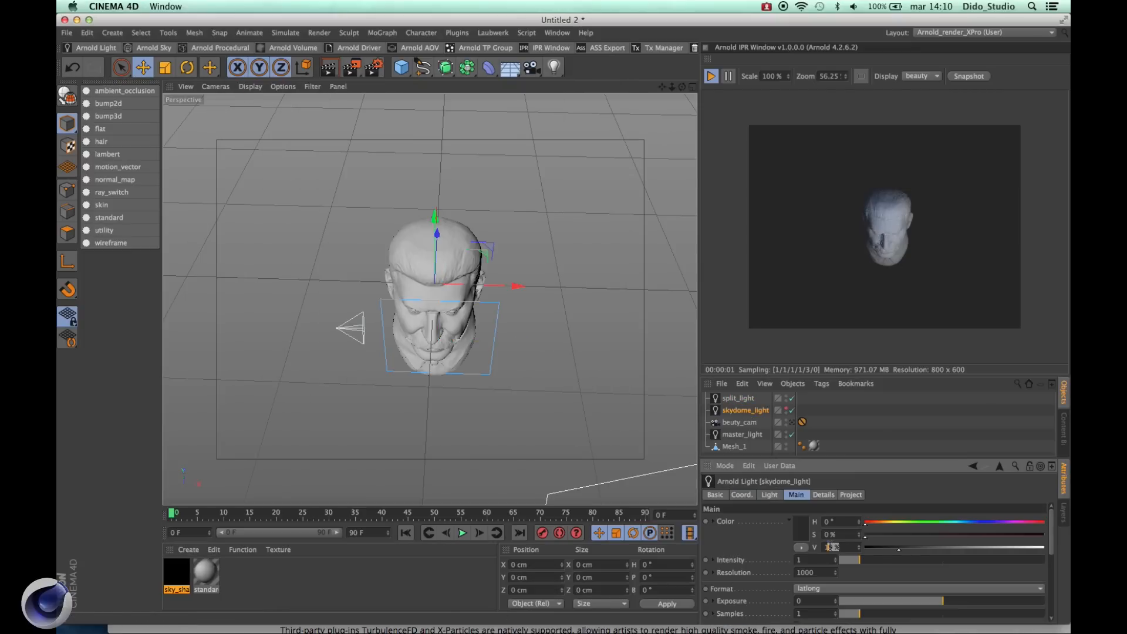
{"action": "double_click", "coordinate": [176, 572]}
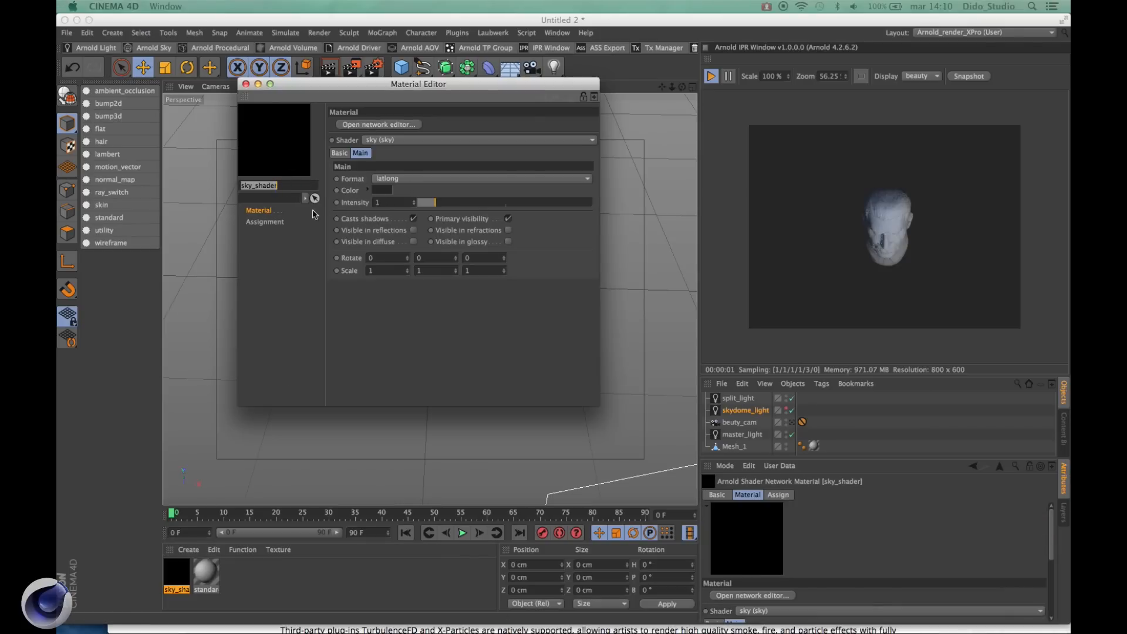
{"action": "left_click", "coordinate": [369, 190]}
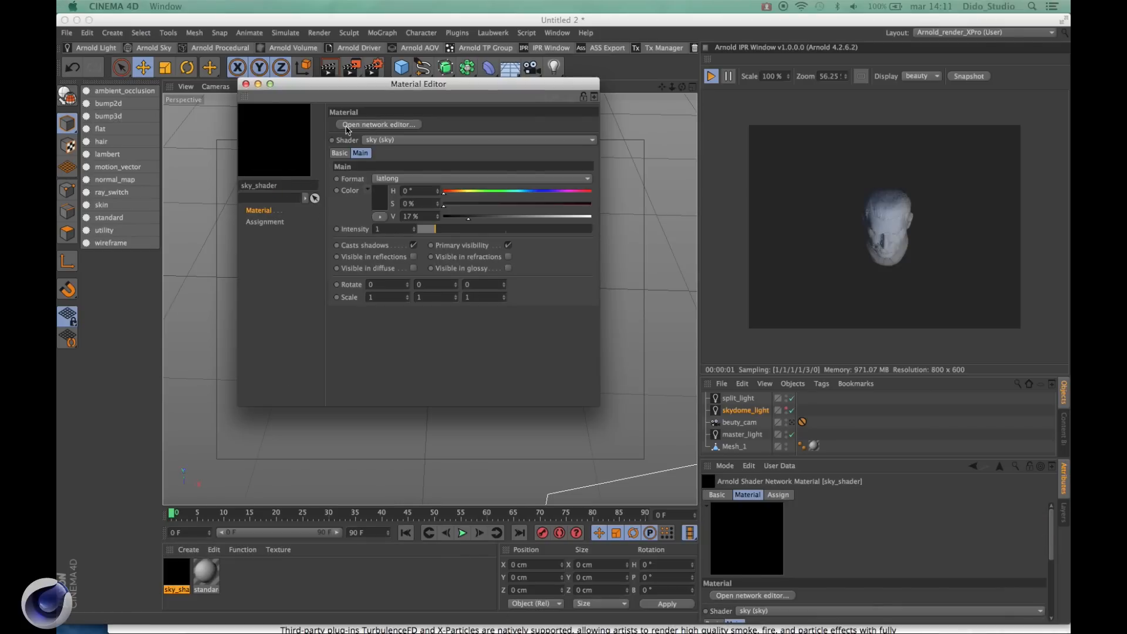
{"action": "left_click", "coordinate": [245, 84]}
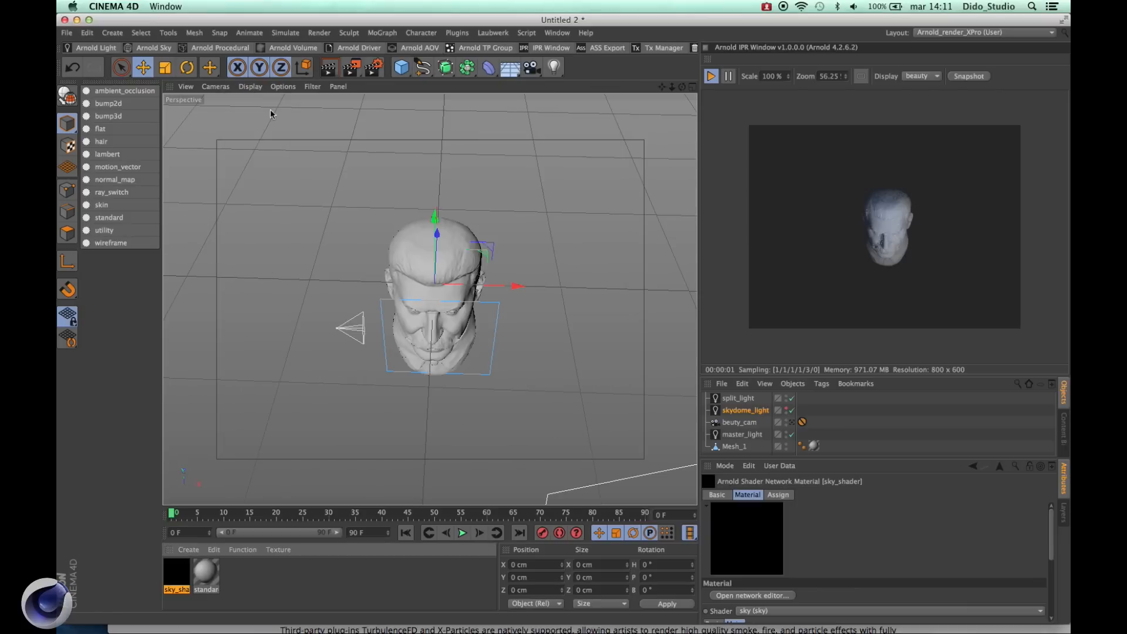
{"action": "left_click", "coordinate": [744, 411]}
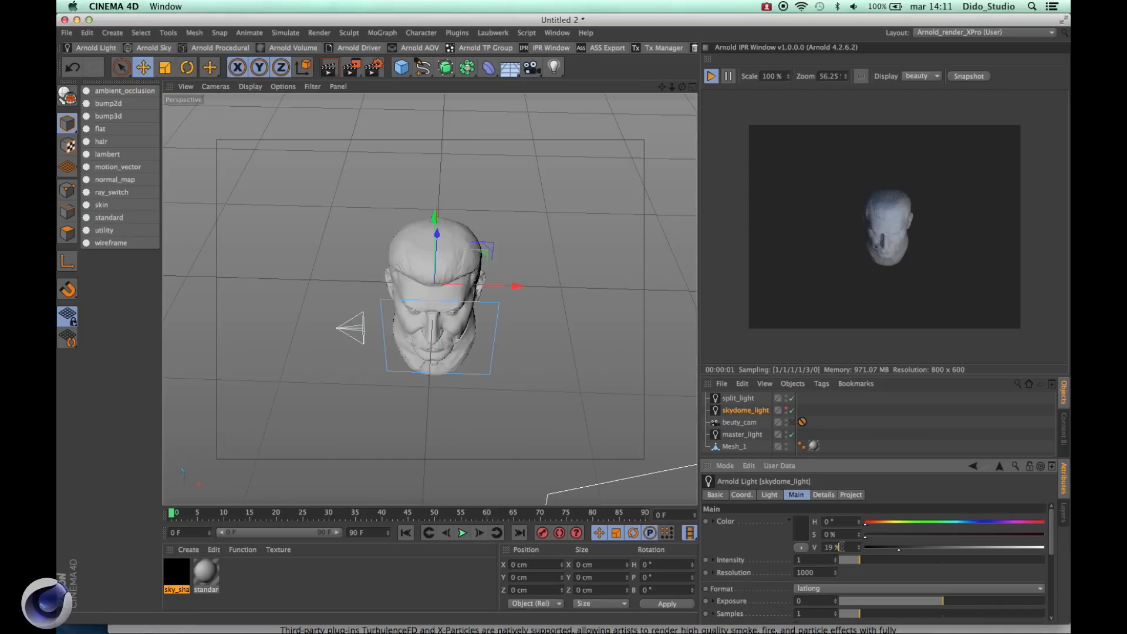
{"action": "type", "text": "17"}
{"action": "key", "text": "Return"}
Step: After checking the render through beuty_cam, move split_light to about X 7086 cm and Z -16634 cm in the free perspective view
{"action": "left_click", "coordinate": [791, 422]}
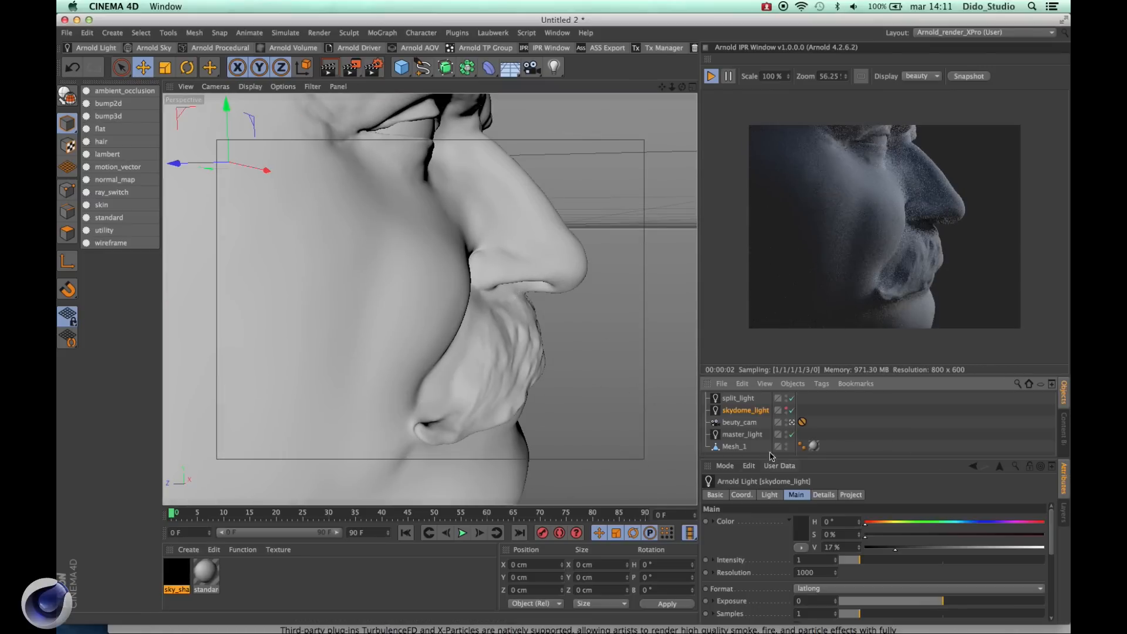
{"action": "left_click", "coordinate": [738, 398]}
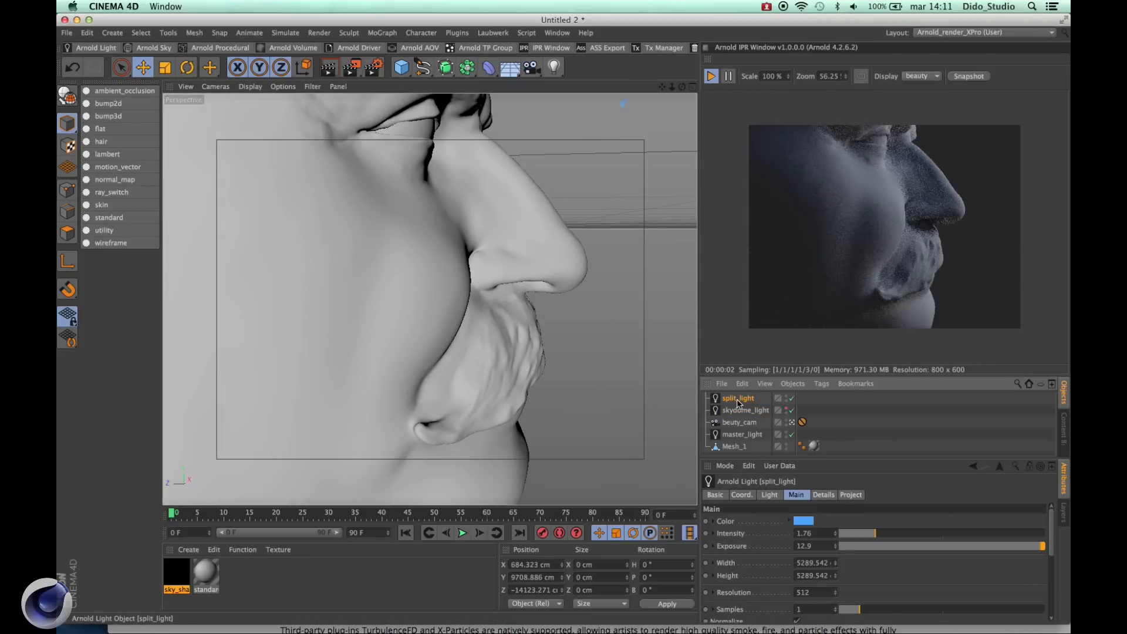
{"action": "left_click", "coordinate": [792, 422]}
{"action": "left_click_drag", "start_coordinate": [517, 346], "coordinate": [653, 350]}
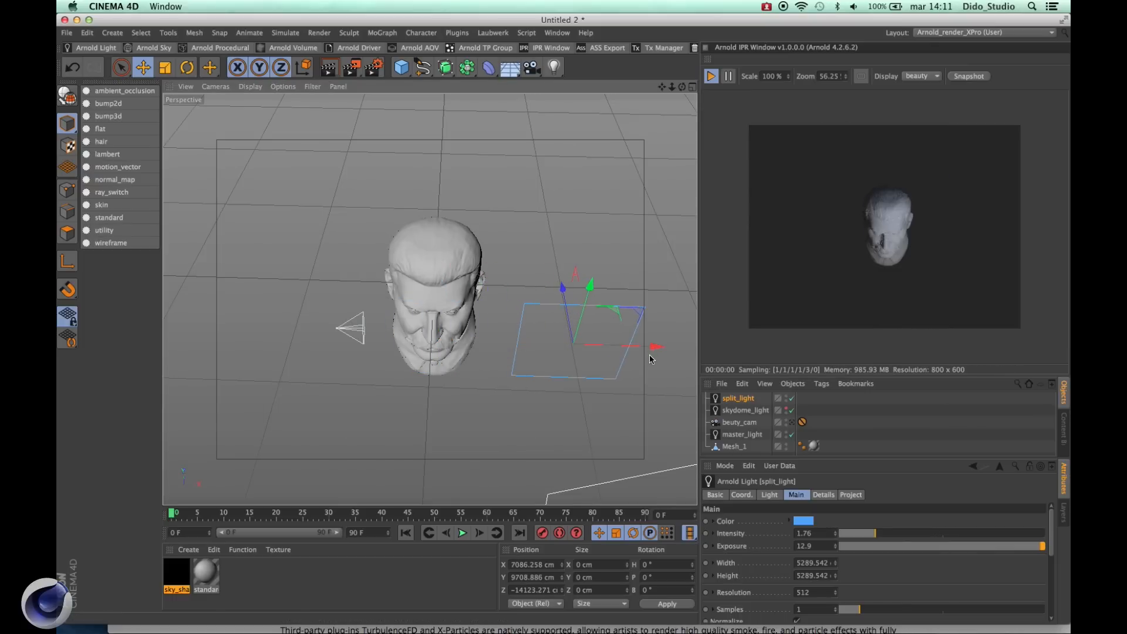
{"action": "left_click_drag", "start_coordinate": [554, 286], "coordinate": [508, 409]}
Step: In the Right view, rotate split_light to a pitch of about -25.5° and move it to about Y 7805 cm and Z -12649 cm
{"action": "scroll", "coordinate": [508, 409], "scroll_direction": "down", "scroll_amount": 5}
{"action": "middle_click", "coordinate": [508, 407]}
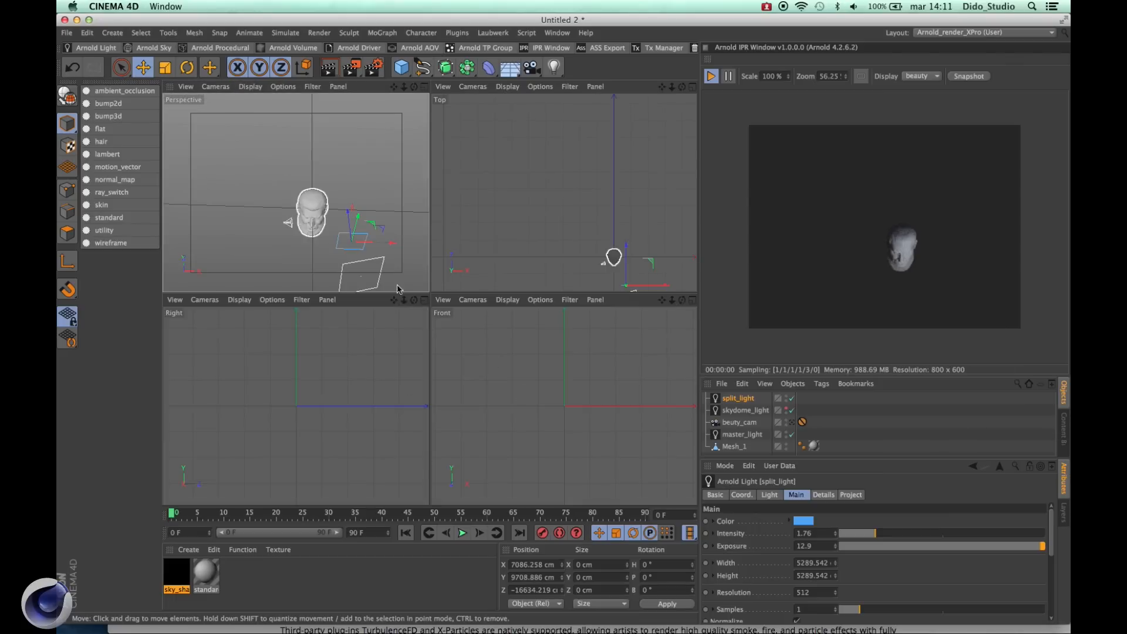
{"action": "middle_click", "coordinate": [336, 394]}
{"action": "scroll", "coordinate": [336, 395], "scroll_direction": "down", "scroll_amount": 10}
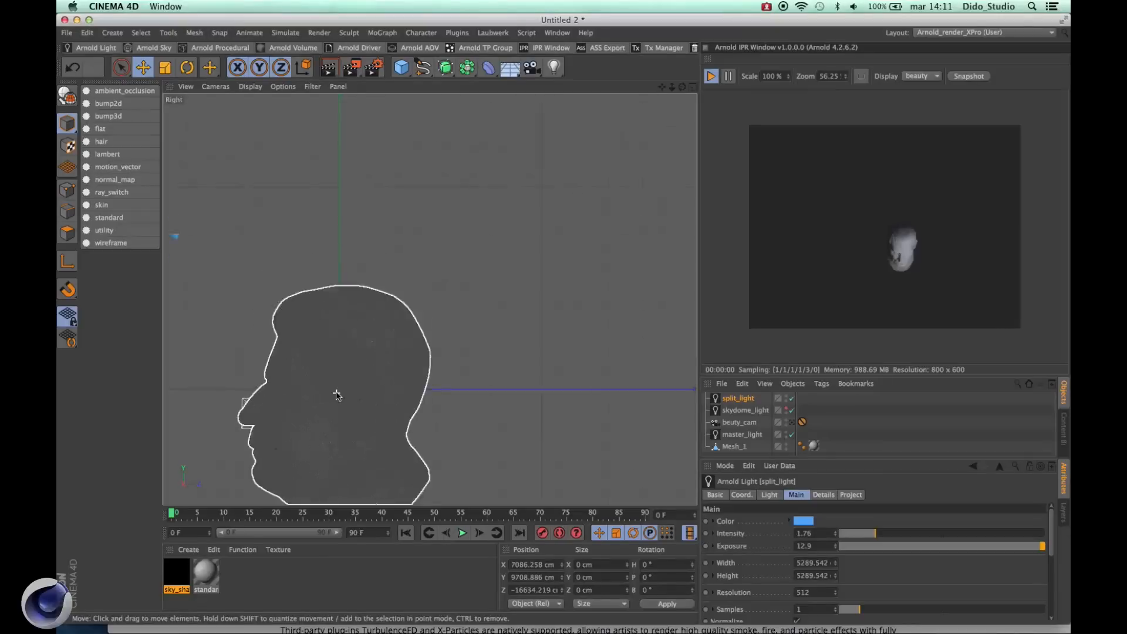
{"action": "middle_click_drag", "start_coordinate": [337, 394], "coordinate": [397, 433], "text": "alt"}
{"action": "key", "text": "r"}
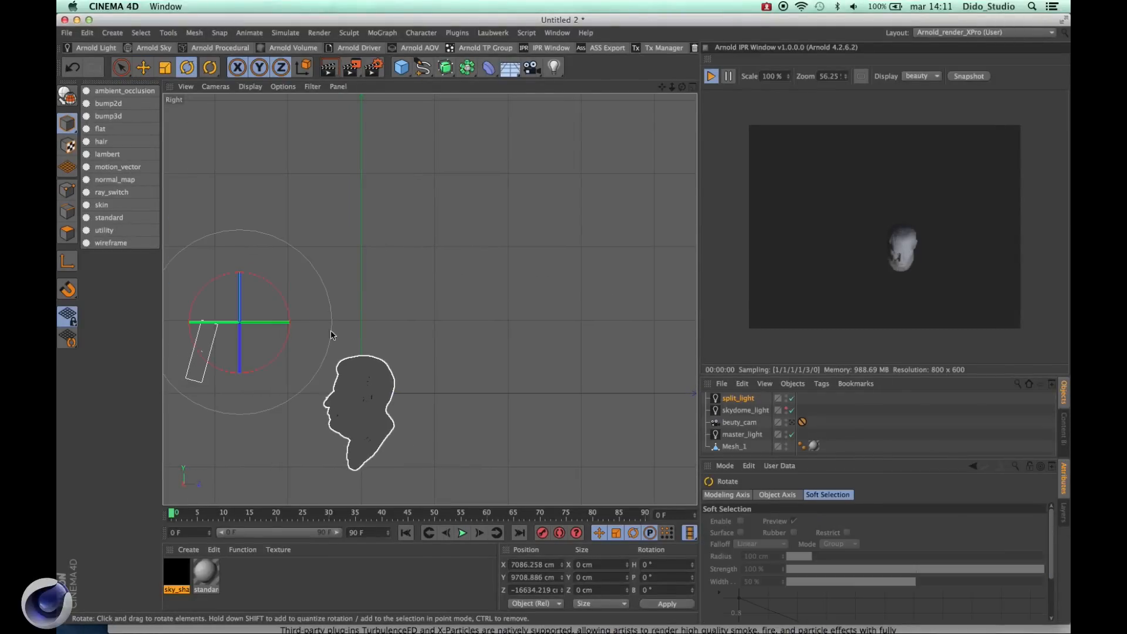
{"action": "left_click_drag", "start_coordinate": [290, 314], "coordinate": [324, 397]}
{"action": "key", "text": "e"}
{"action": "middle_click", "coordinate": [357, 346]}
{"action": "middle_click", "coordinate": [353, 195]}
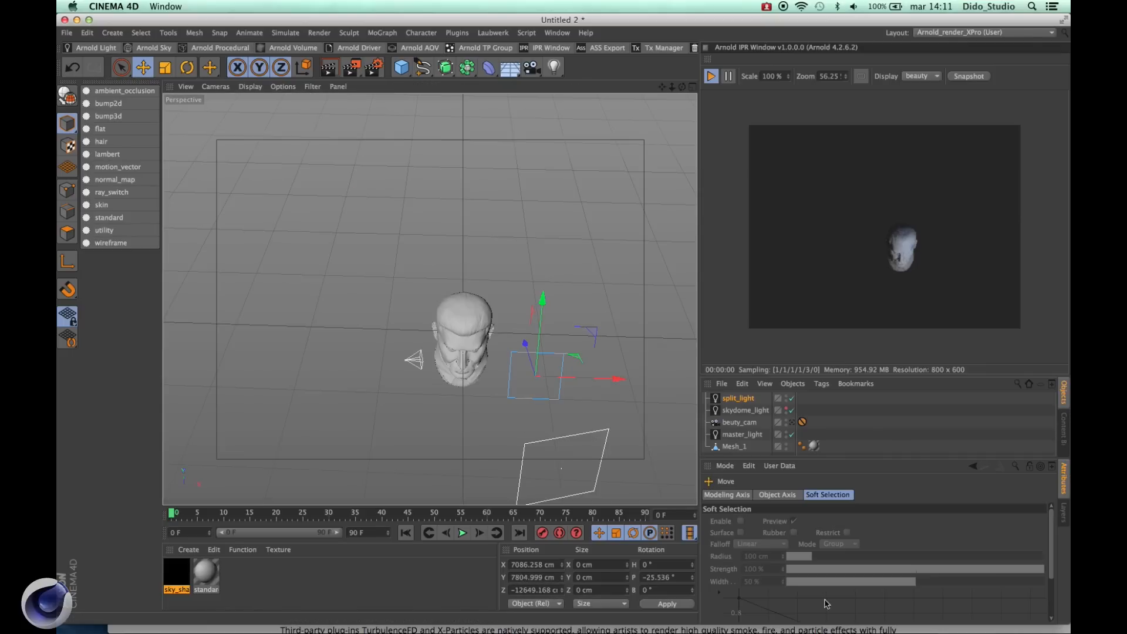
Step: Look through the beuty_cam camera and show its object properties
{"action": "left_click", "coordinate": [791, 423]}
{"action": "left_click", "coordinate": [791, 423]}
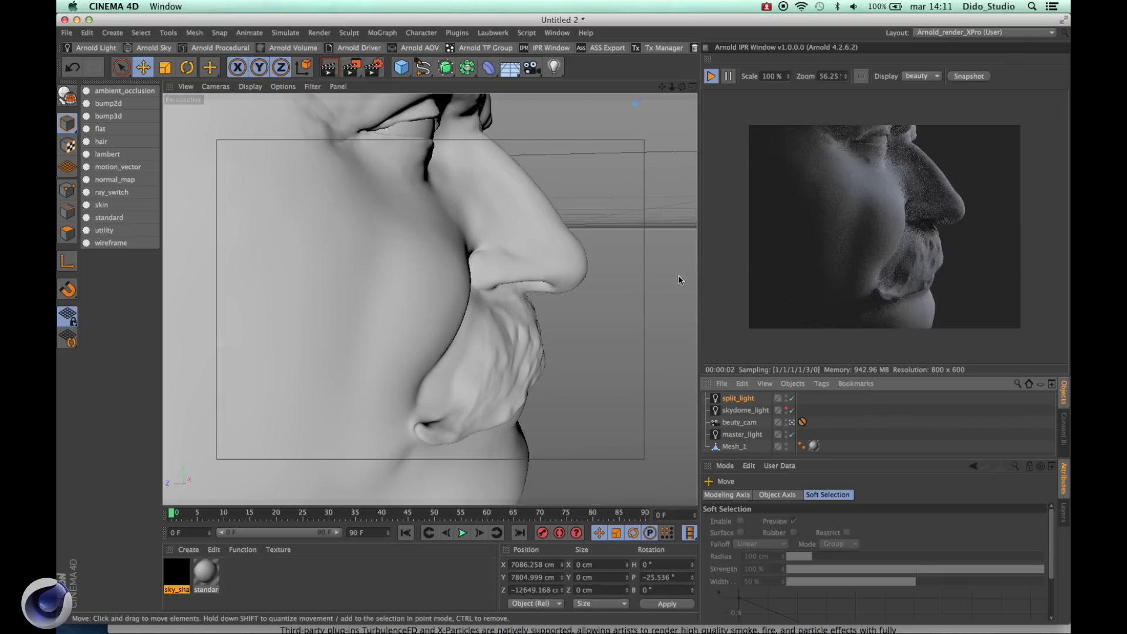
{"action": "left_click", "coordinate": [754, 423]}
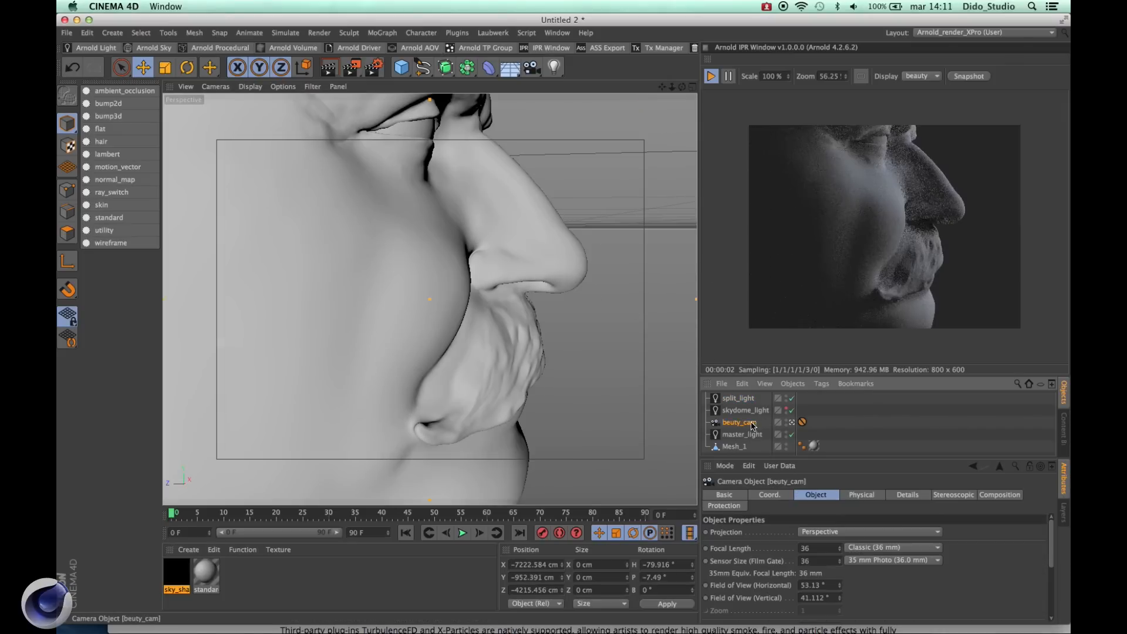
Step: Duplicate beuty_cam, remove the copy's Protection tag and look through the duplicated camera
{"action": "left_click_drag", "start_coordinate": [752, 419], "coordinate": [744, 416]}
{"action": "left_click", "coordinate": [802, 423]}
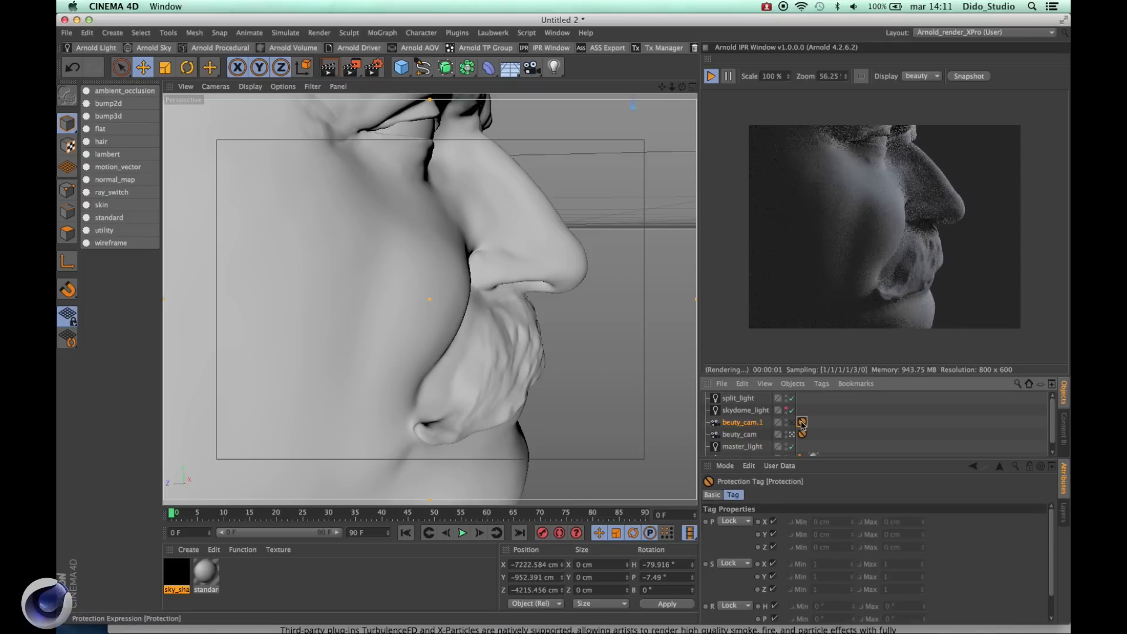
{"action": "key", "text": "Delete"}
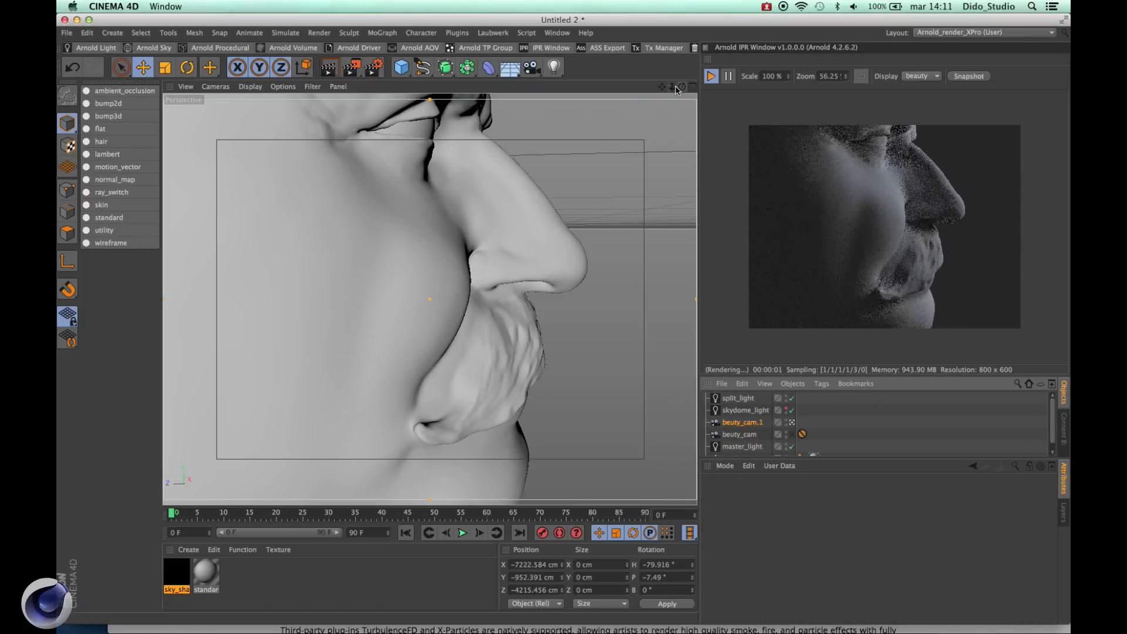
{"action": "left_click", "coordinate": [792, 423]}
Step: Reframe the beuty_cam.1 shot farther back and slightly rotated to frame more of the head in profile
{"action": "left_click_drag", "start_coordinate": [672, 86], "coordinate": [619, 86]}
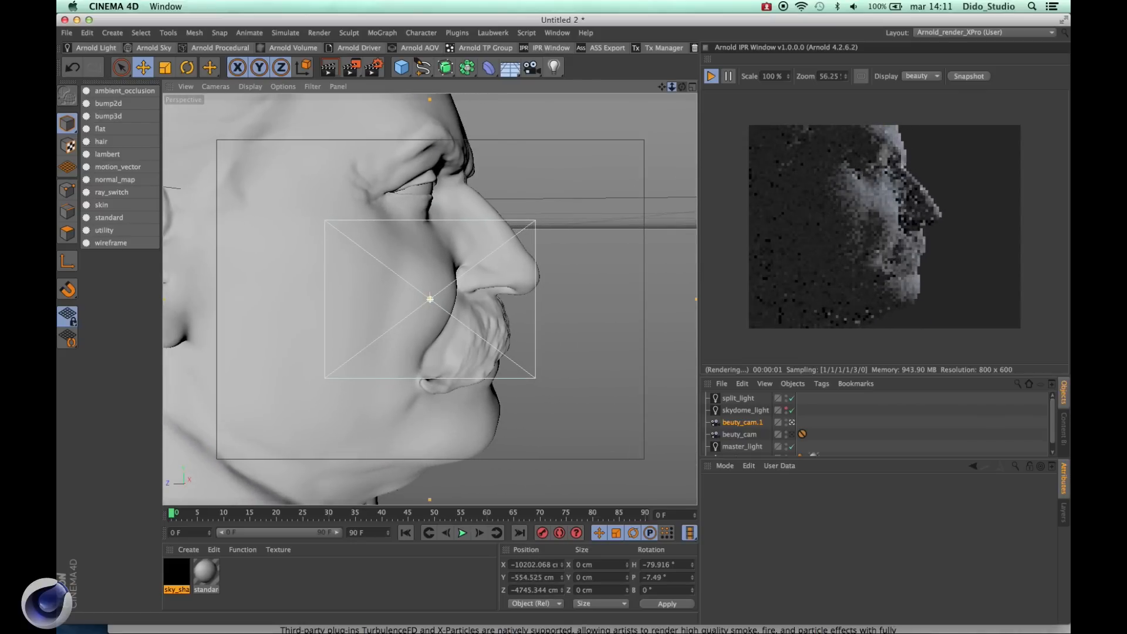
{"action": "middle_click_drag", "start_coordinate": [498, 181], "coordinate": [582, 229], "text": "alt"}
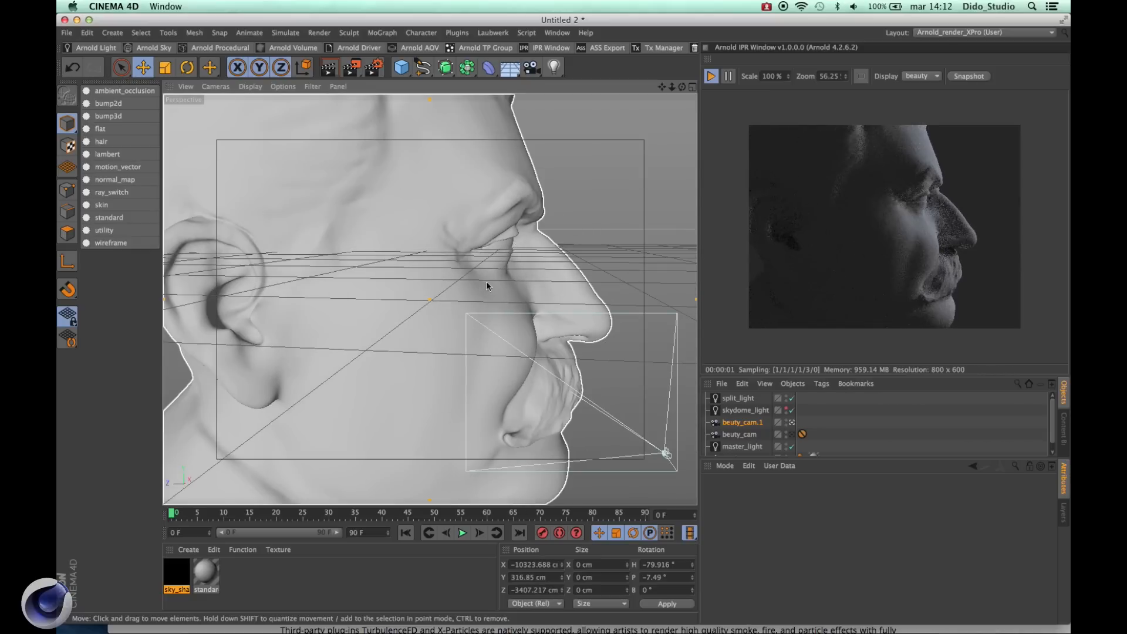
{"action": "left_click_drag", "start_coordinate": [503, 266], "coordinate": [432, 291], "text": "alt"}
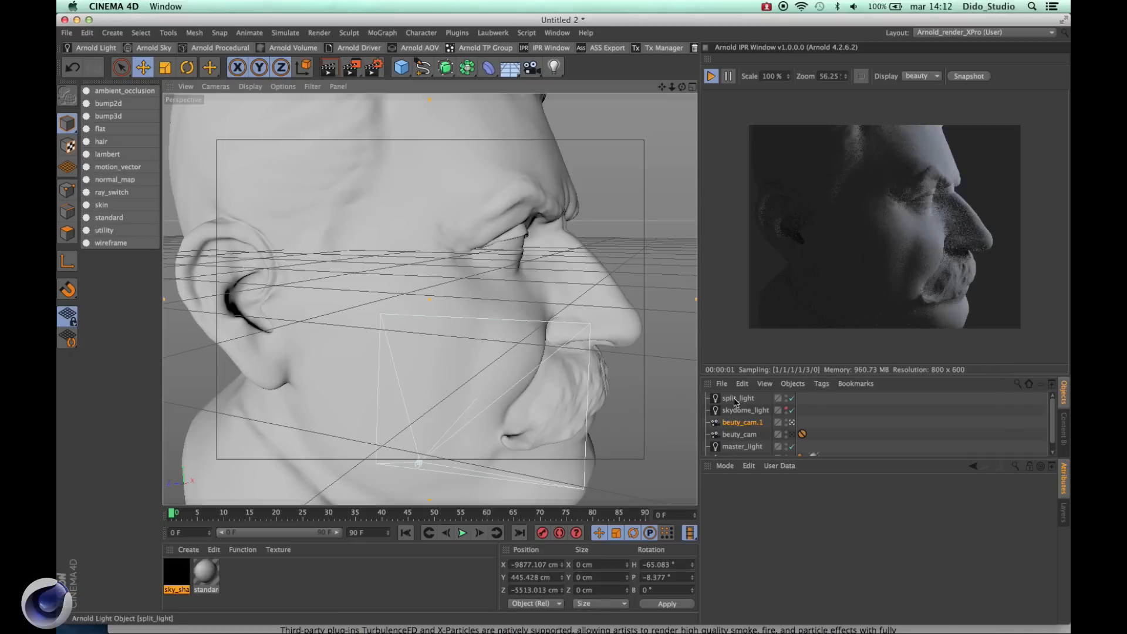
Step: Copy the Protection tag from beuty_cam onto beuty_cam.1
{"action": "left_click", "coordinate": [755, 413]}
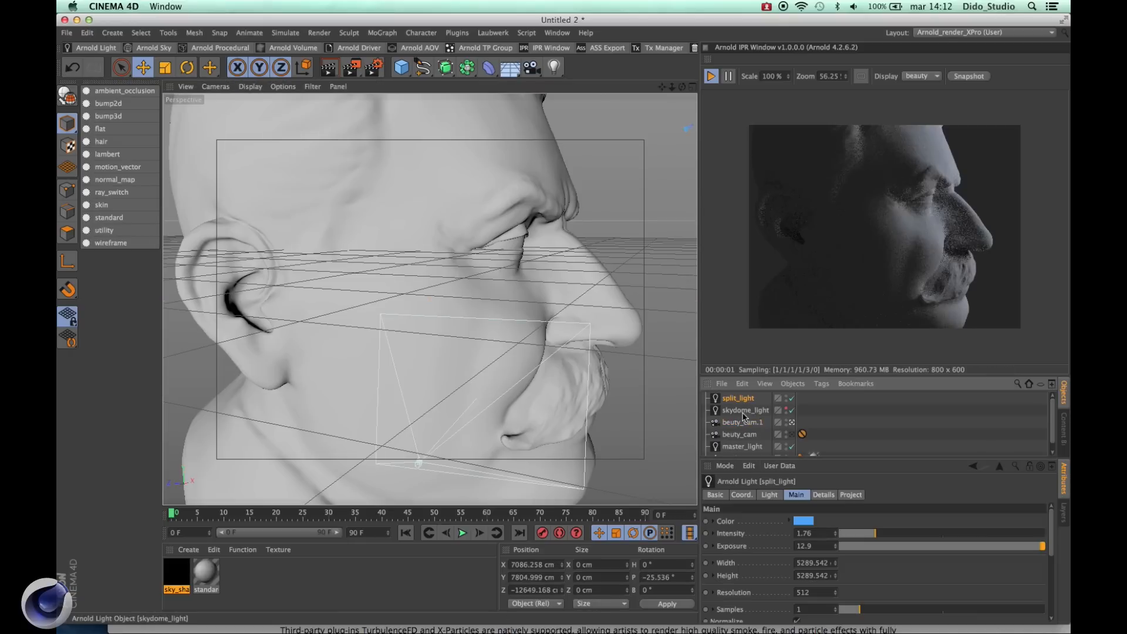
{"action": "left_click", "coordinate": [741, 447]}
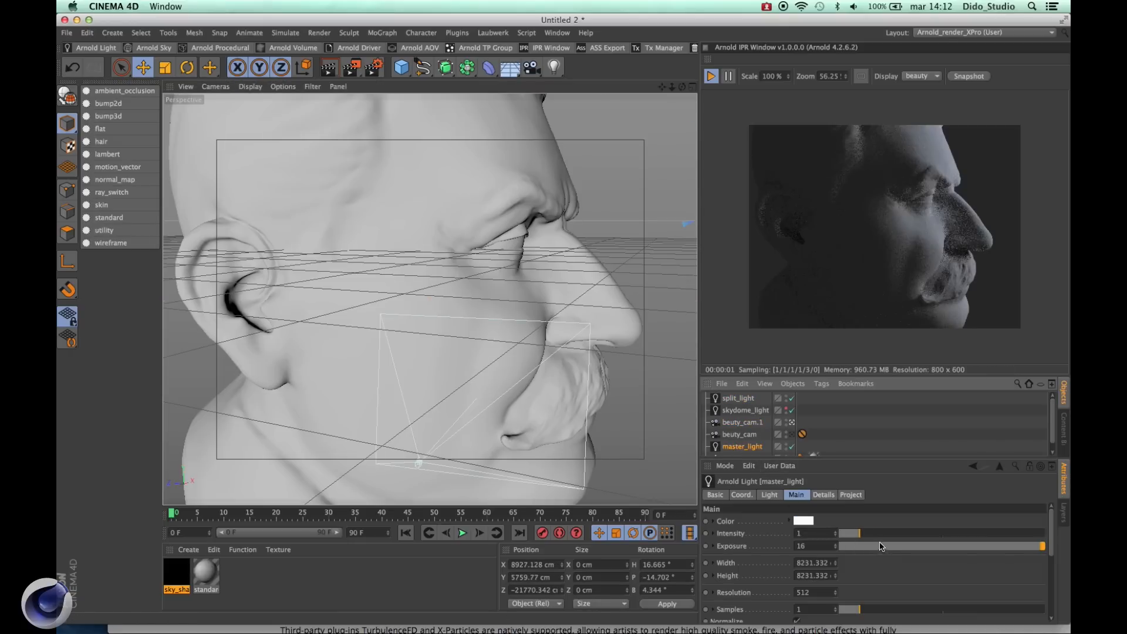
{"action": "middle_click", "coordinate": [513, 342]}
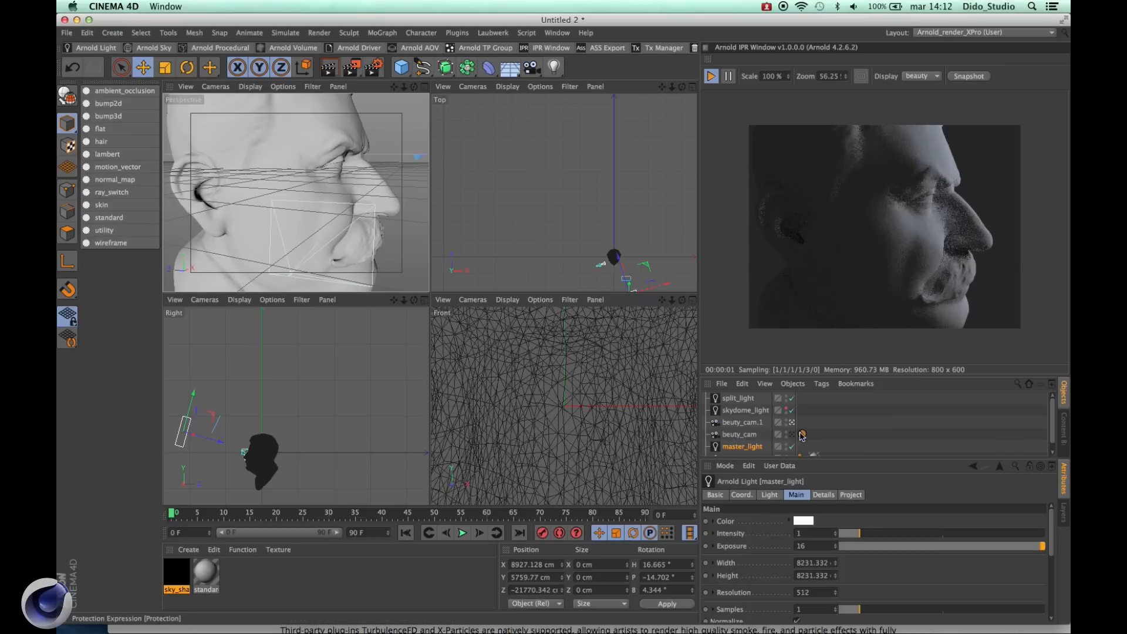
{"action": "left_click_drag", "start_coordinate": [801, 435], "coordinate": [802, 422], "text": "ctrl"}
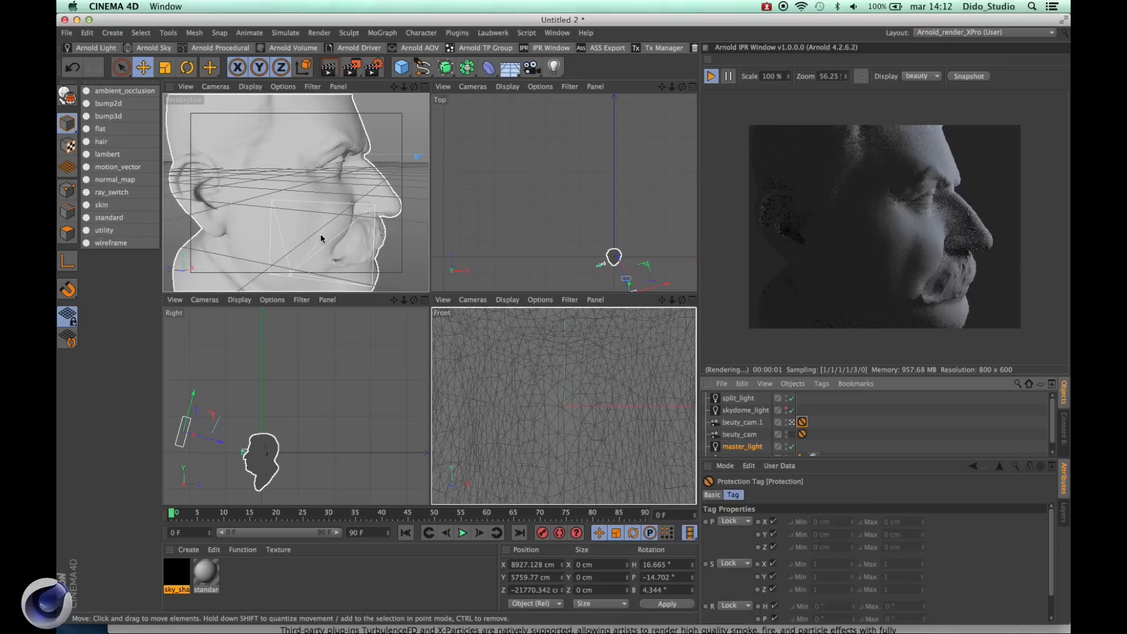
Step: Move master_light closer to the face in the Right view, to about X 6668, Y 3693, Z -14224 cm
{"action": "left_click", "coordinate": [195, 483]}
{"action": "left_click_drag", "start_coordinate": [213, 440], "coordinate": [244, 449]}
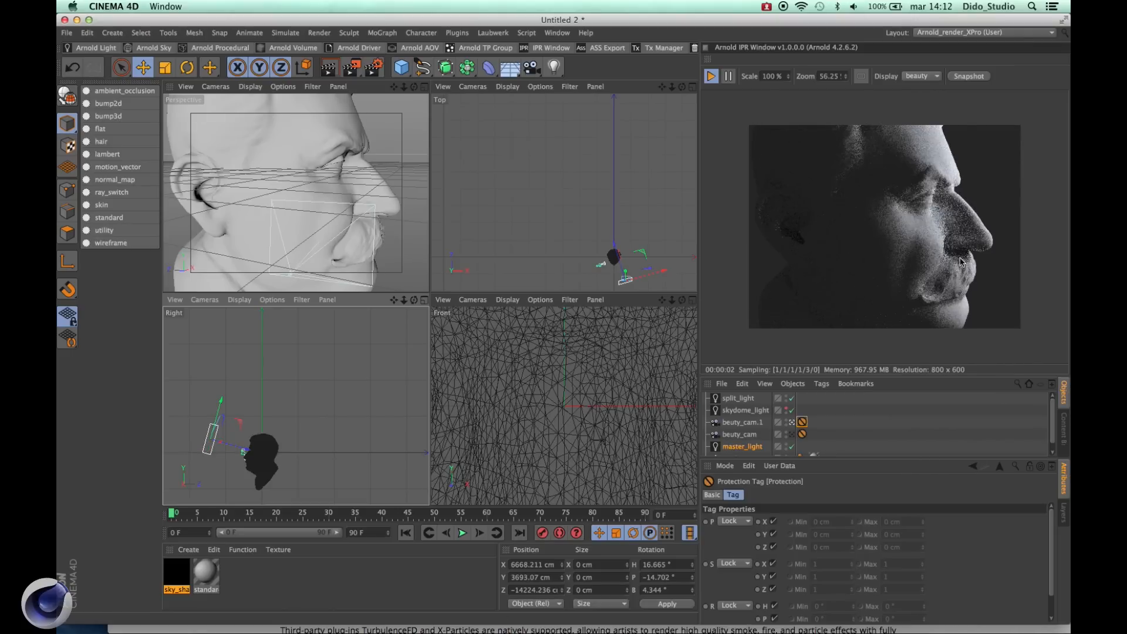
{"action": "middle_click", "coordinate": [399, 194]}
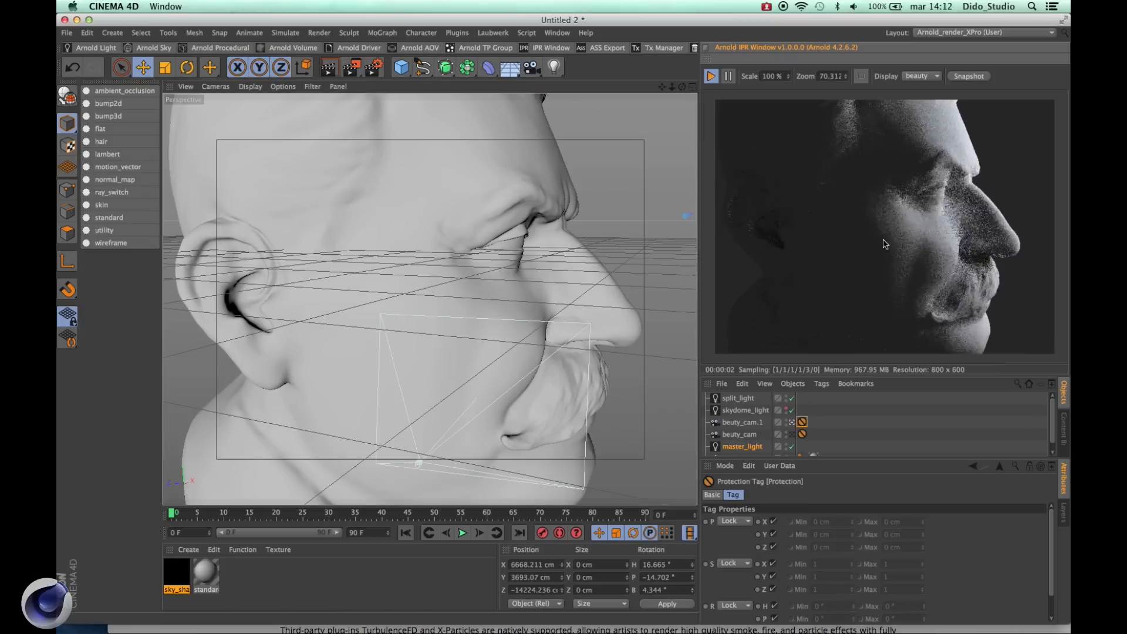
{"action": "scroll", "coordinate": [885, 244], "scroll_direction": "up", "scroll_amount": 1}
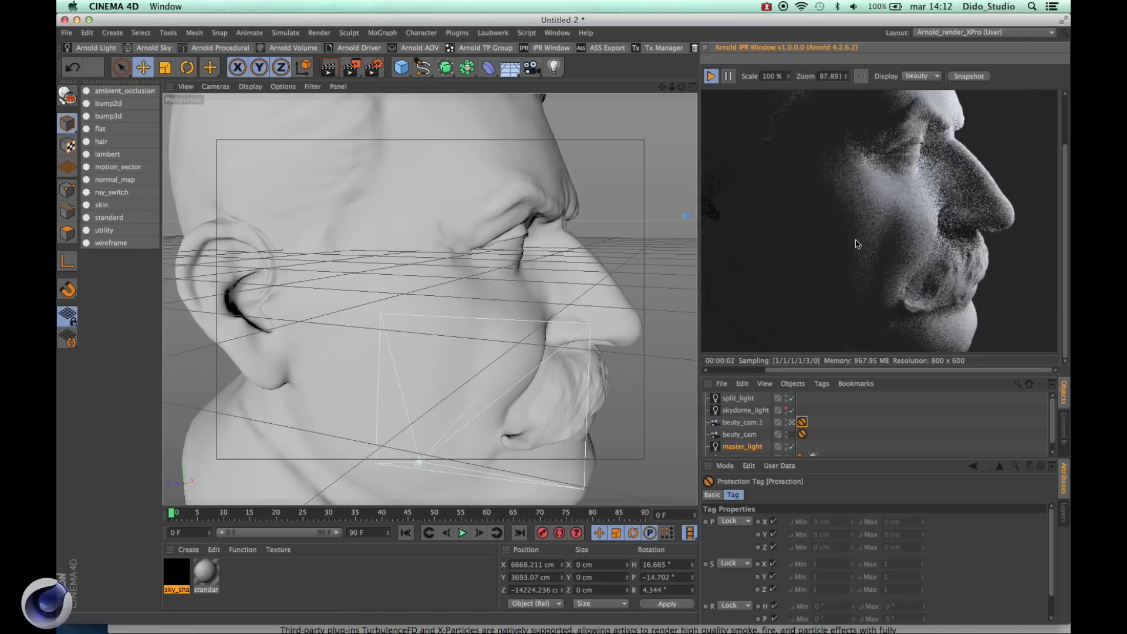
{"action": "left_click", "coordinate": [207, 573]}
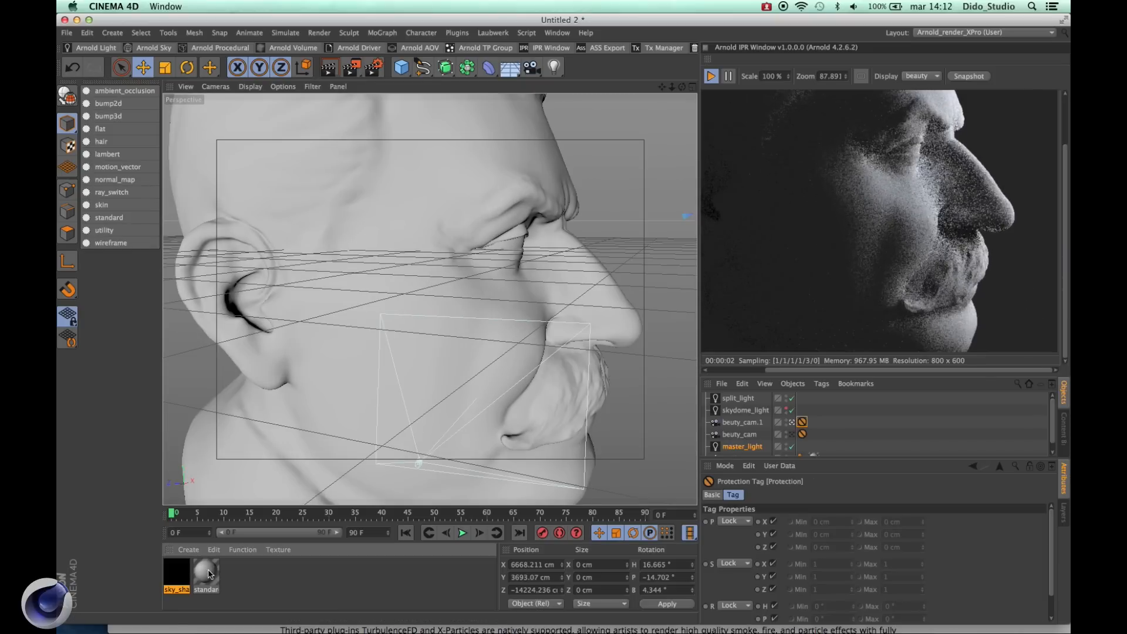
{"action": "left_click_drag", "start_coordinate": [210, 576], "coordinate": [411, 439]}
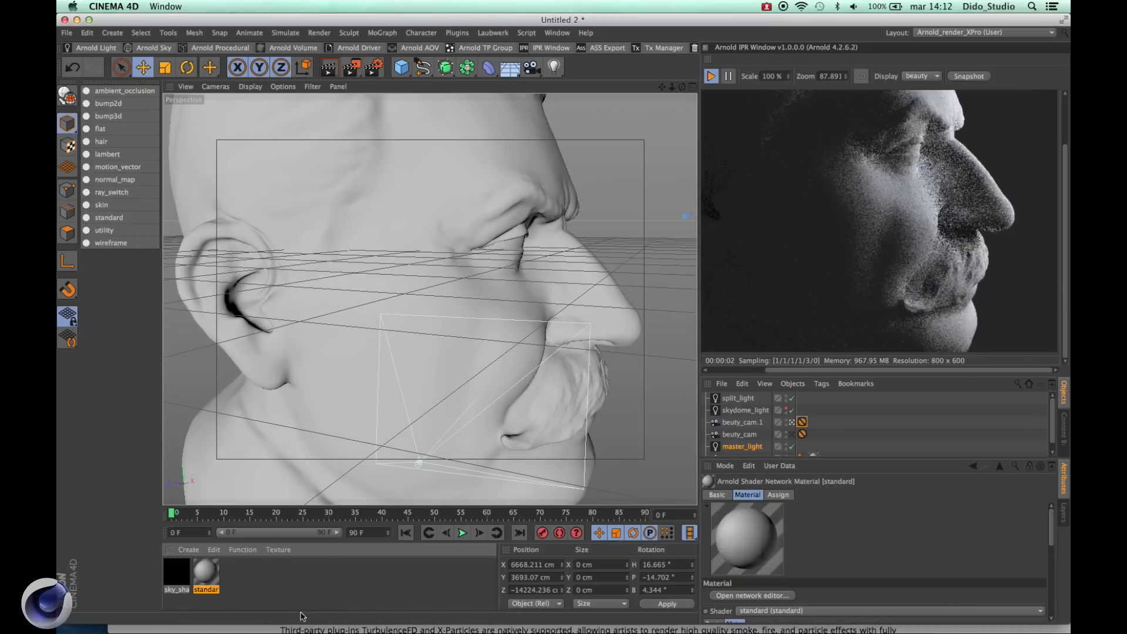
{"action": "left_click", "coordinate": [185, 575]}
{"action": "left_click", "coordinate": [742, 410]}
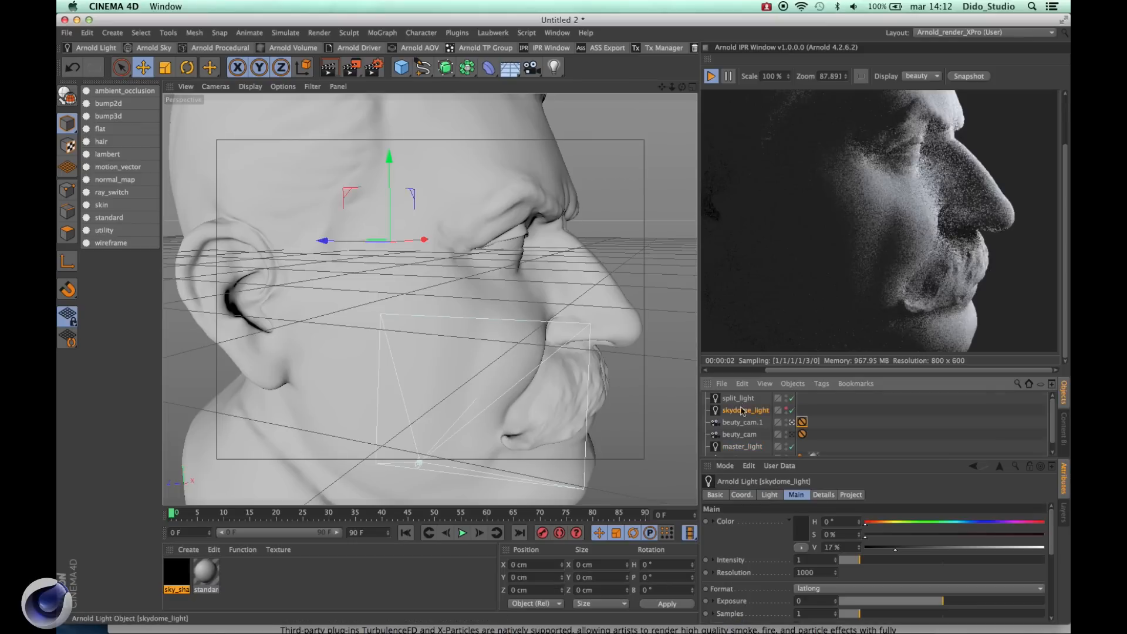
Step: Try exposures of 16 and 12 on master_light and set the exposure to 15
{"action": "left_click", "coordinate": [743, 446]}
{"action": "left_click_drag", "start_coordinate": [1034, 550], "coordinate": [904, 548]}
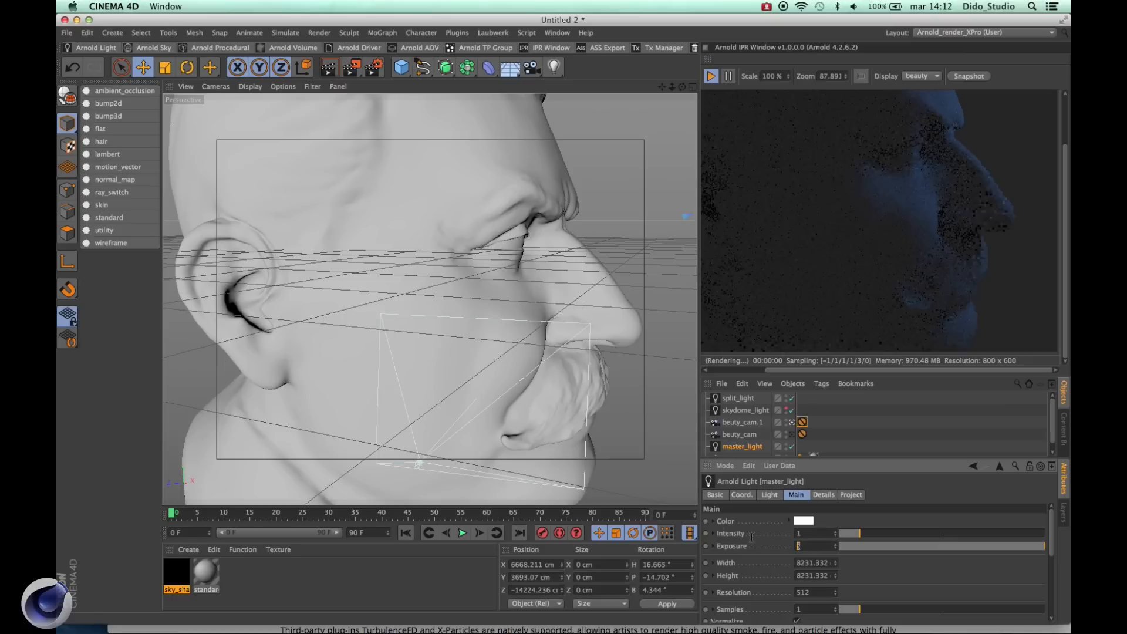
{"action": "type", "text": "16"}
{"action": "key", "text": "Return"}
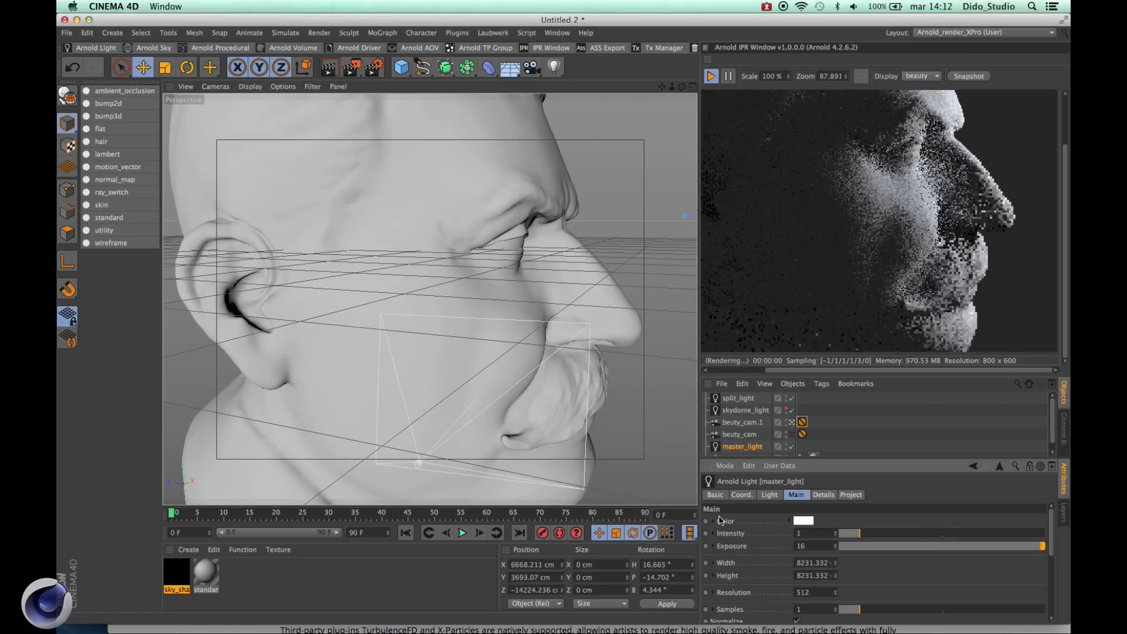
{"action": "type", "text": "1"}
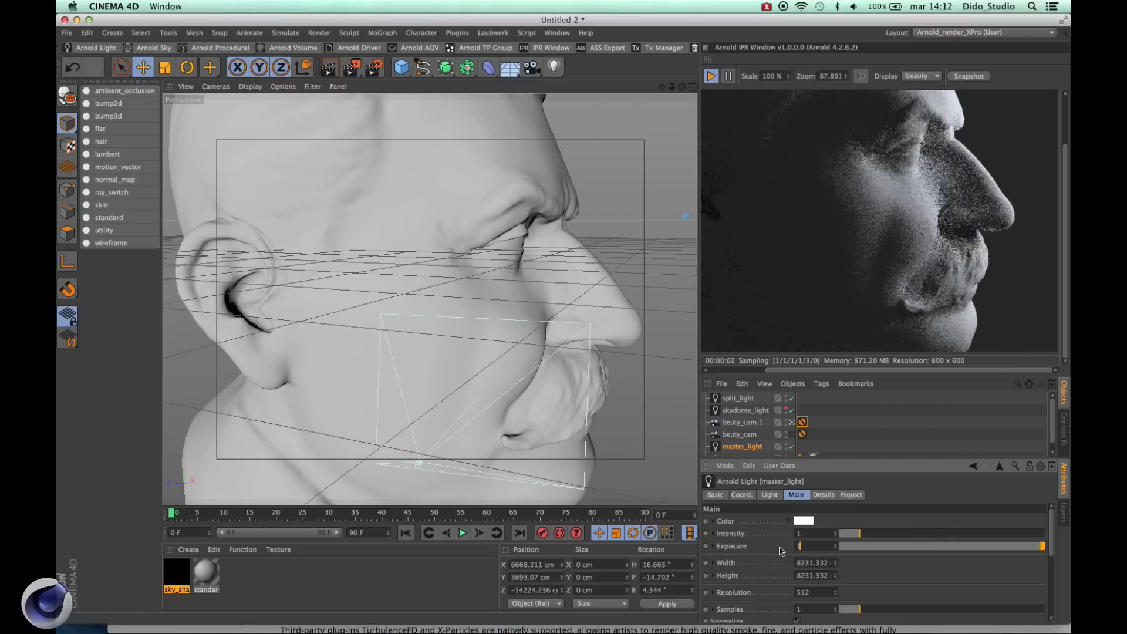
{"action": "type", "text": "2"}
{"action": "key", "text": "Return"}
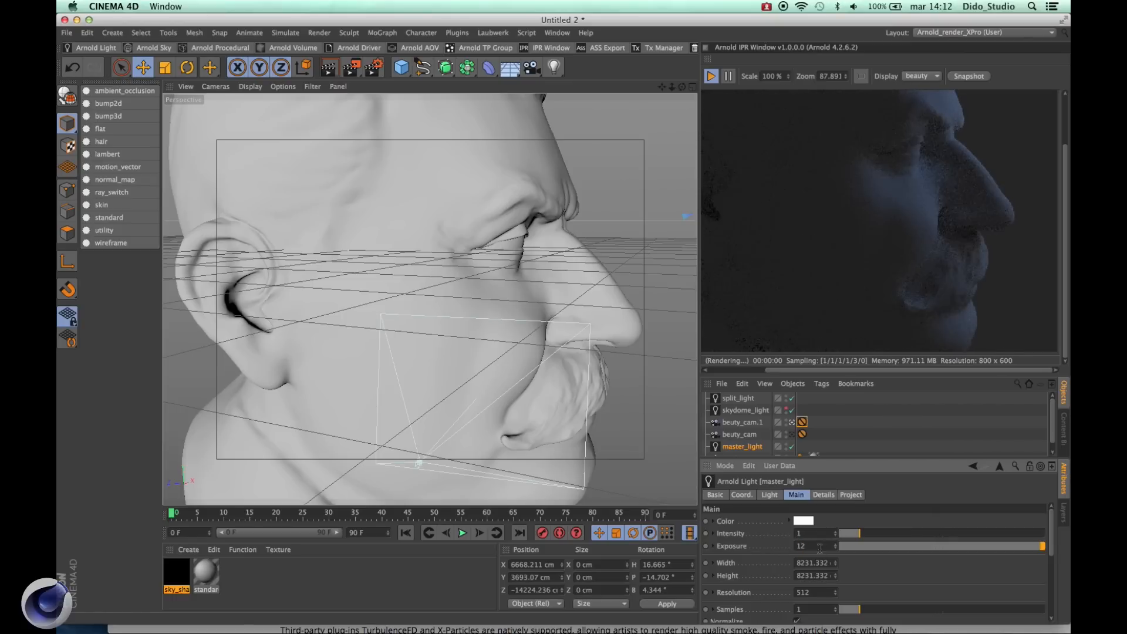
{"action": "type", "text": "15"}
{"action": "key", "text": "Return"}
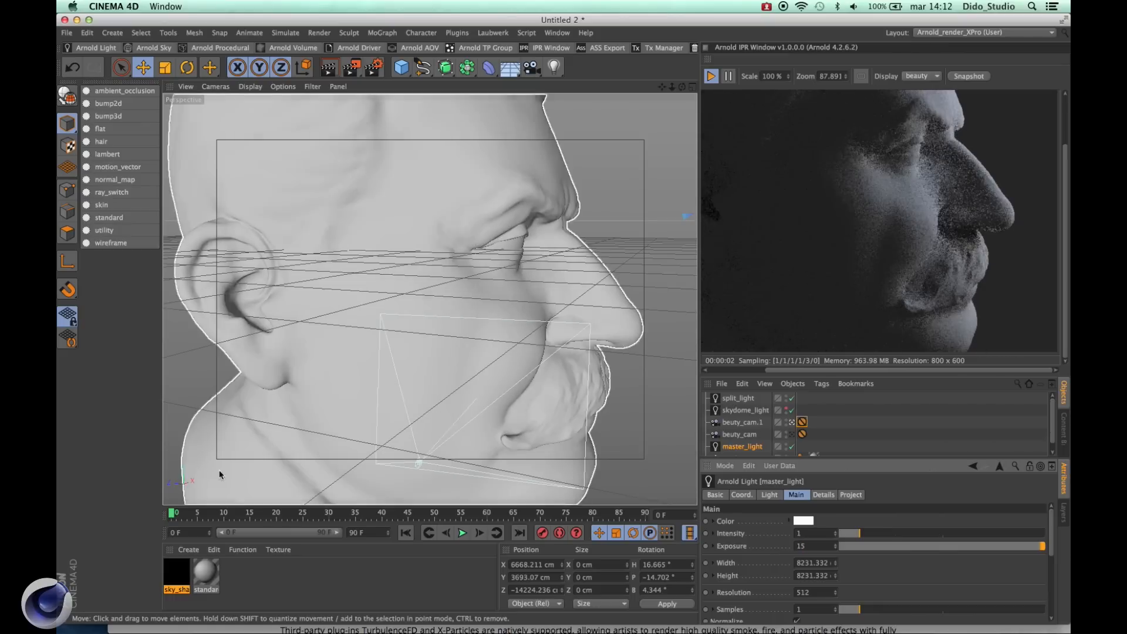
Step: Set the diffuse weight of the standard material to 0
{"action": "double_click", "coordinate": [217, 569]}
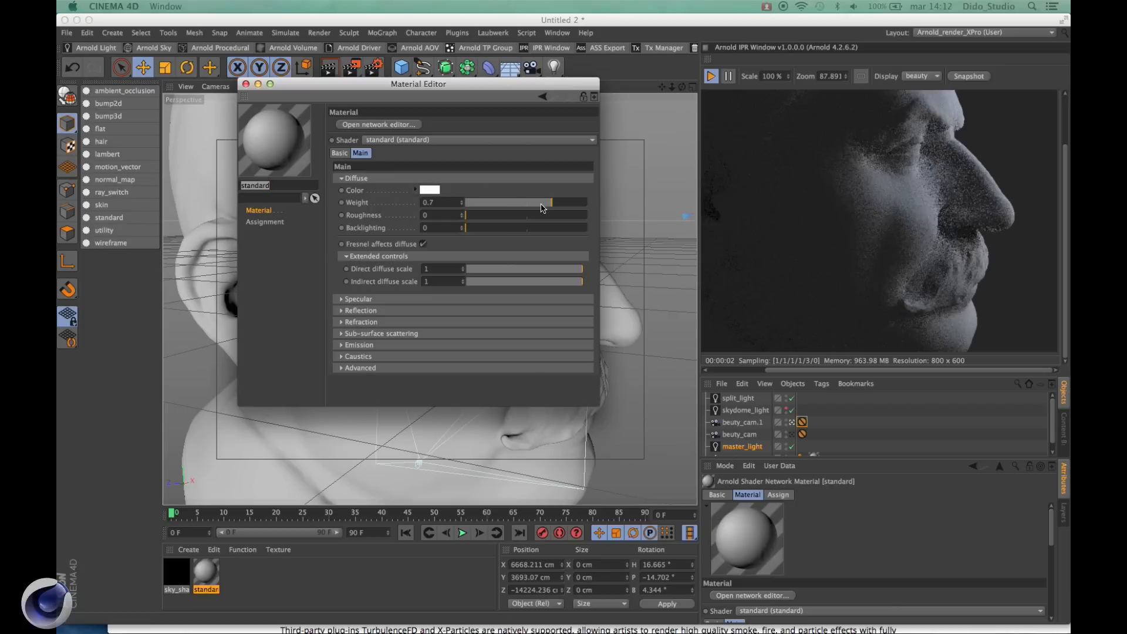
{"action": "left_click_drag", "start_coordinate": [543, 208], "coordinate": [440, 208]}
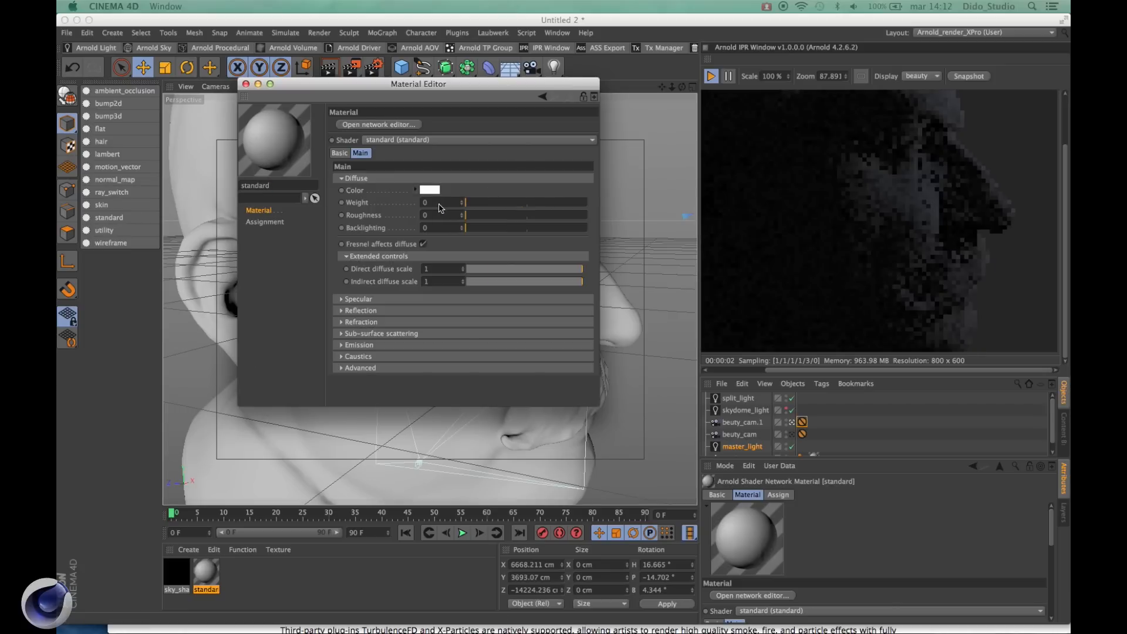
{"action": "left_click", "coordinate": [341, 179]}
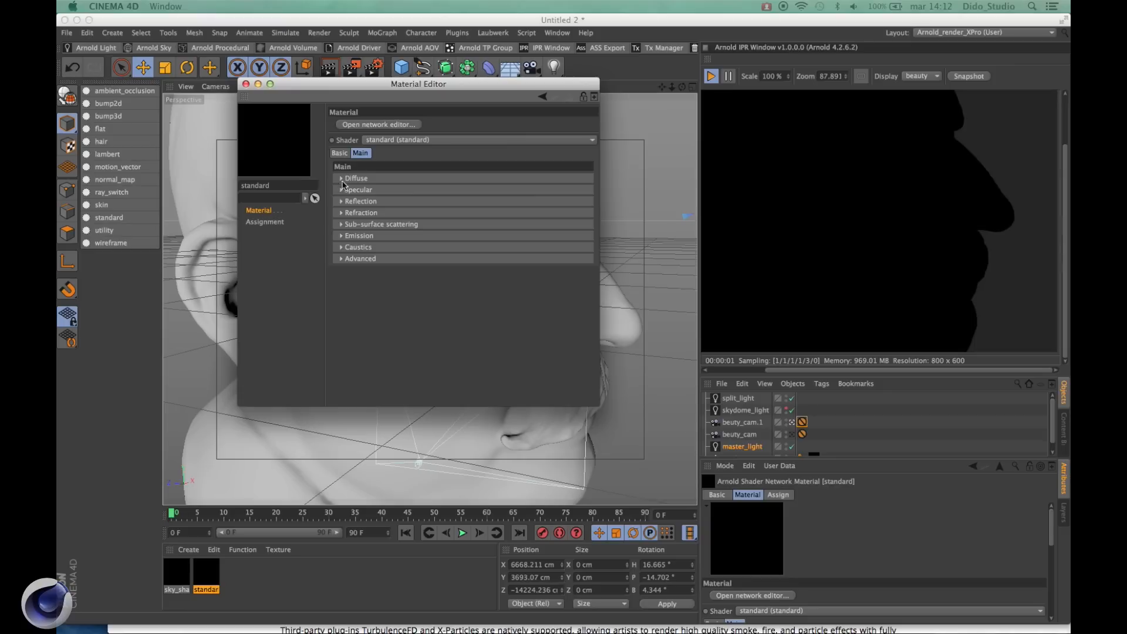
Step: Set the standard material's sub-surface scattering weight to 0.38 and close the Material Editor
{"action": "left_click", "coordinate": [341, 225]}
{"action": "double_click", "coordinate": [394, 249]}
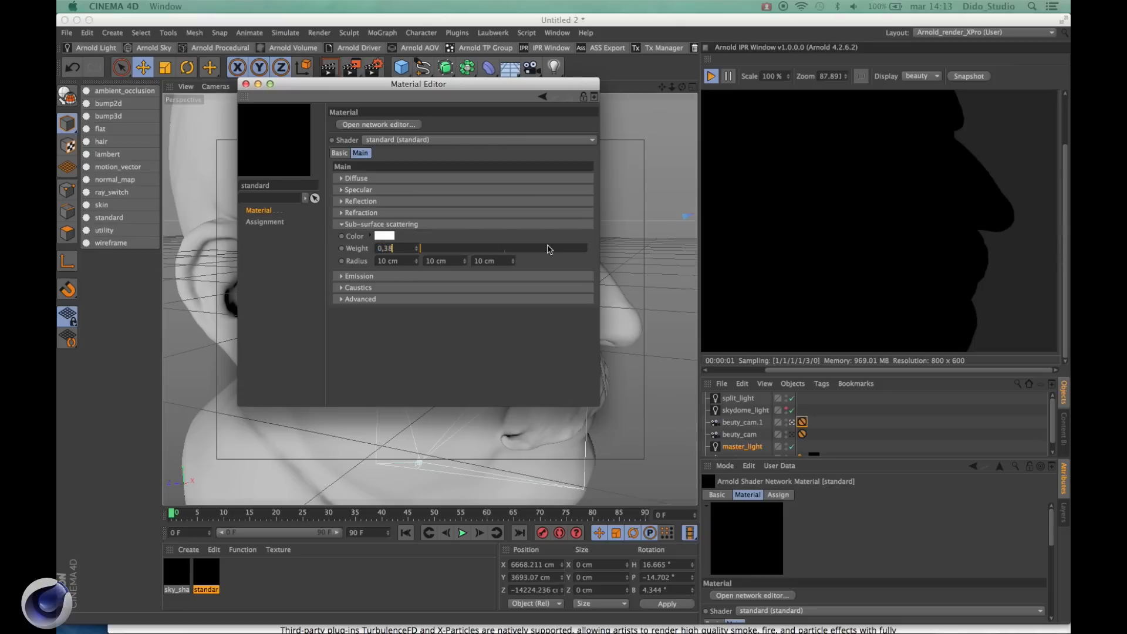
{"action": "type", "text": "0,380"}
{"action": "key", "text": "Return"}
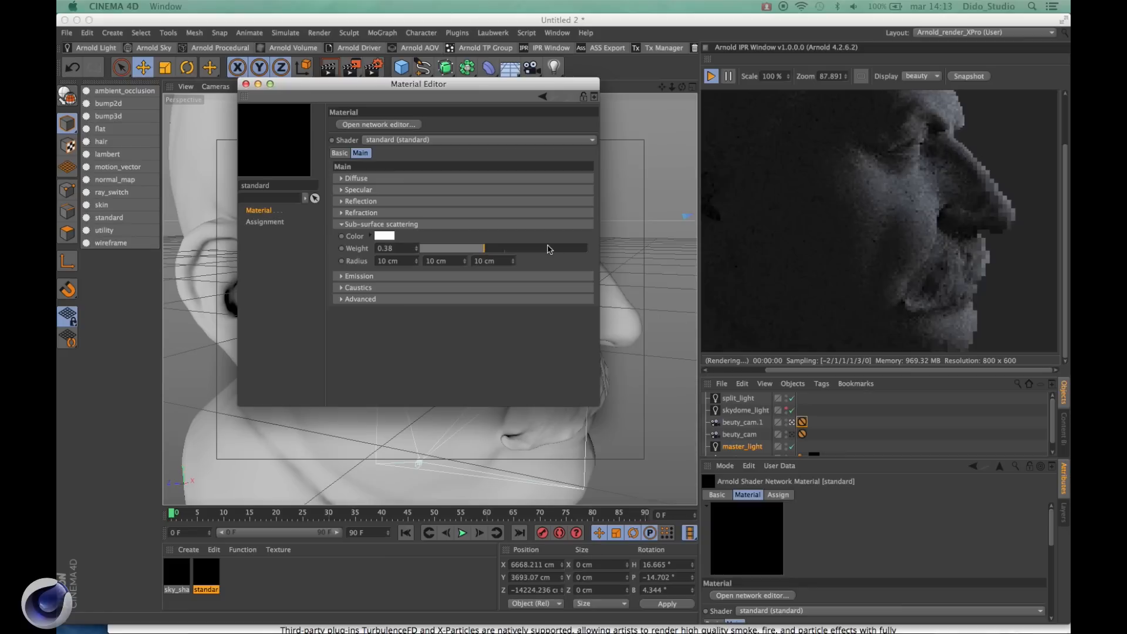
{"action": "left_click", "coordinate": [246, 83]}
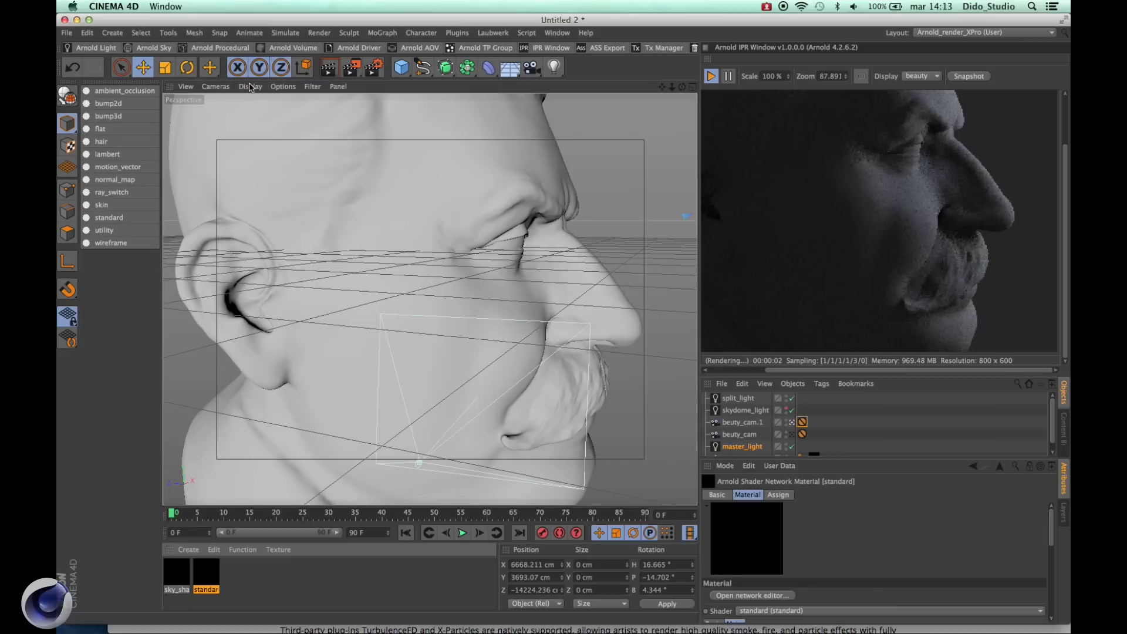
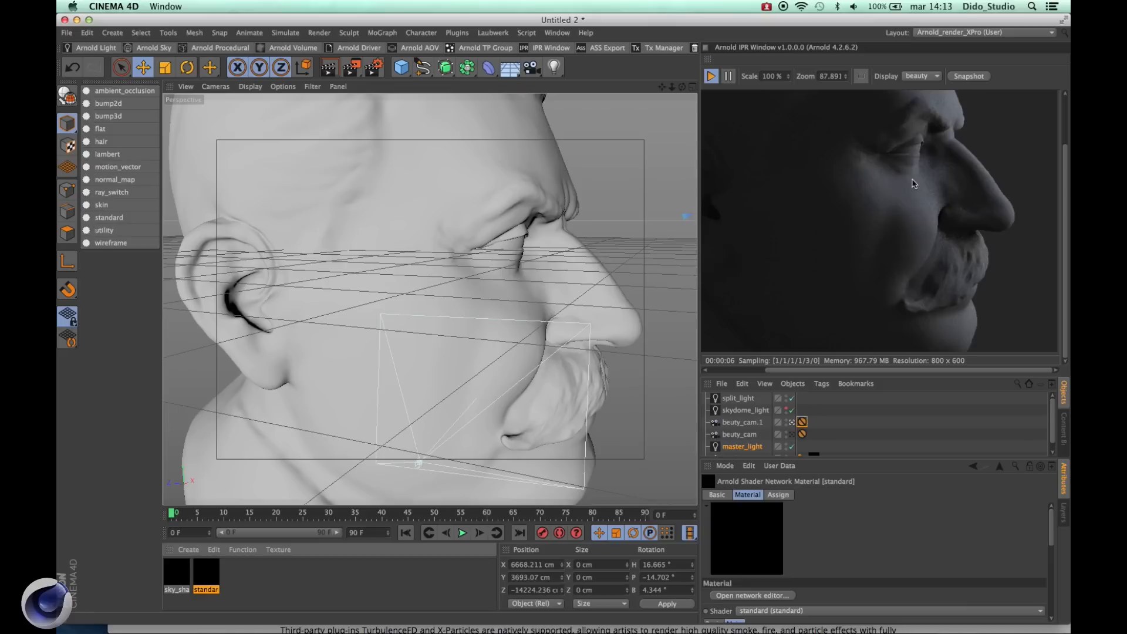
Step: Take a snapshot of the IPR render, view the newest image in the Picture Viewer history and close the viewer
{"action": "left_click", "coordinate": [968, 77]}
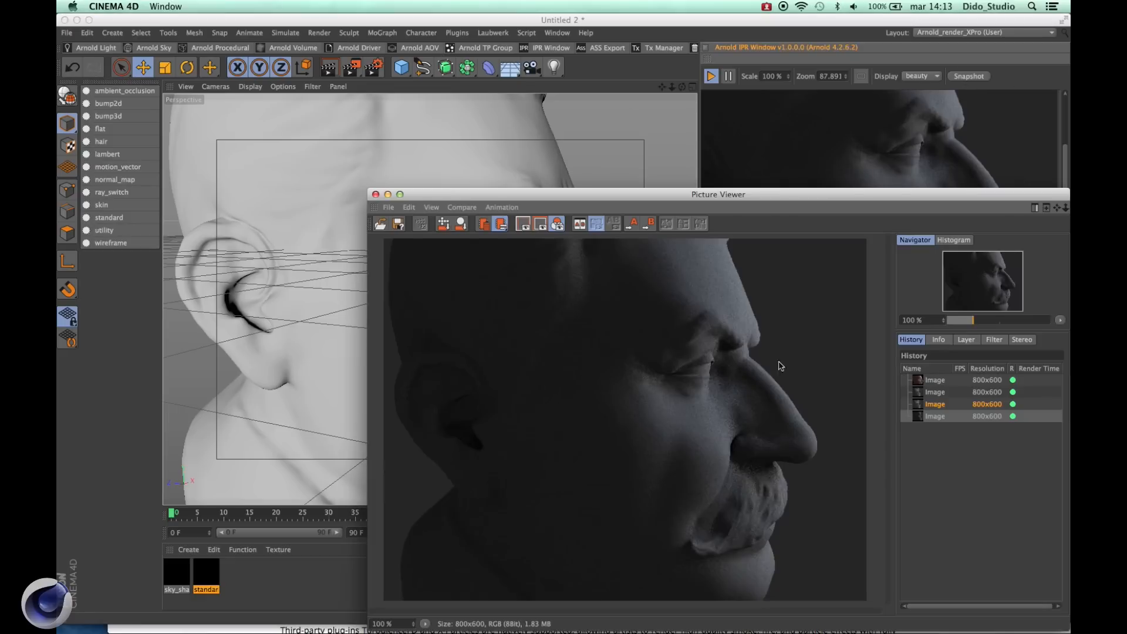
{"action": "left_click_drag", "start_coordinate": [748, 195], "coordinate": [519, 136]}
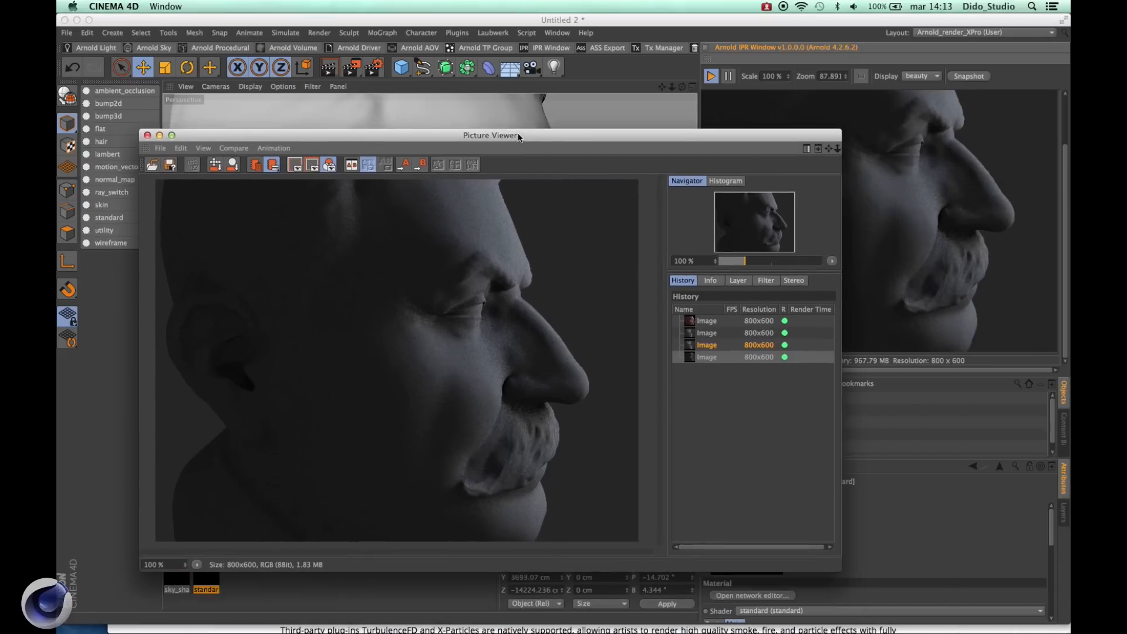
{"action": "left_click", "coordinate": [709, 357]}
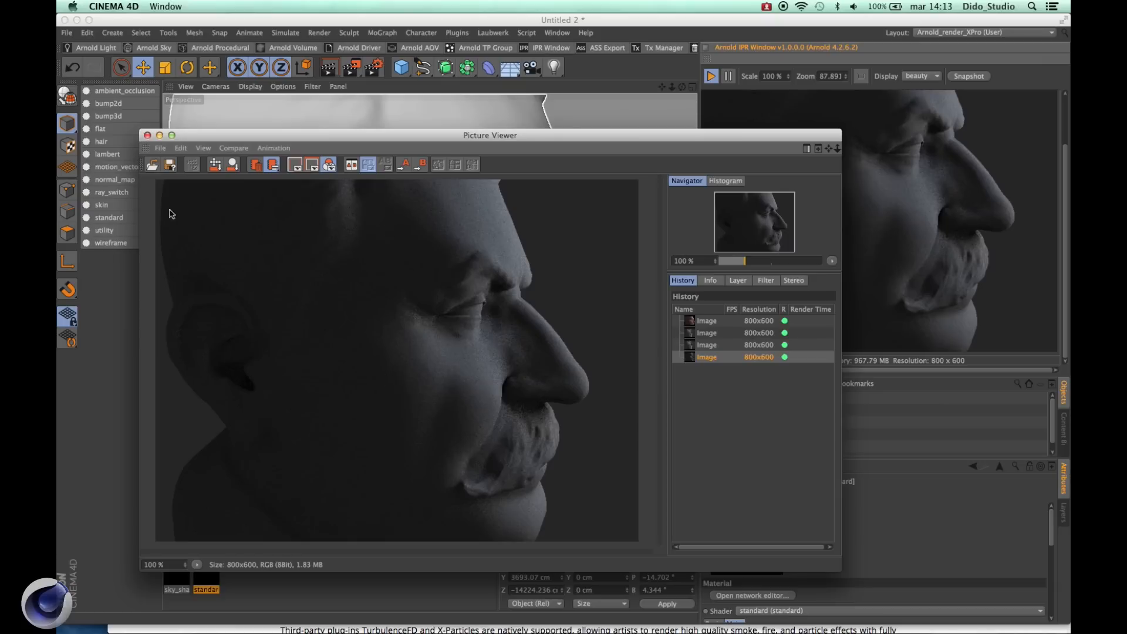
{"action": "left_click", "coordinate": [147, 135]}
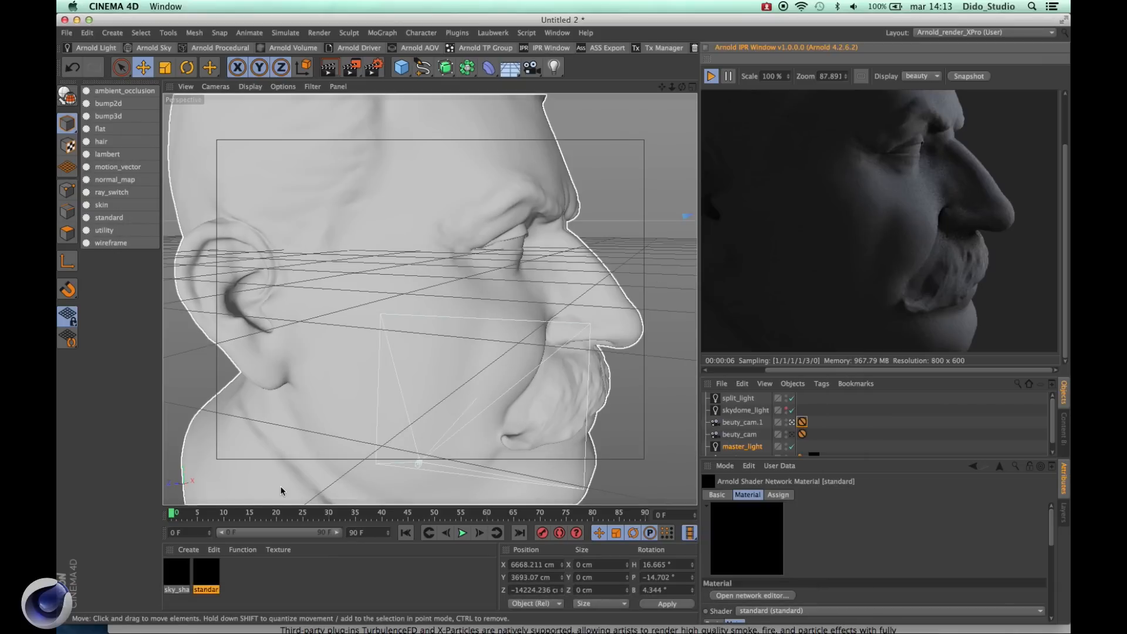
Step: Stop the IPR render and deselect the standard material
{"action": "left_click", "coordinate": [709, 75]}
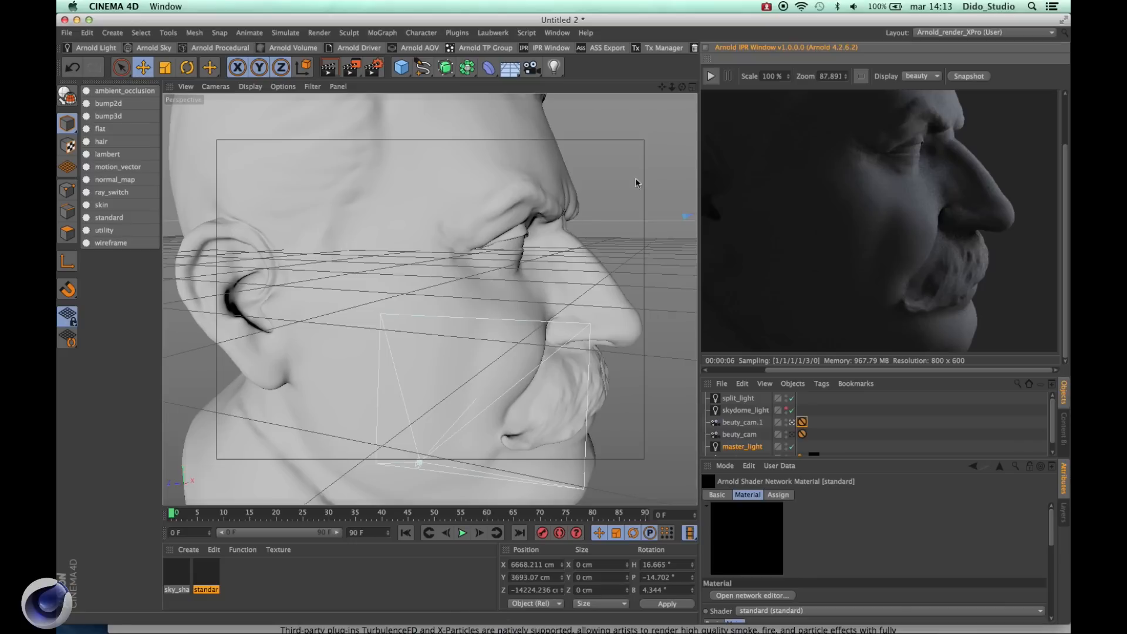
{"action": "left_click", "coordinate": [270, 565]}
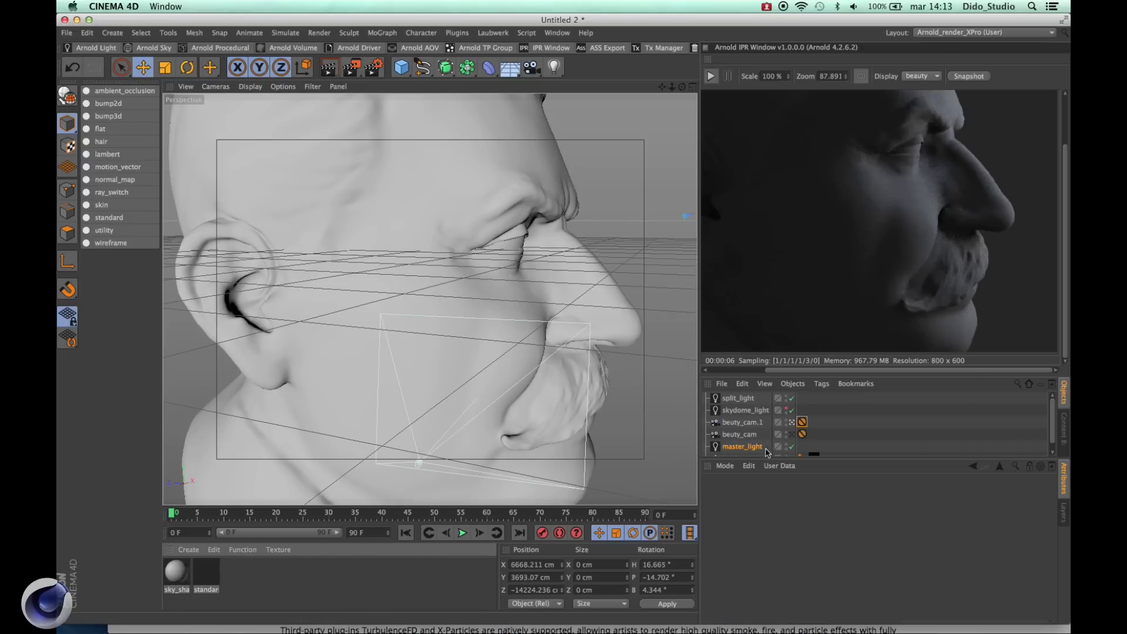
{"action": "left_click", "coordinate": [207, 572]}
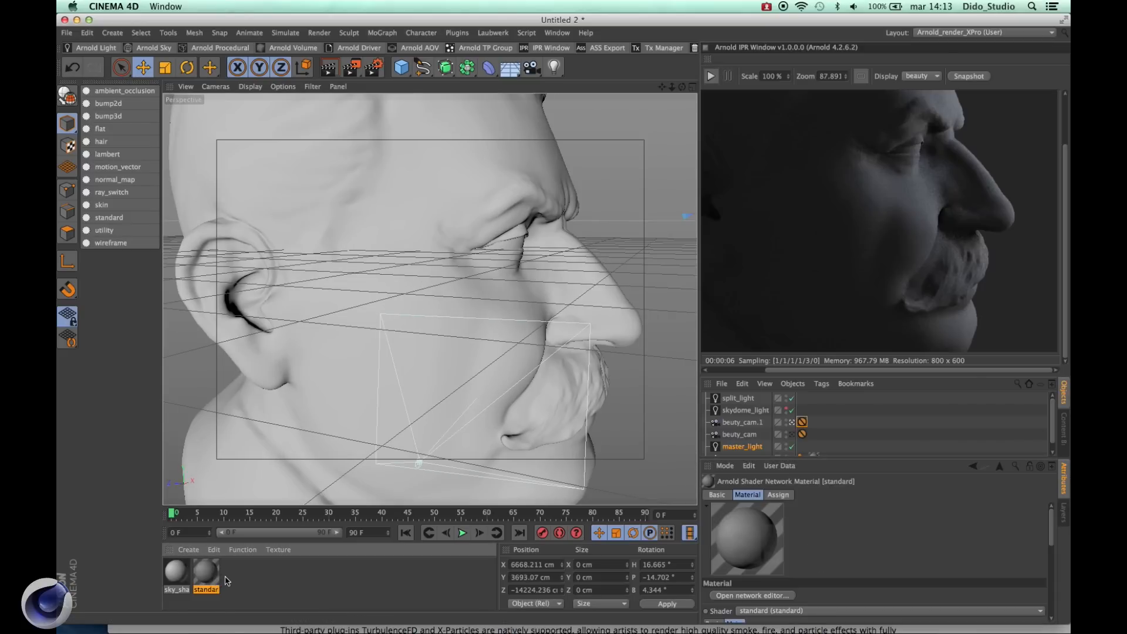
{"action": "left_click", "coordinate": [280, 596]}
{"action": "left_click", "coordinate": [336, 487]}
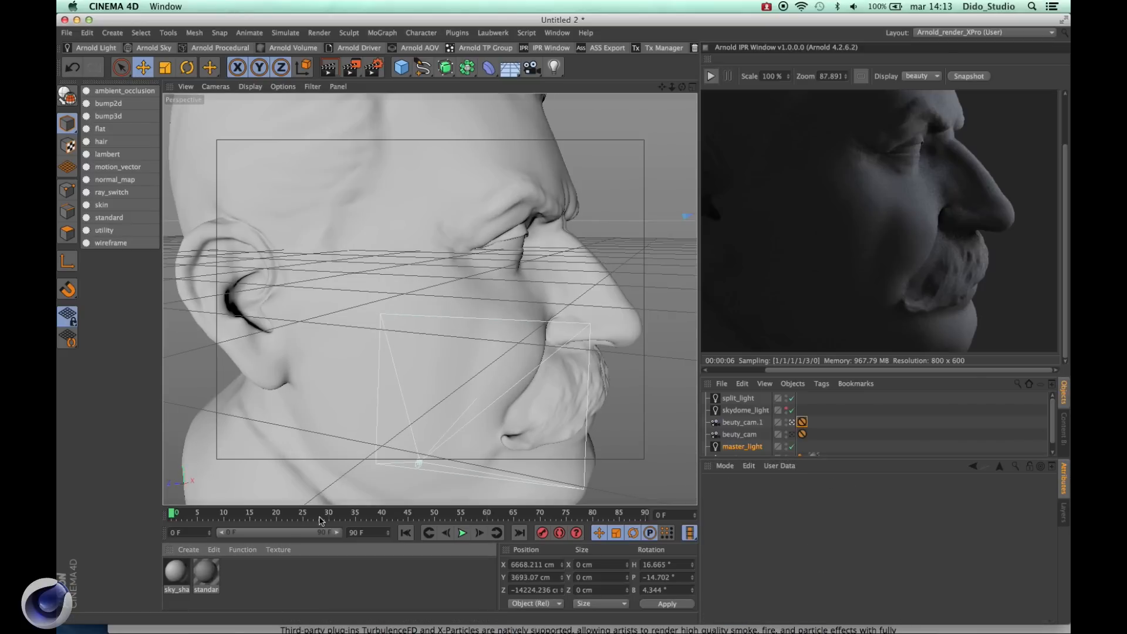
Step: Create an Arnold light, leave the beuty_cam.1 view and move the light in front of the head to Z about -9076 cm
{"action": "left_click", "coordinate": [91, 48]}
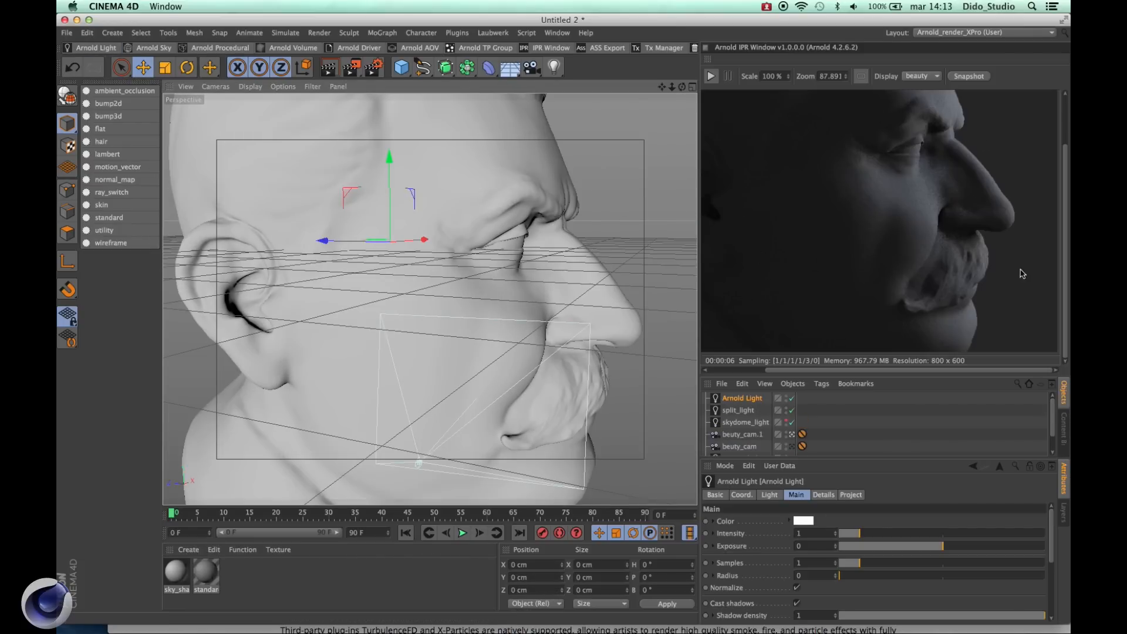
{"action": "left_click", "coordinate": [792, 434]}
{"action": "left_click_drag", "start_coordinate": [408, 399], "coordinate": [461, 396], "text": "alt"}
{"action": "scroll", "coordinate": [508, 385], "scroll_direction": "up", "scroll_amount": 4}
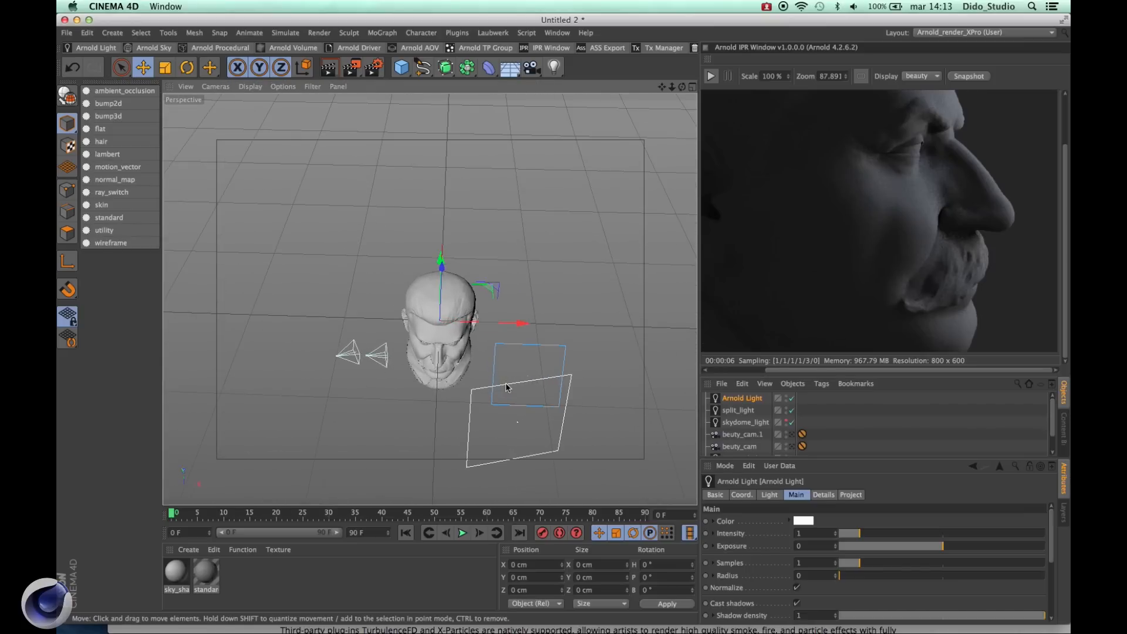
{"action": "key", "text": "t"}
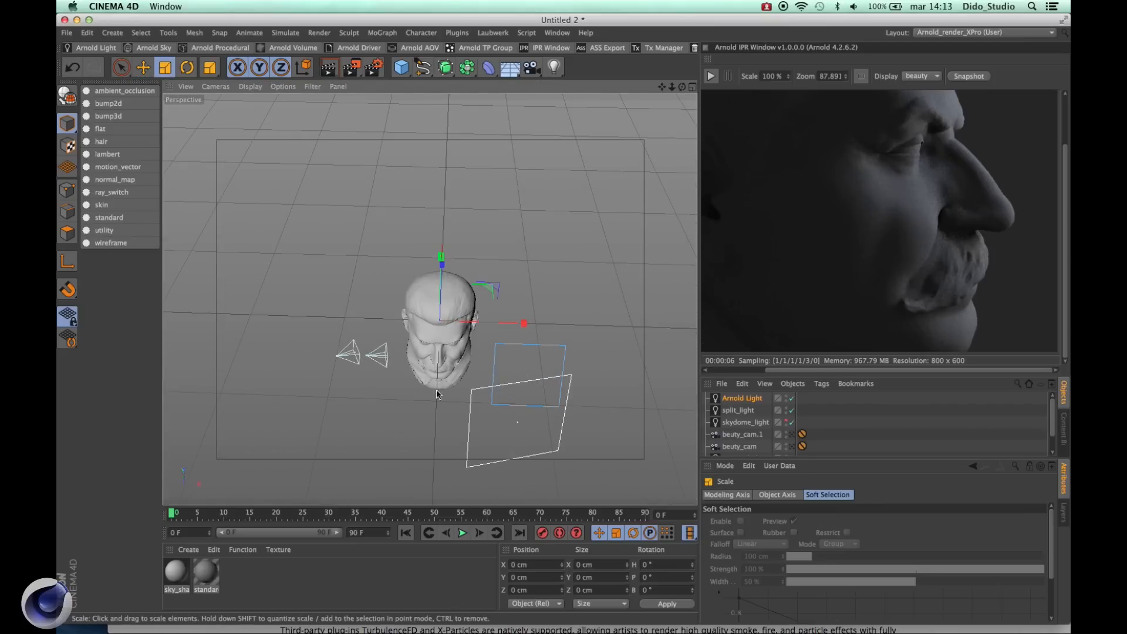
{"action": "left_click", "coordinate": [121, 67]}
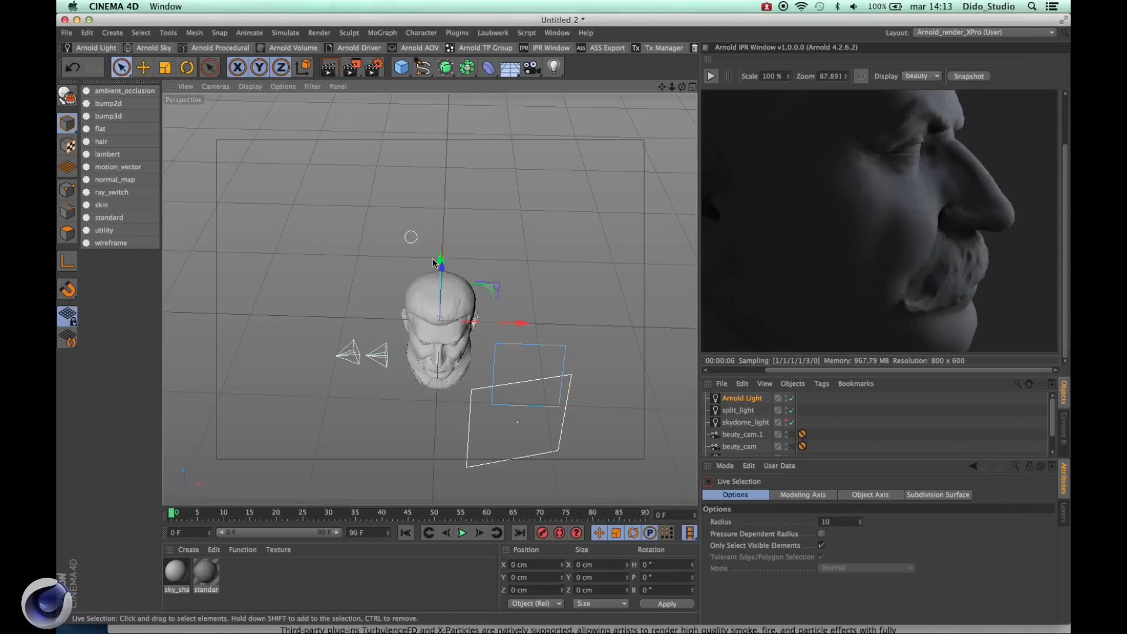
{"action": "left_click_drag", "start_coordinate": [429, 322], "coordinate": [440, 377], "text": "alt"}
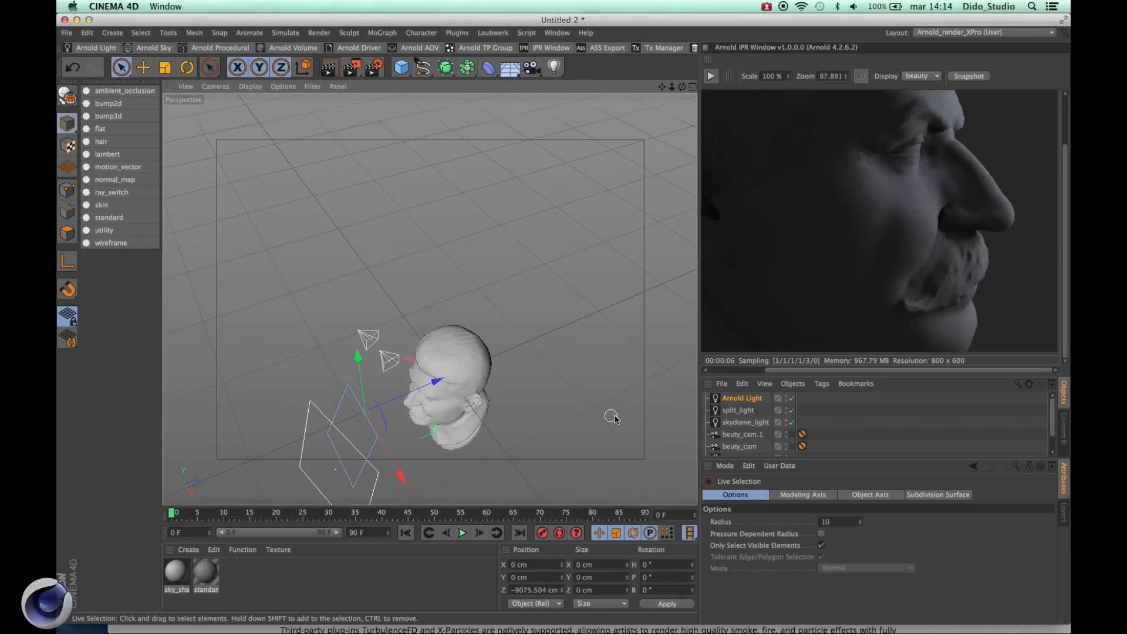
Step: Set the new Arnold light's type to quad_light
{"action": "left_click", "coordinate": [731, 400]}
{"action": "left_click", "coordinate": [770, 496]}
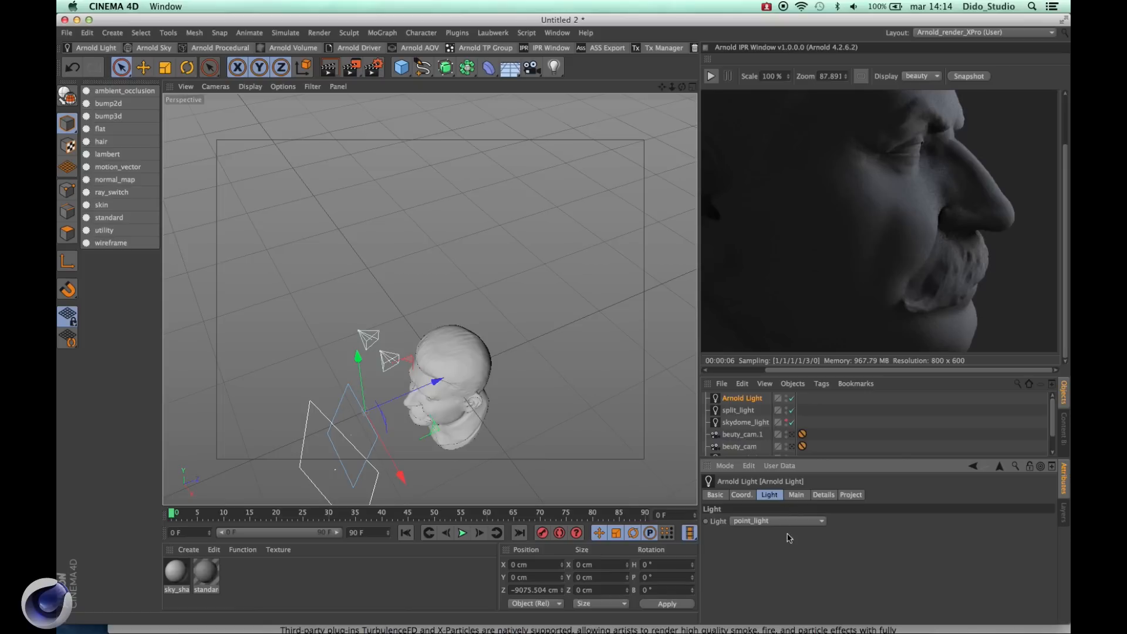
{"action": "left_click", "coordinate": [787, 525]}
{"action": "left_click", "coordinate": [773, 484]}
Step: Rotate the quad light's heading to about 97.3° and move it beside the head to about X 16455, Y 7789, Z -992 cm
{"action": "left_click_drag", "start_coordinate": [382, 455], "coordinate": [511, 448]}
{"action": "key", "text": "t"}
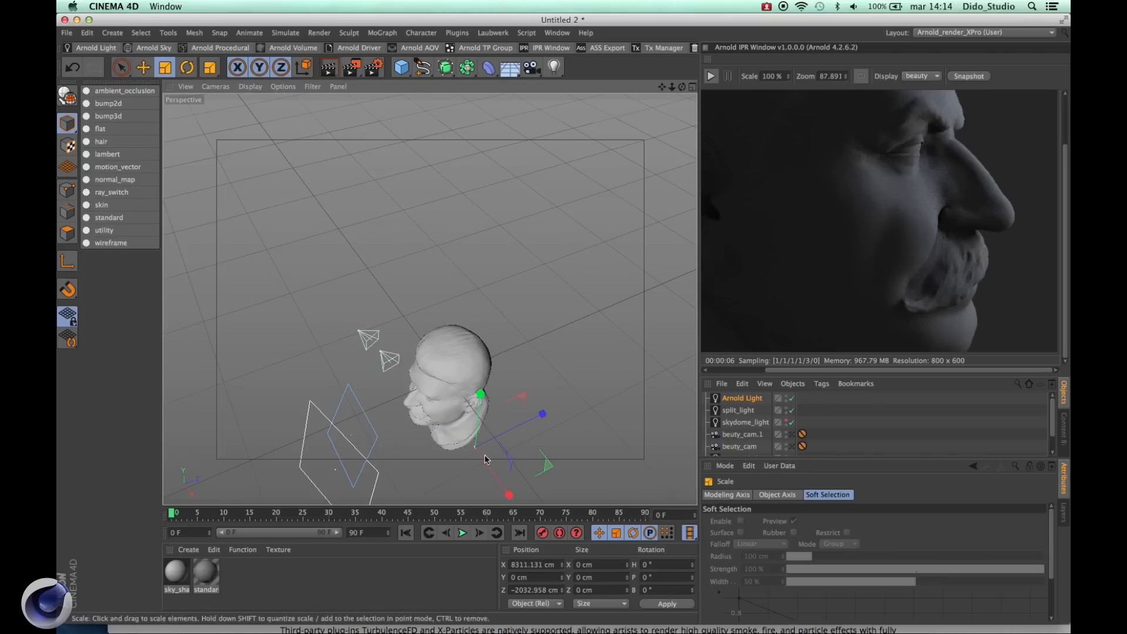
{"action": "left_click_drag", "start_coordinate": [456, 479], "coordinate": [467, 426]}
{"action": "key", "text": "r"}
{"action": "left_click_drag", "start_coordinate": [468, 493], "coordinate": [541, 455]}
{"action": "key", "text": "e"}
{"action": "scroll", "coordinate": [529, 424], "scroll_direction": "down", "scroll_amount": 2}
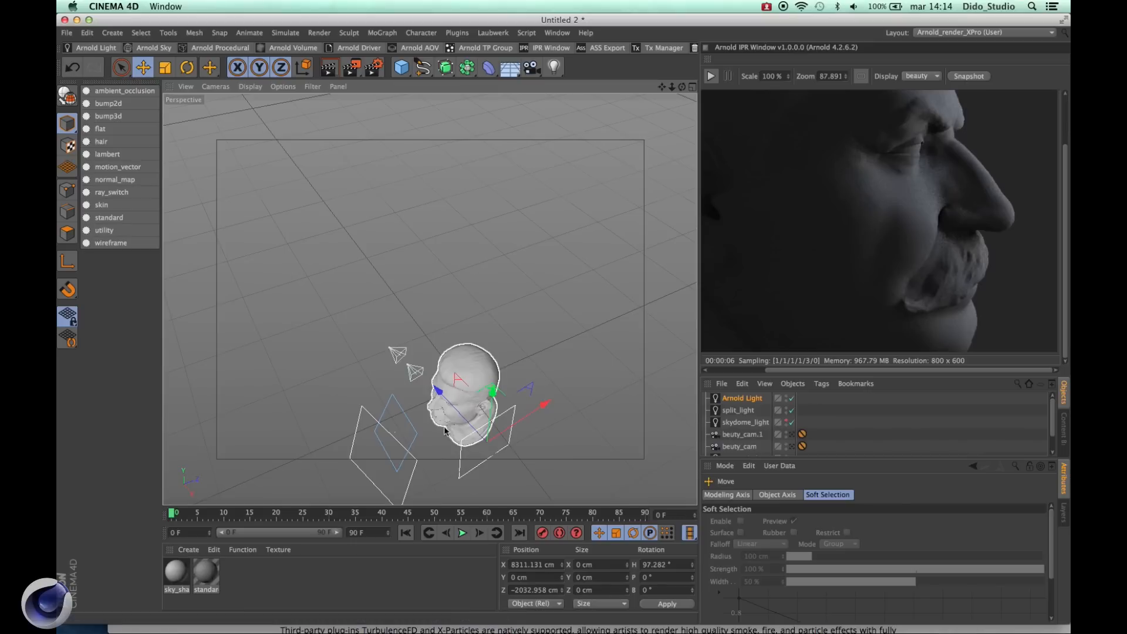
{"action": "left_click_drag", "start_coordinate": [433, 390], "coordinate": [494, 404]}
Step: Rename the new quad light as Side_light
{"action": "left_click", "coordinate": [758, 399]}
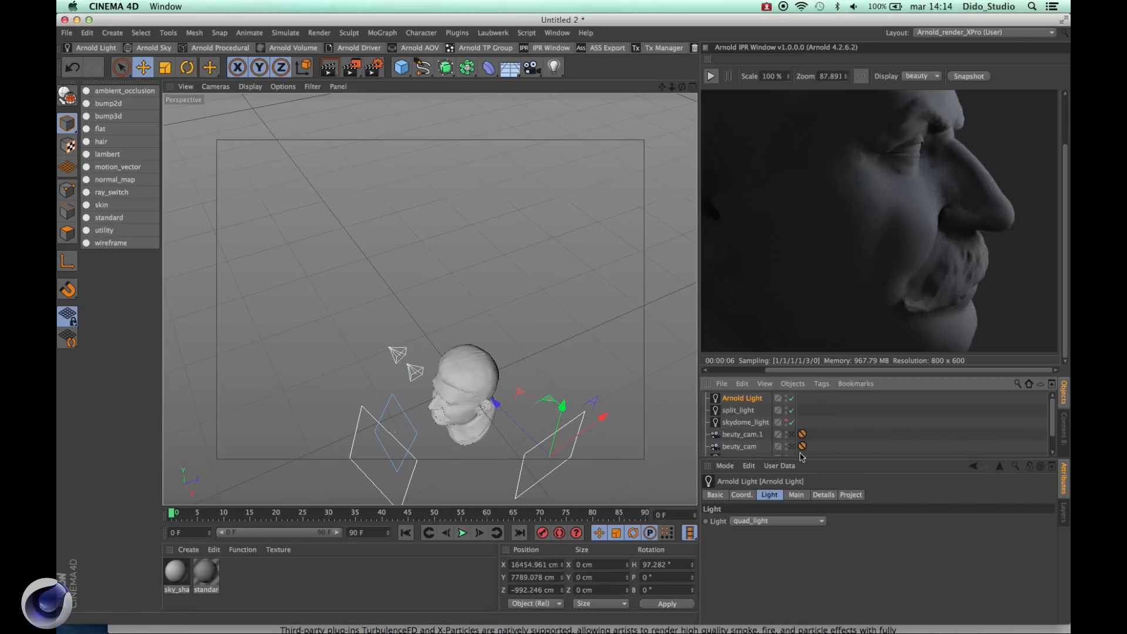
{"action": "double_click", "coordinate": [744, 399]}
{"action": "type", "text": "Sid"}
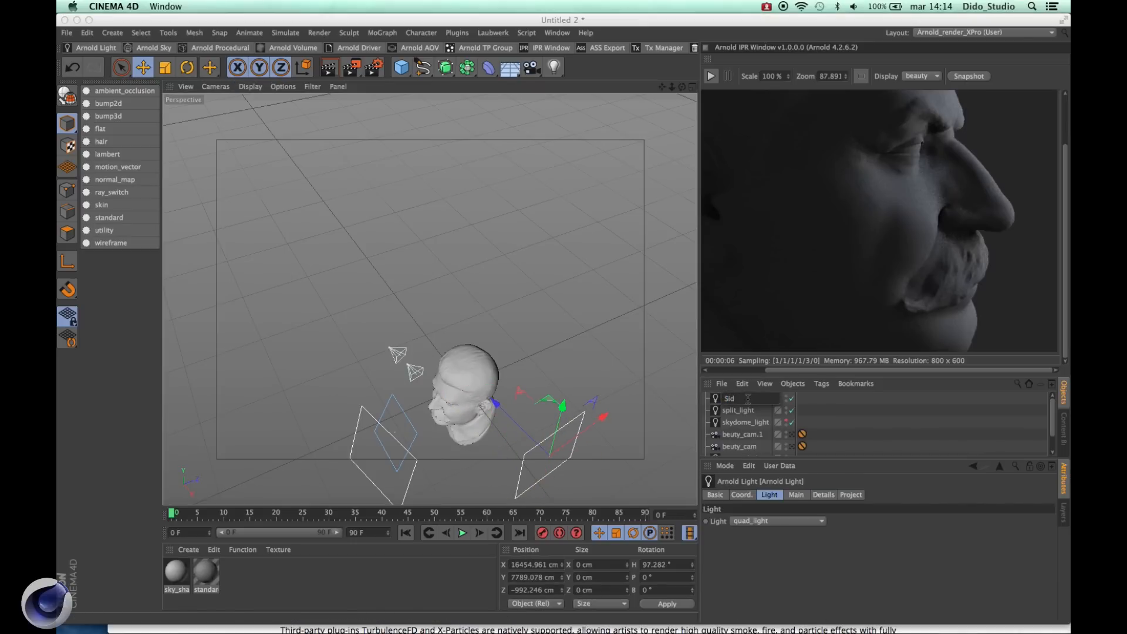
{"action": "type", "text": "e_light"}
{"action": "key", "text": "Return"}
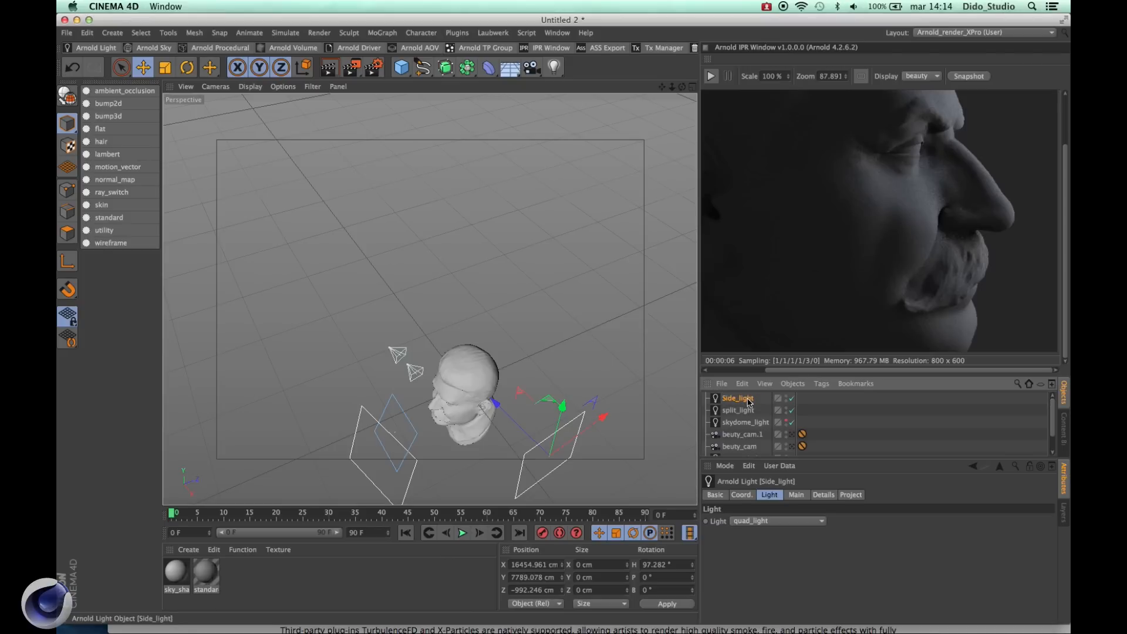
Step: Set Side_light's exposure to 12 and start the IPR render
{"action": "left_click", "coordinate": [792, 495]}
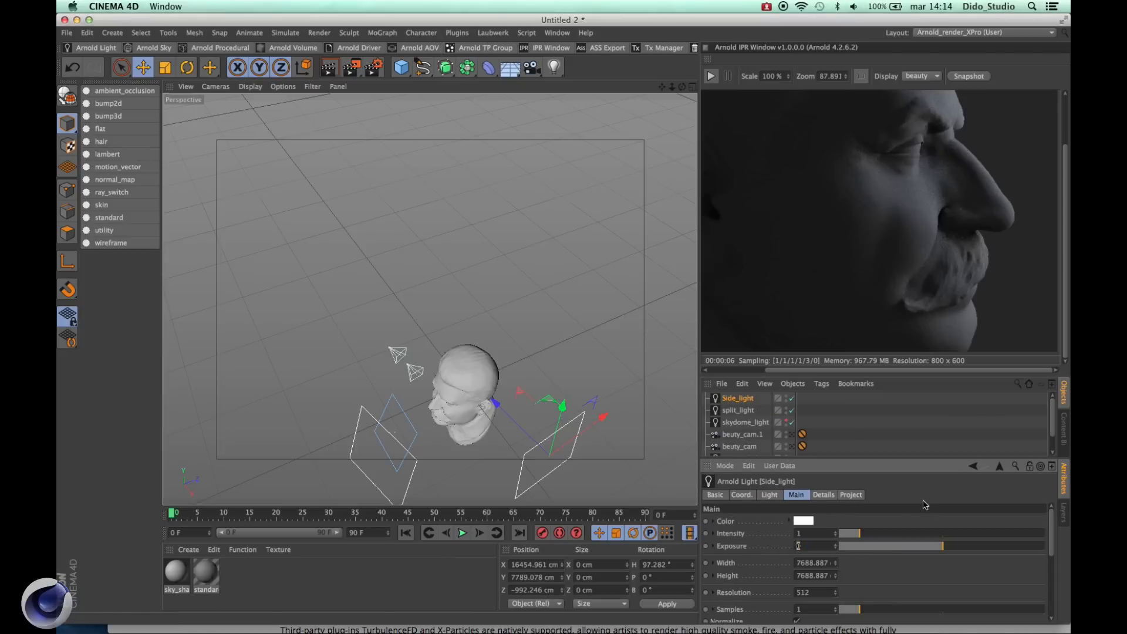
{"action": "key", "text": "Return"}
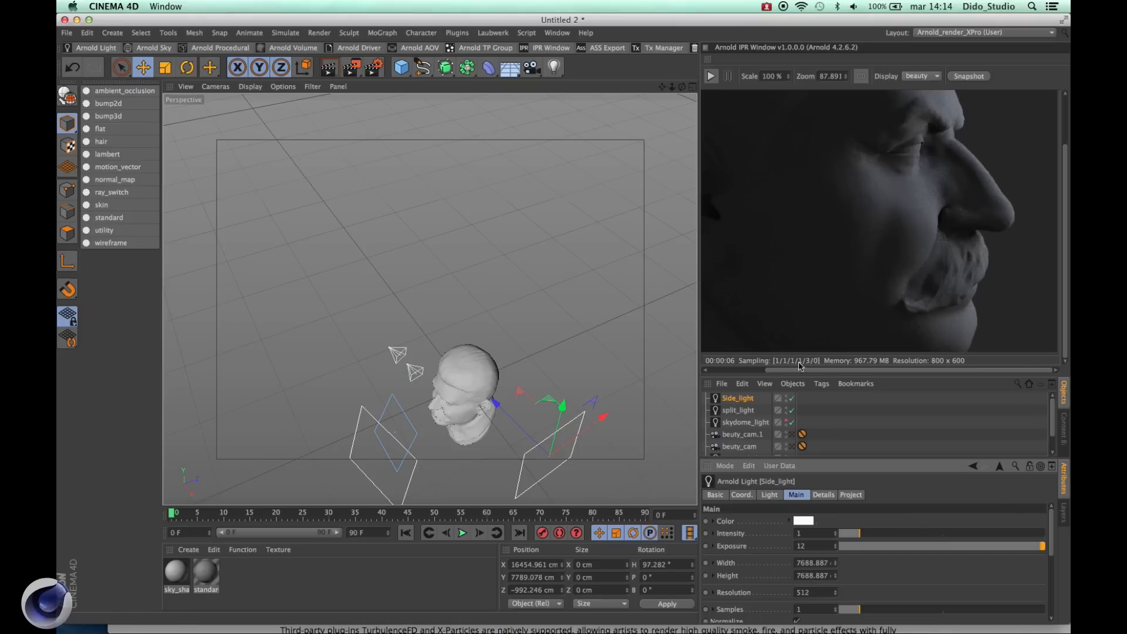
{"action": "left_click", "coordinate": [711, 76]}
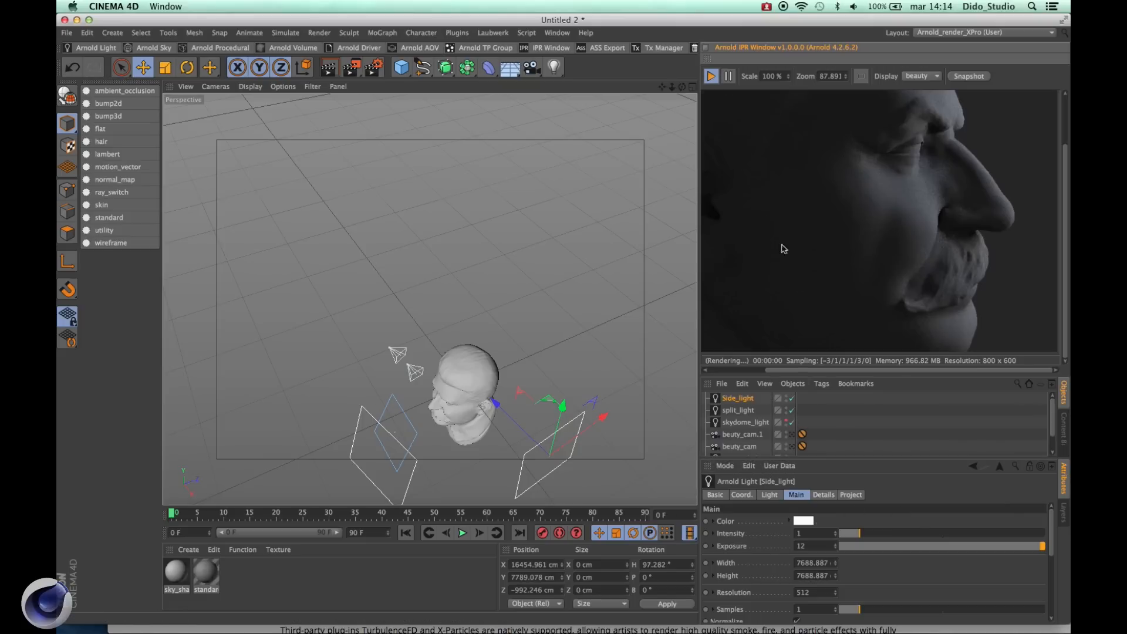
Step: Look through beuty_cam and raise Side_light's exposure to 13.05
{"action": "left_click", "coordinate": [793, 447]}
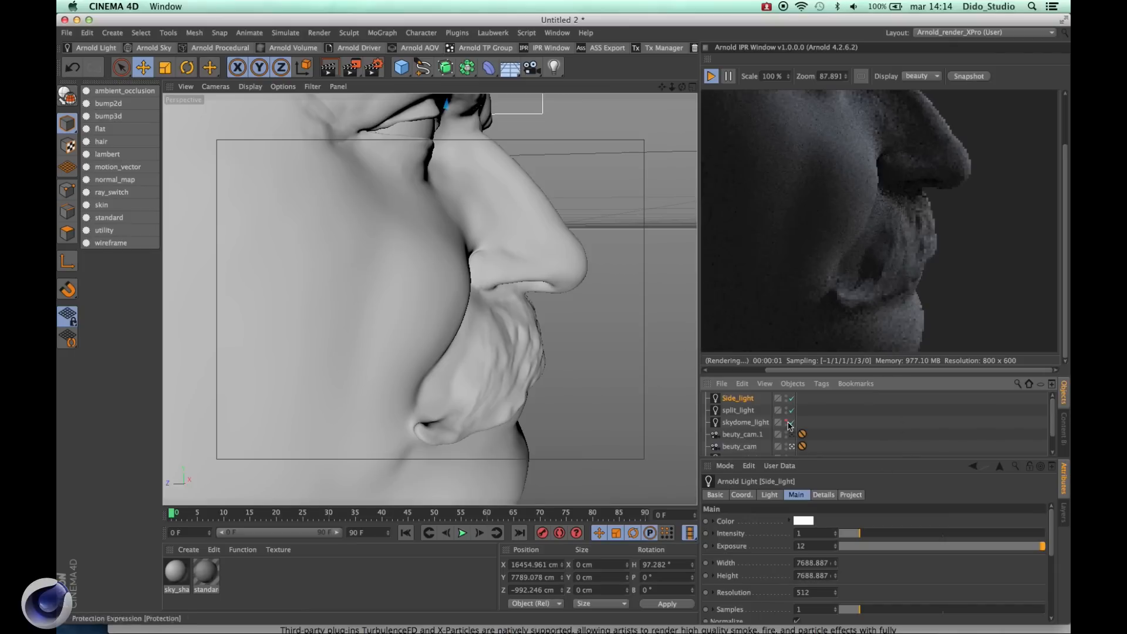
{"action": "left_click", "coordinate": [791, 398]}
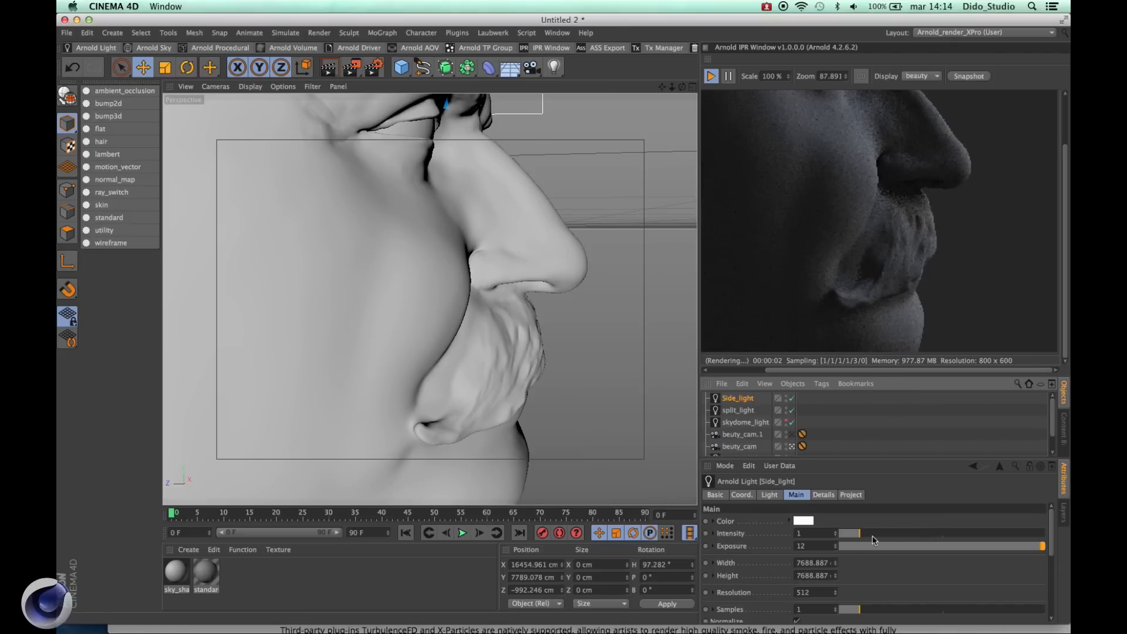
{"action": "left_click_drag", "start_coordinate": [835, 546], "coordinate": [836, 544]}
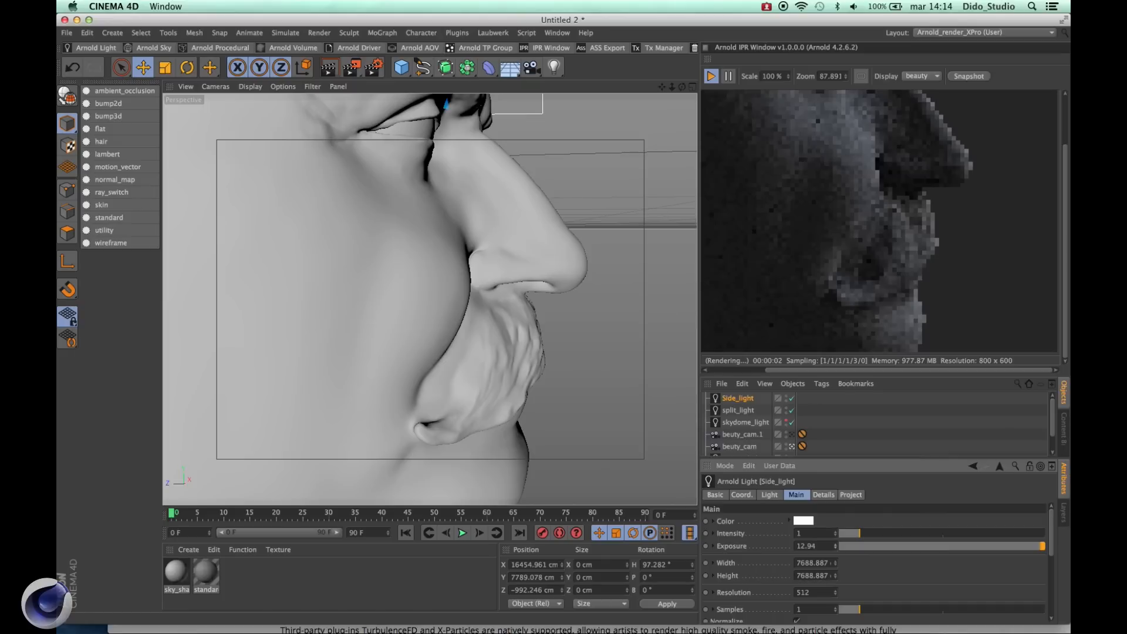
Step: Using the four-view layout, move Side_light to about X 16810 and Y -3008 cm, and return to the single perspective view
{"action": "middle_click", "coordinate": [515, 313]}
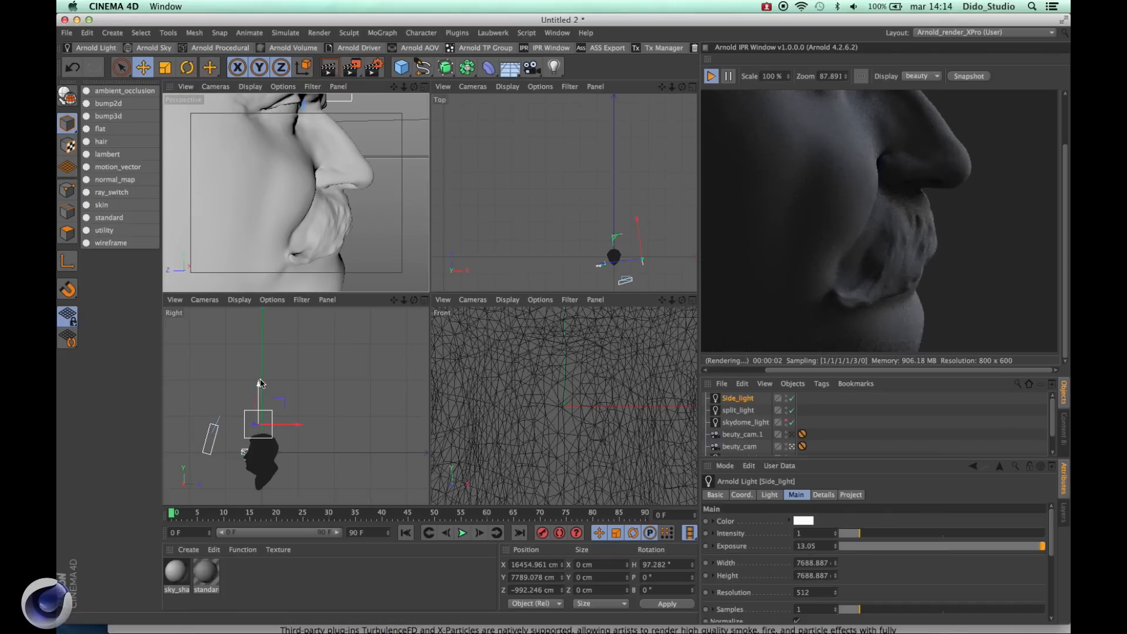
{"action": "left_click_drag", "start_coordinate": [261, 383], "coordinate": [257, 427]}
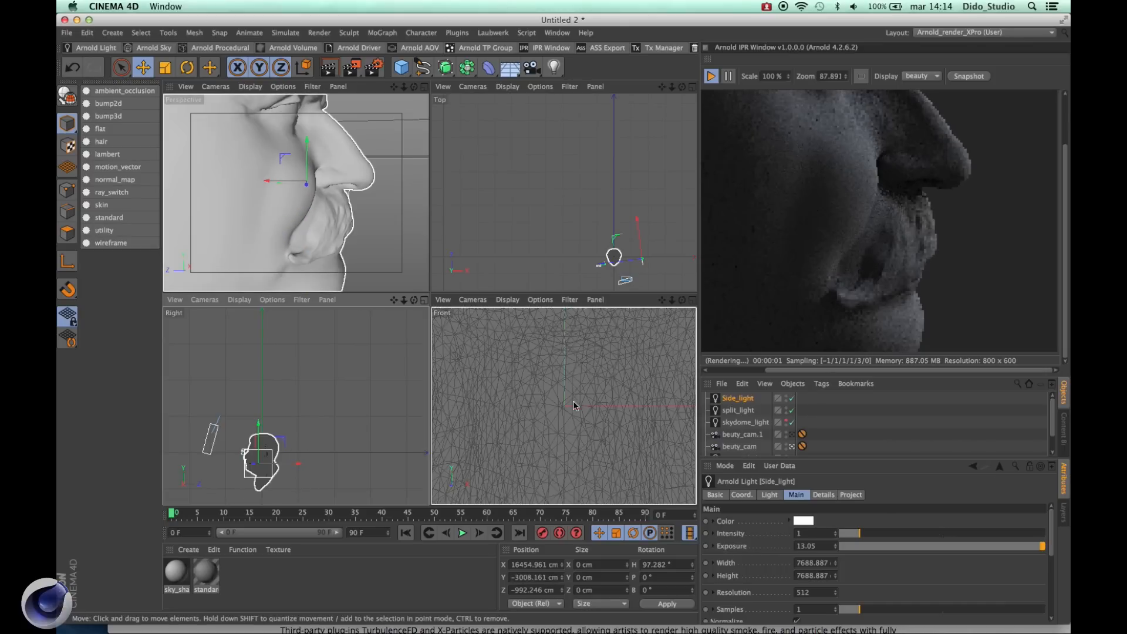
{"action": "middle_click", "coordinate": [610, 249]}
{"action": "middle_click", "coordinate": [540, 370]}
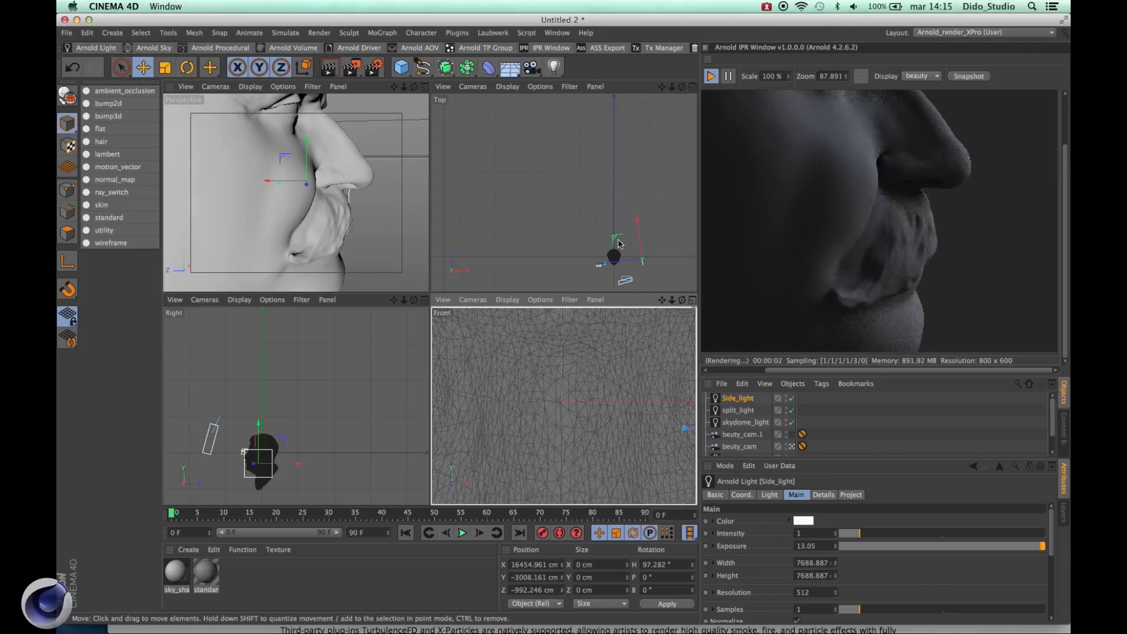
{"action": "left_click_drag", "start_coordinate": [618, 266], "coordinate": [617, 240]}
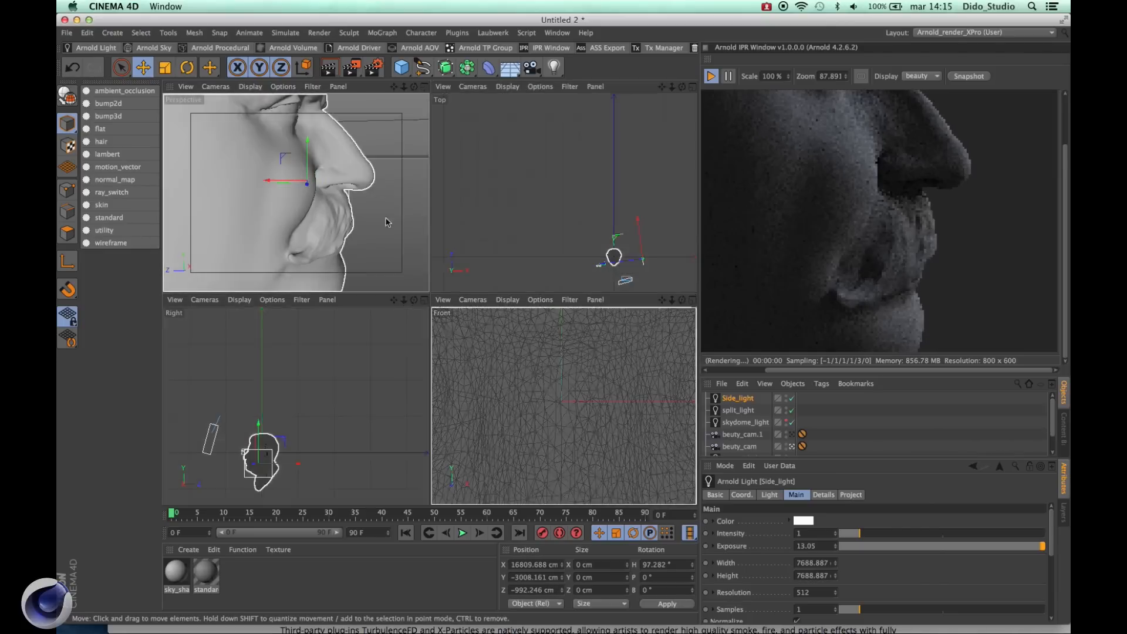
{"action": "middle_click", "coordinate": [387, 222]}
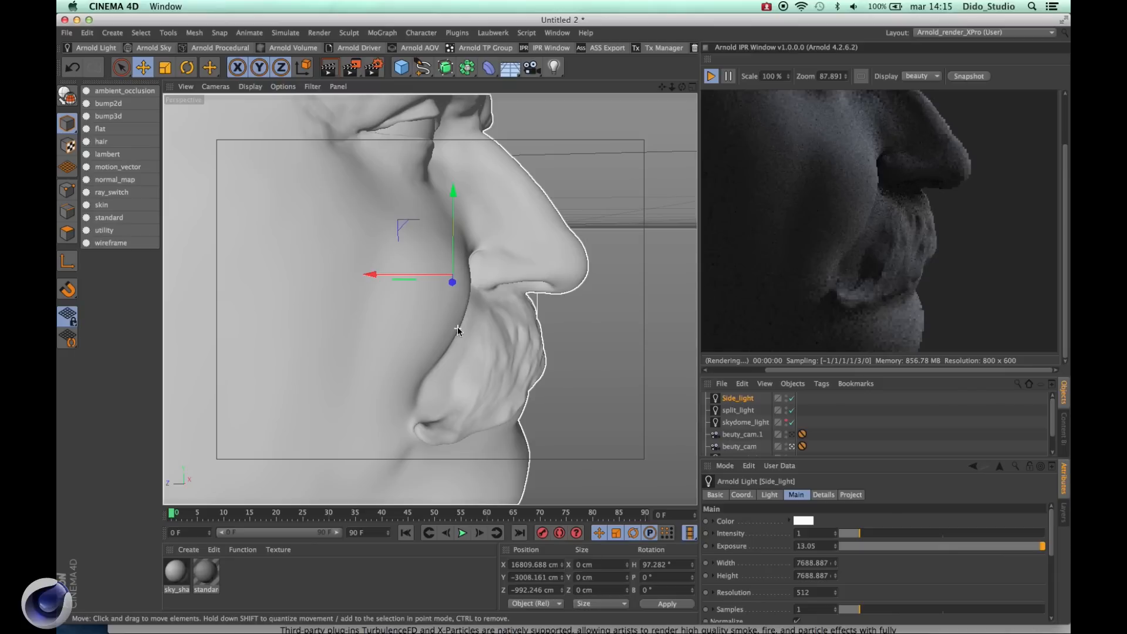
Step: Stop the IPR render, leave the beuty_cam view and move Side_light to about X 12442, Y 2069, Z -4883 cm
{"action": "left_click", "coordinate": [710, 77]}
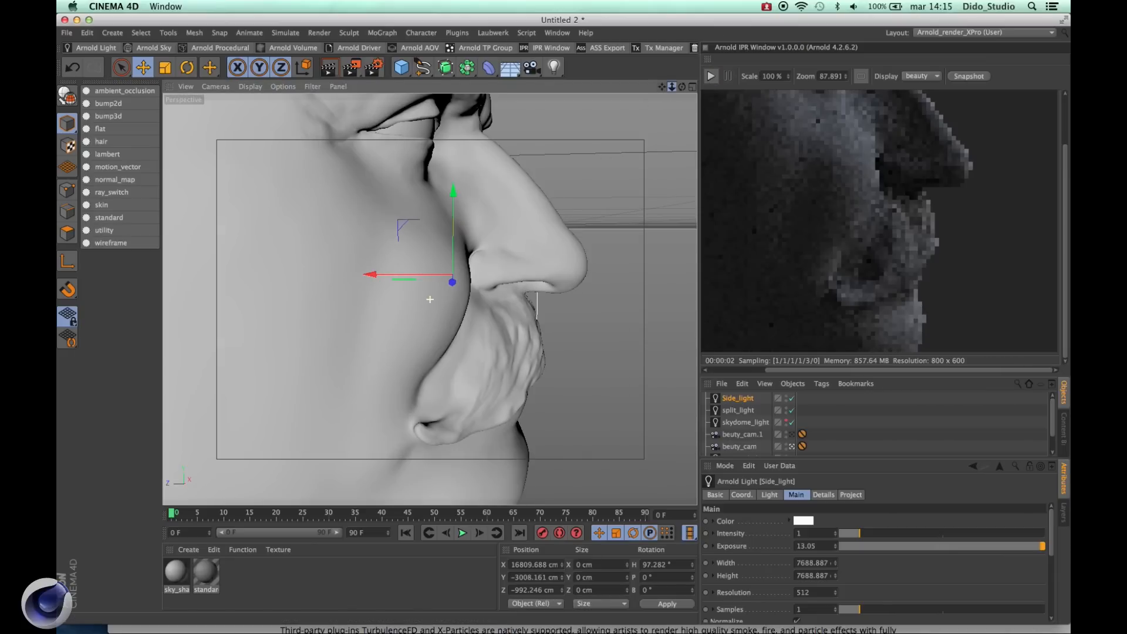
{"action": "left_click", "coordinate": [792, 447]}
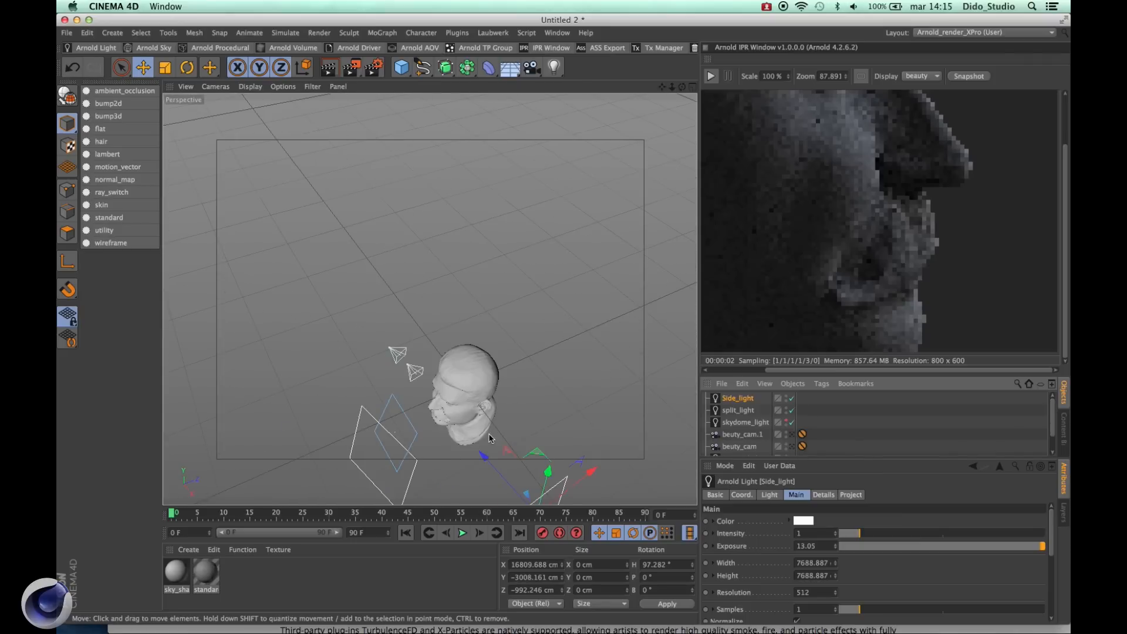
{"action": "middle_click_drag", "start_coordinate": [491, 438], "coordinate": [506, 318], "text": "alt"}
{"action": "left_click_drag", "start_coordinate": [499, 325], "coordinate": [567, 305]}
{"action": "left_click_drag", "start_coordinate": [509, 356], "coordinate": [608, 300], "text": "alt"}
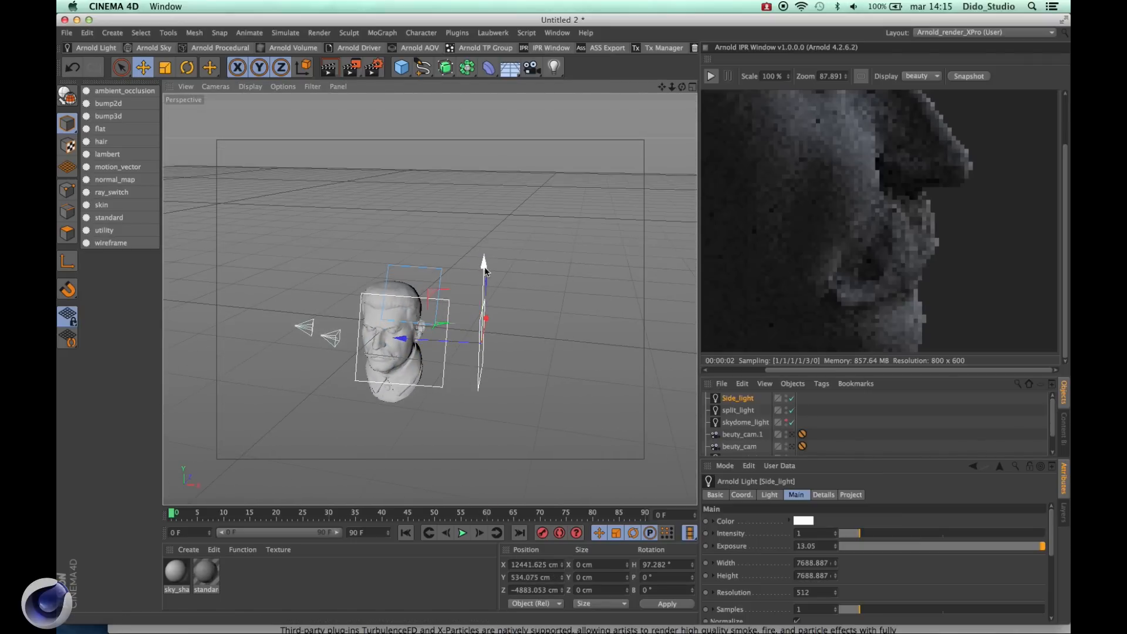
{"action": "left_click_drag", "start_coordinate": [485, 270], "coordinate": [485, 254]}
Step: Set Side_light's exposure to 25 and restart the IPR render, looking through beuty_cam
{"action": "double_click", "coordinate": [821, 544]}
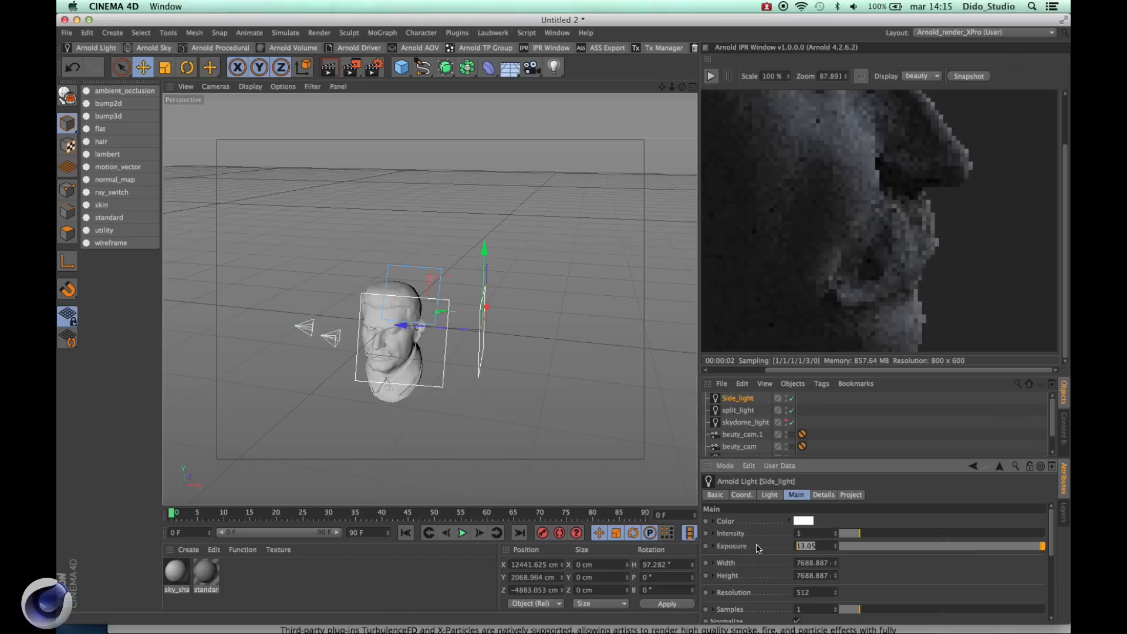
{"action": "type", "text": "25"}
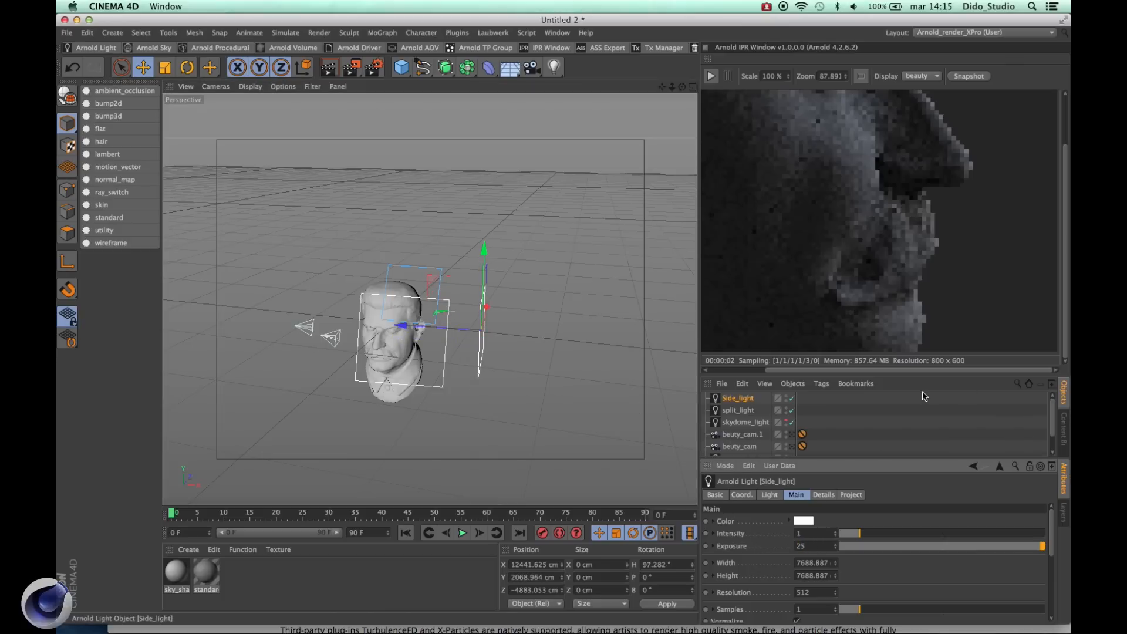
{"action": "left_click", "coordinate": [711, 77]}
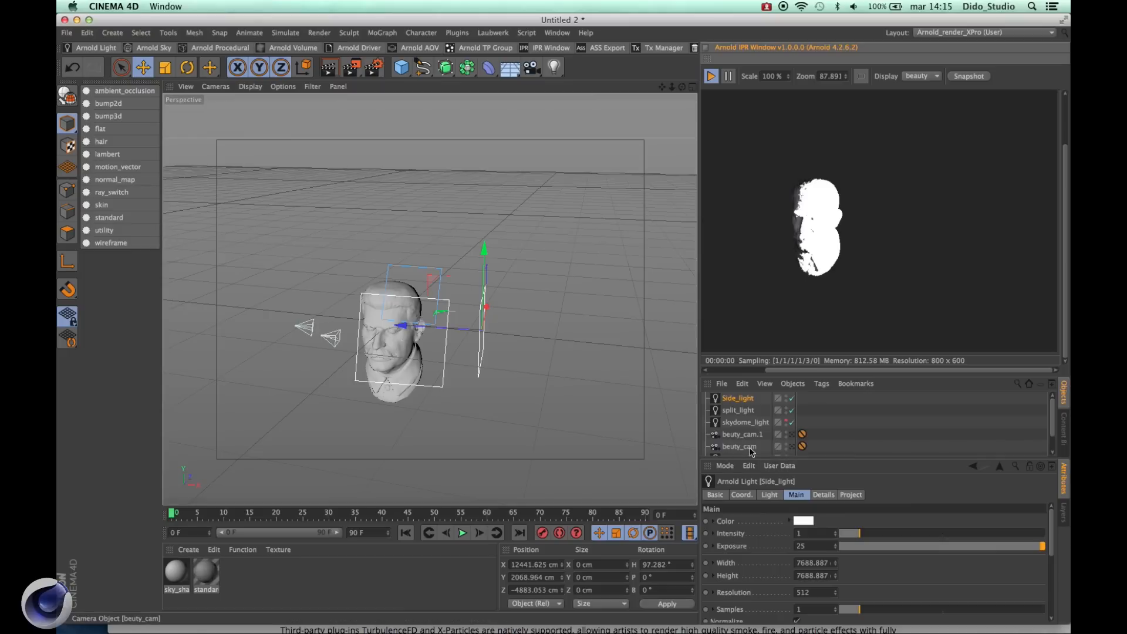
{"action": "left_click", "coordinate": [792, 447]}
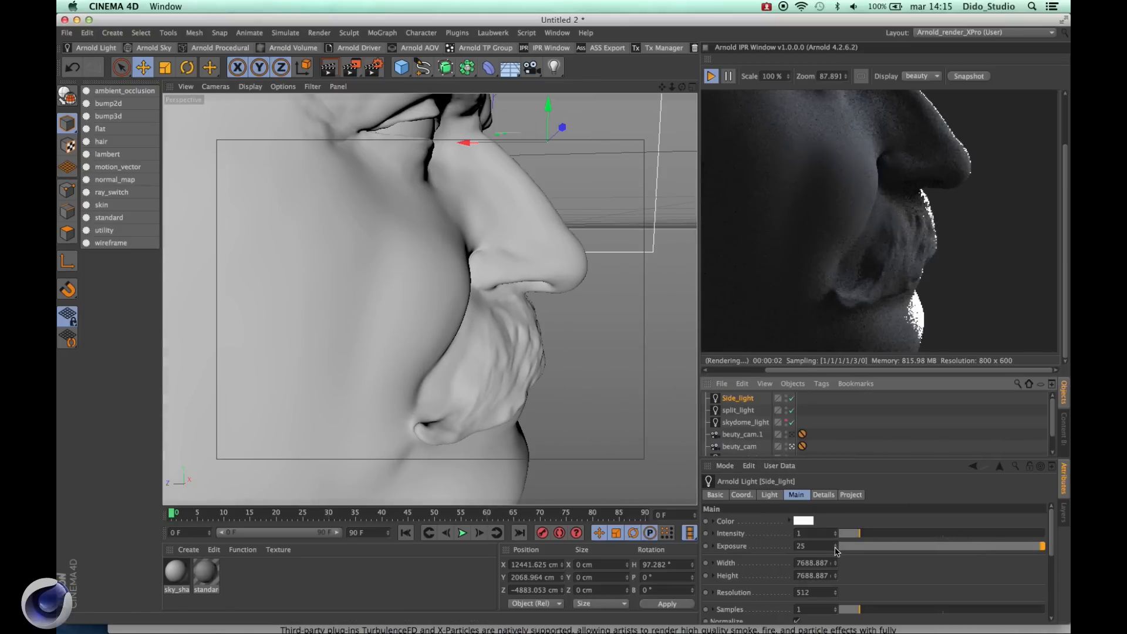
Step: Lower Side_light's exposure to 17.1 and move the light to about X 13754, Z -15152 cm
{"action": "left_click_drag", "start_coordinate": [836, 551], "coordinate": [836, 552]}
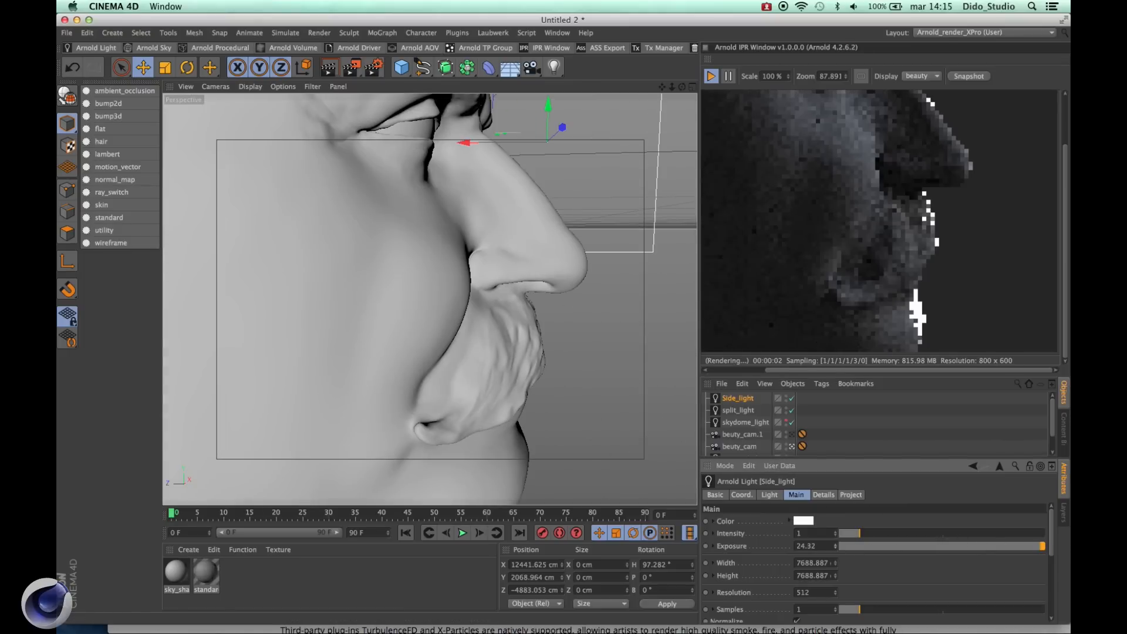
{"action": "mouse_move", "coordinate": [835, 546]}
{"action": "left_mouse_down"}
{"action": "mouse_move", "coordinate": [835, 528]}
{"action": "mouse_move", "coordinate": [836, 539]}
{"action": "left_mouse_up"}
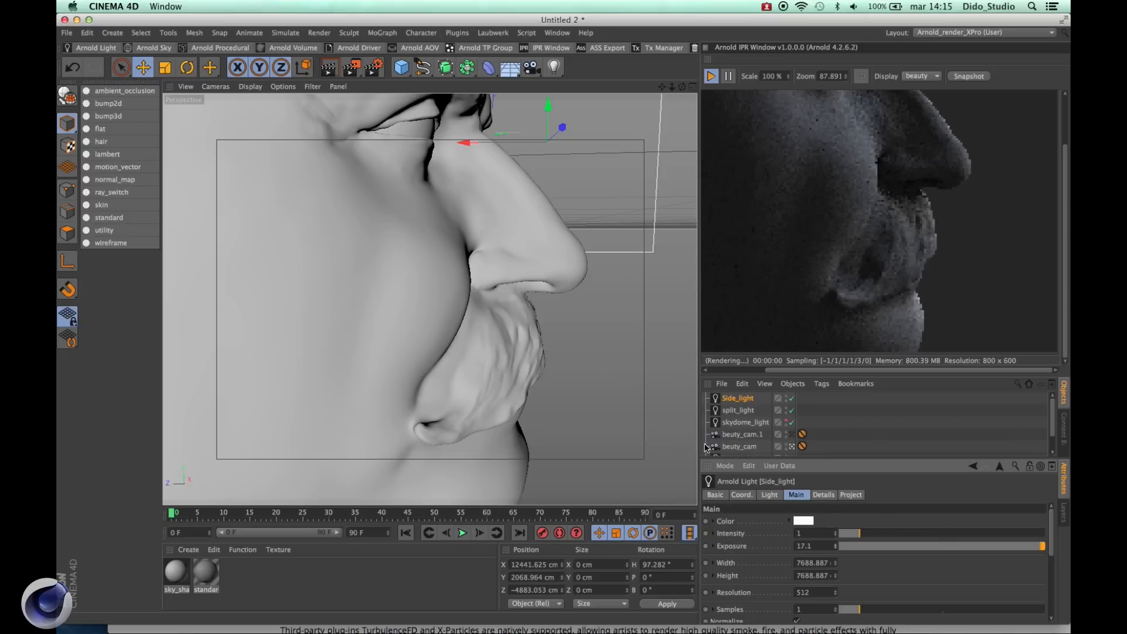
{"action": "left_click_drag", "start_coordinate": [476, 142], "coordinate": [680, 154]}
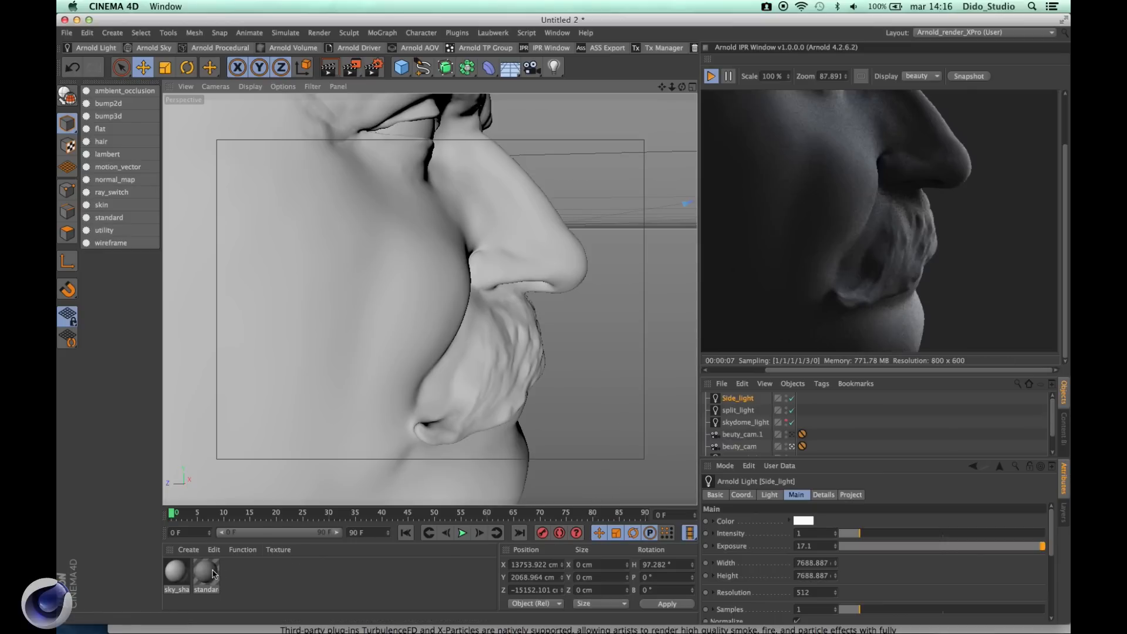
Step: Stop the IPR render and rename the standard material as BAsci_scuplt in the Material Editor
{"action": "left_click", "coordinate": [707, 74]}
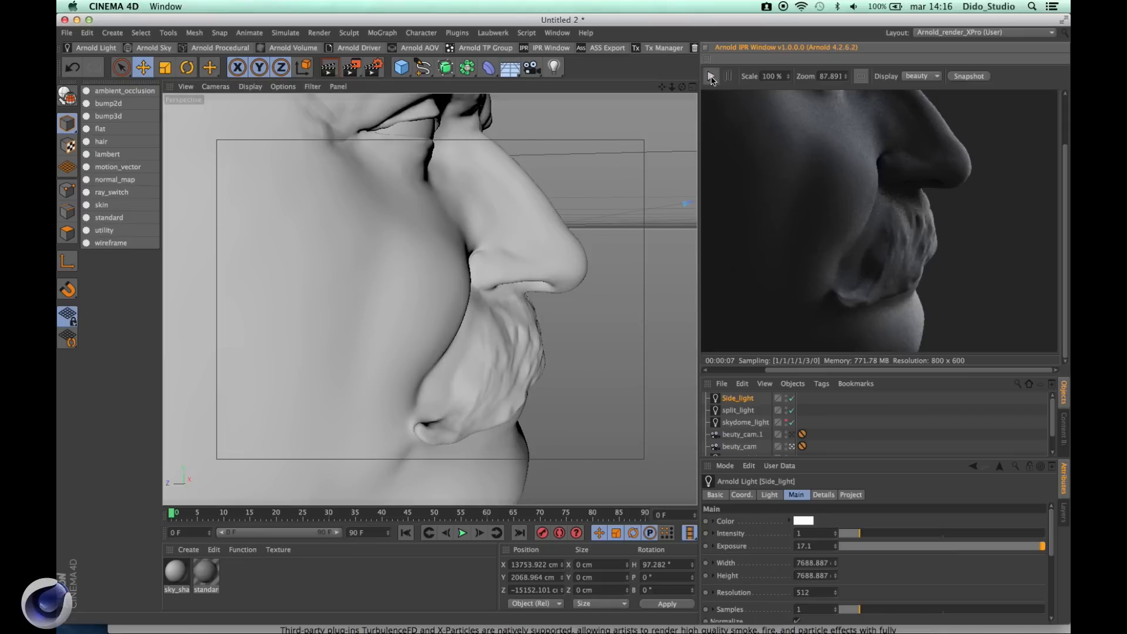
{"action": "double_click", "coordinate": [205, 571]}
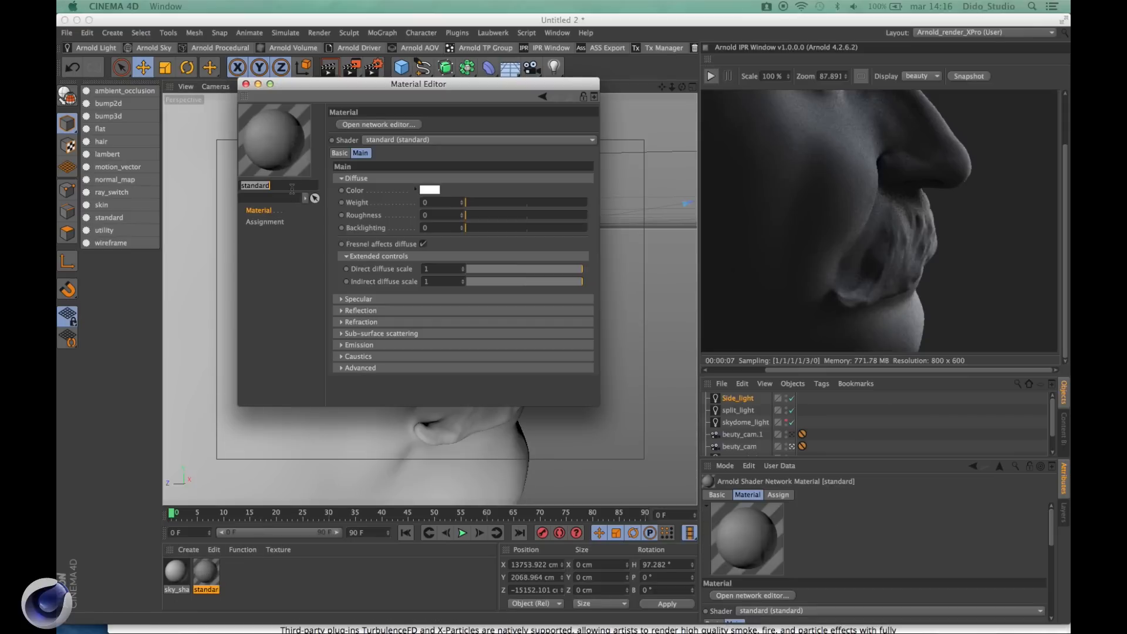
{"action": "left_click", "coordinate": [291, 187]}
{"action": "double_click", "coordinate": [292, 189]}
{"action": "type", "text": "B"}
{"action": "key", "text": "BackSpace"}
{"action": "key", "text": "BackSpace"}
{"action": "key", "text": "BackSpace"}
{"action": "key", "text": "BackSpace"}
{"action": "key", "text": "BackSpace"}
{"action": "key", "text": "BackSpace"}
{"action": "key", "text": "Return"}
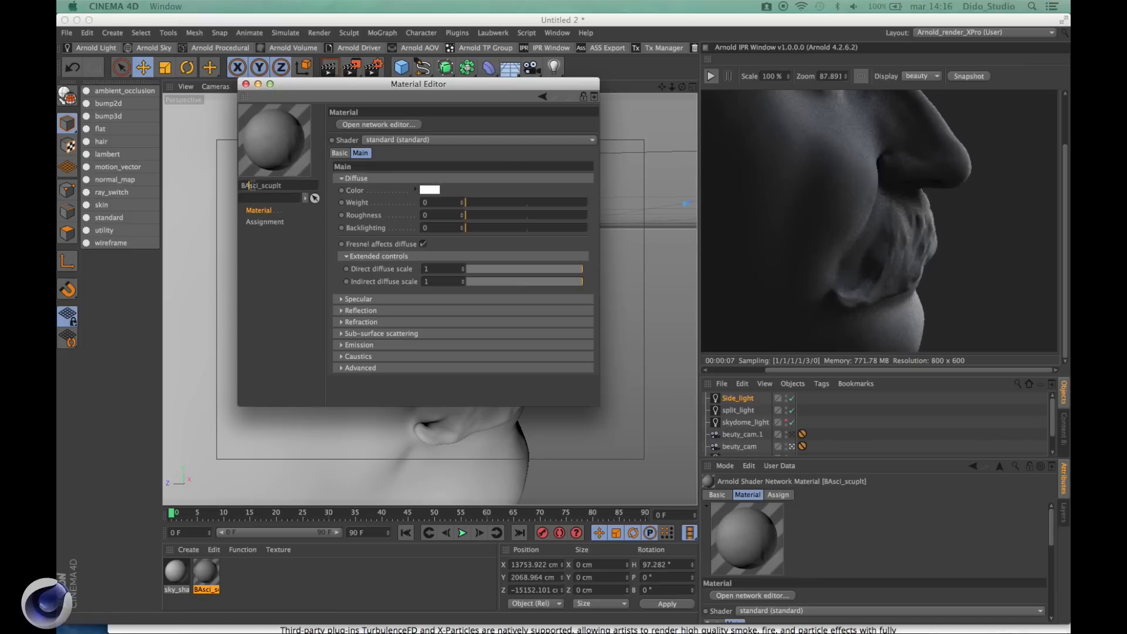
Step: Correct the standard material's name to Basic_scuplt
{"action": "key", "text": "BackSpace"}
{"action": "type", "text": "a"}
{"action": "left_click_drag", "start_coordinate": [259, 186], "coordinate": [221, 191]}
{"action": "type", "text": "Basic"}
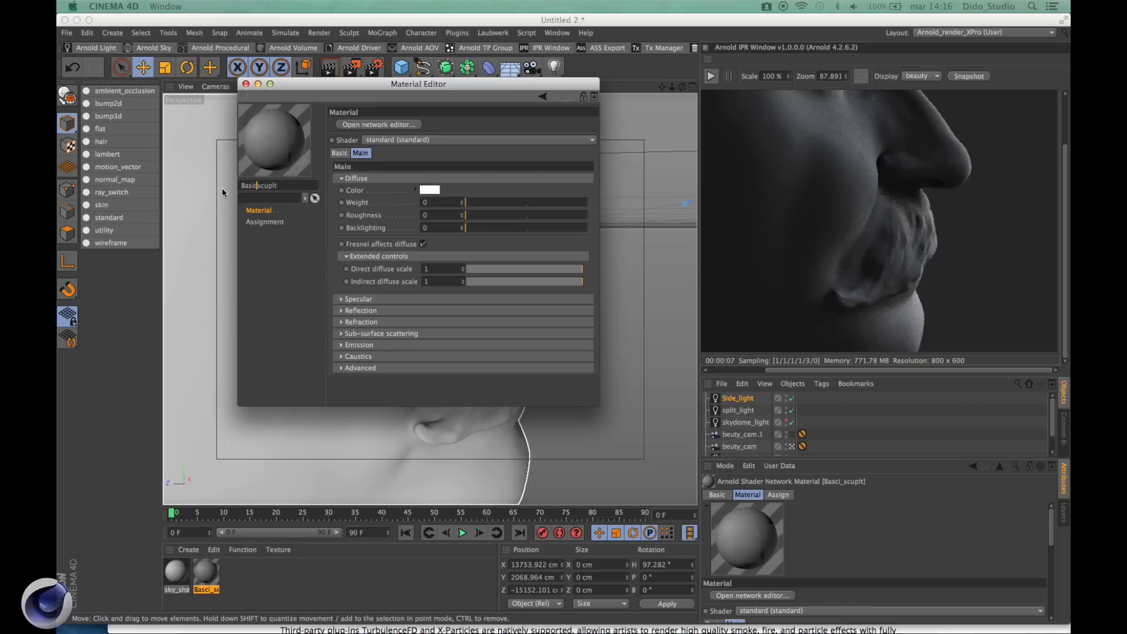
{"action": "type", "text": "_"}
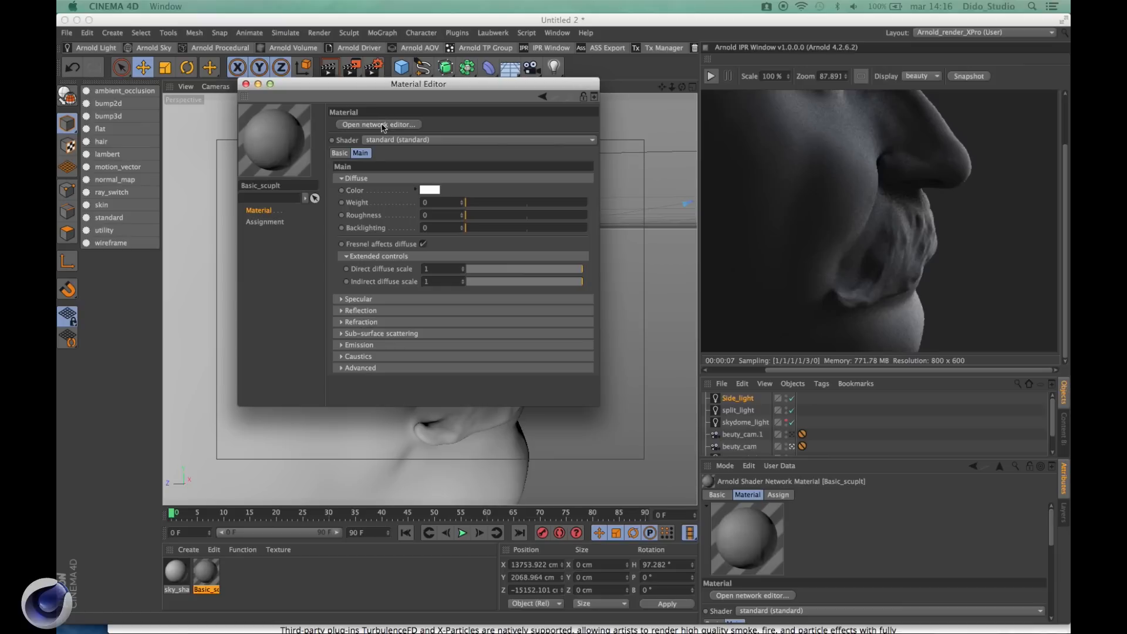
Step: Open the shader network of Basic_scuplt, widen its node canvas and shift the standard node closer to the Arnold Beauty port
{"action": "left_click", "coordinate": [383, 125]}
{"action": "left_click_drag", "start_coordinate": [530, 176], "coordinate": [482, 177]}
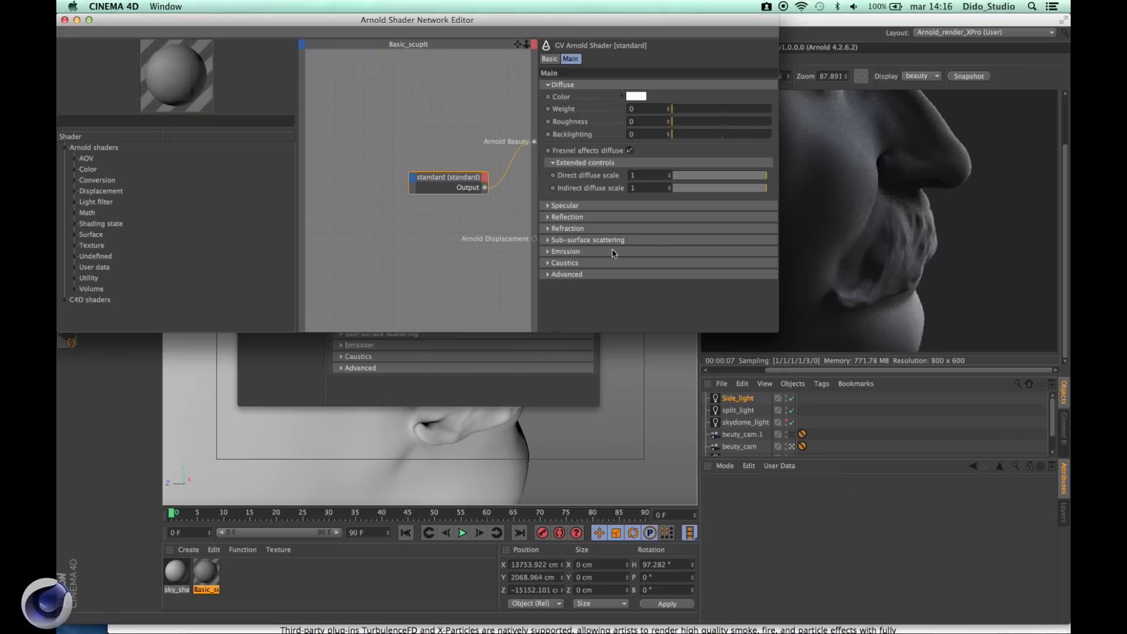
{"action": "left_click_drag", "start_coordinate": [395, 20], "coordinate": [531, 206]}
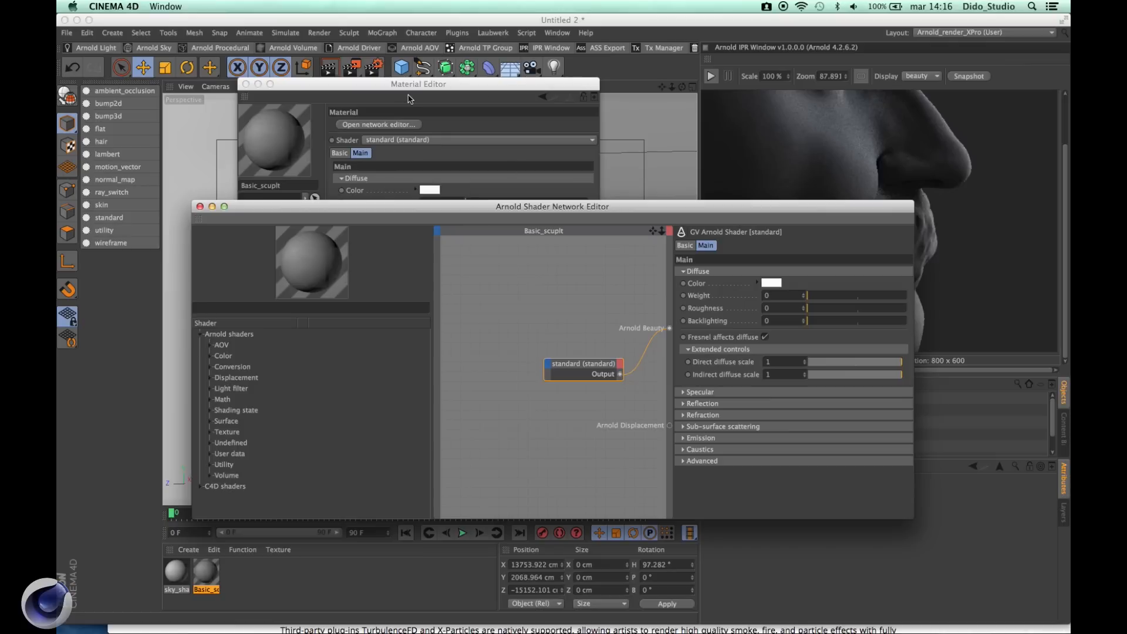
{"action": "mouse_move", "coordinate": [436, 210]}
{"action": "left_mouse_down"}
{"action": "mouse_move", "coordinate": [528, 216]}
{"action": "mouse_move", "coordinate": [591, 173]}
{"action": "mouse_move", "coordinate": [409, 229]}
{"action": "mouse_move", "coordinate": [427, 208]}
{"action": "left_mouse_up"}
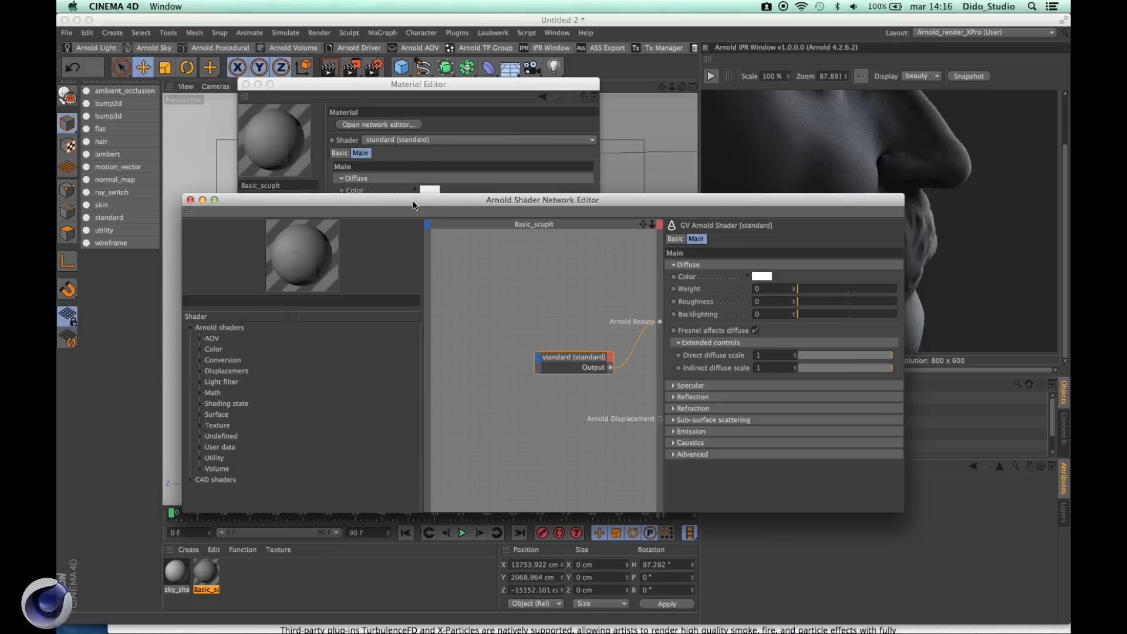
{"action": "left_click_drag", "start_coordinate": [413, 205], "coordinate": [484, 169]}
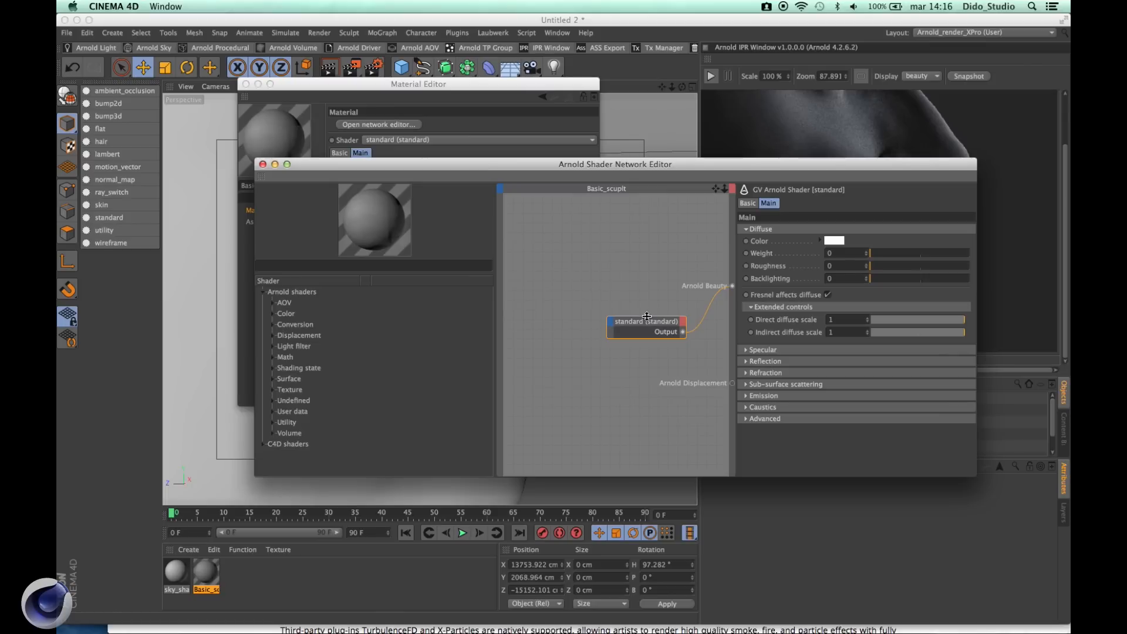
{"action": "left_click_drag", "start_coordinate": [736, 313], "coordinate": [808, 311]}
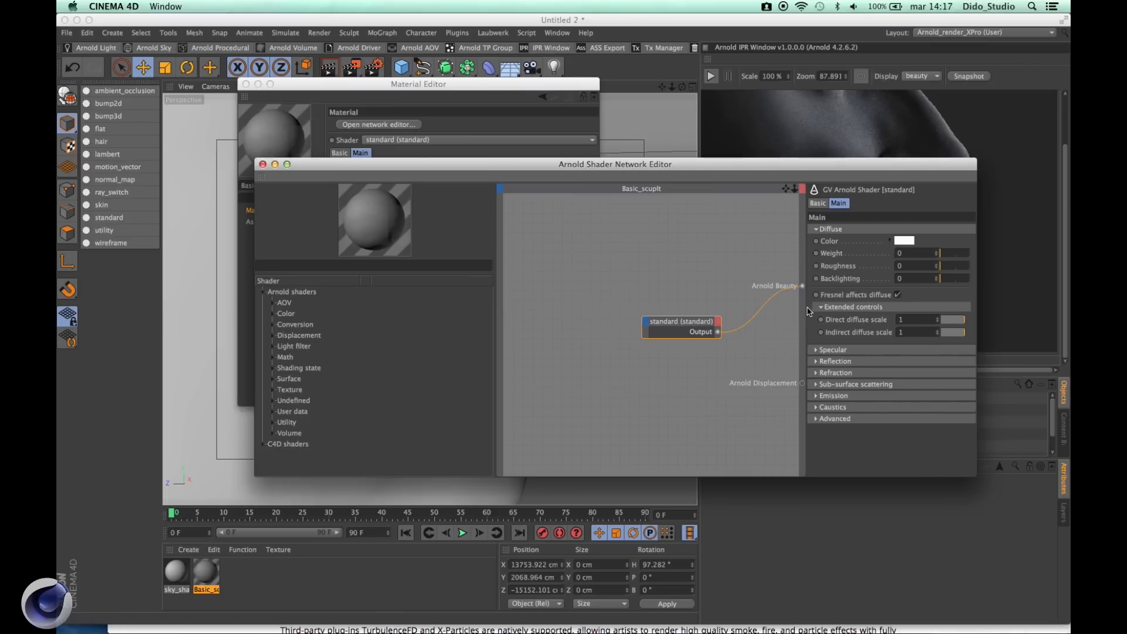
{"action": "mouse_move", "coordinate": [688, 326]}
{"action": "left_mouse_down"}
{"action": "mouse_move", "coordinate": [697, 270]}
{"action": "mouse_move", "coordinate": [704, 317]}
{"action": "left_mouse_up"}
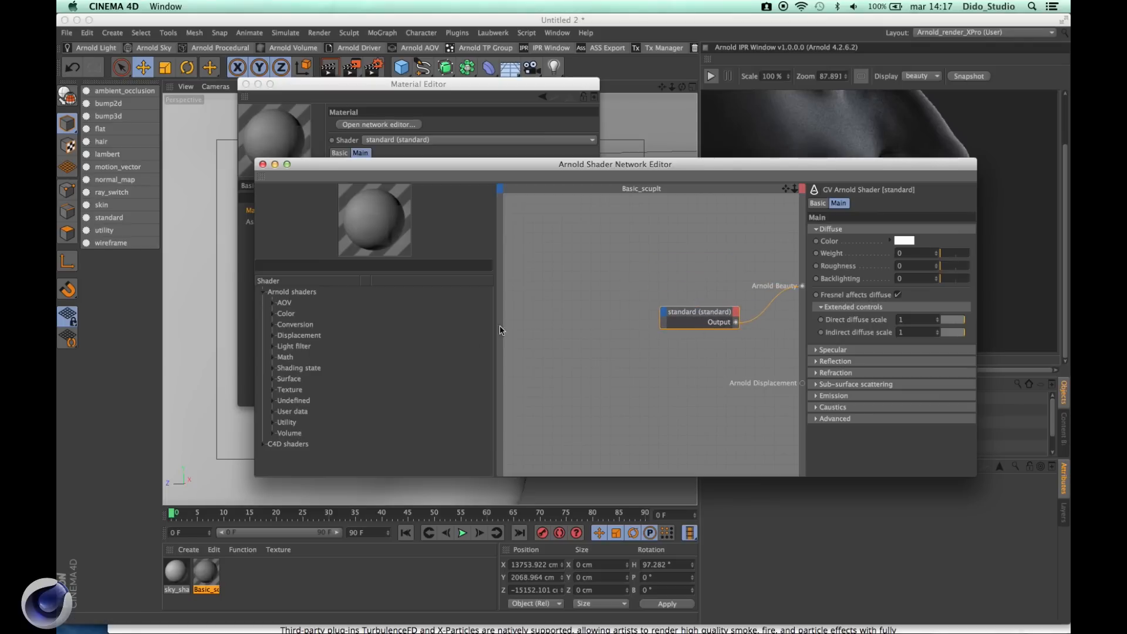
Step: Add a skin surface shader to the network and connect its output to the standard node's Sub-surface scattering Color
{"action": "left_click", "coordinate": [272, 381]}
{"action": "scroll", "coordinate": [286, 419], "scroll_direction": "down", "scroll_amount": 5}
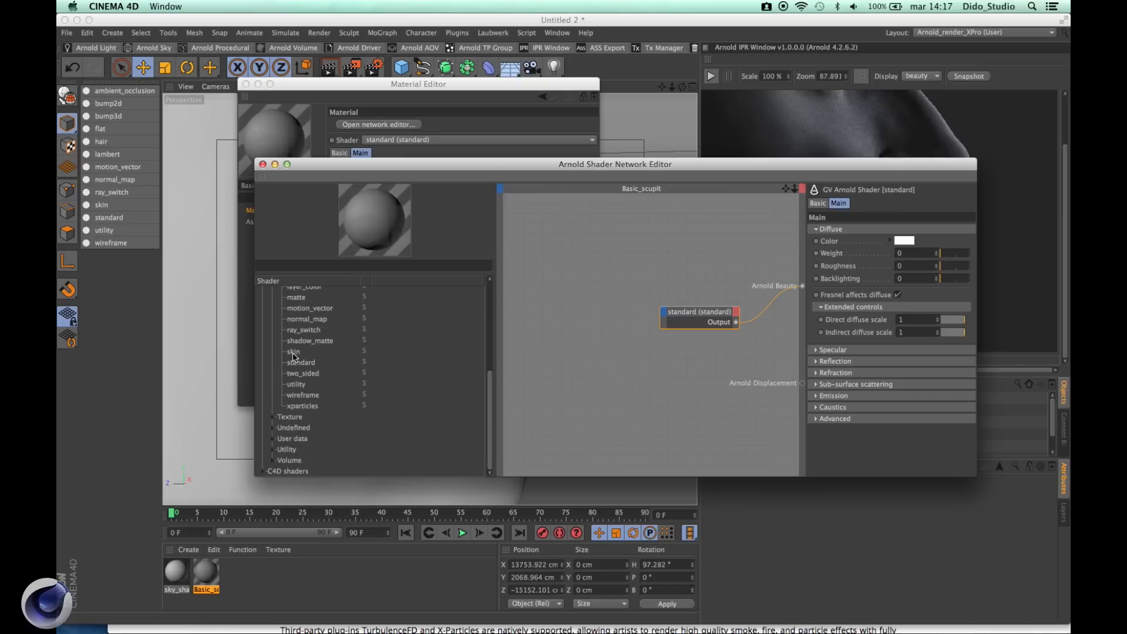
{"action": "left_click_drag", "start_coordinate": [293, 357], "coordinate": [663, 314]}
{"action": "mouse_move", "coordinate": [672, 320]}
{"action": "mouse_move", "coordinate": [753, 320]}
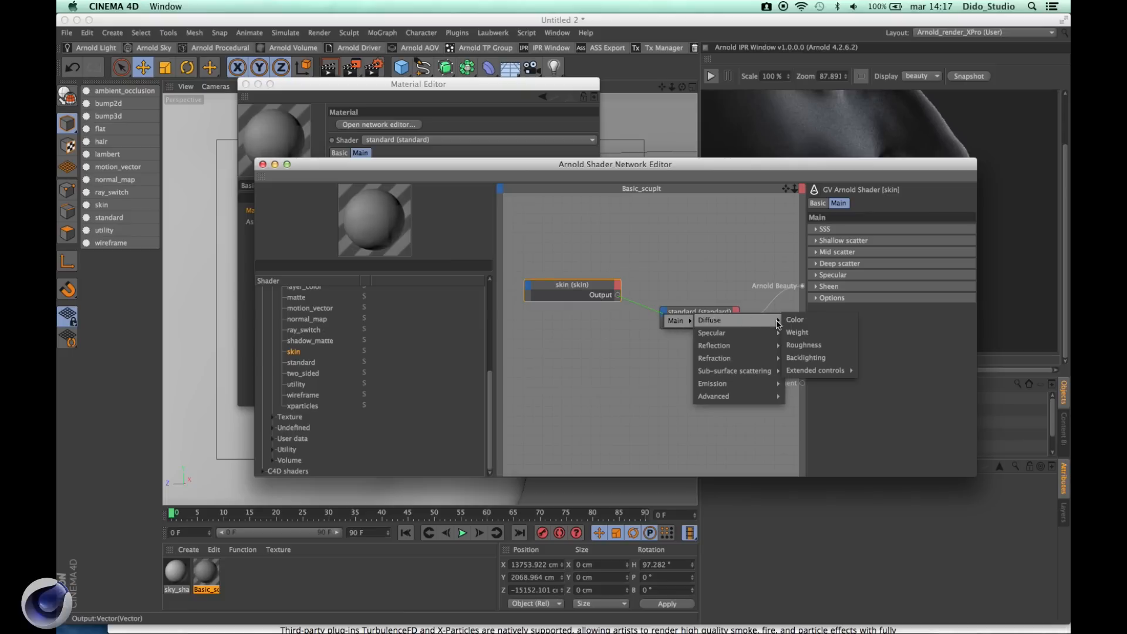
{"action": "mouse_move", "coordinate": [734, 370]}
{"action": "left_click", "coordinate": [793, 371]}
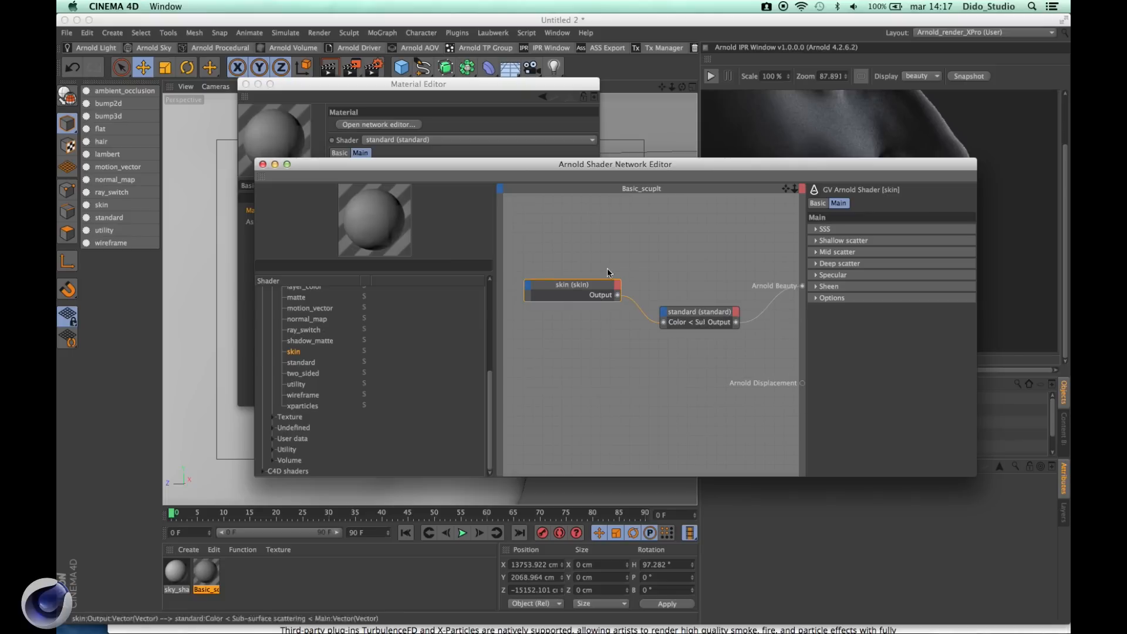
Step: Reposition and enlarge the skin node, then expand its Shallow scatter and Mid scatter settings
{"action": "left_click_drag", "start_coordinate": [570, 288], "coordinate": [571, 303]}
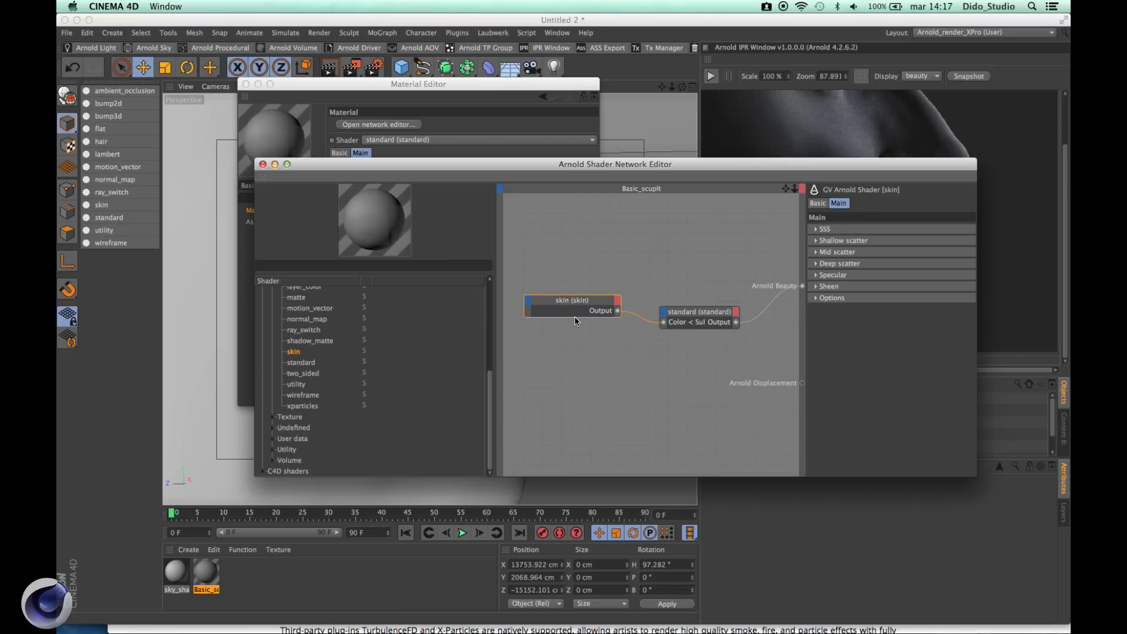
{"action": "left_click", "coordinate": [574, 339]}
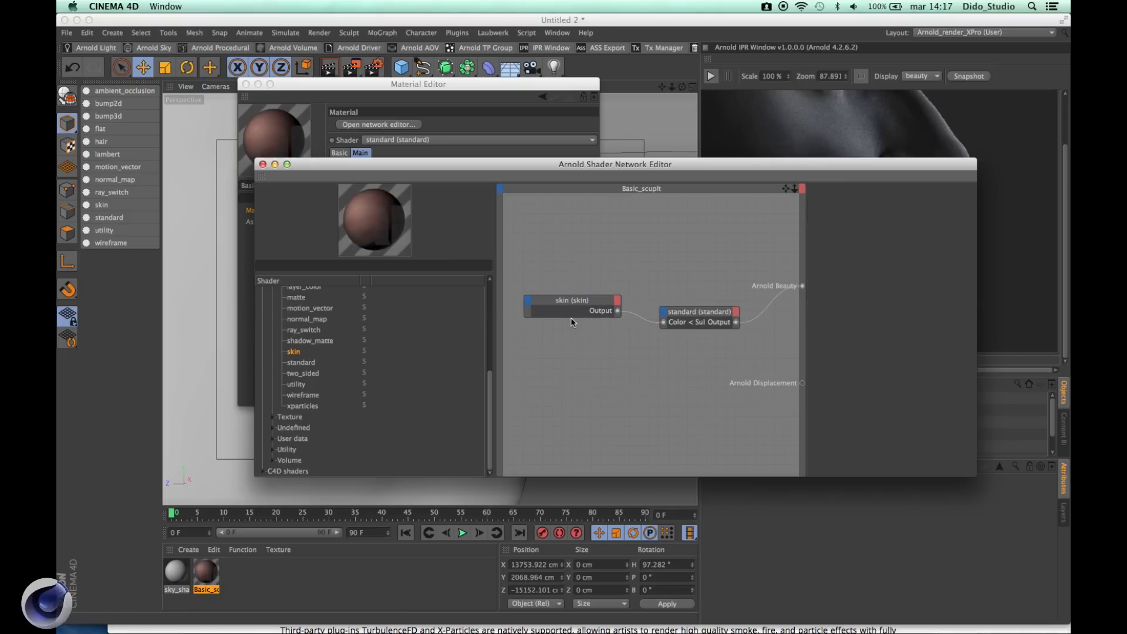
{"action": "left_click_drag", "start_coordinate": [573, 317], "coordinate": [579, 356]}
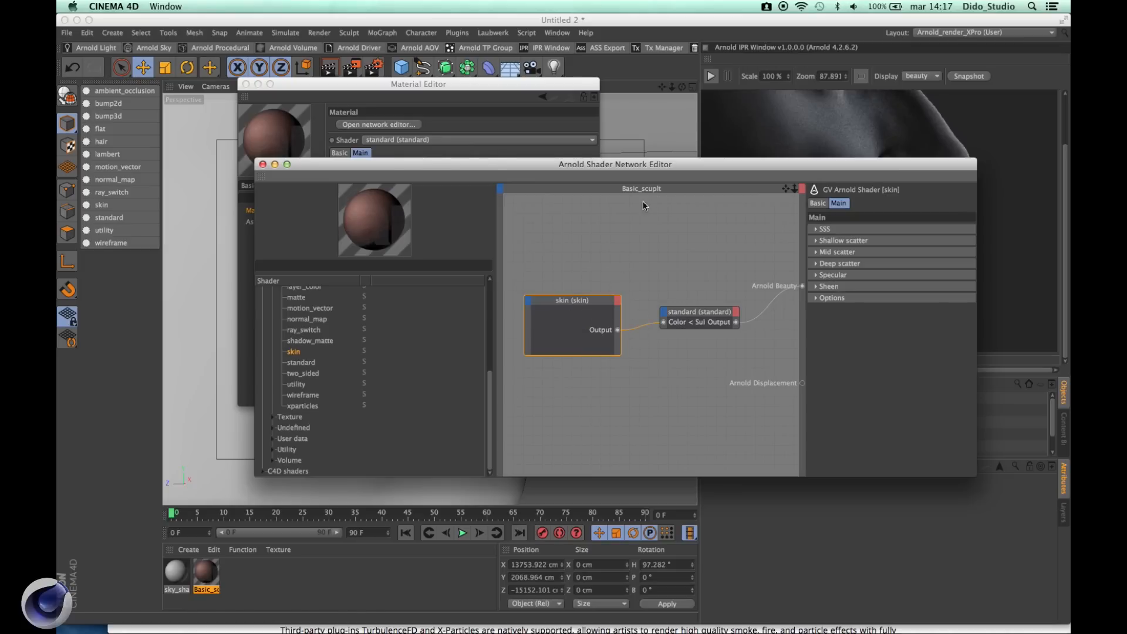
{"action": "left_click_drag", "start_coordinate": [620, 312], "coordinate": [637, 311]}
{"action": "left_click_drag", "start_coordinate": [754, 167], "coordinate": [615, 125]}
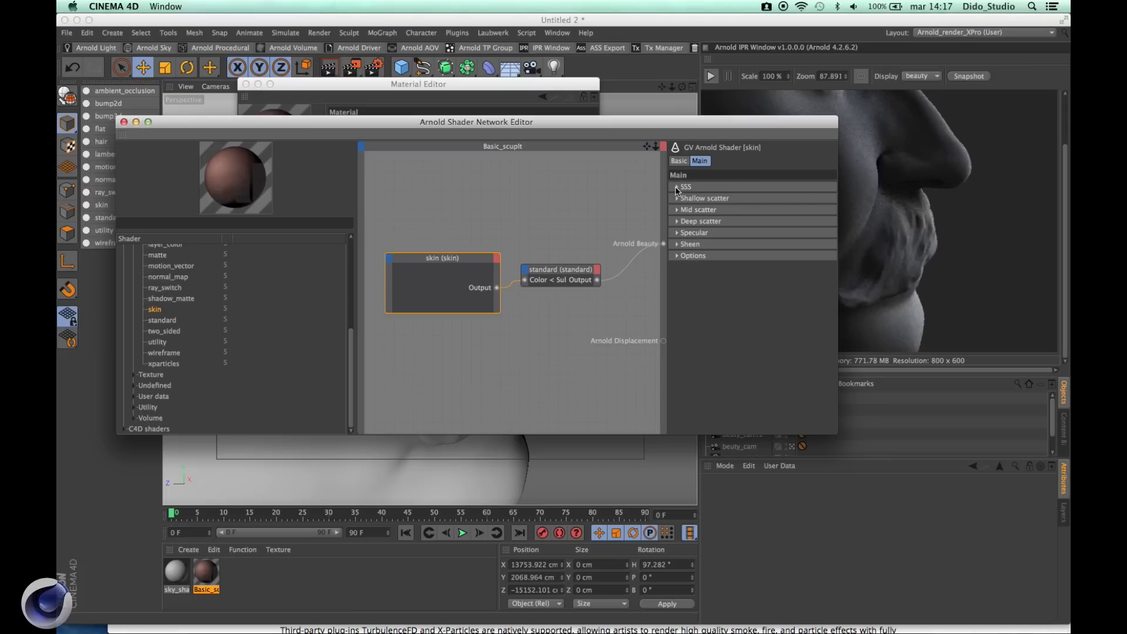
{"action": "left_click", "coordinate": [675, 187]}
{"action": "left_click", "coordinate": [676, 188]}
{"action": "left_click", "coordinate": [677, 198]}
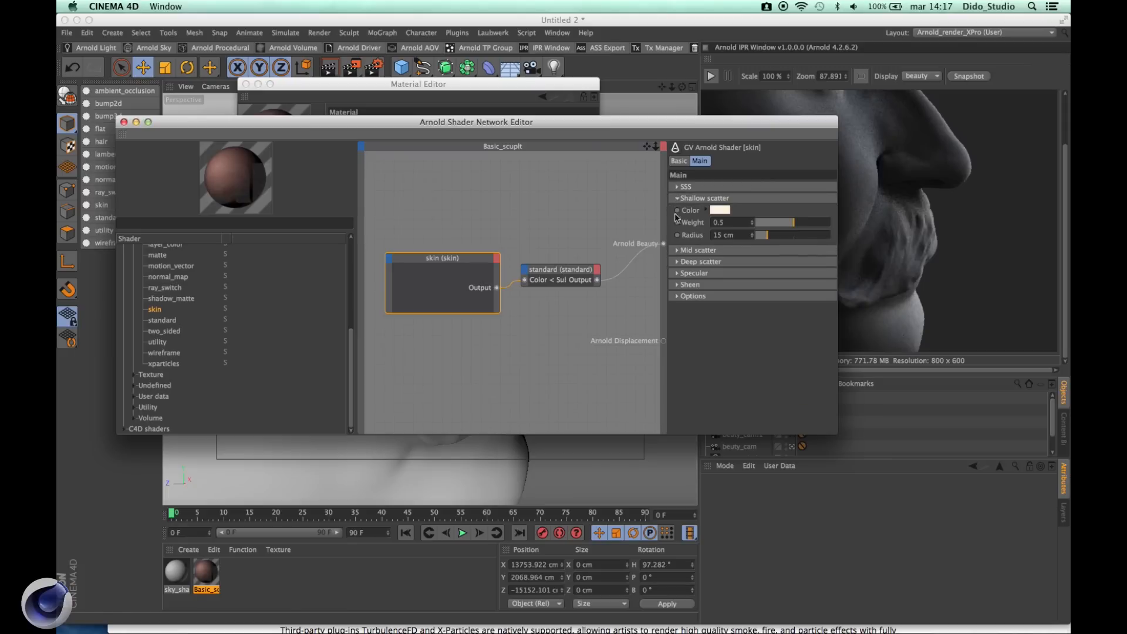
{"action": "left_click", "coordinate": [672, 250]}
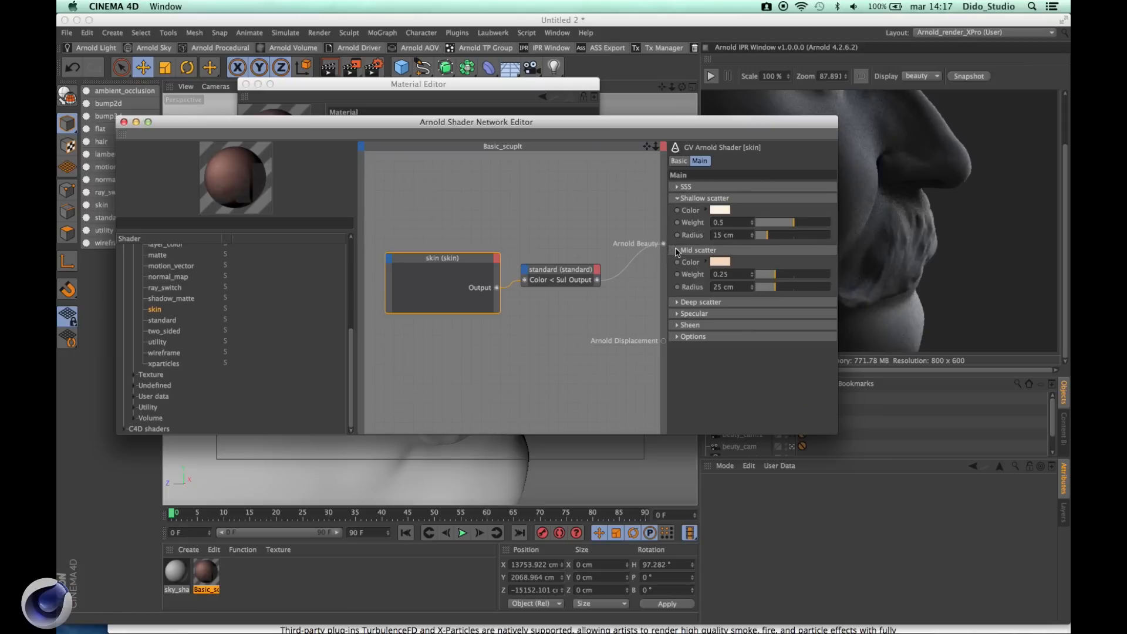
Step: Delete the connection between the skin and standard nodes and remove the skin node from the network
{"action": "left_click", "coordinate": [513, 281]}
{"action": "key", "text": "Delete"}
{"action": "left_click", "coordinate": [465, 261]}
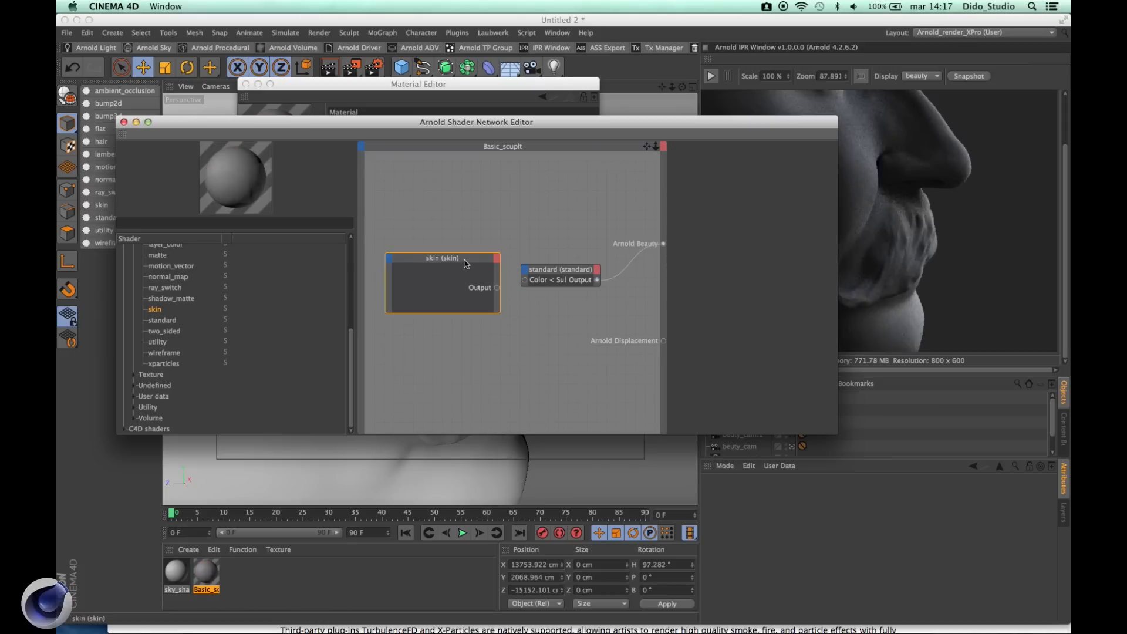
{"action": "key", "text": "Delete"}
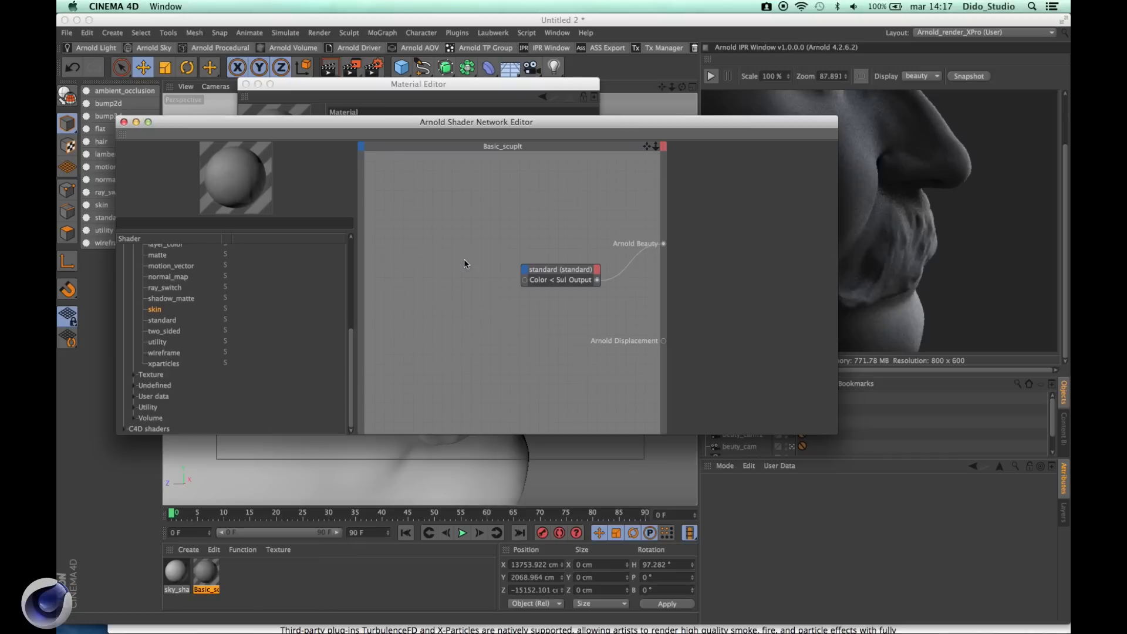
Step: Close the network and material editors and create a new Arnold skin surface material
{"action": "left_click", "coordinate": [124, 122]}
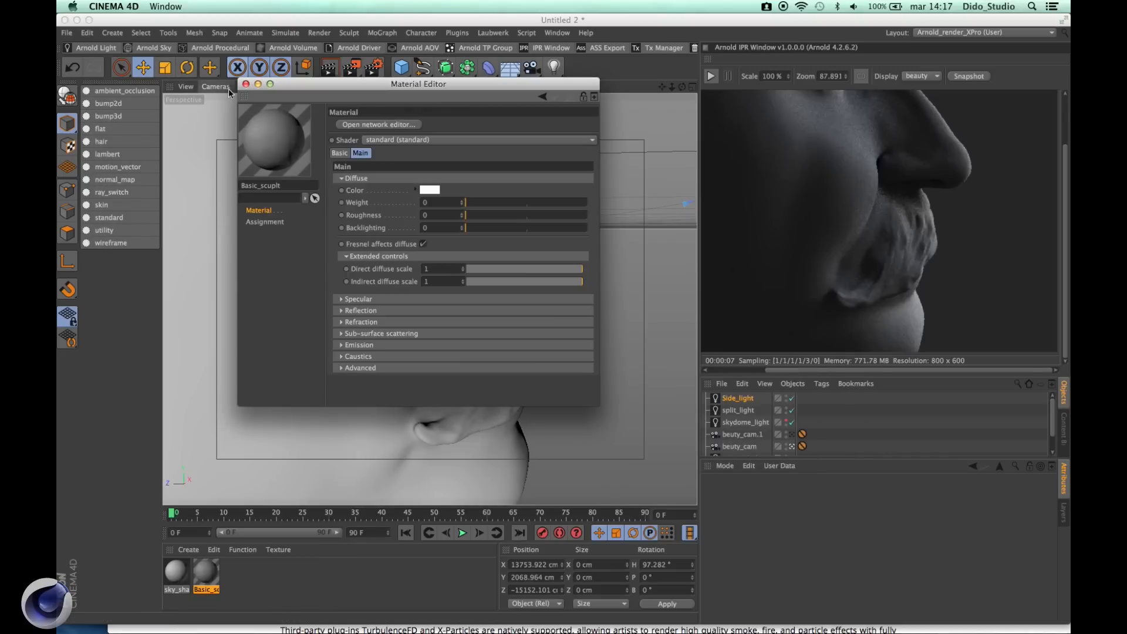
{"action": "left_click", "coordinate": [246, 85]}
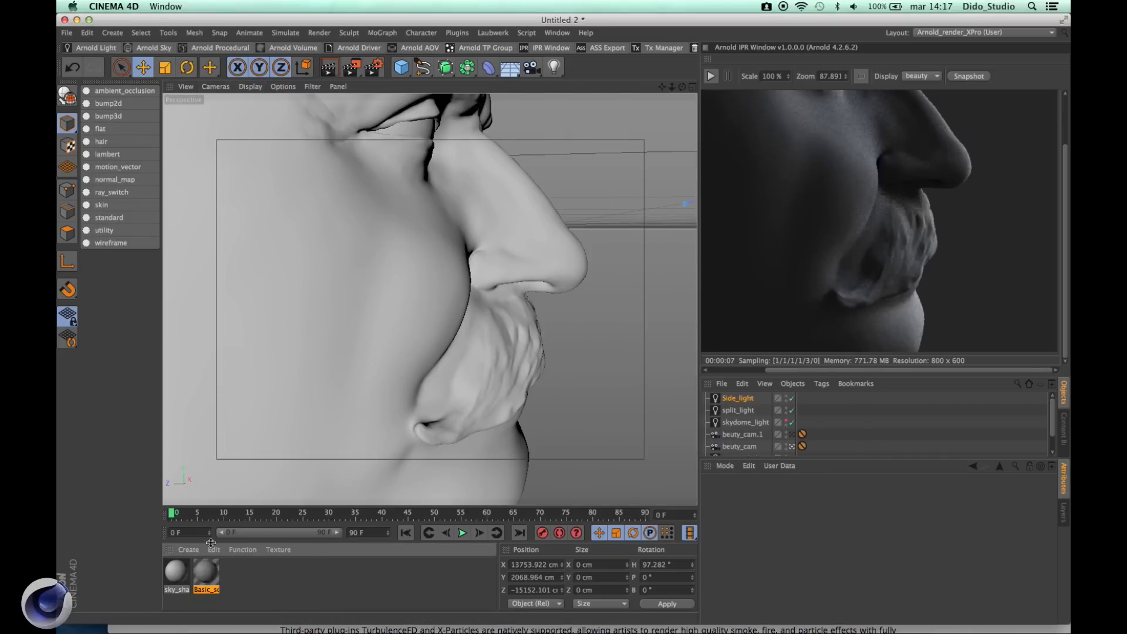
{"action": "left_click", "coordinate": [189, 549]}
{"action": "mouse_move", "coordinate": [199, 448]}
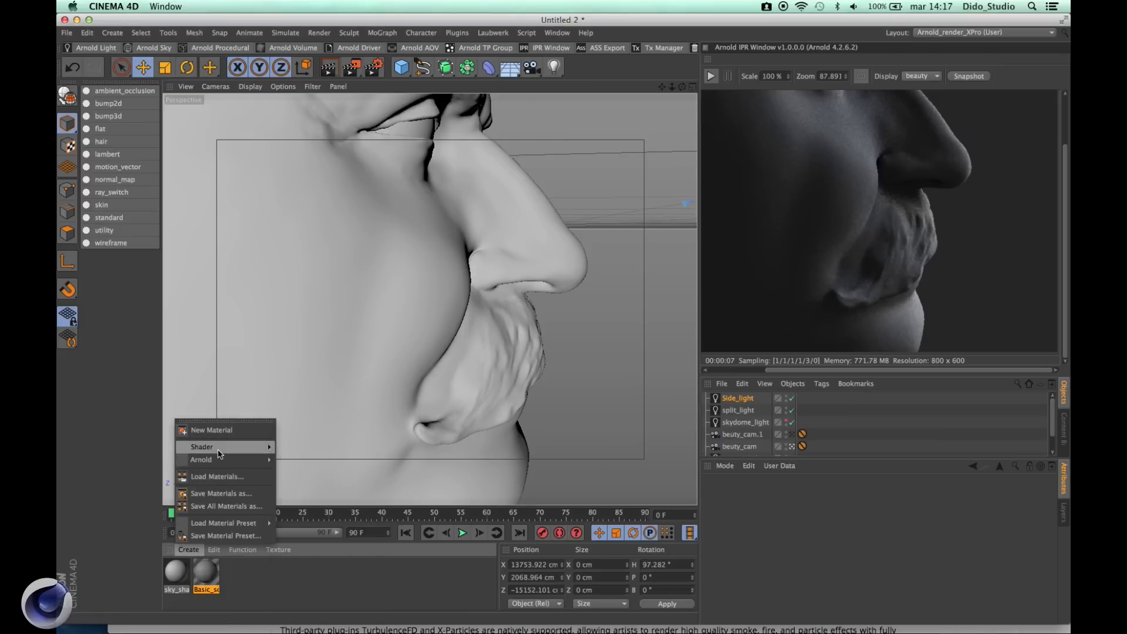
{"action": "mouse_move", "coordinate": [253, 460]}
{"action": "mouse_move", "coordinate": [287, 472]}
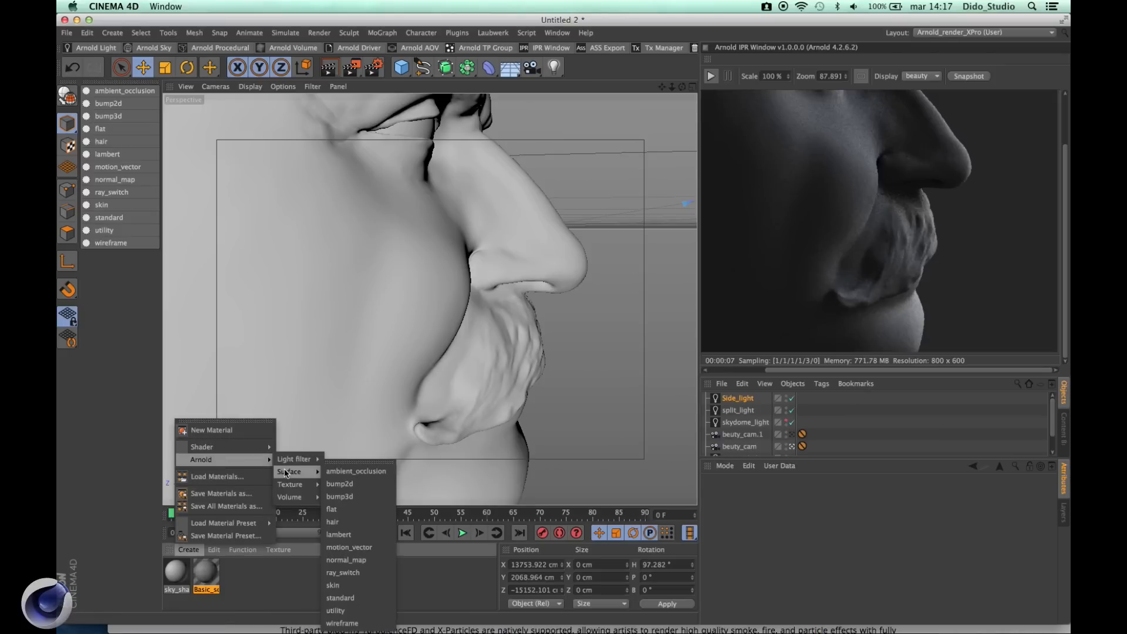
{"action": "left_click", "coordinate": [333, 585]}
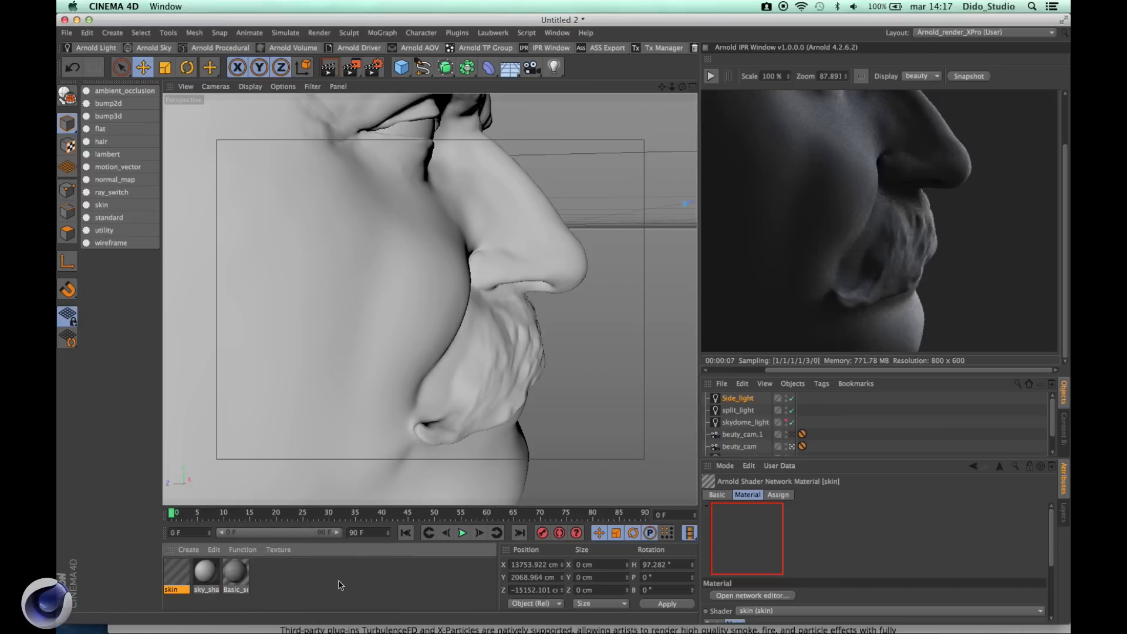
{"action": "left_click", "coordinate": [309, 588]}
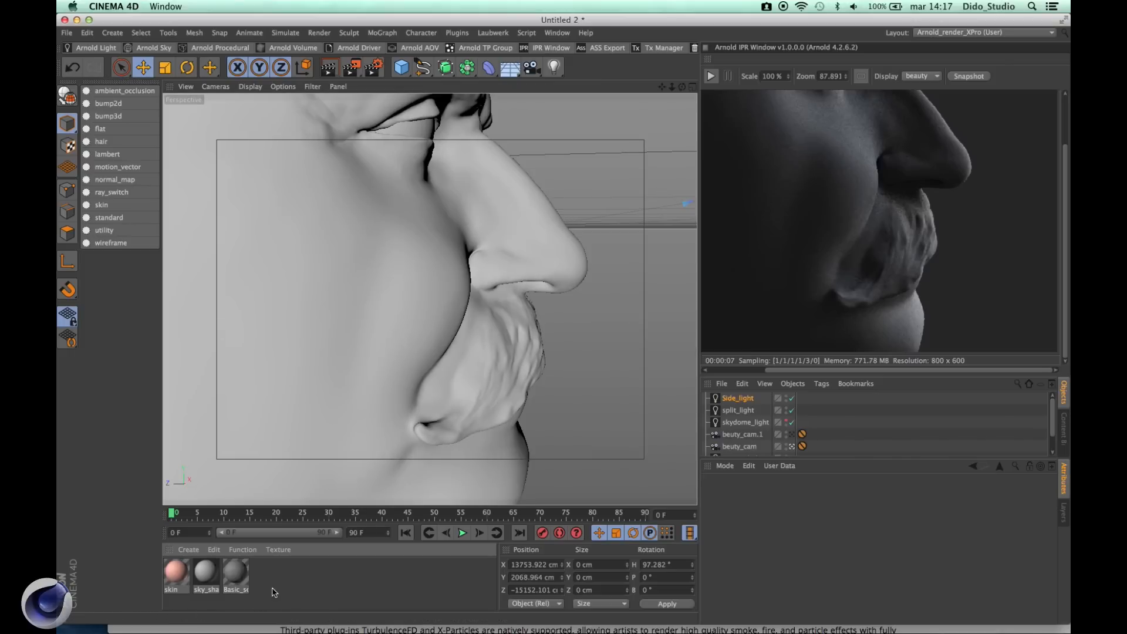
Step: Assign the skin material to the sculpted head and restart the IPR render
{"action": "left_click_drag", "start_coordinate": [175, 573], "coordinate": [338, 318]}
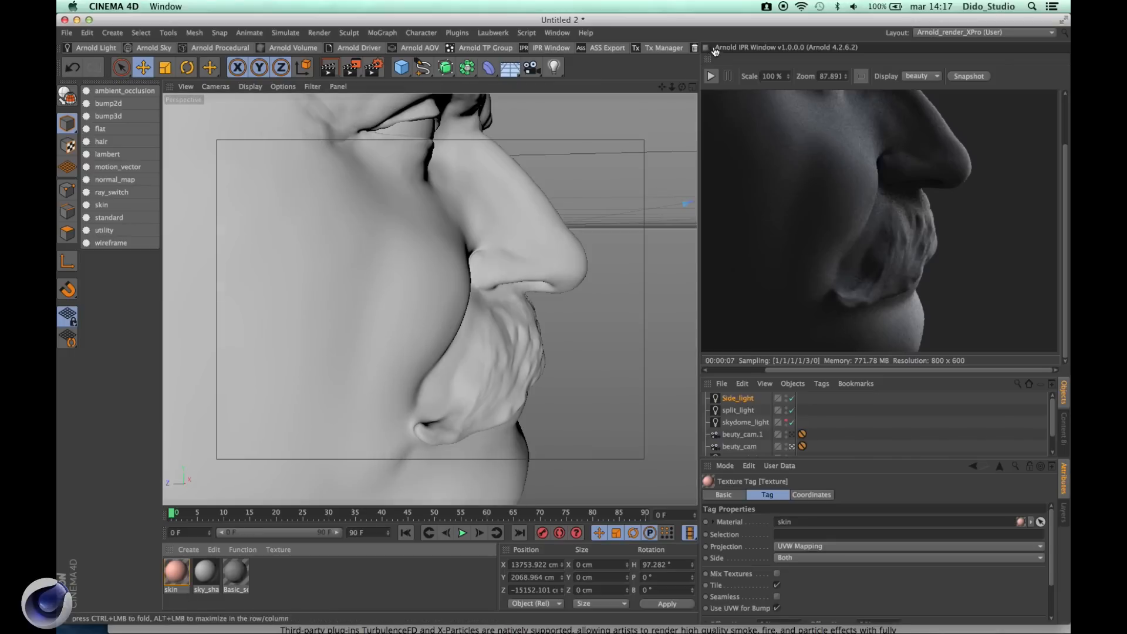
{"action": "left_click", "coordinate": [711, 76]}
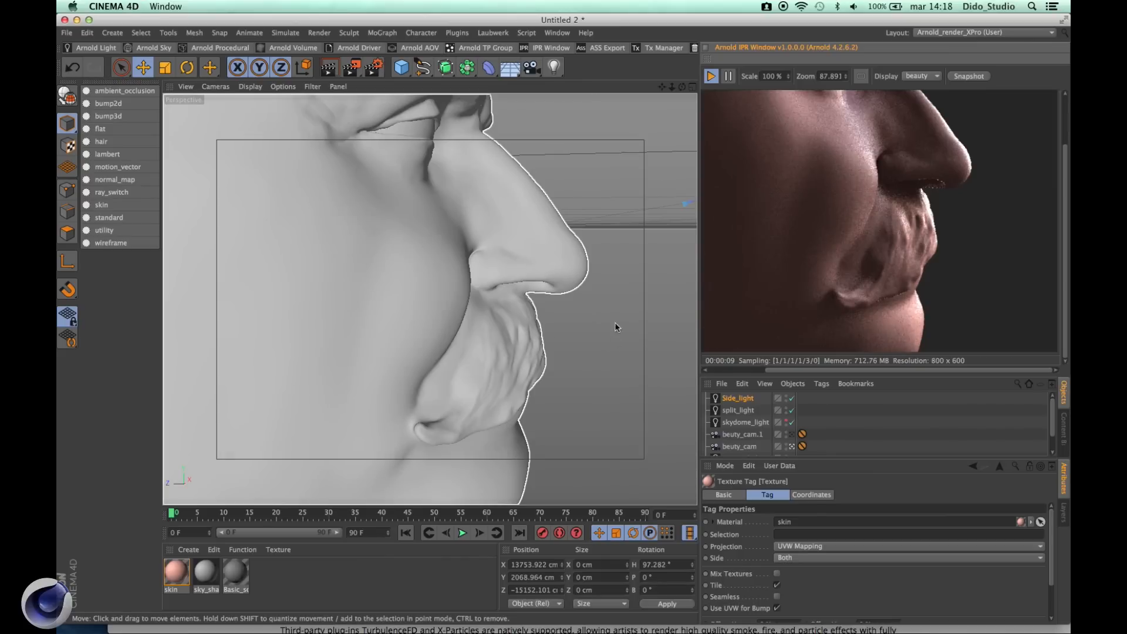
Step: Open the skin material for editing and set its SSS radius multiplier to 5
{"action": "double_click", "coordinate": [176, 571]}
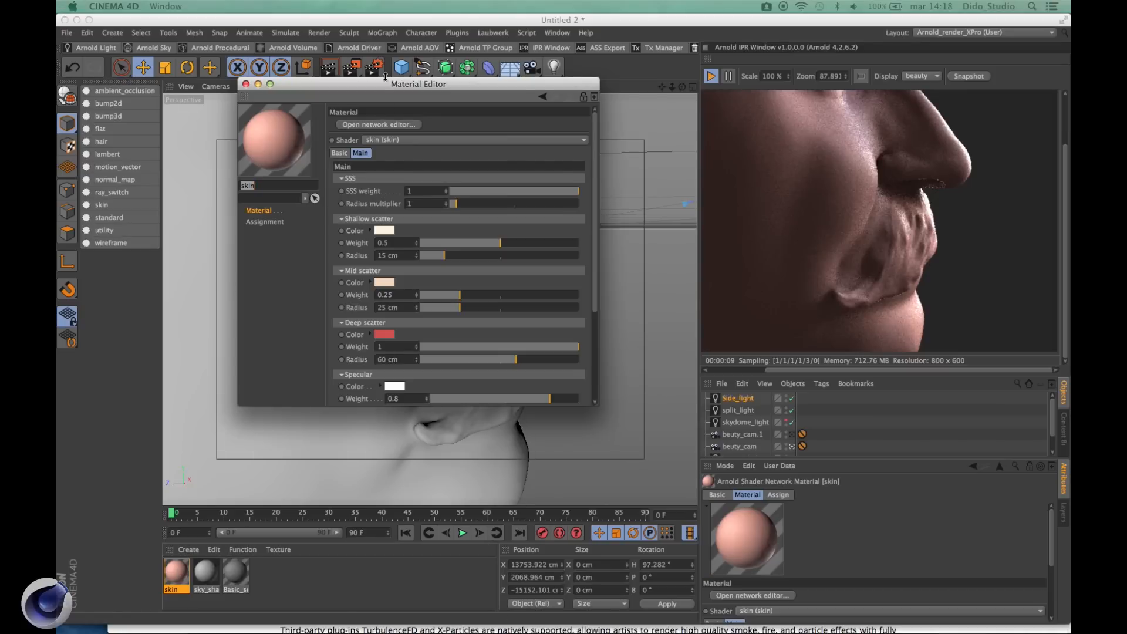
{"action": "left_click_drag", "start_coordinate": [328, 78], "coordinate": [207, 207]}
{"action": "left_click_drag", "start_coordinate": [377, 206], "coordinate": [482, 124]}
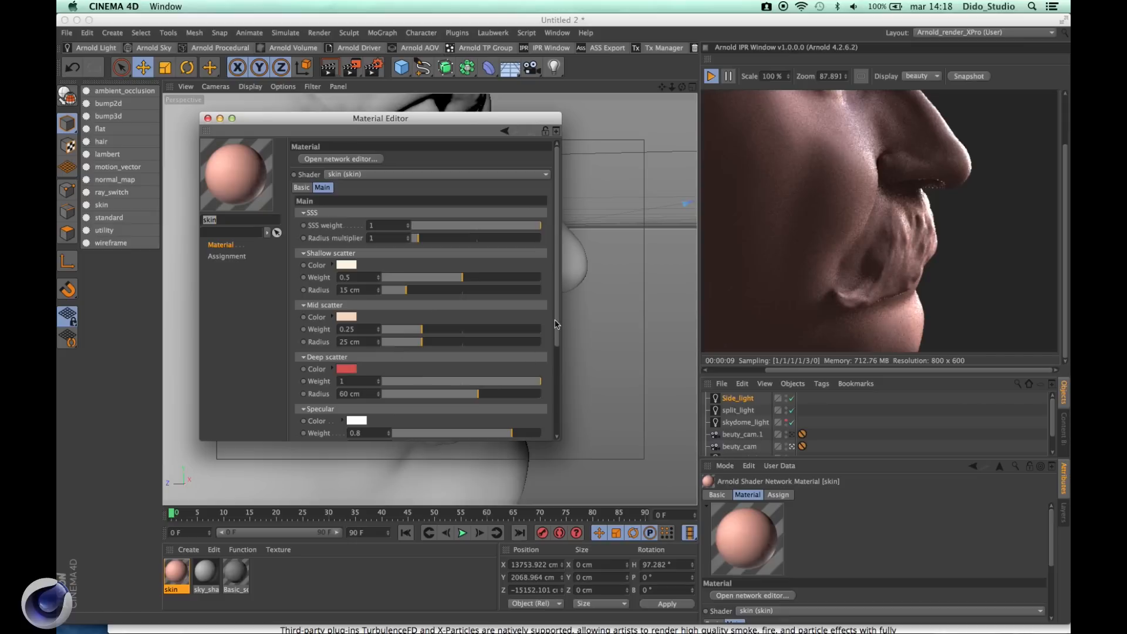
{"action": "left_click_drag", "start_coordinate": [557, 295], "coordinate": [556, 317]}
{"action": "scroll", "coordinate": [556, 317], "scroll_direction": "down", "scroll_amount": 2}
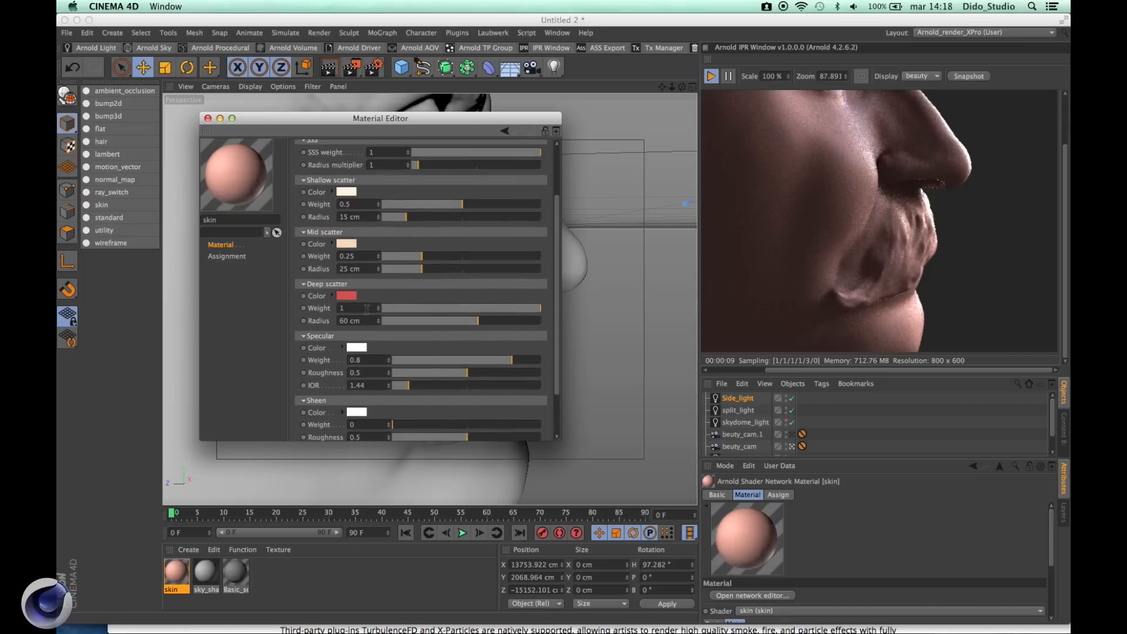
{"action": "scroll", "coordinate": [557, 296], "scroll_direction": "up", "scroll_amount": 3}
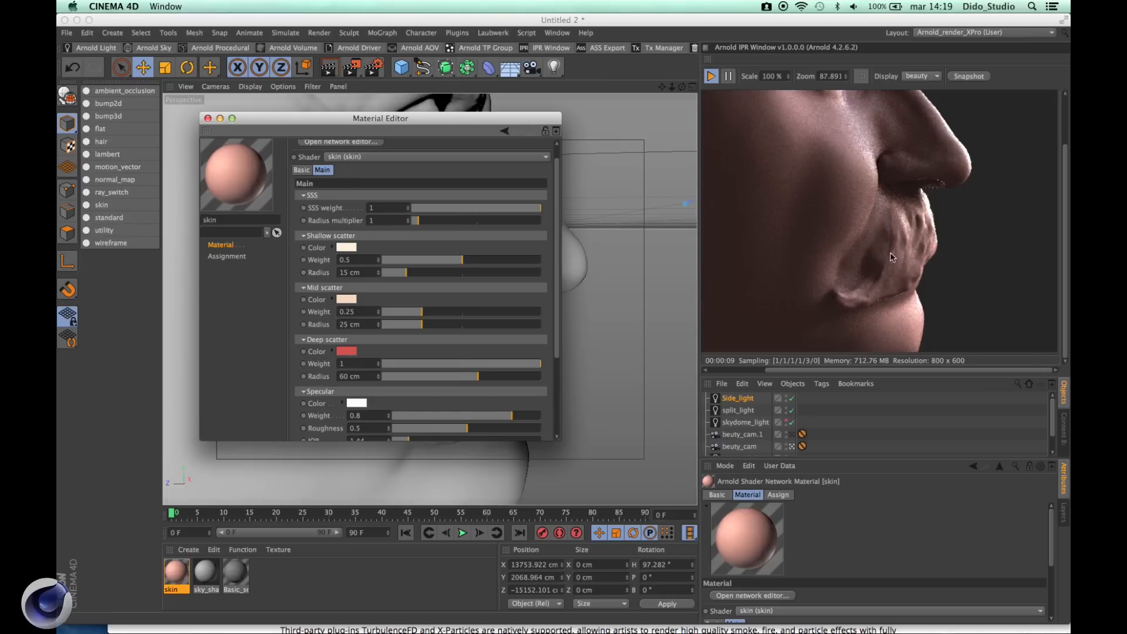
{"action": "left_click", "coordinate": [861, 240]}
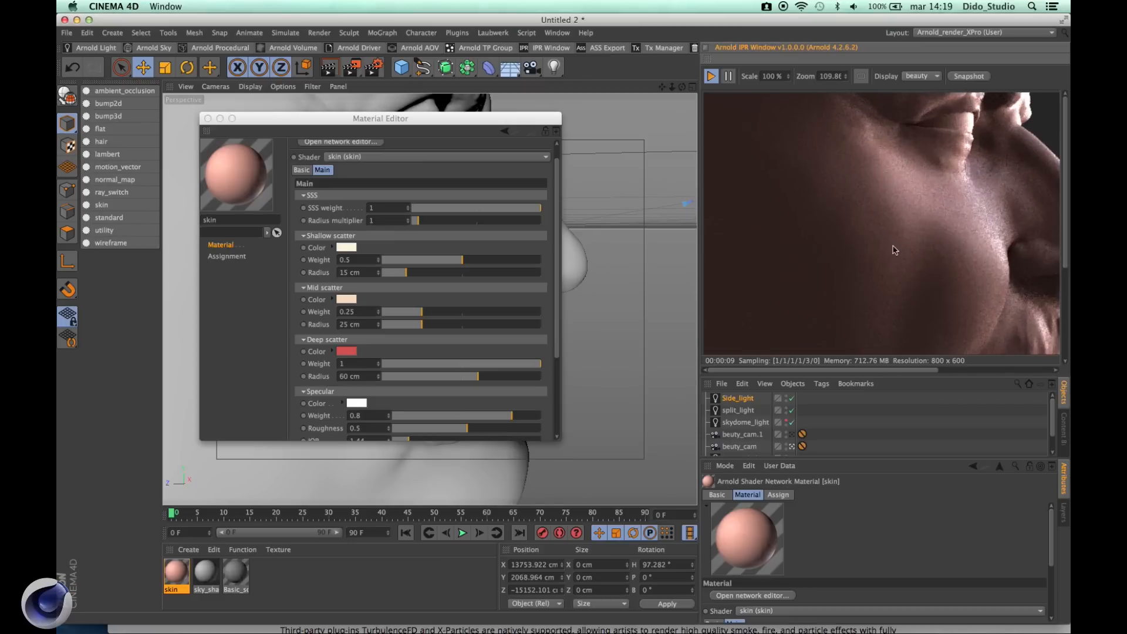
{"action": "scroll", "coordinate": [892, 247], "scroll_direction": "up", "scroll_amount": 2}
{"action": "left_click_drag", "start_coordinate": [863, 259], "coordinate": [827, 205]}
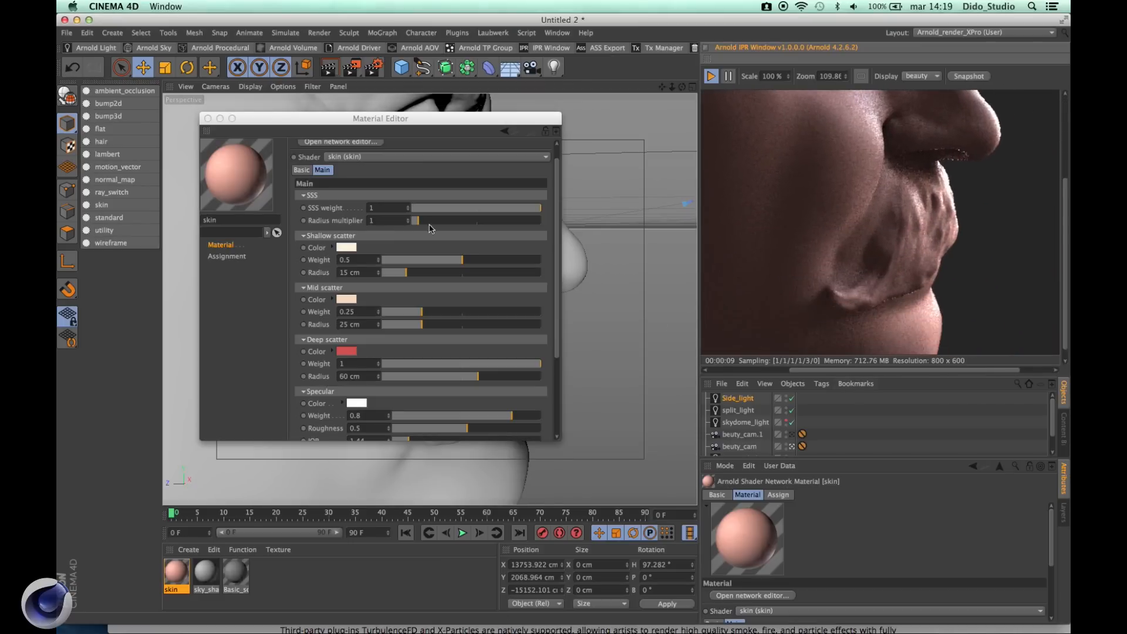
{"action": "left_click", "coordinate": [385, 222]}
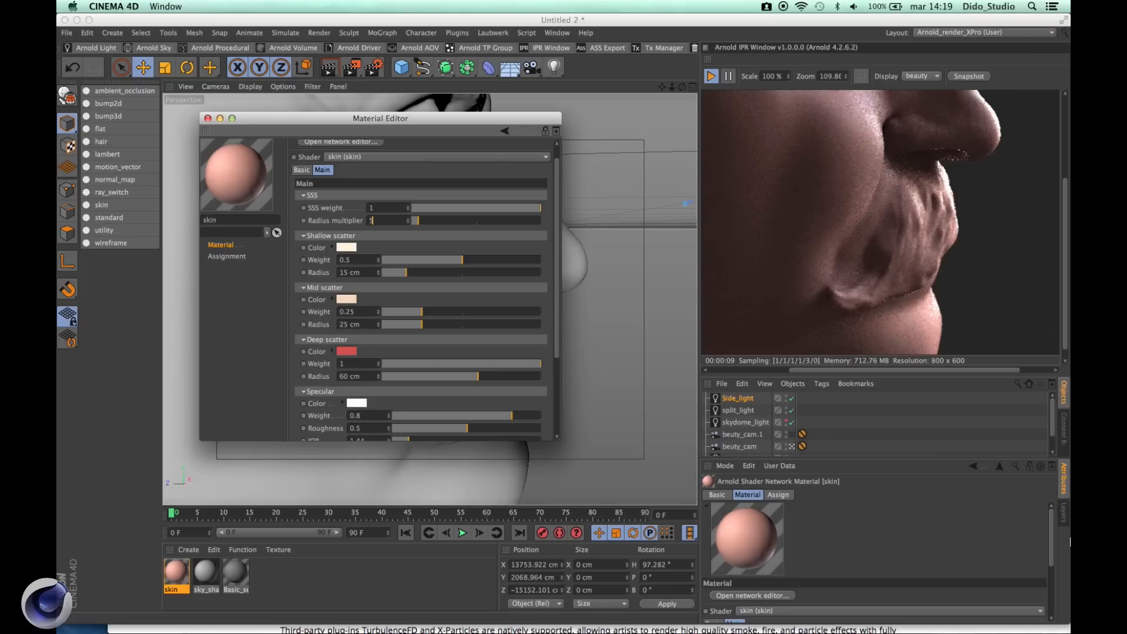
{"action": "key", "text": "Return"}
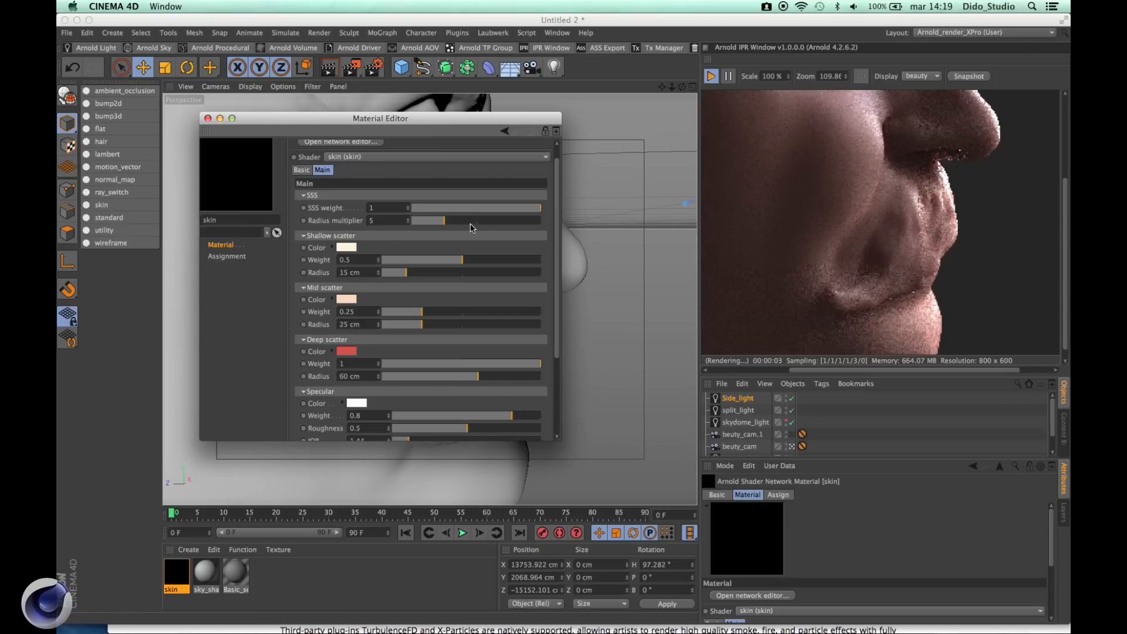
Step: Set the skin material's SSS radius multiplier to 12
{"action": "left_click", "coordinate": [390, 219]}
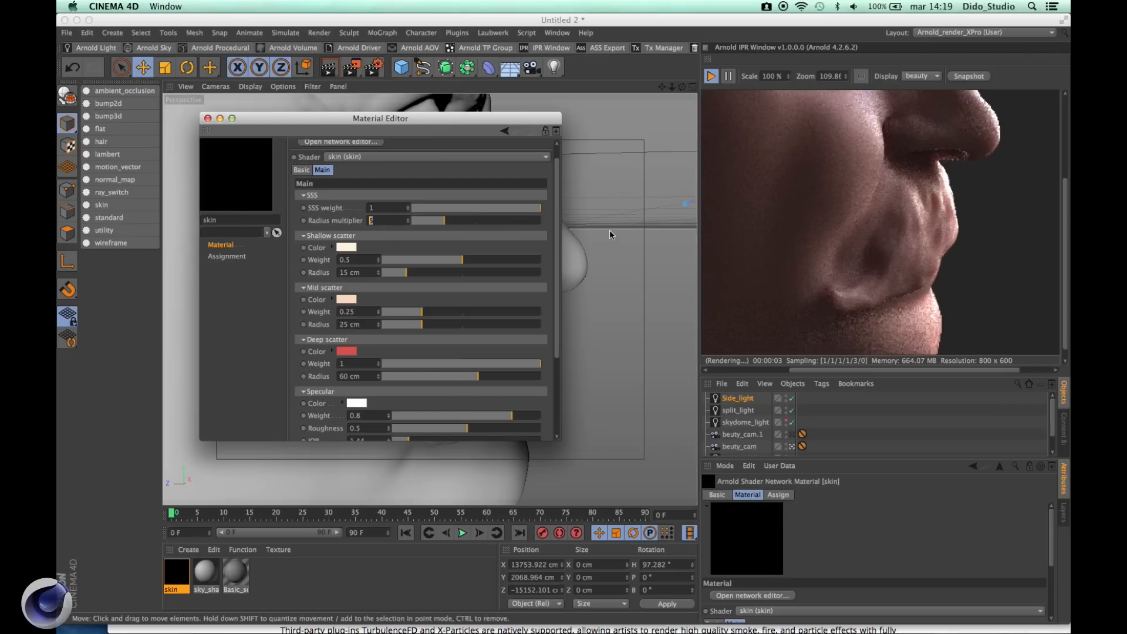
{"action": "type", "text": "12"}
{"action": "key", "text": "Return"}
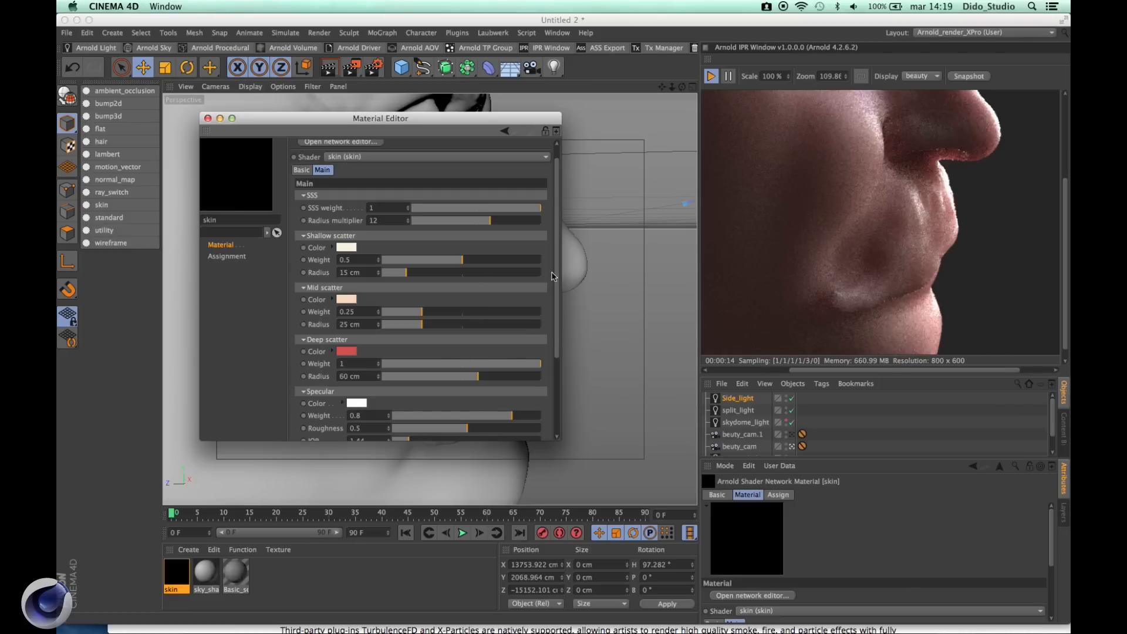
Step: Try an orange deep scatter color with a 6% hue and undo that color change
{"action": "scroll", "coordinate": [481, 293], "scroll_direction": "down", "scroll_amount": 3}
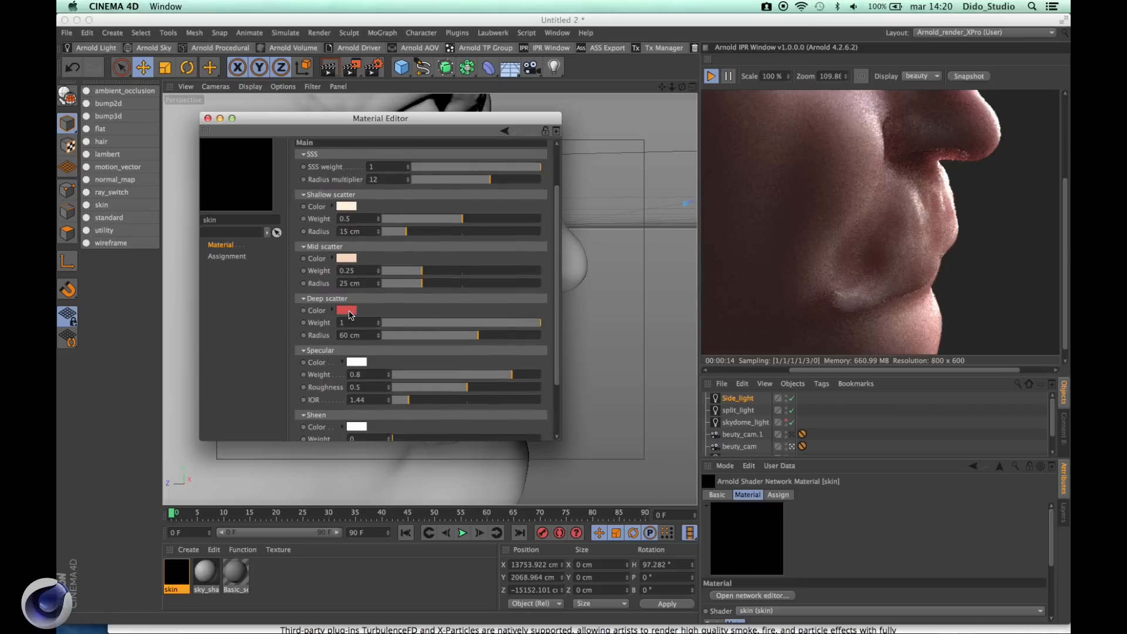
{"action": "left_click", "coordinate": [347, 311]}
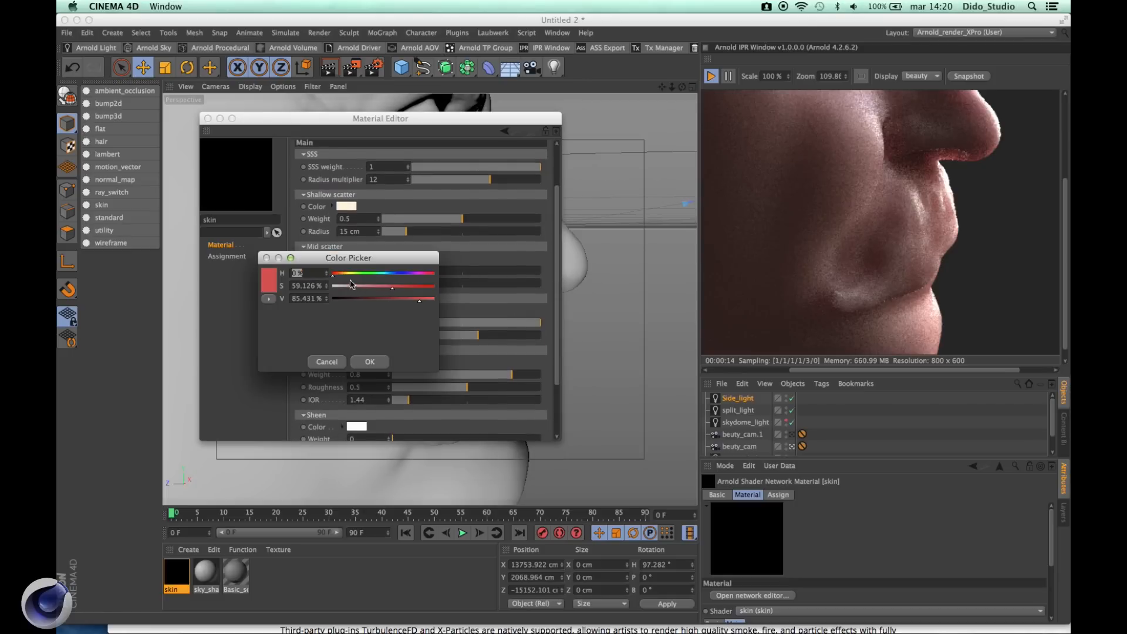
{"action": "left_click_drag", "start_coordinate": [332, 280], "coordinate": [341, 280]}
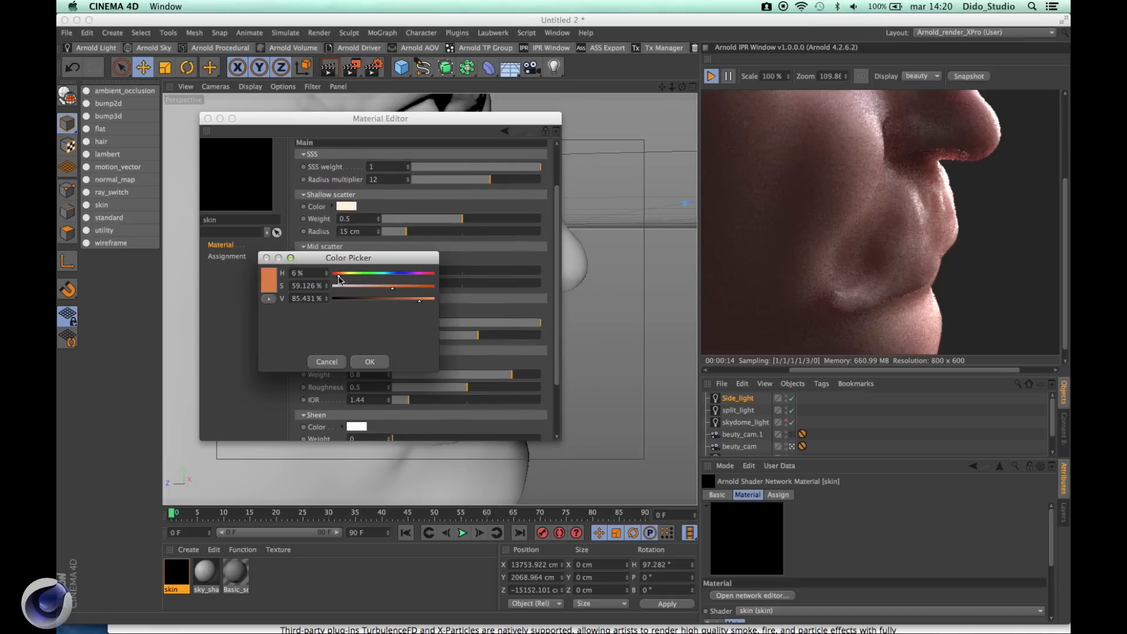
{"action": "left_click", "coordinate": [370, 362]}
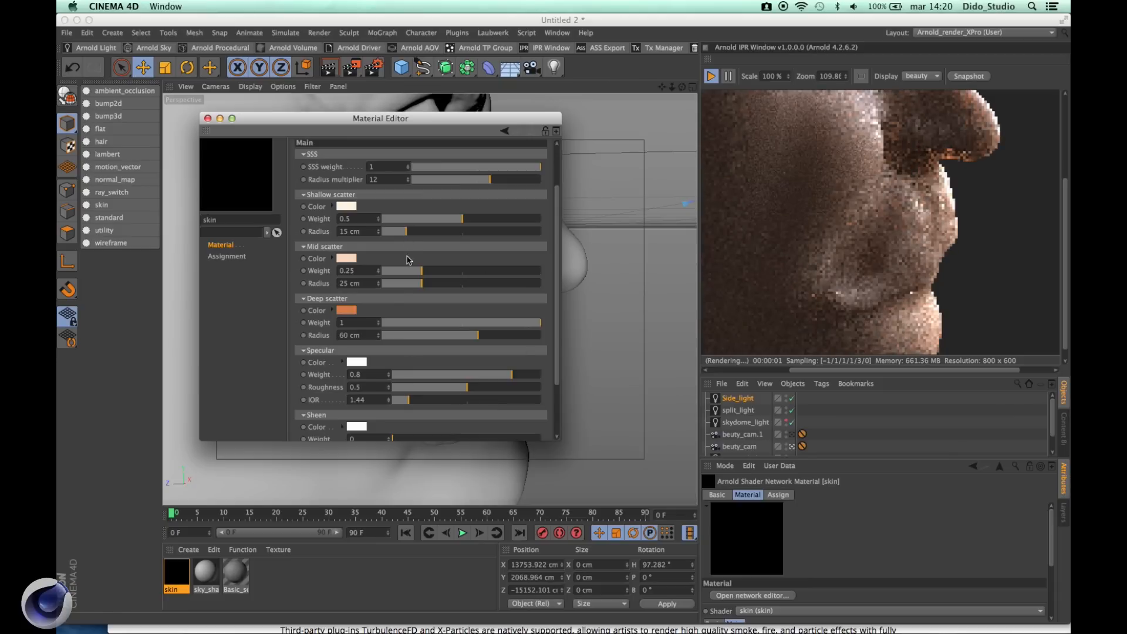
{"action": "left_click", "coordinate": [354, 310]}
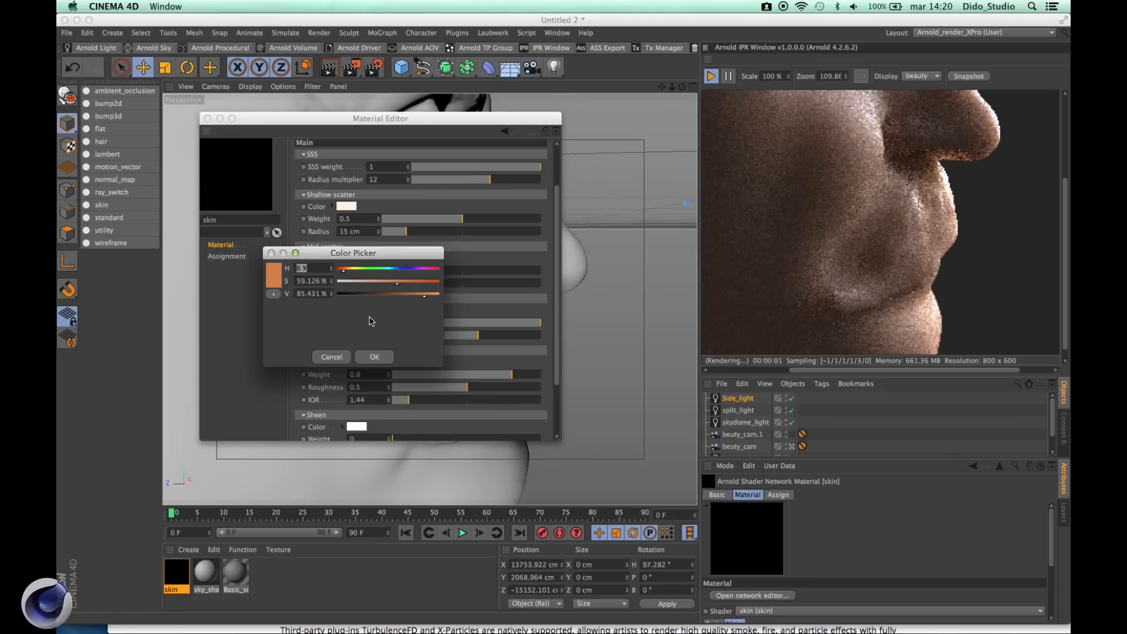
{"action": "left_click", "coordinate": [338, 359]}
{"action": "key", "text": "super+z"}
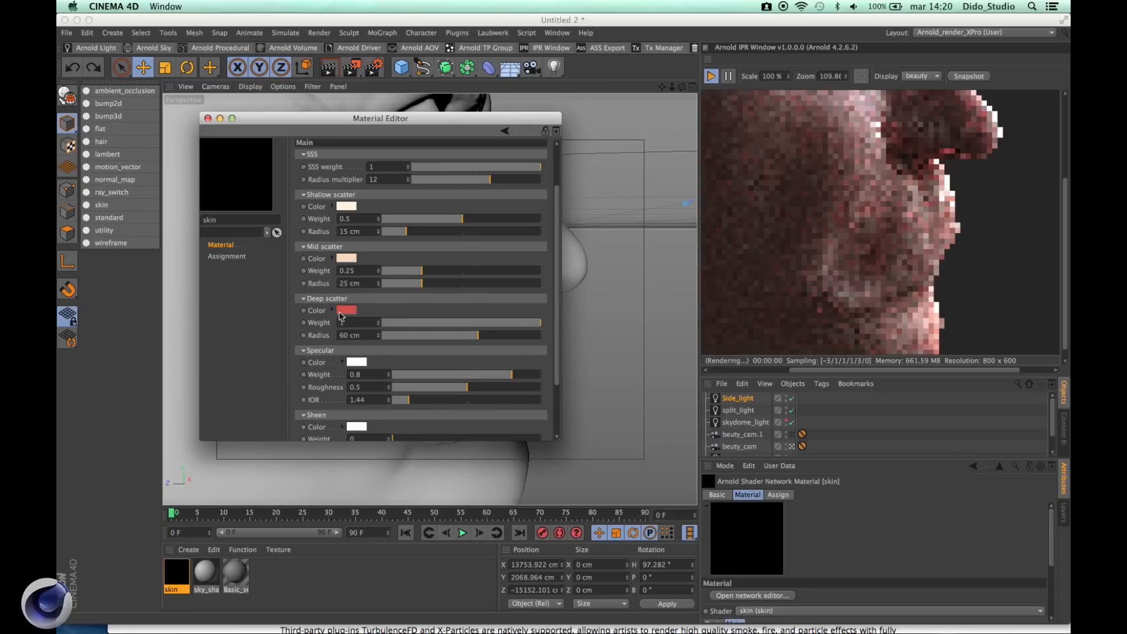
Step: Darken the skin material's deep scatter color by setting its V value to 81%
{"action": "left_click", "coordinate": [351, 310]}
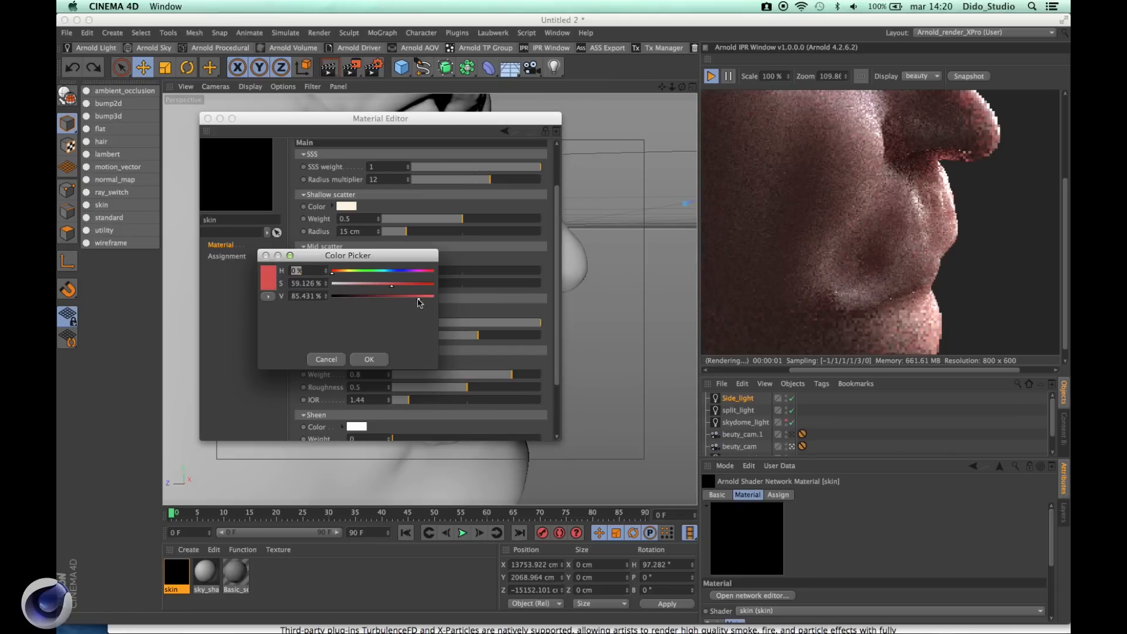
{"action": "left_click_drag", "start_coordinate": [418, 298], "coordinate": [413, 298]}
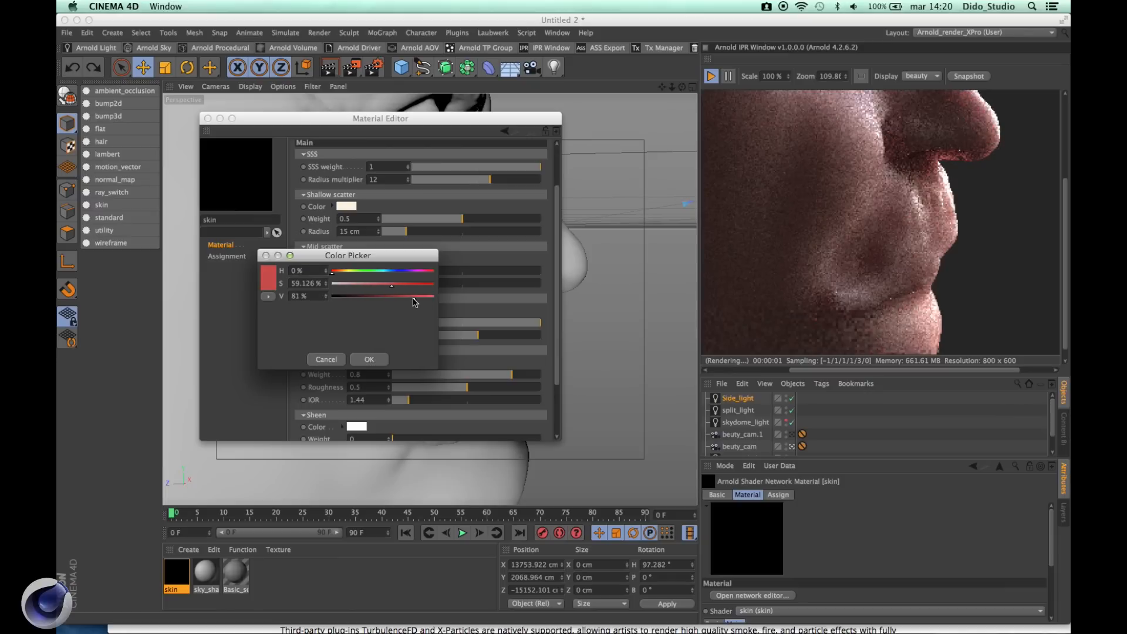
{"action": "left_click", "coordinate": [375, 358]}
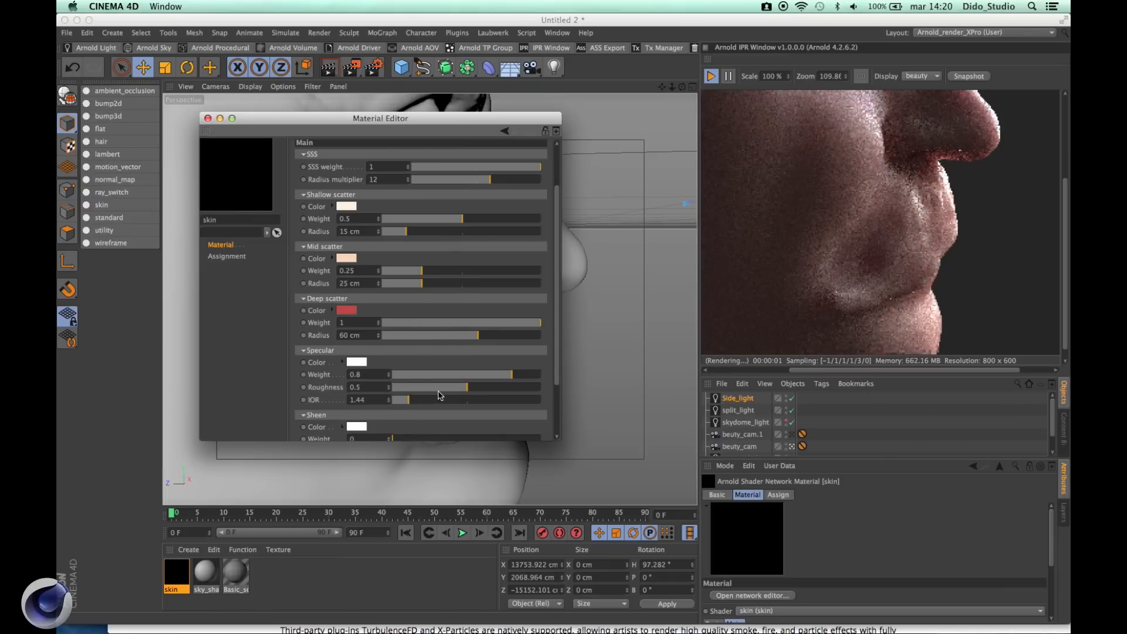
Step: Raise the skin material's specular weight to 0.92 and its specular IOR to 1.59
{"action": "left_click_drag", "start_coordinate": [517, 376], "coordinate": [531, 379]}
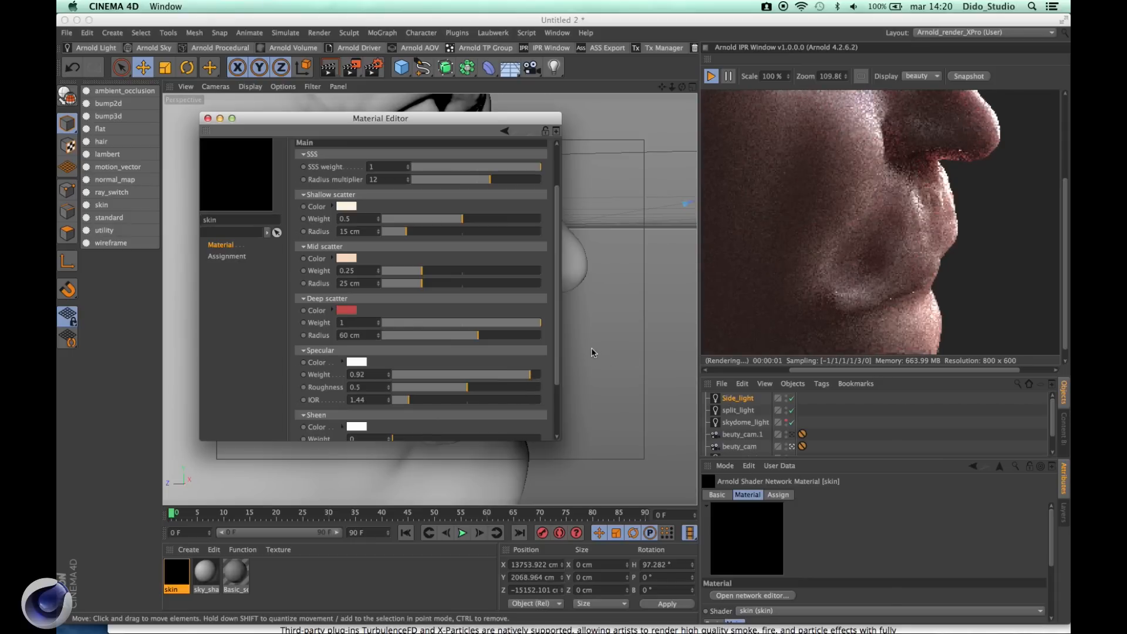
{"action": "left_click", "coordinate": [437, 403]}
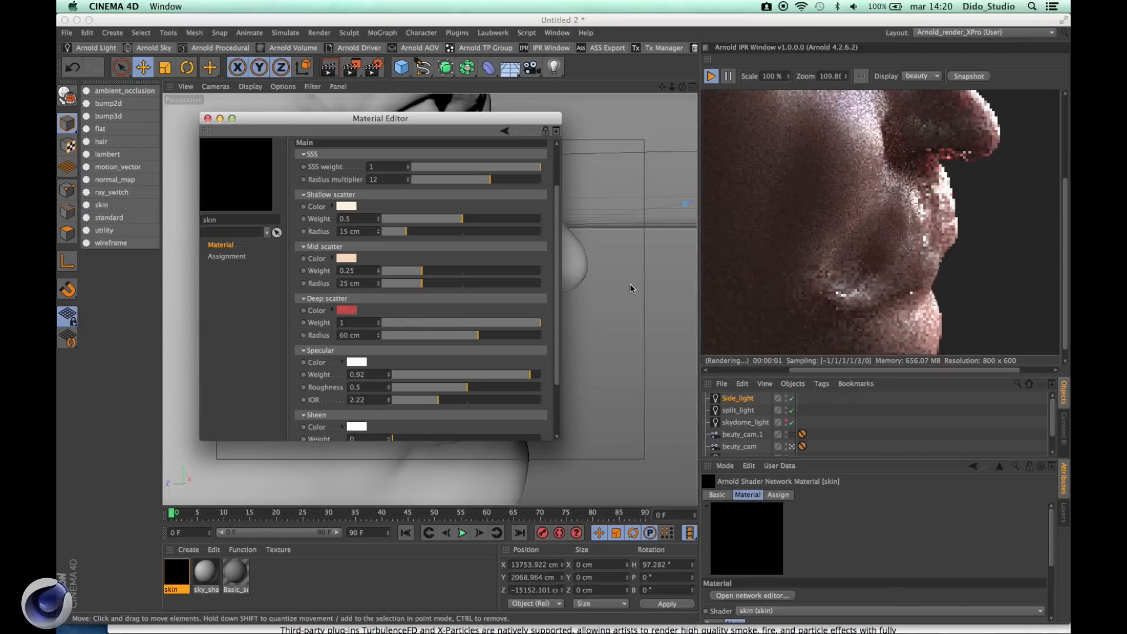
{"action": "left_click", "coordinate": [415, 400]}
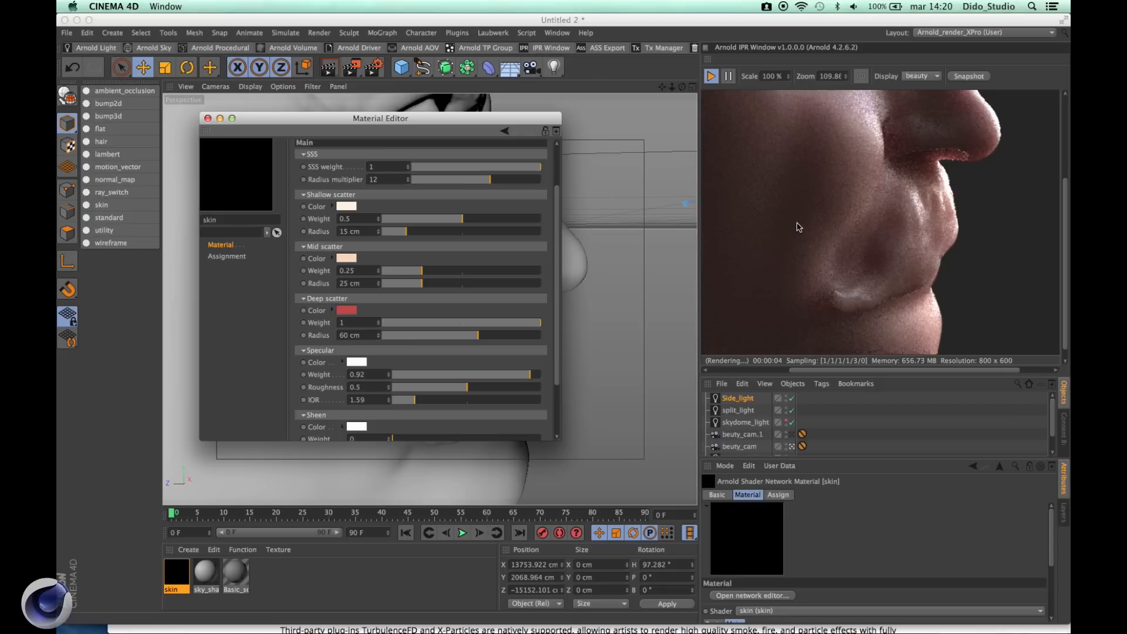
Step: Examine the skin shading and highlights on the nose and cheek in the IPR render, and close the material editor
{"action": "left_click", "coordinate": [798, 227]}
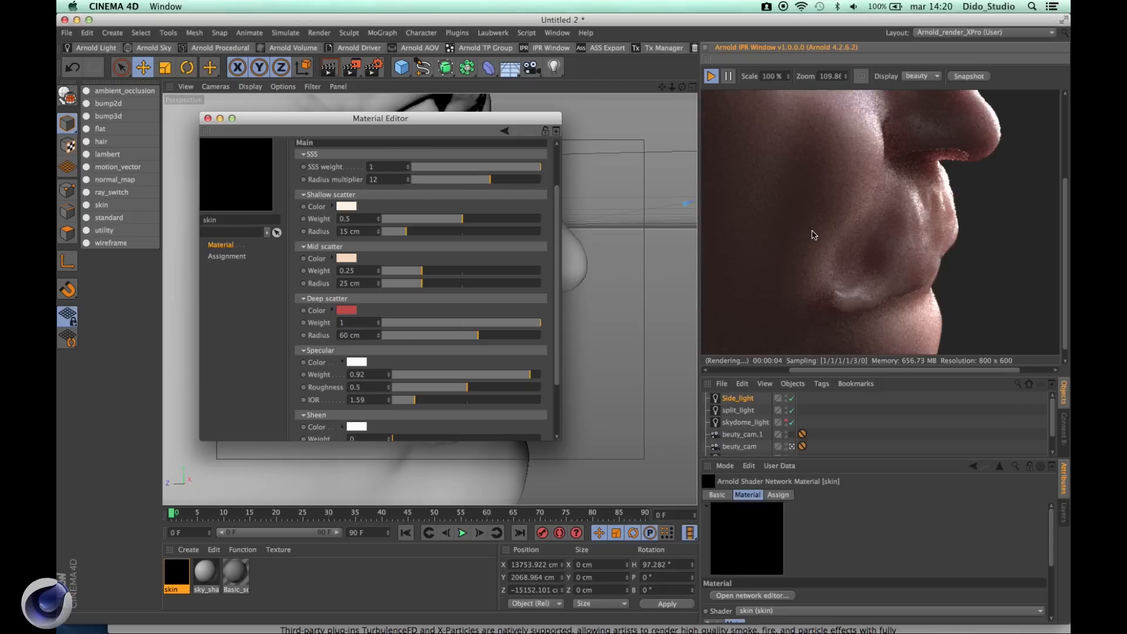
{"action": "scroll", "coordinate": [804, 230], "scroll_direction": "down", "scroll_amount": 2}
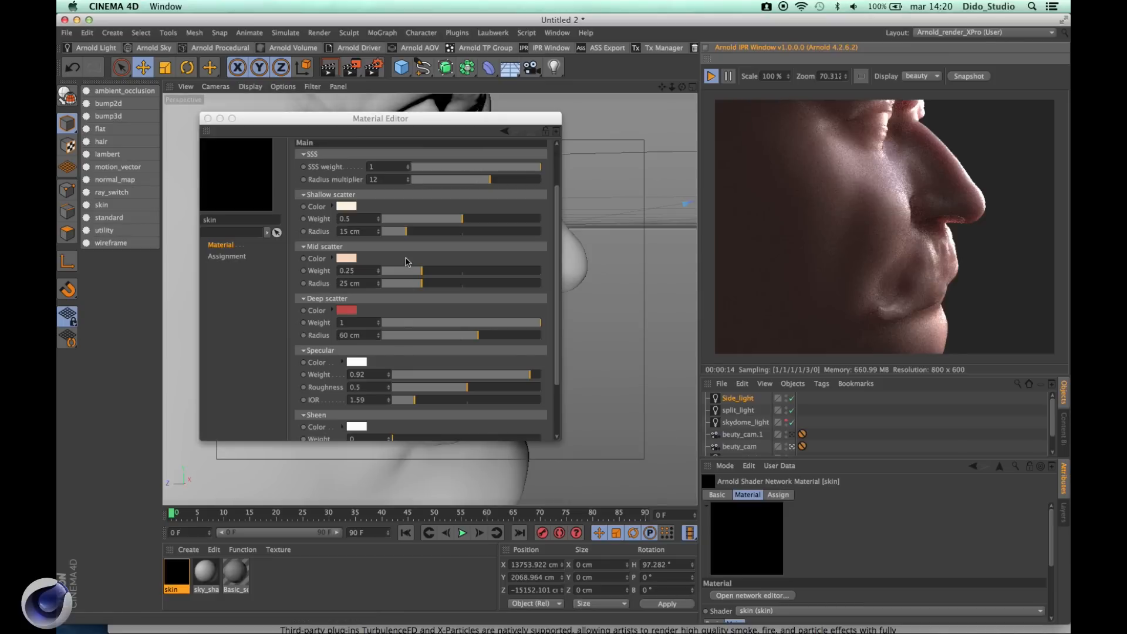
{"action": "scroll", "coordinate": [838, 216], "scroll_direction": "up", "scroll_amount": 3}
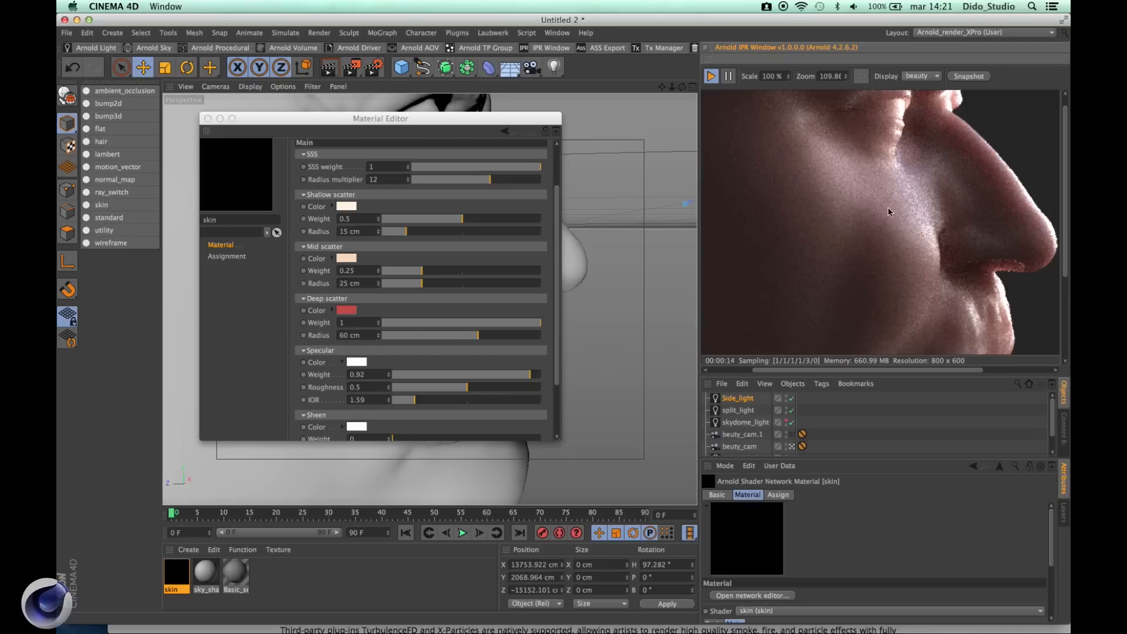
{"action": "scroll", "coordinate": [801, 265], "scroll_direction": "down", "scroll_amount": 1}
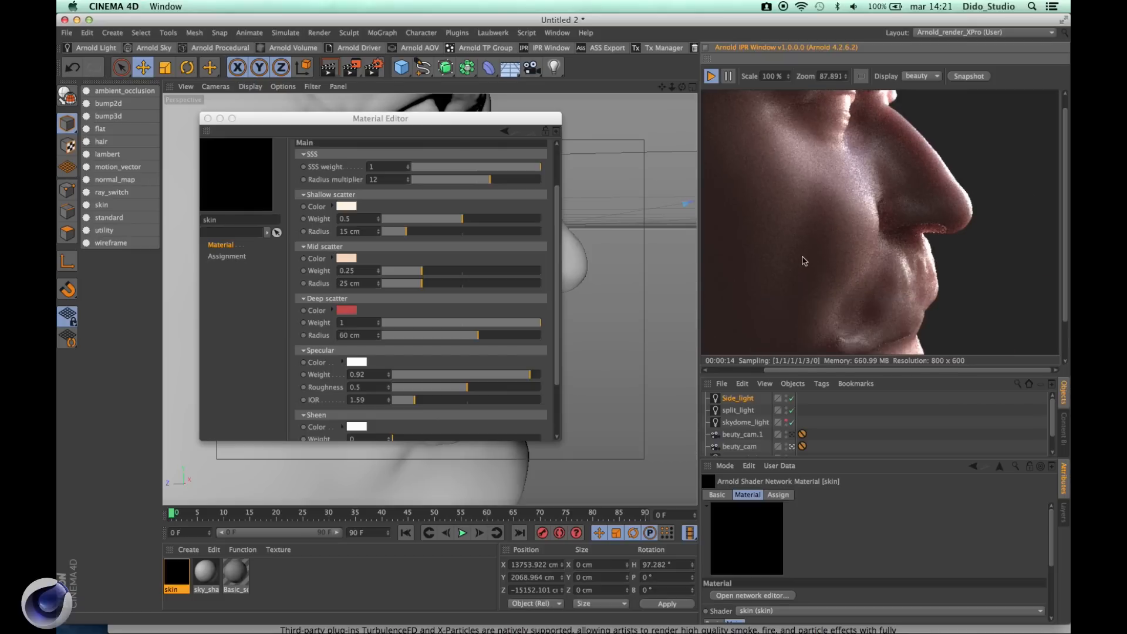
{"action": "scroll", "coordinate": [804, 258], "scroll_direction": "up", "scroll_amount": 2}
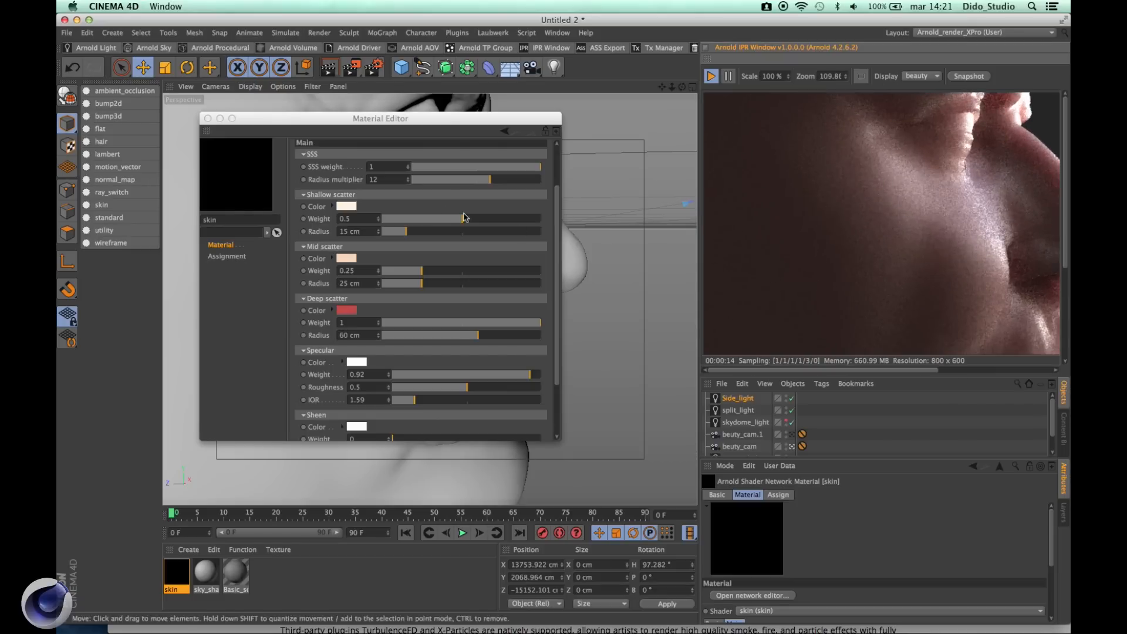
{"action": "left_click", "coordinate": [208, 119]}
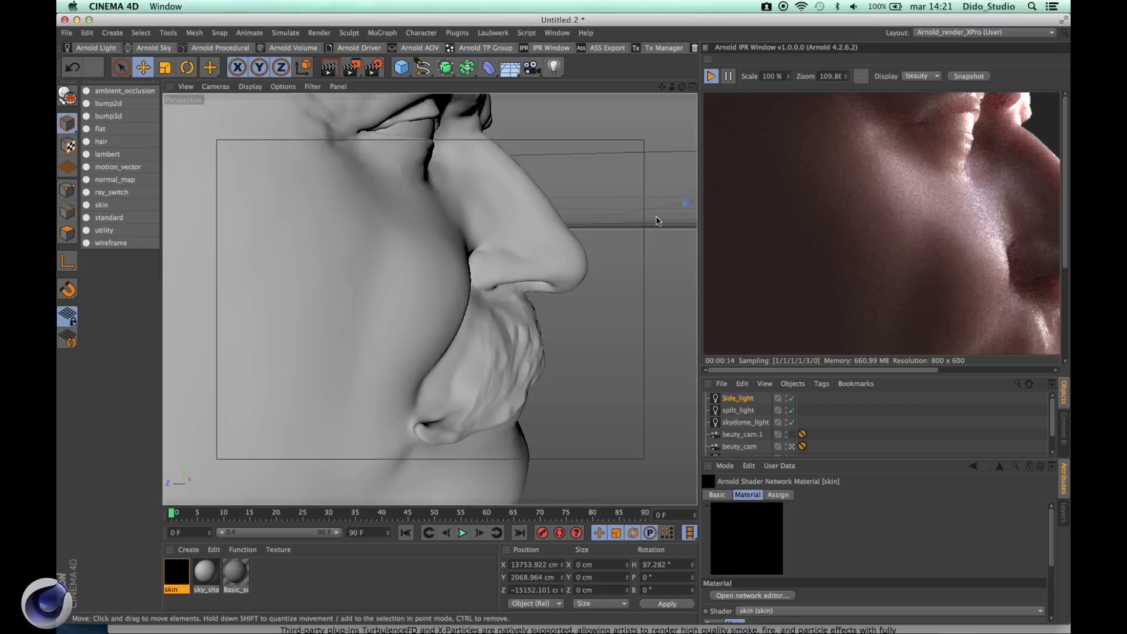
Step: Delete the Side_light object from the scene and return to the full-size perspective view
{"action": "middle_click", "coordinate": [657, 217]}
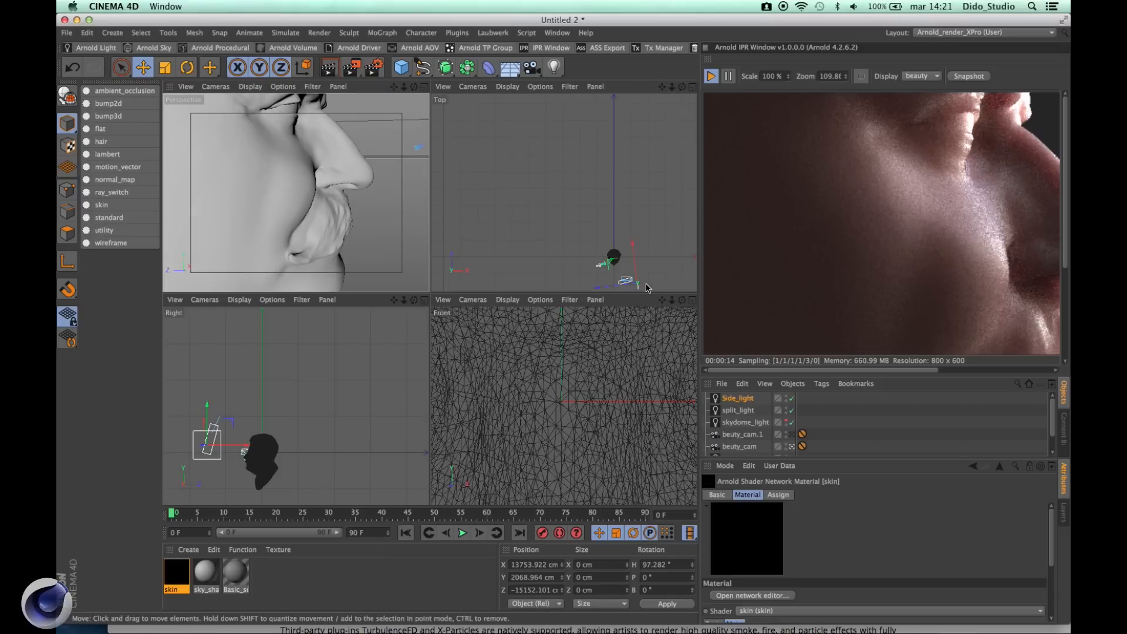
{"action": "left_click", "coordinate": [740, 403]}
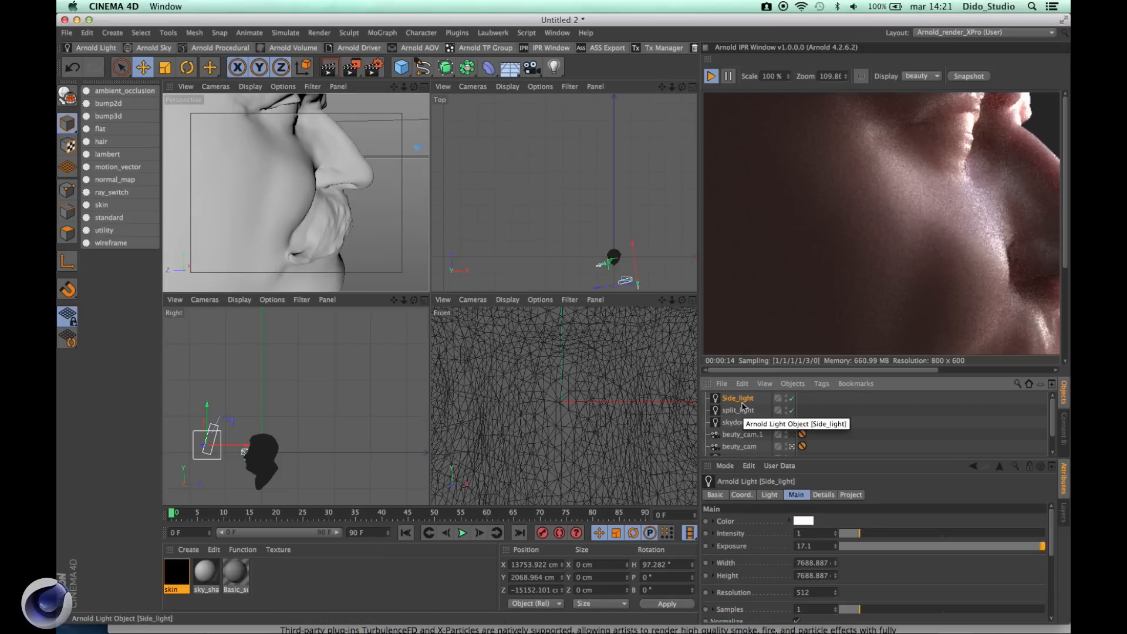
{"action": "key", "text": "Delete"}
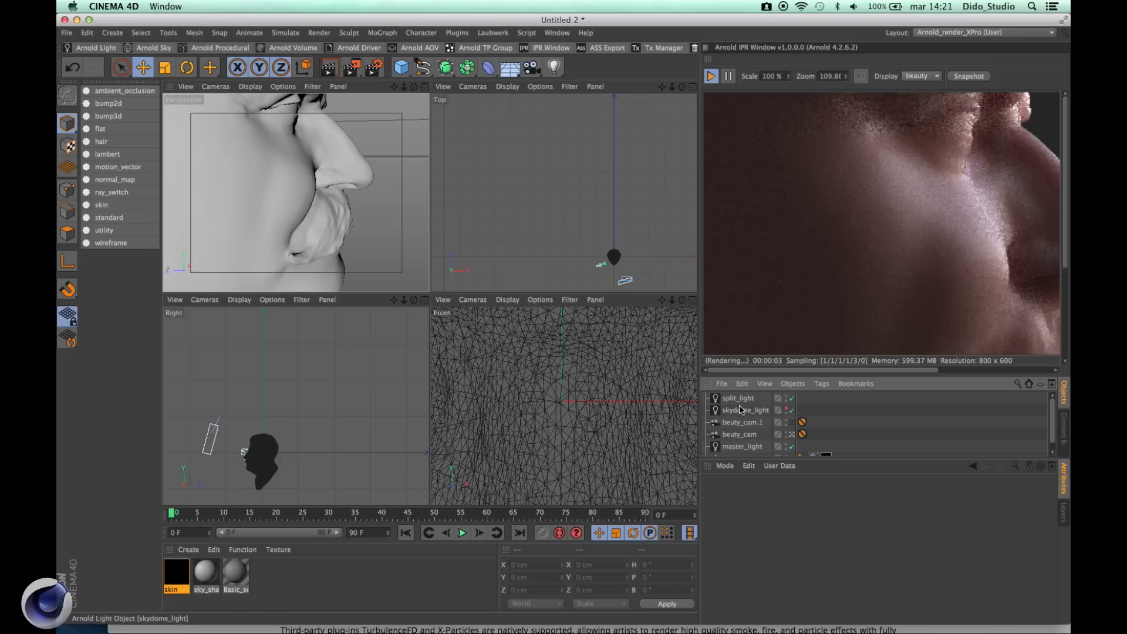
{"action": "left_click", "coordinate": [296, 226]}
{"action": "middle_click", "coordinate": [296, 225]}
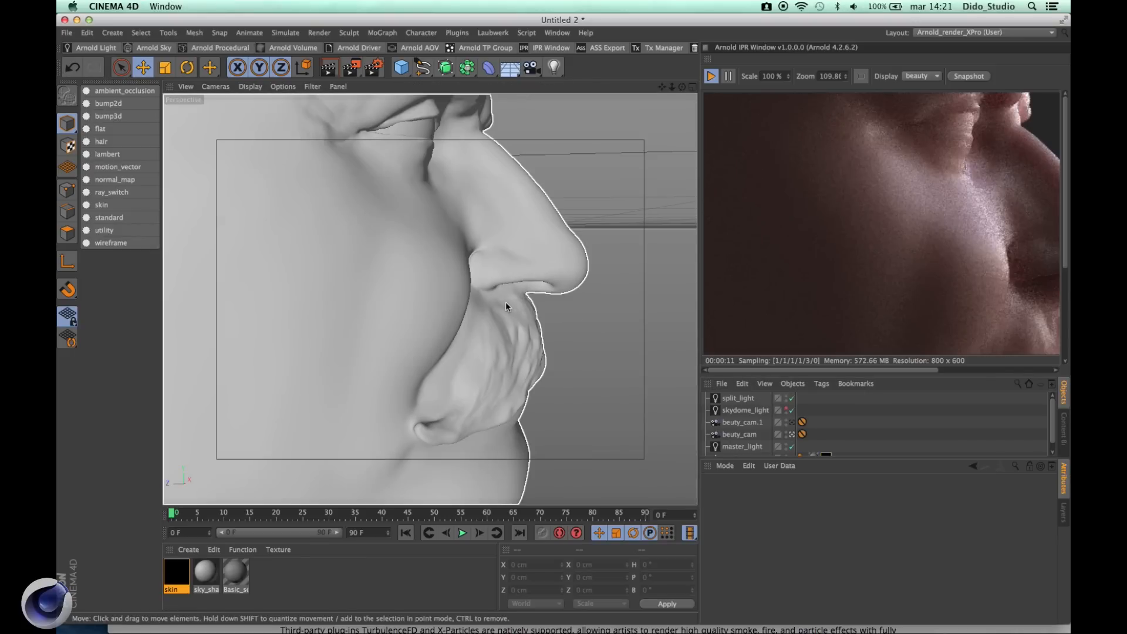
Step: Leave the beuty_cam camera and frame the closed eye, cheek and nose in close-up in the perspective view
{"action": "left_click", "coordinate": [601, 199]}
{"action": "scroll", "coordinate": [888, 259], "scroll_direction": "down", "scroll_amount": 1}
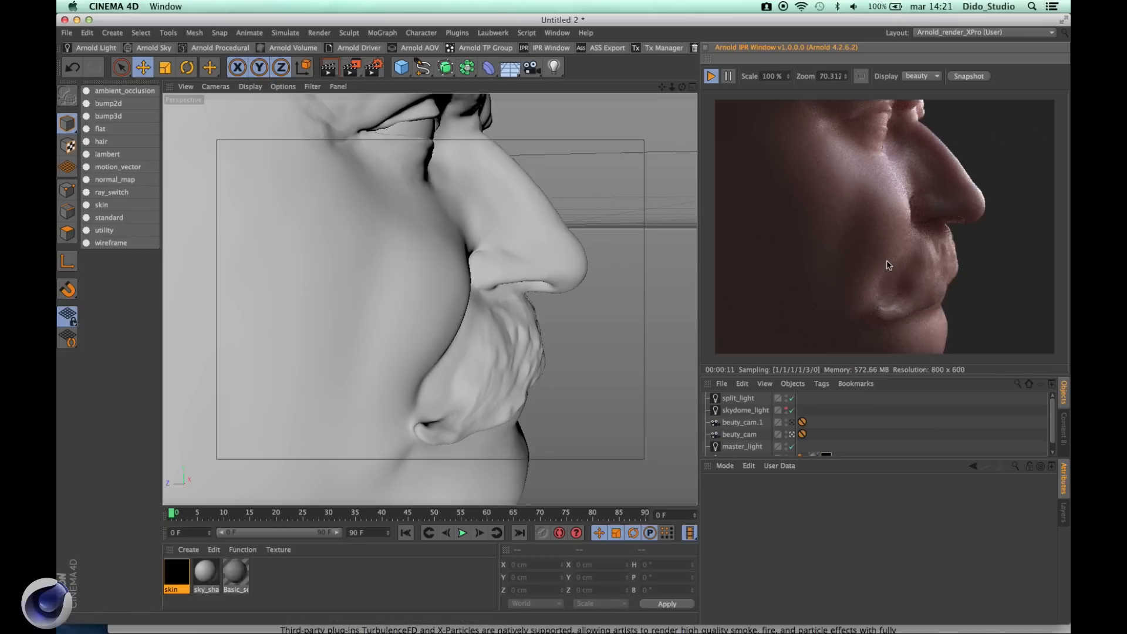
{"action": "scroll", "coordinate": [888, 265], "scroll_direction": "down", "scroll_amount": 1}
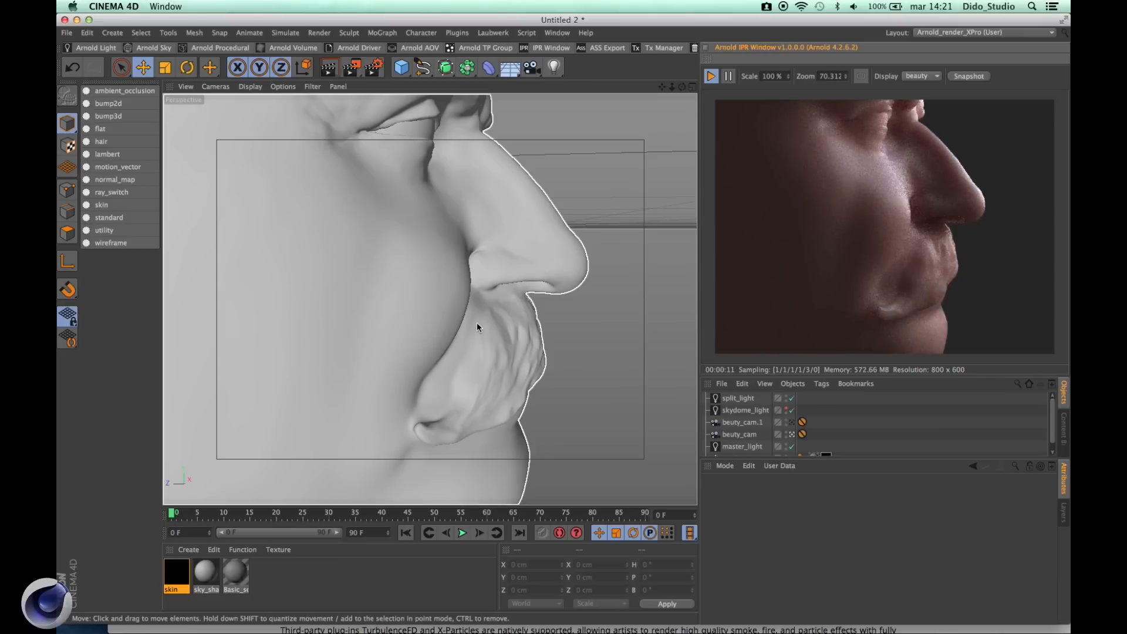
{"action": "left_click", "coordinate": [792, 434]}
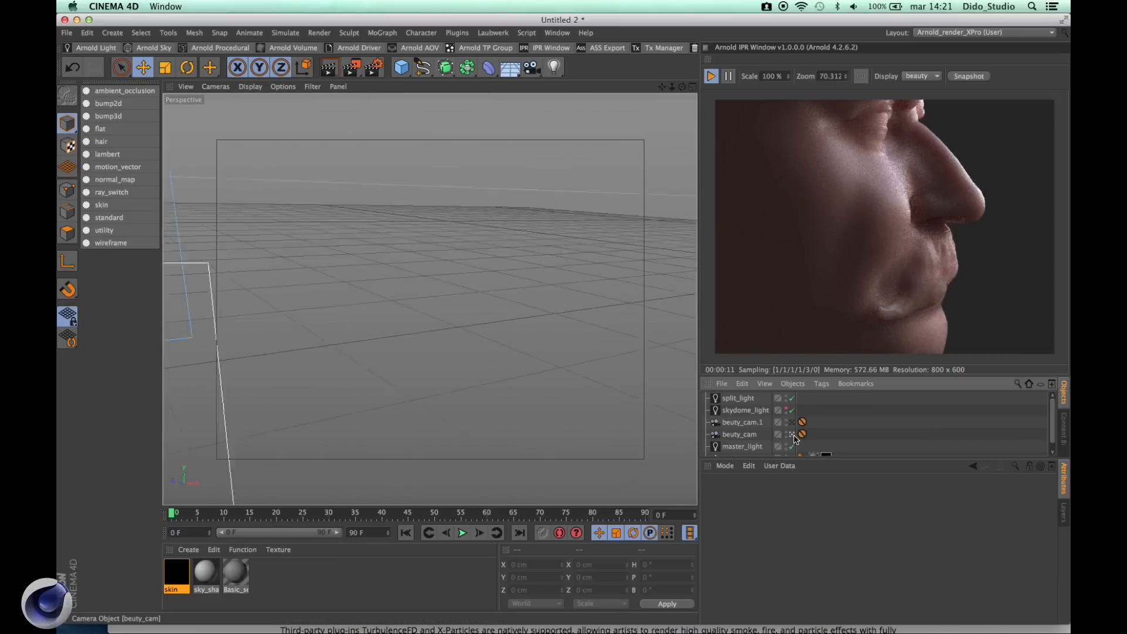
{"action": "left_click_drag", "start_coordinate": [416, 366], "coordinate": [354, 331], "text": "alt"}
{"action": "right_click_drag", "start_coordinate": [353, 330], "coordinate": [427, 344], "text": "alt"}
{"action": "scroll", "coordinate": [436, 345], "scroll_direction": "up", "scroll_amount": 10}
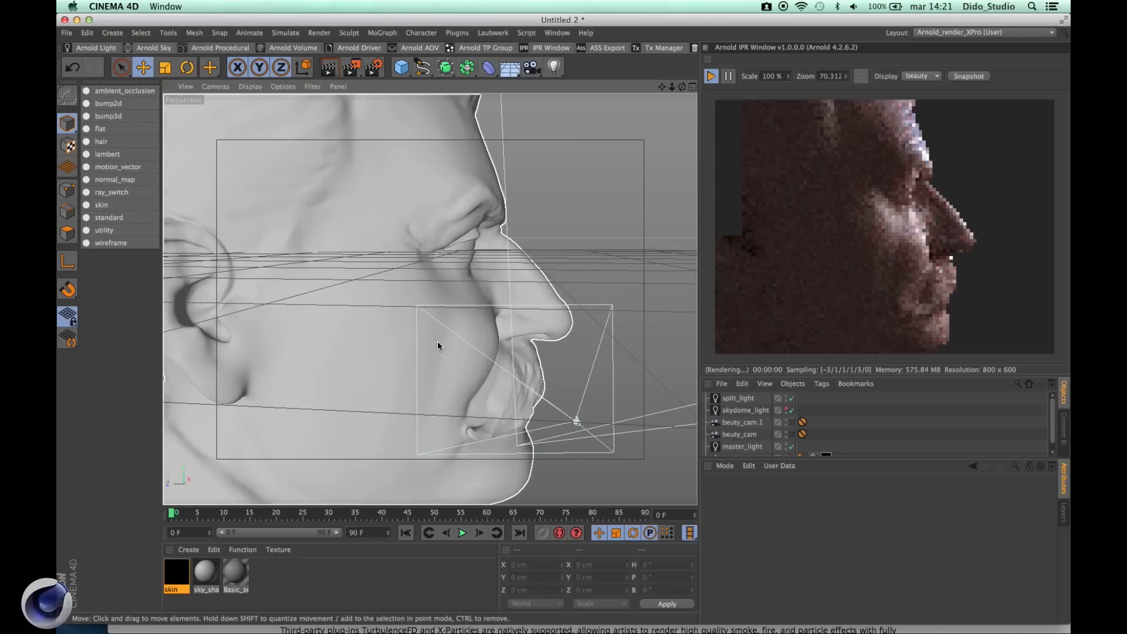
{"action": "scroll", "coordinate": [438, 342], "scroll_direction": "up", "scroll_amount": 3}
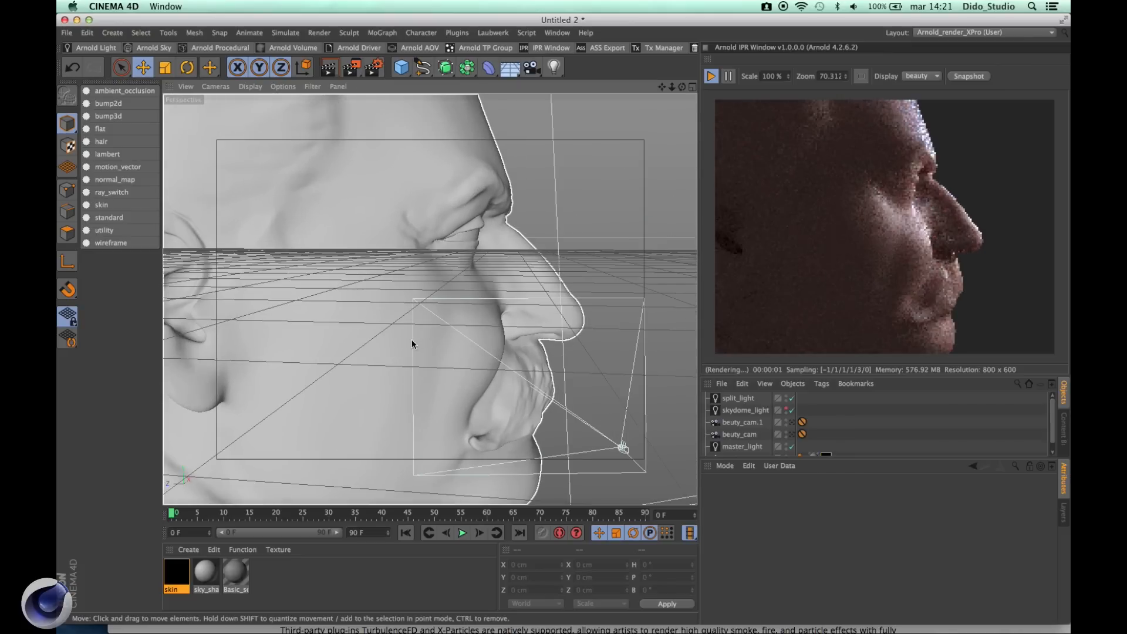
{"action": "left_click_drag", "start_coordinate": [387, 348], "coordinate": [405, 365], "text": "alt"}
{"action": "scroll", "coordinate": [516, 345], "scroll_direction": "up", "scroll_amount": 15}
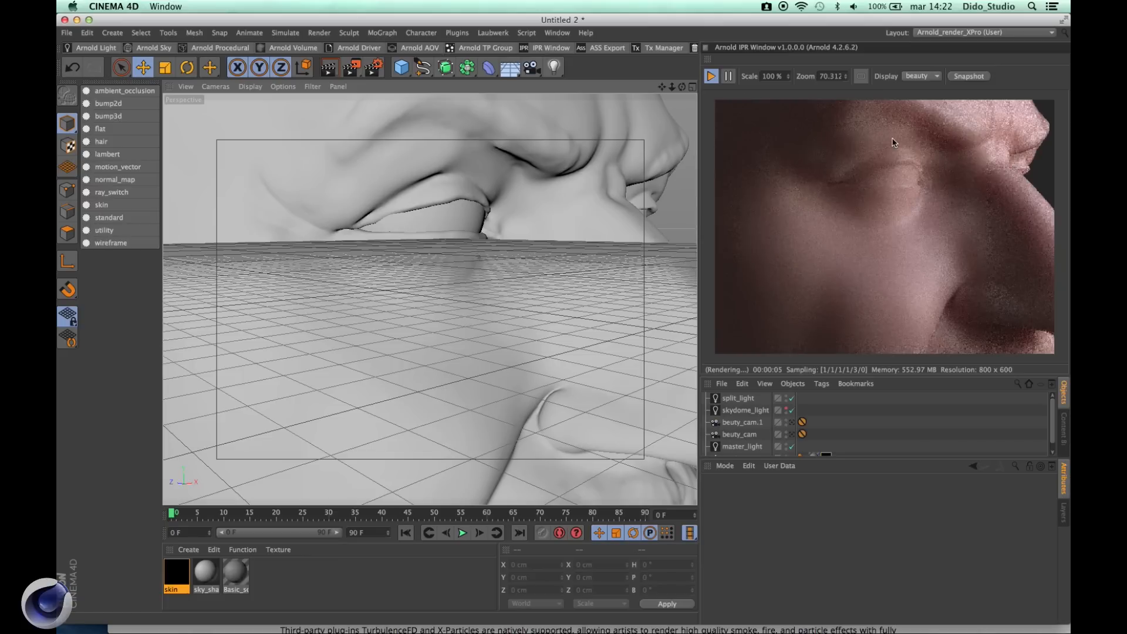
Step: Stop the IPR render and switch the workspace to the Sculpting layout
{"action": "left_click", "coordinate": [945, 34]}
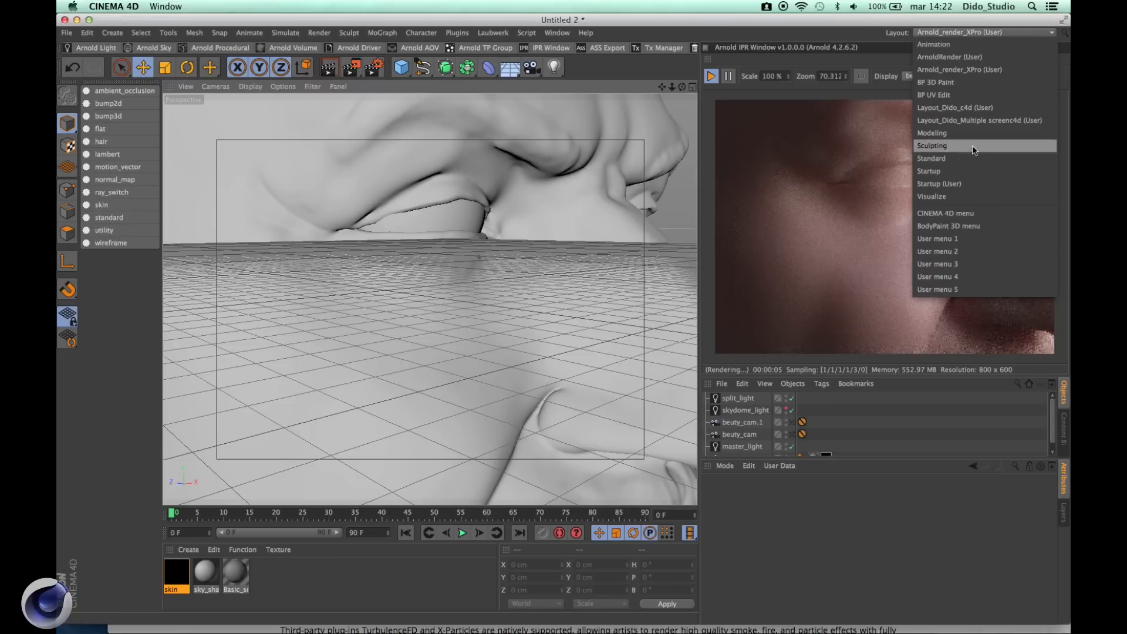
{"action": "left_click", "coordinate": [733, 97]}
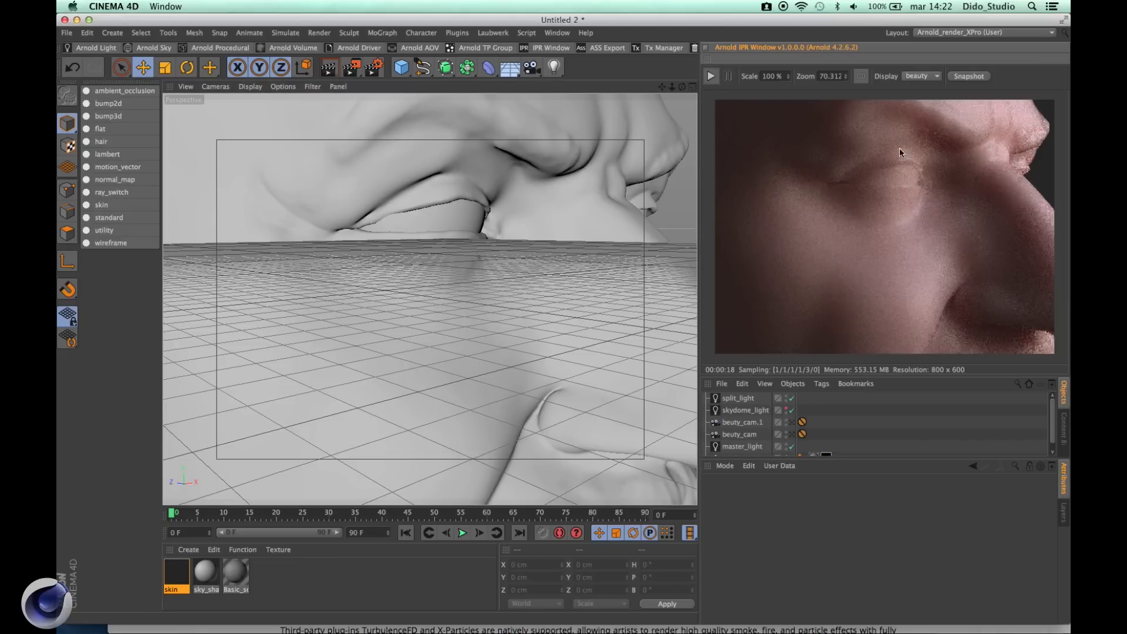
{"action": "left_click", "coordinate": [995, 35]}
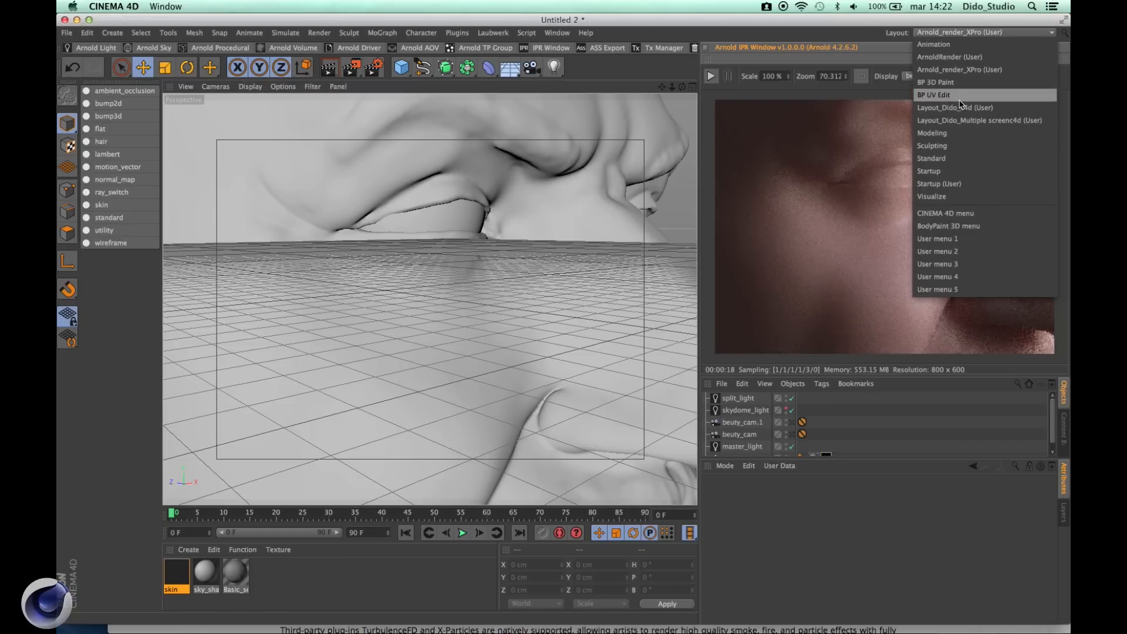
{"action": "left_click", "coordinate": [947, 150]}
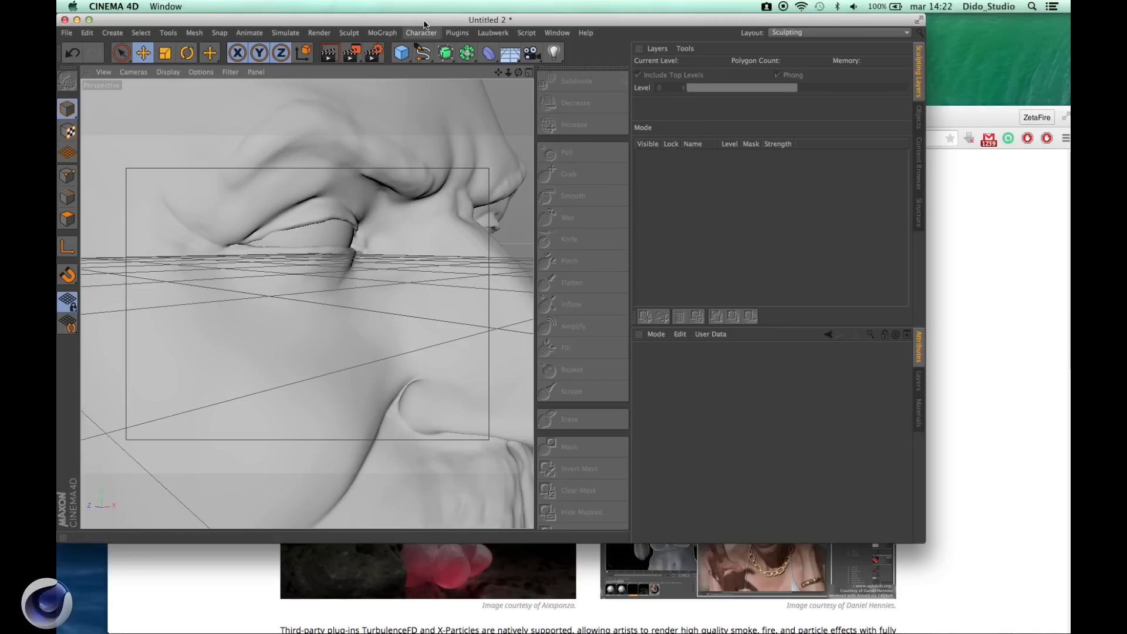
{"action": "left_click_drag", "start_coordinate": [438, 20], "coordinate": [596, 39]}
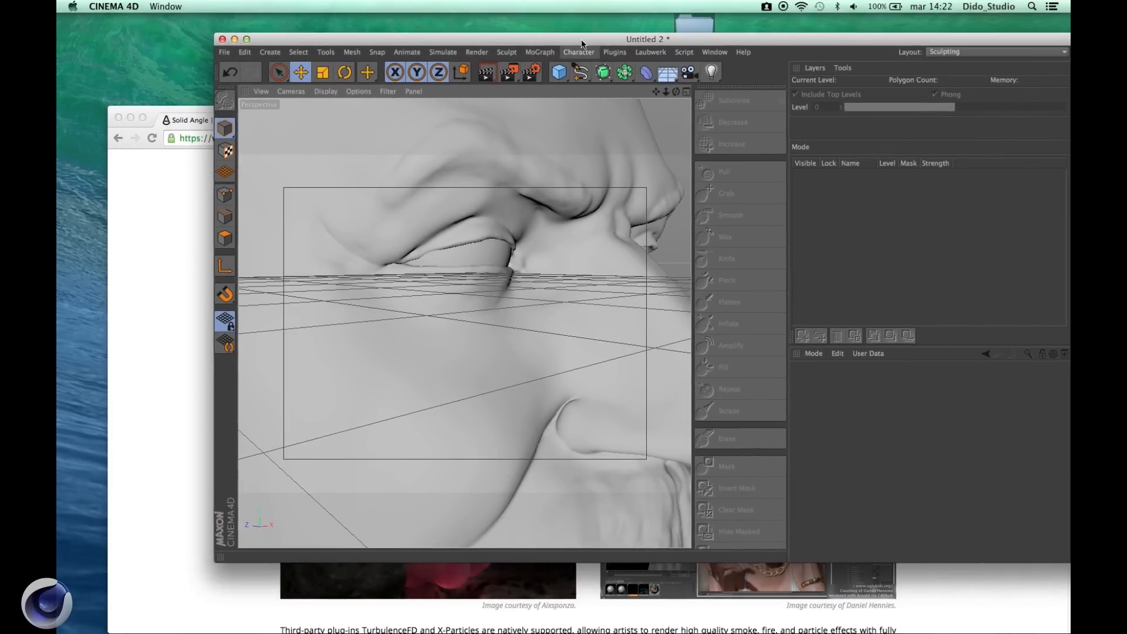
Step: Subdivide the head mesh one level, add a new sculpt layer to it and activate the Knife brush
{"action": "left_click", "coordinate": [406, 303]}
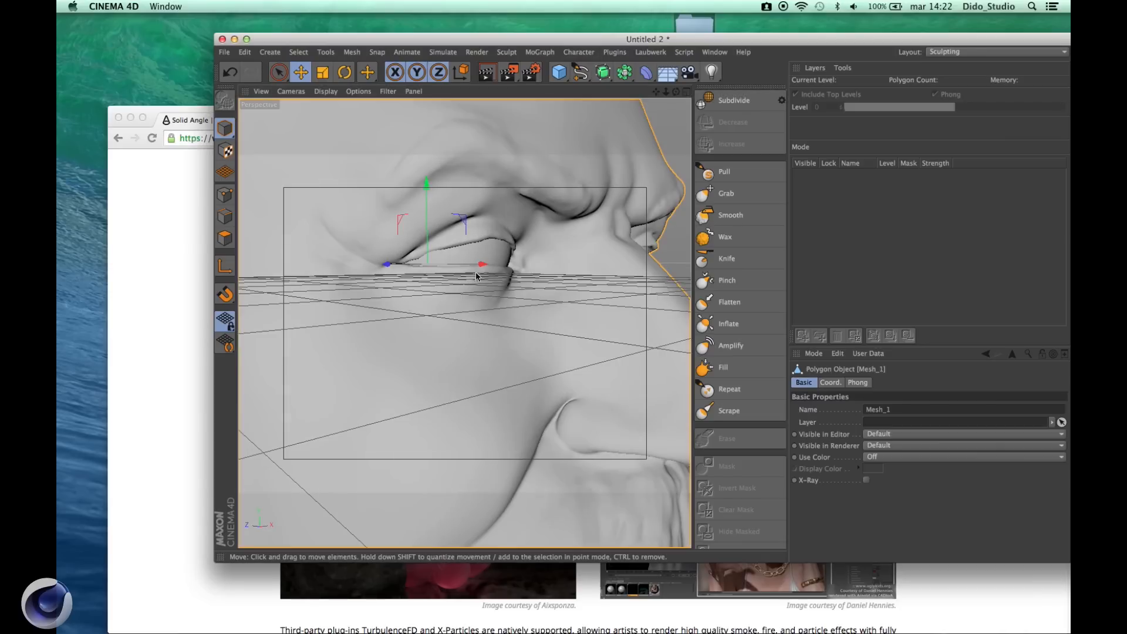
{"action": "left_click", "coordinate": [714, 102]}
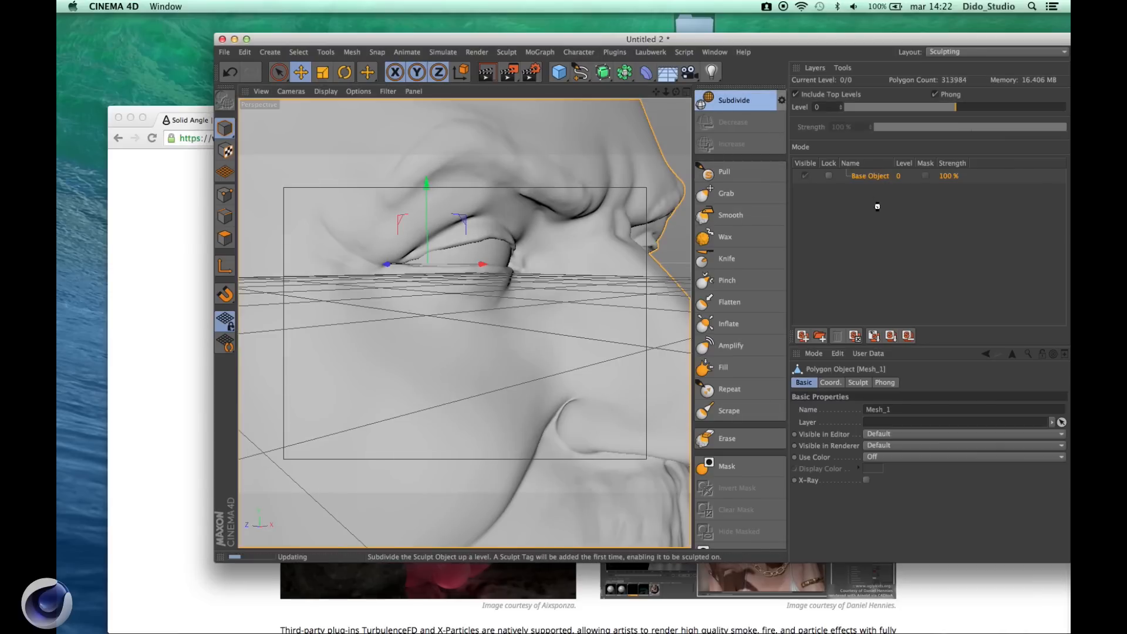
{"action": "left_click", "coordinate": [803, 336]}
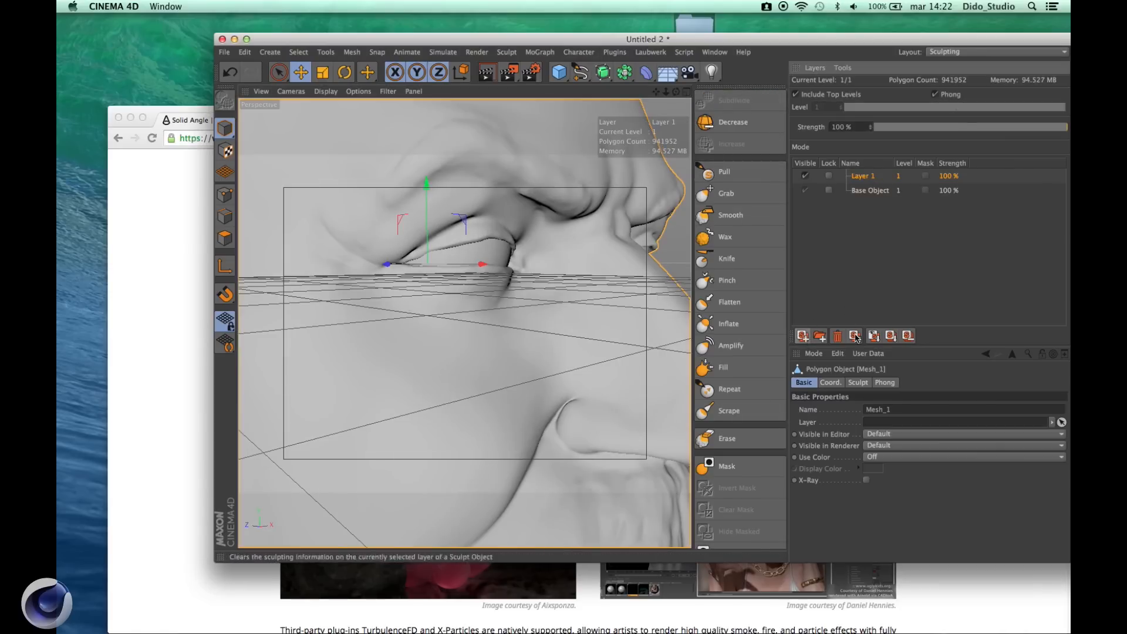
{"action": "left_click", "coordinate": [727, 259]}
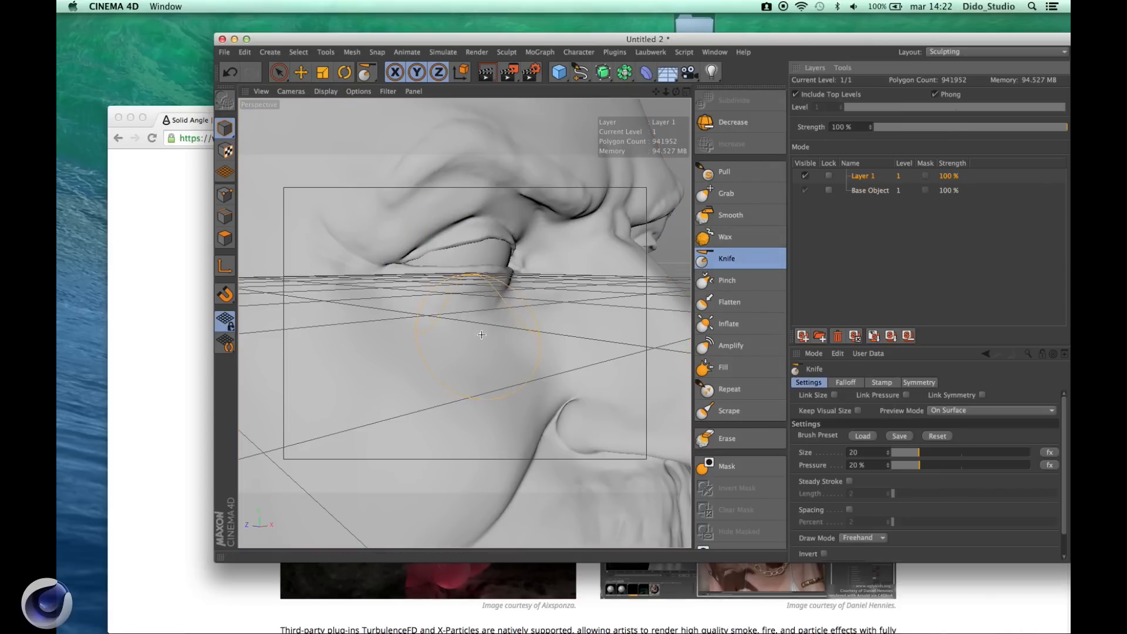
Step: Try thin Knife strokes under the eye with brush size 1.514 and pressure 3.3 %, and undo them
{"action": "middle_click_drag", "start_coordinate": [482, 334], "coordinate": [414, 323]}
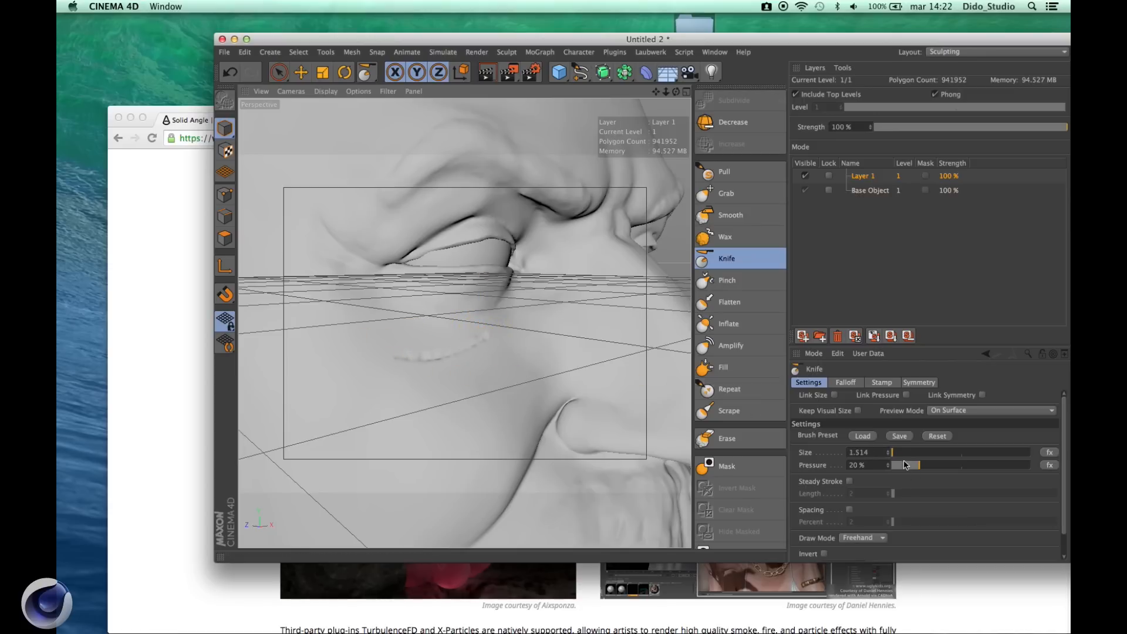
{"action": "left_click_drag", "start_coordinate": [907, 467], "coordinate": [898, 470]}
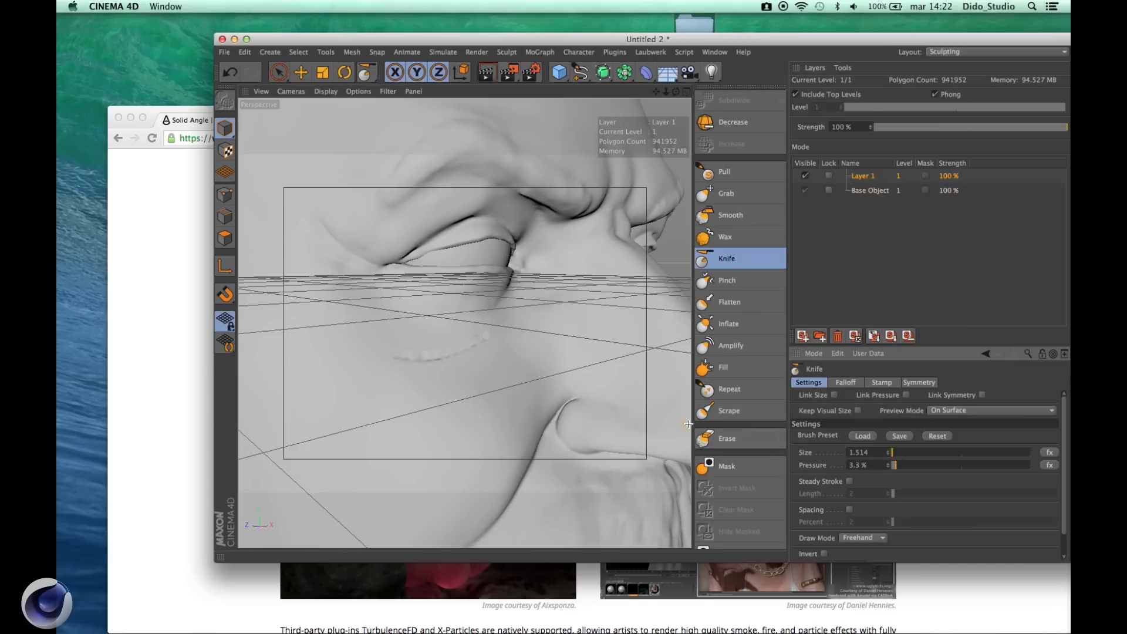
{"action": "key", "text": "super+z"}
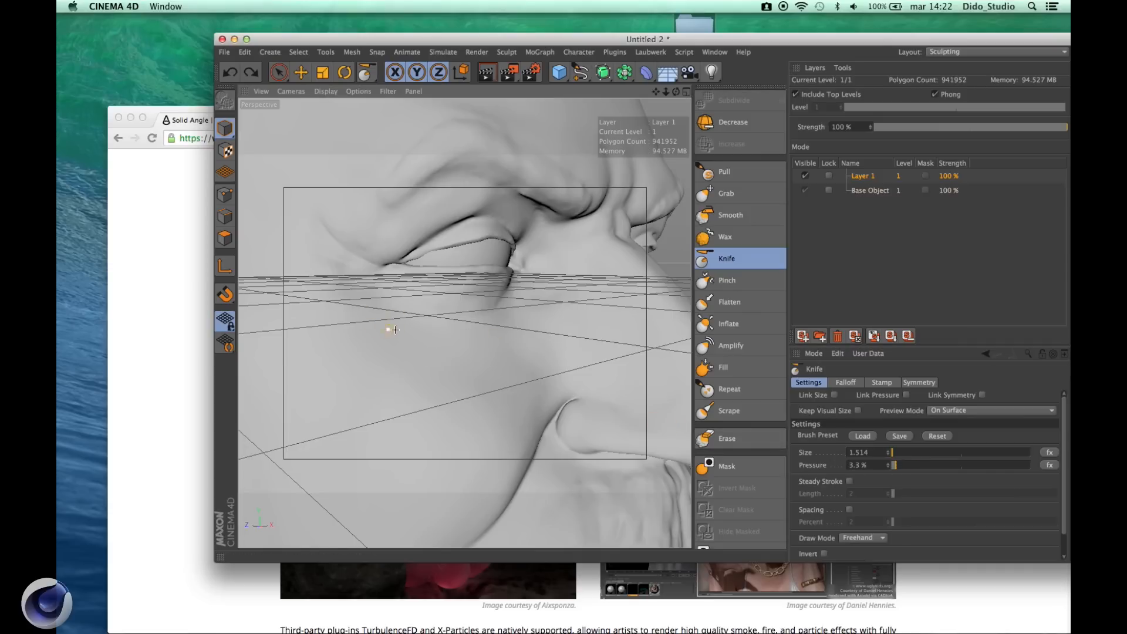
{"action": "scroll", "coordinate": [394, 329], "scroll_direction": "up", "scroll_amount": 5}
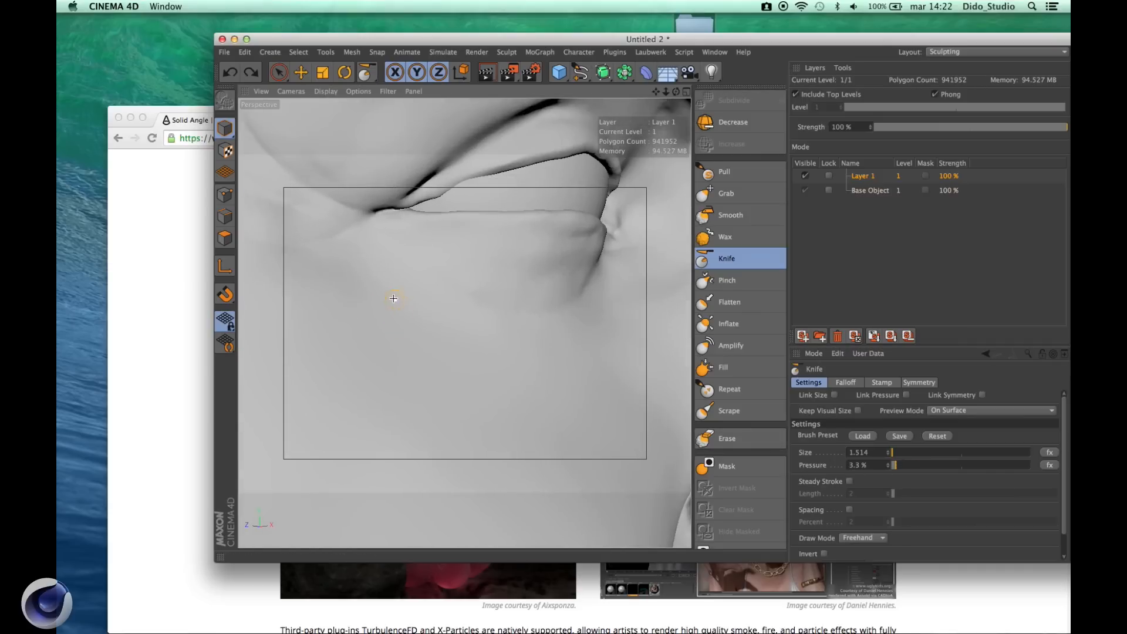
{"action": "left_click_drag", "start_coordinate": [354, 324], "coordinate": [351, 335]}
{"action": "key", "text": "super+z"}
Step: Set the Knife brush to size 10 and pressure 9.4 %, and carve one curved crease below the eye
{"action": "left_click", "coordinate": [905, 453]}
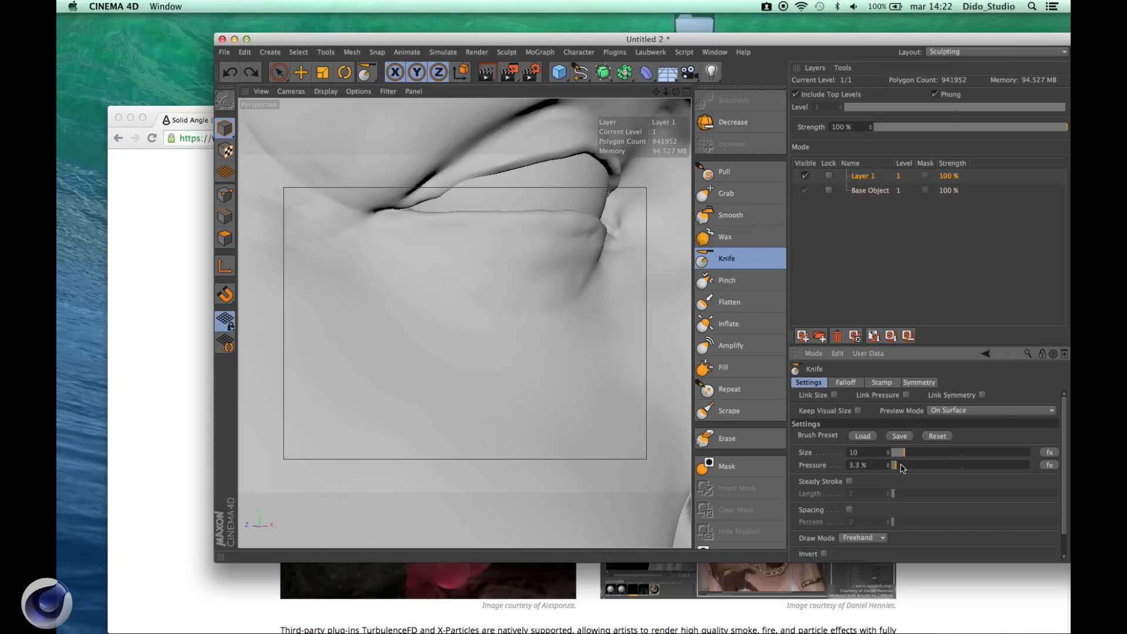
{"action": "left_click", "coordinate": [901, 465]}
{"action": "mouse_move", "coordinate": [465, 356]}
{"action": "left_mouse_down"}
{"action": "mouse_move", "coordinate": [411, 382]}
{"action": "mouse_move", "coordinate": [372, 354]}
{"action": "left_mouse_up"}
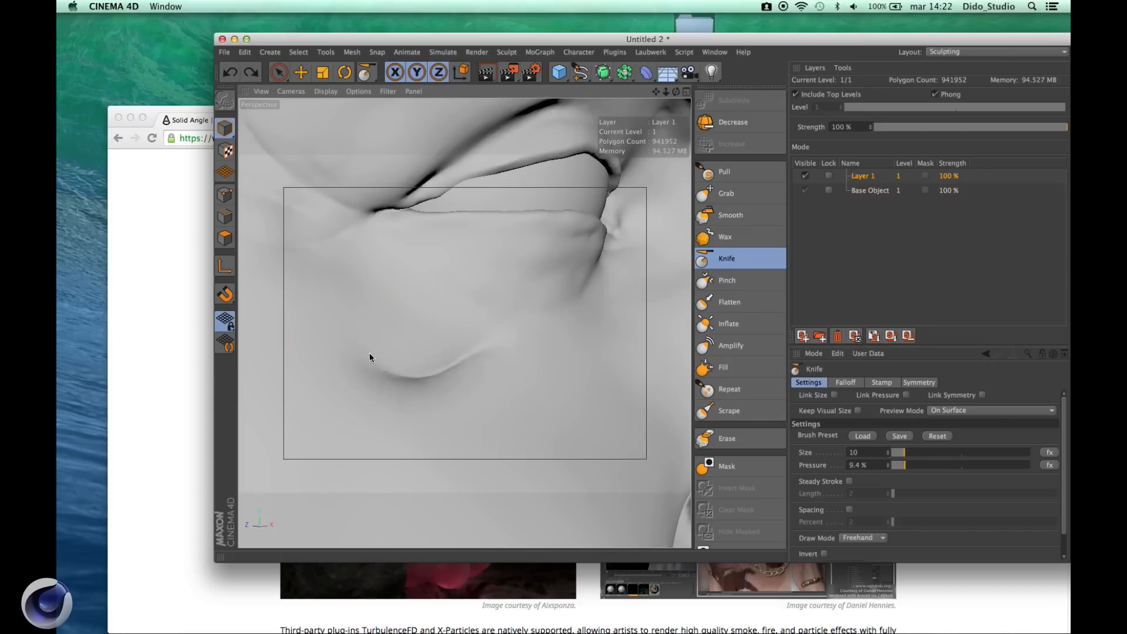
{"action": "scroll", "coordinate": [583, 380], "scroll_direction": "down", "scroll_amount": 3}
{"action": "key", "text": "super+z"}
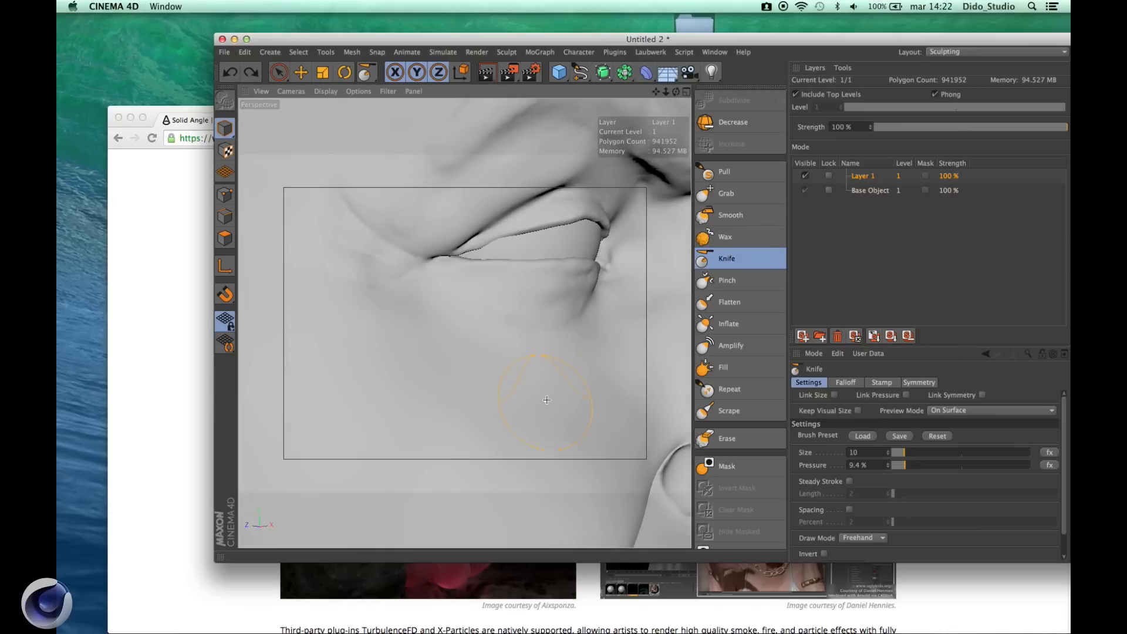
{"action": "left_click_drag", "start_coordinate": [543, 374], "coordinate": [437, 387]}
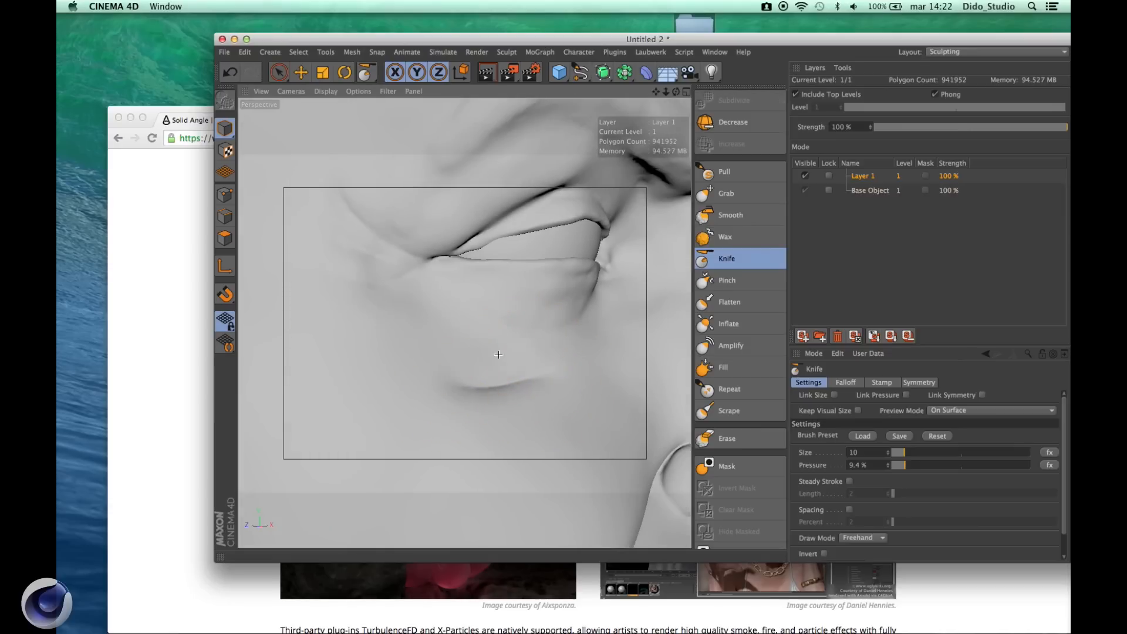
Step: Try several more Knife creases across the cheek, and undo them back to the first crease below the eye
{"action": "left_click_drag", "start_coordinate": [498, 355], "coordinate": [383, 371]}
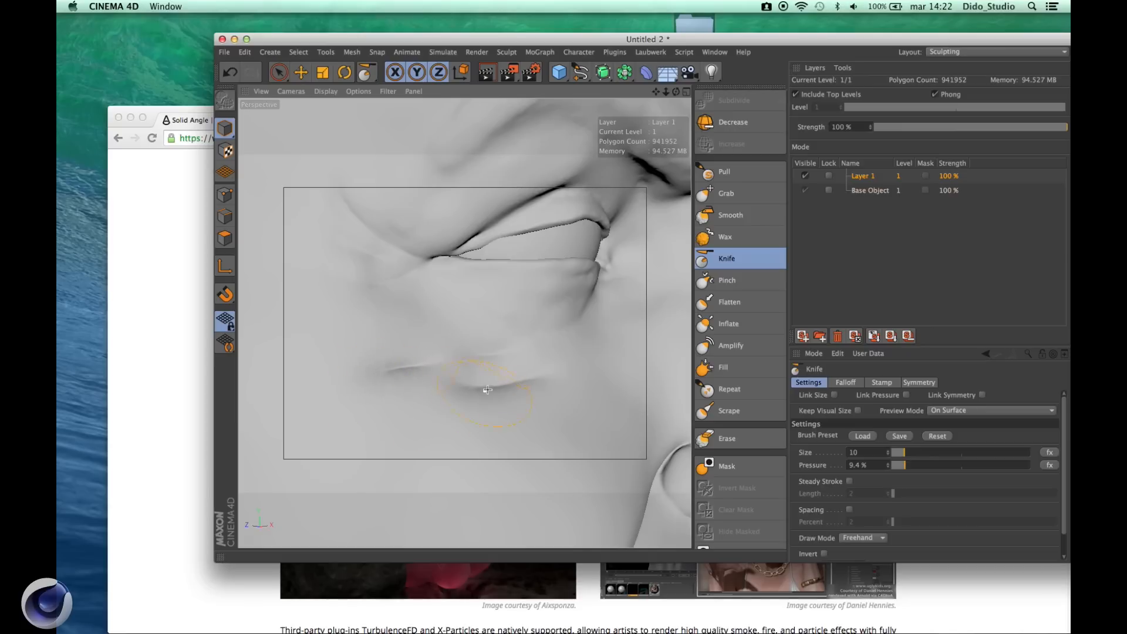
{"action": "middle_click_drag", "start_coordinate": [466, 361], "coordinate": [466, 237], "text": "alt"}
{"action": "left_click_drag", "start_coordinate": [535, 313], "coordinate": [442, 366]}
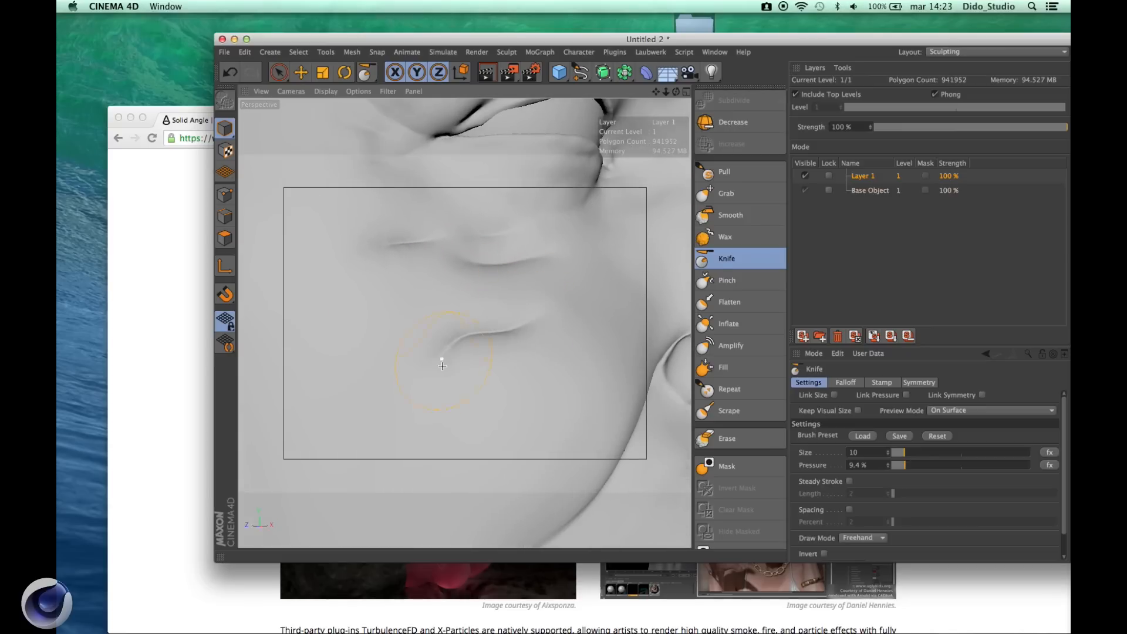
{"action": "left_click_drag", "start_coordinate": [455, 308], "coordinate": [349, 300]}
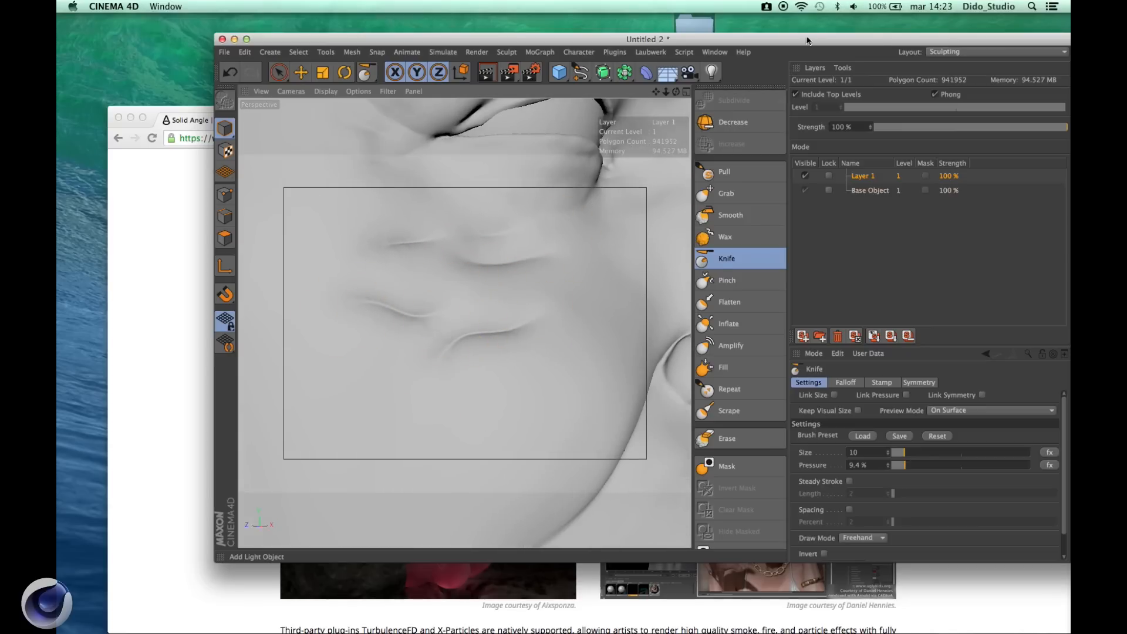
{"action": "left_click", "coordinate": [963, 51]}
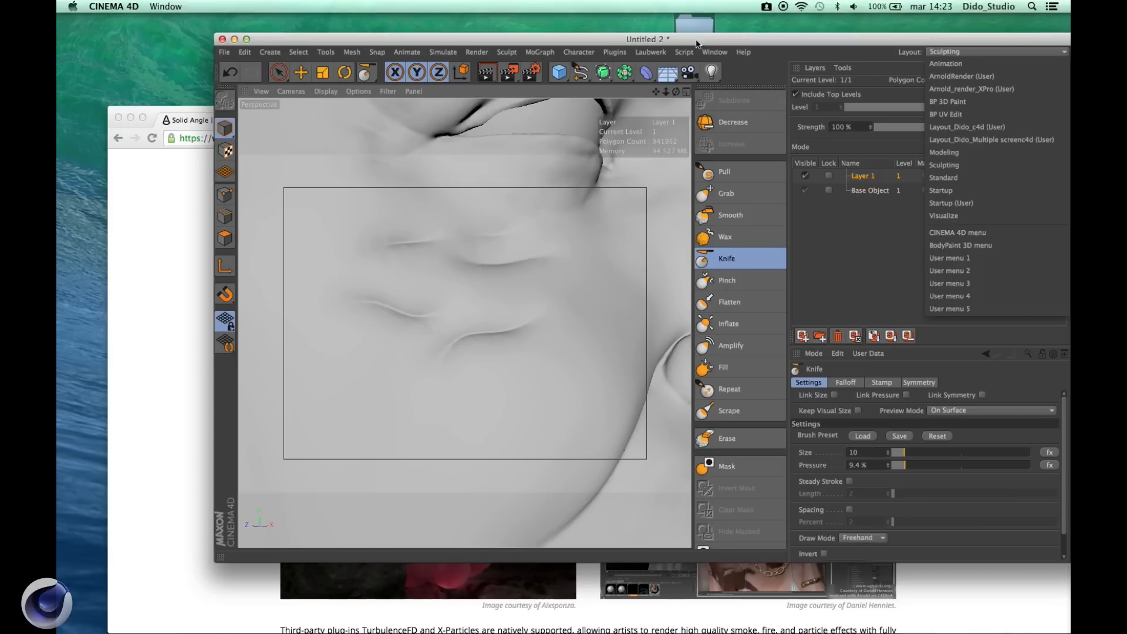
{"action": "left_click", "coordinate": [819, 267]}
{"action": "scroll", "coordinate": [407, 284], "scroll_direction": "down", "scroll_amount": 2}
{"action": "scroll", "coordinate": [406, 285], "scroll_direction": "down", "scroll_amount": 4}
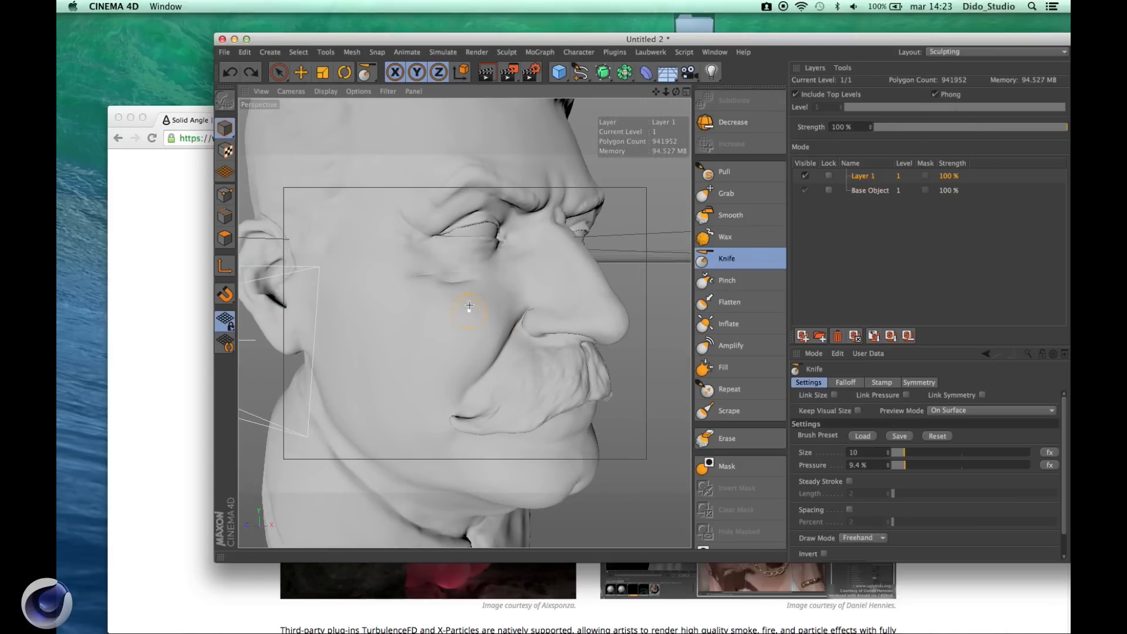
{"action": "scroll", "coordinate": [465, 279], "scroll_direction": "up", "scroll_amount": 4}
{"action": "scroll", "coordinate": [465, 279], "scroll_direction": "up", "scroll_amount": 3}
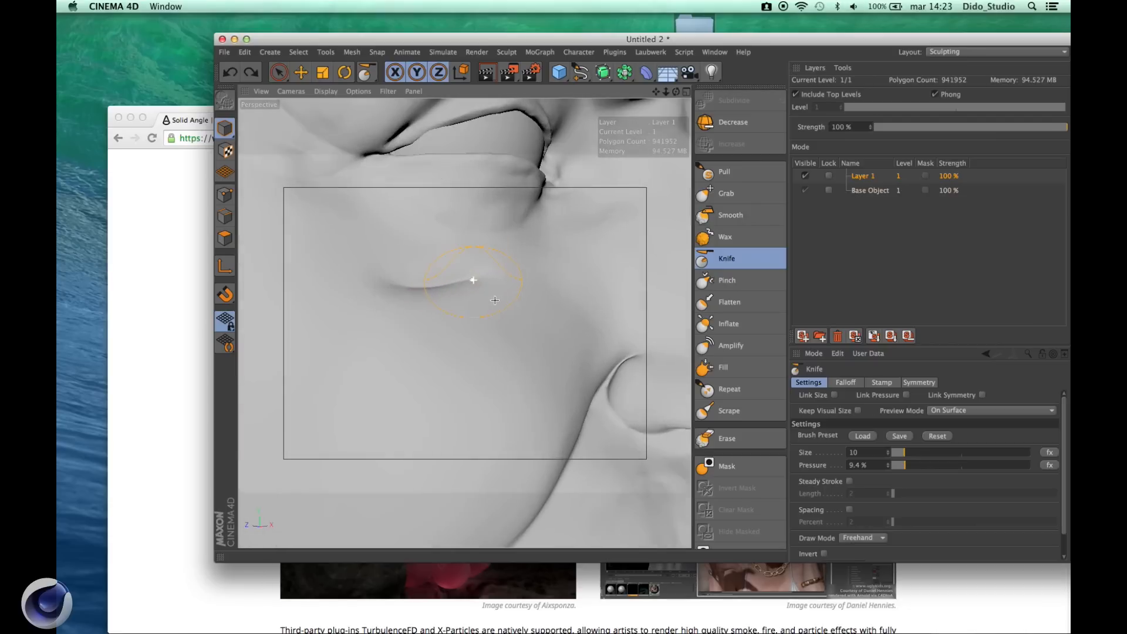
Step: Carve faint fine lines between the lower eyelid and the crease using the Knife at size 0.971
{"action": "mouse_move", "coordinate": [454, 294]}
{"action": "middle_mouse_down"}
{"action": "mouse_move", "coordinate": [386, 286]}
{"action": "mouse_move", "coordinate": [455, 352]}
{"action": "mouse_move", "coordinate": [468, 328]}
{"action": "middle_mouse_up"}
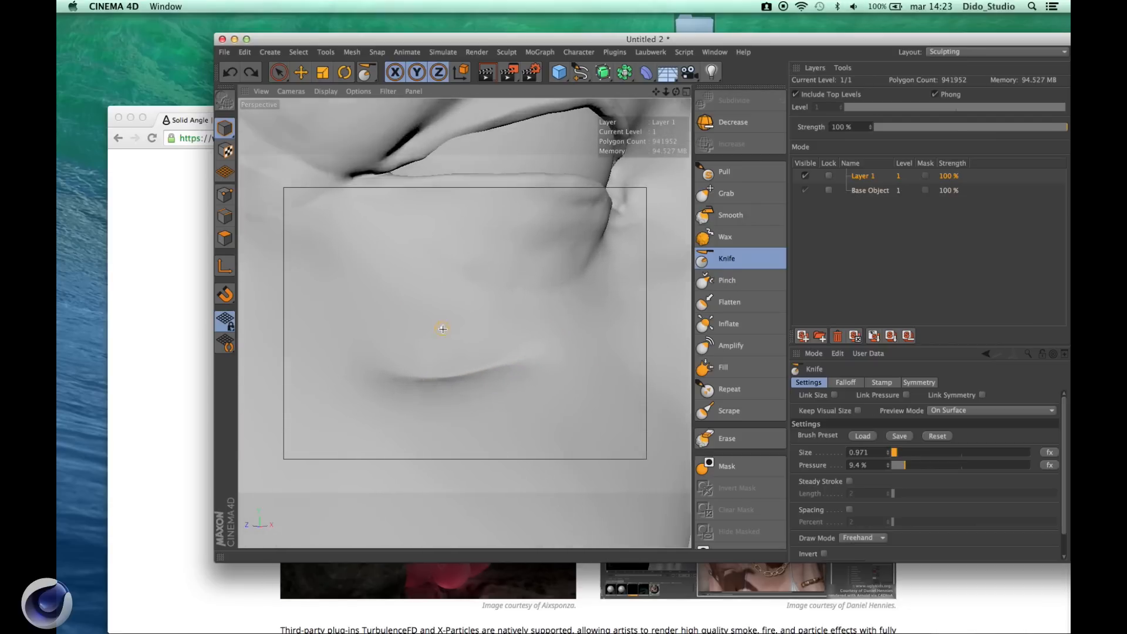
{"action": "right_click_drag", "start_coordinate": [442, 328], "coordinate": [482, 321], "text": "alt"}
{"action": "right_click_drag", "start_coordinate": [571, 287], "coordinate": [554, 275], "text": "alt"}
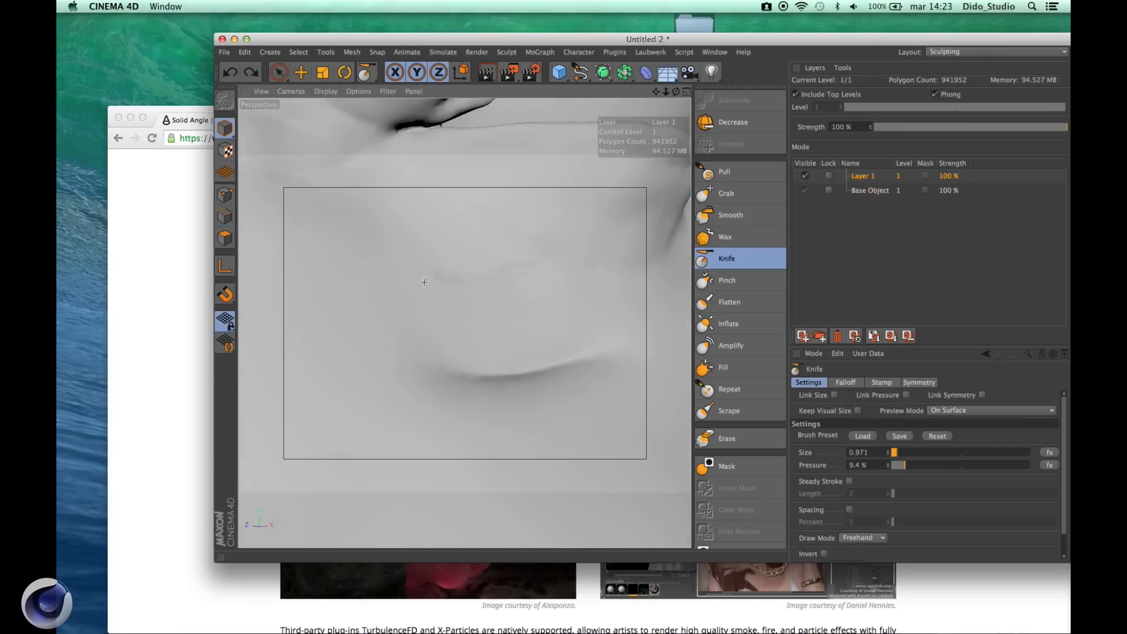
{"action": "left_click_drag", "start_coordinate": [424, 282], "coordinate": [394, 289]}
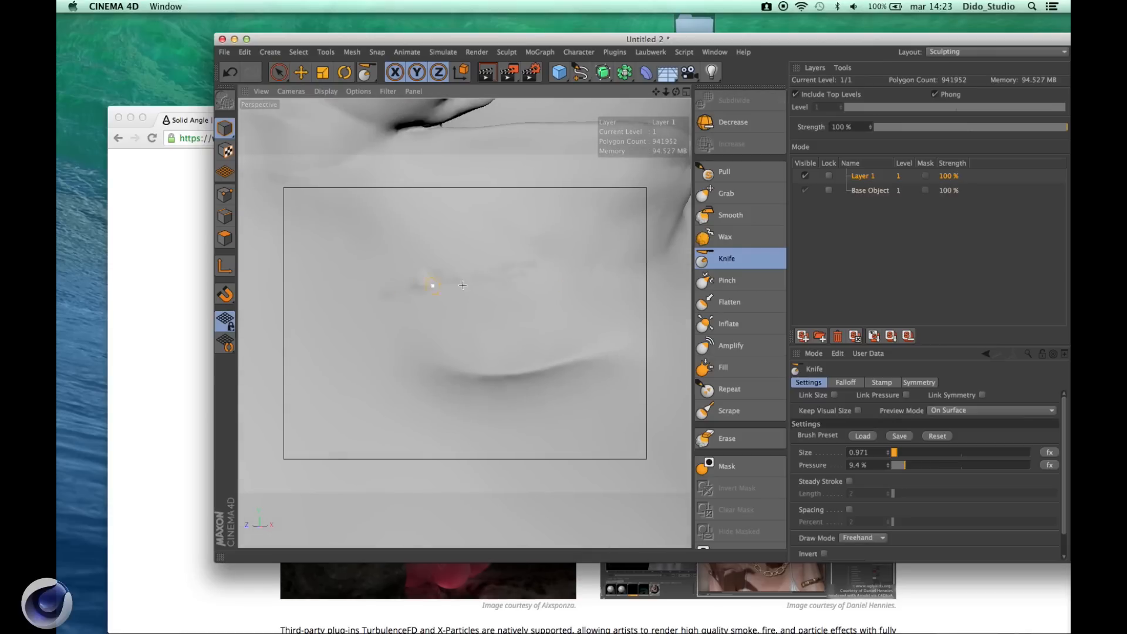
Step: Set the Knife size back to 10 and carve a long crease under the eyelid plus shorter creases toward the nose
{"action": "left_click", "coordinate": [903, 454]}
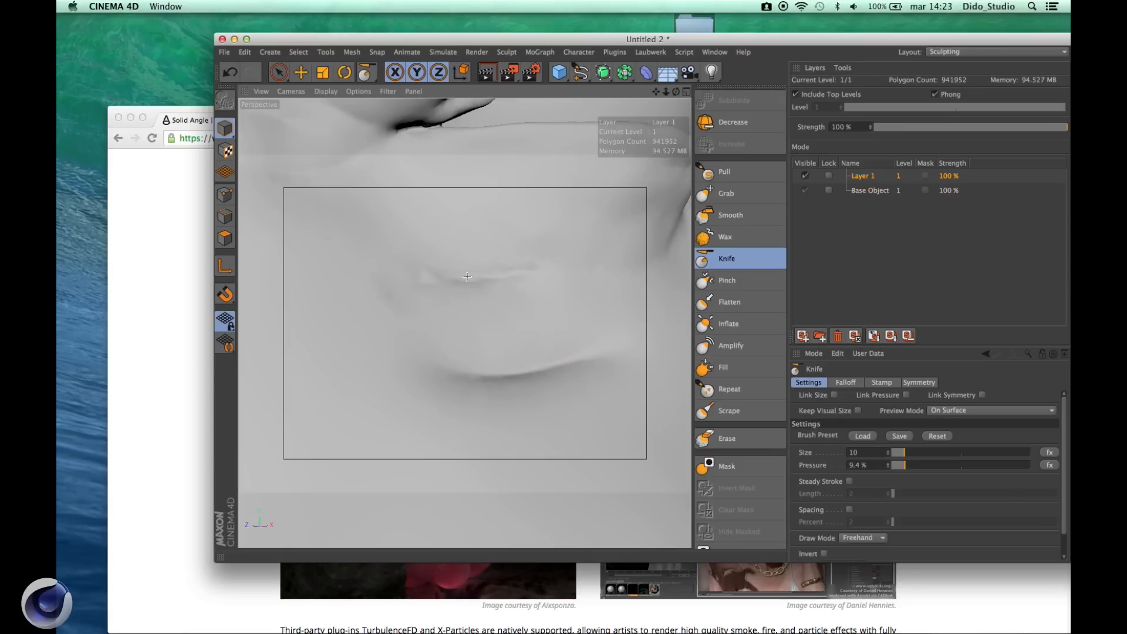
{"action": "mouse_move", "coordinate": [535, 271]}
{"action": "left_mouse_down"}
{"action": "mouse_move", "coordinate": [383, 280]}
{"action": "mouse_move", "coordinate": [408, 279]}
{"action": "mouse_move", "coordinate": [373, 294]}
{"action": "left_mouse_up"}
{"action": "scroll", "coordinate": [505, 277], "scroll_direction": "down", "scroll_amount": 4}
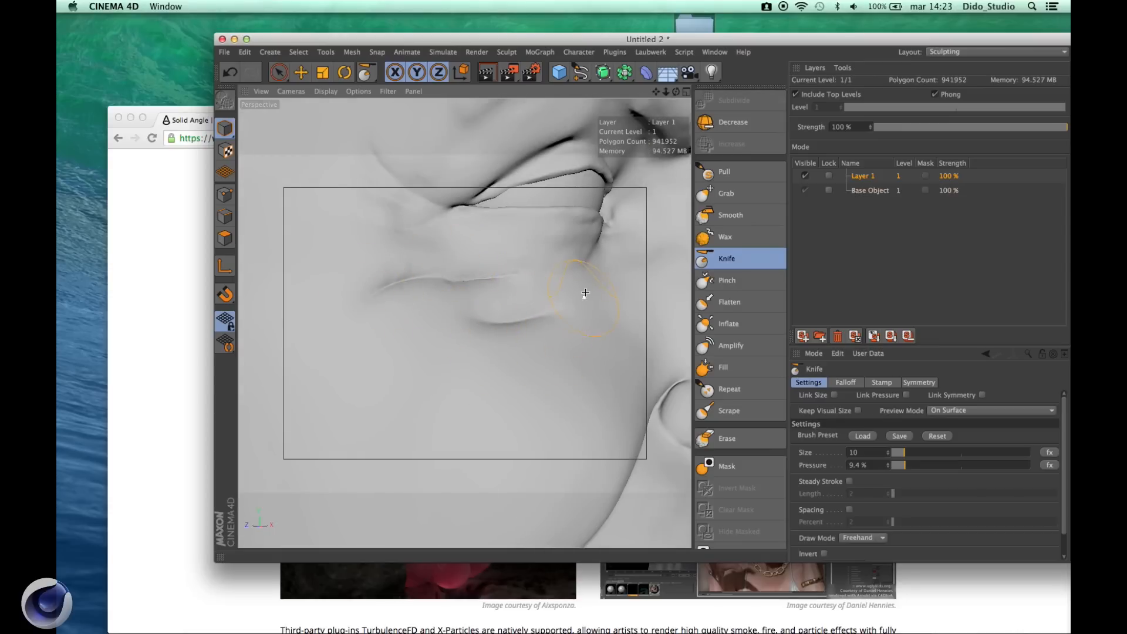
{"action": "left_click_drag", "start_coordinate": [579, 296], "coordinate": [559, 297]}
{"action": "left_click_drag", "start_coordinate": [600, 339], "coordinate": [498, 369]}
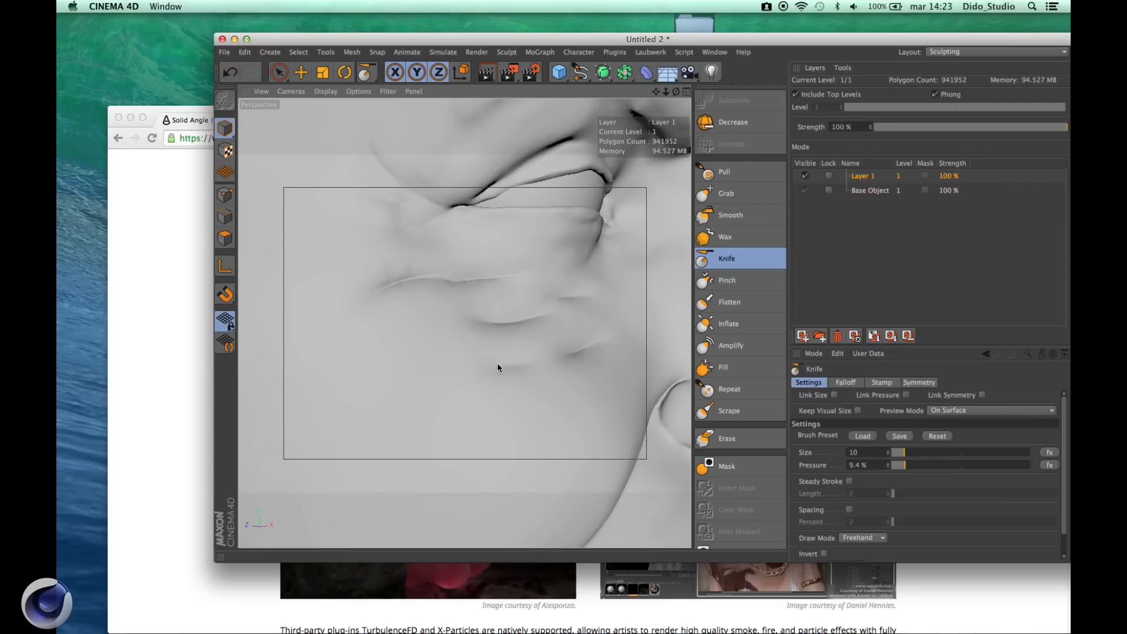
Step: Switch the workspace to the Arnold_render_XPro layout and start the IPR render of the sculpted creases
{"action": "left_click", "coordinate": [974, 52]}
{"action": "left_click", "coordinate": [971, 88]}
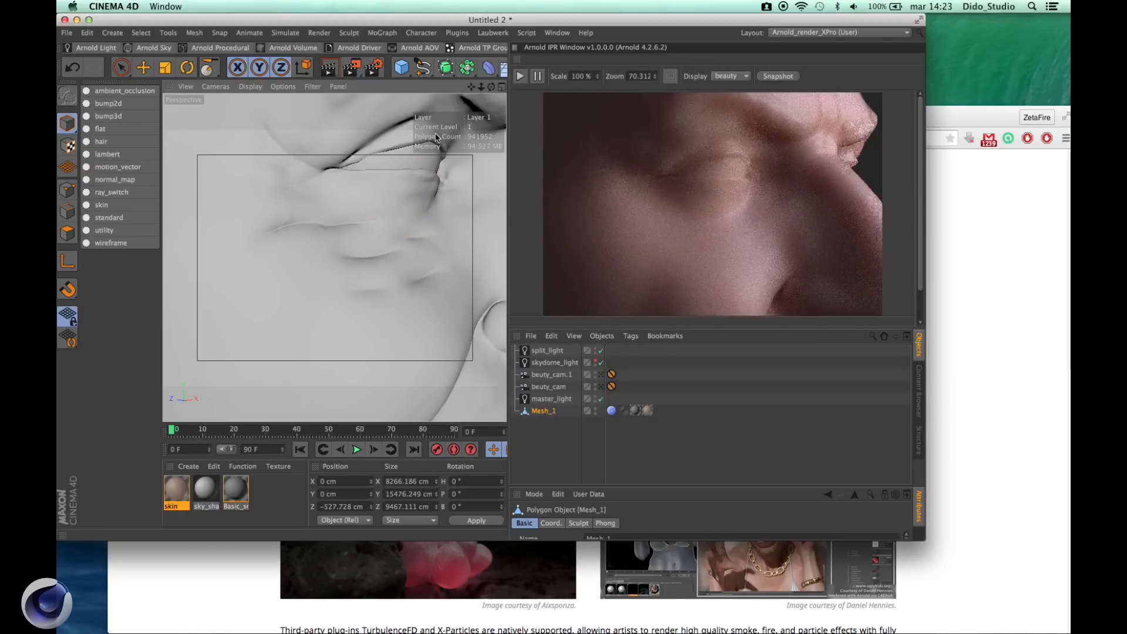
{"action": "left_click", "coordinate": [520, 75]}
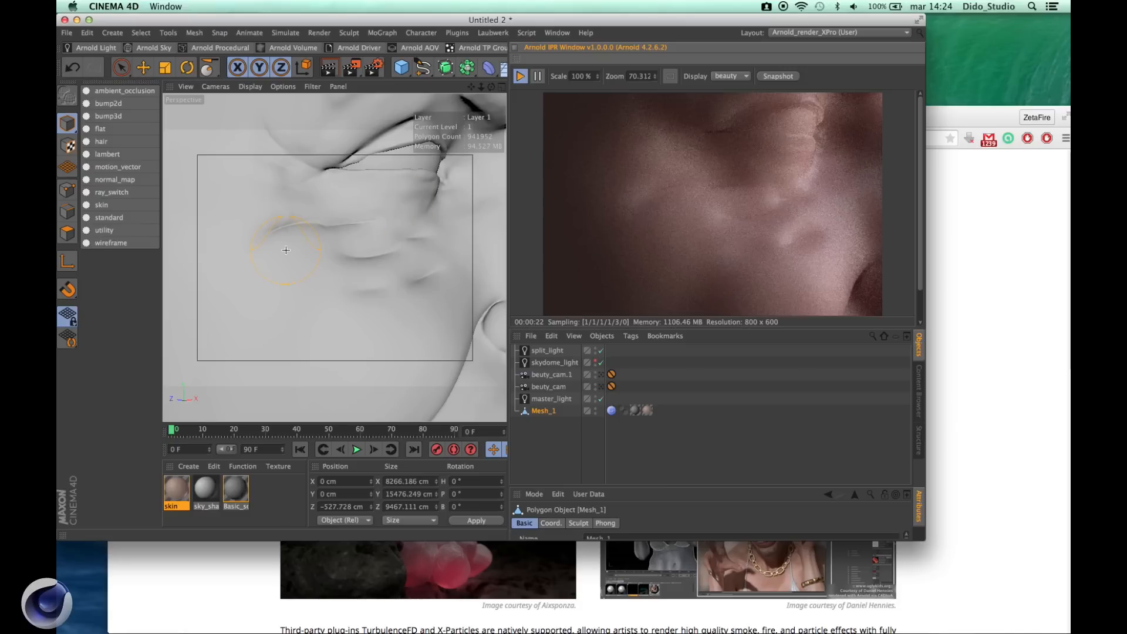
Step: Activate Live Selection, enlarge the program window and the perspective view, and frame the carved cheek creases from a new angle
{"action": "left_click", "coordinate": [122, 67]}
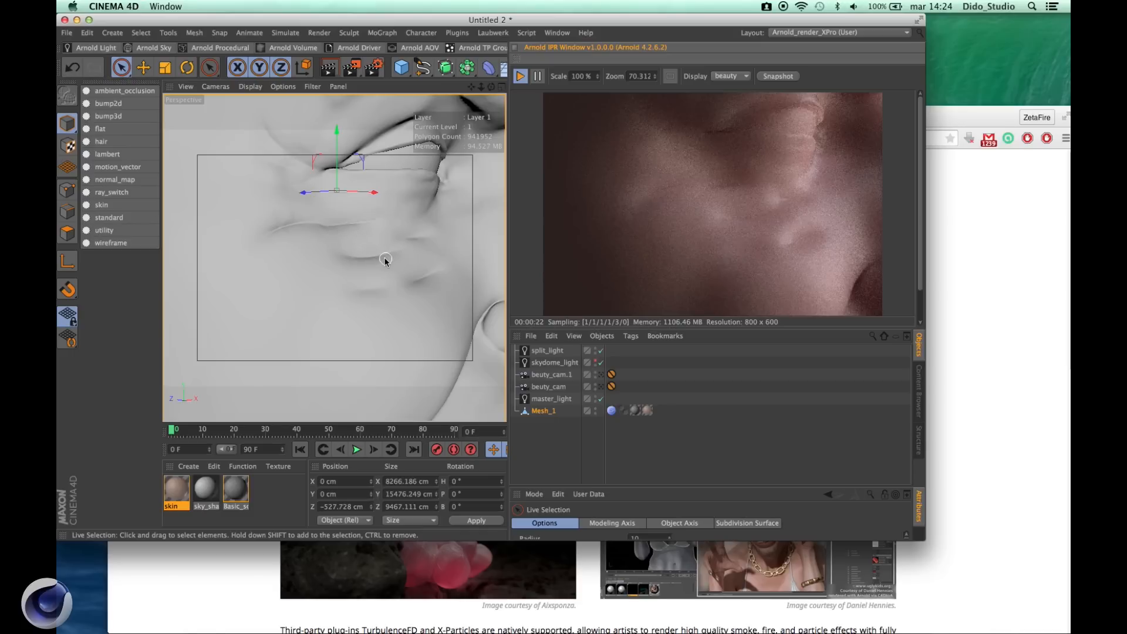
{"action": "scroll", "coordinate": [343, 281], "scroll_direction": "down", "scroll_amount": 6}
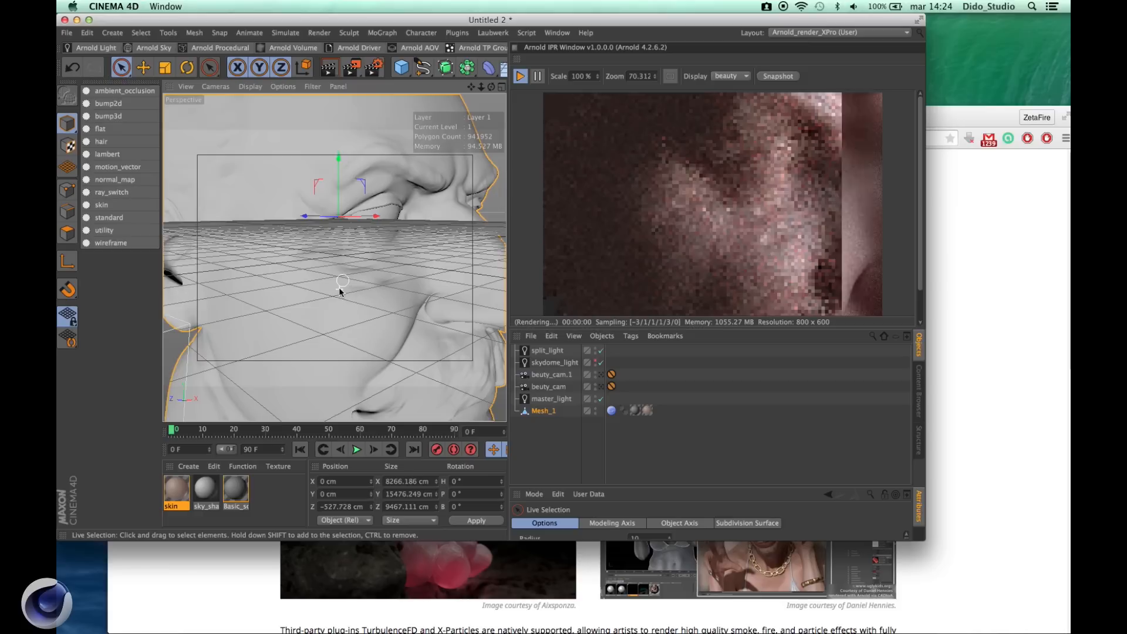
{"action": "left_click_drag", "start_coordinate": [333, 336], "coordinate": [338, 296], "text": "alt"}
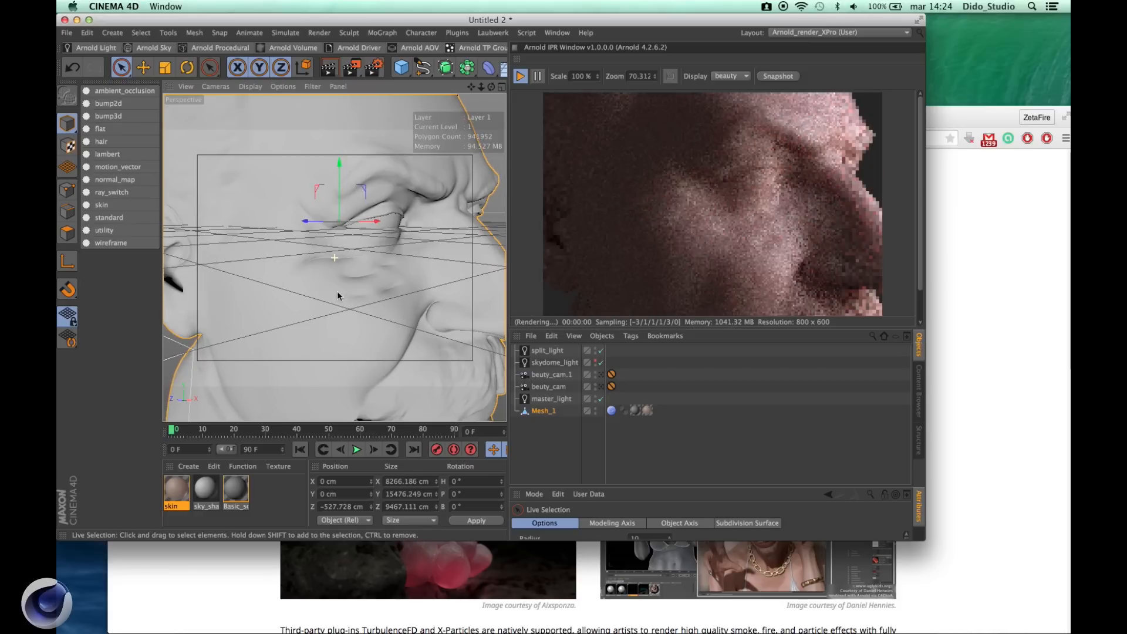
{"action": "left_click", "coordinate": [89, 21]}
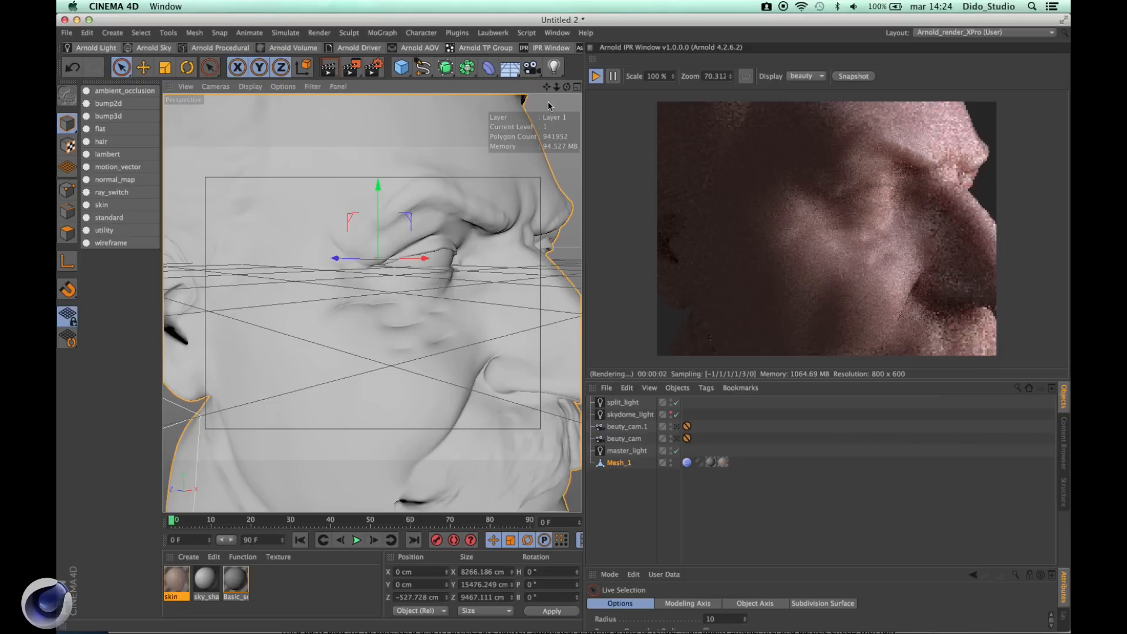
{"action": "left_click_drag", "start_coordinate": [583, 207], "coordinate": [714, 195]}
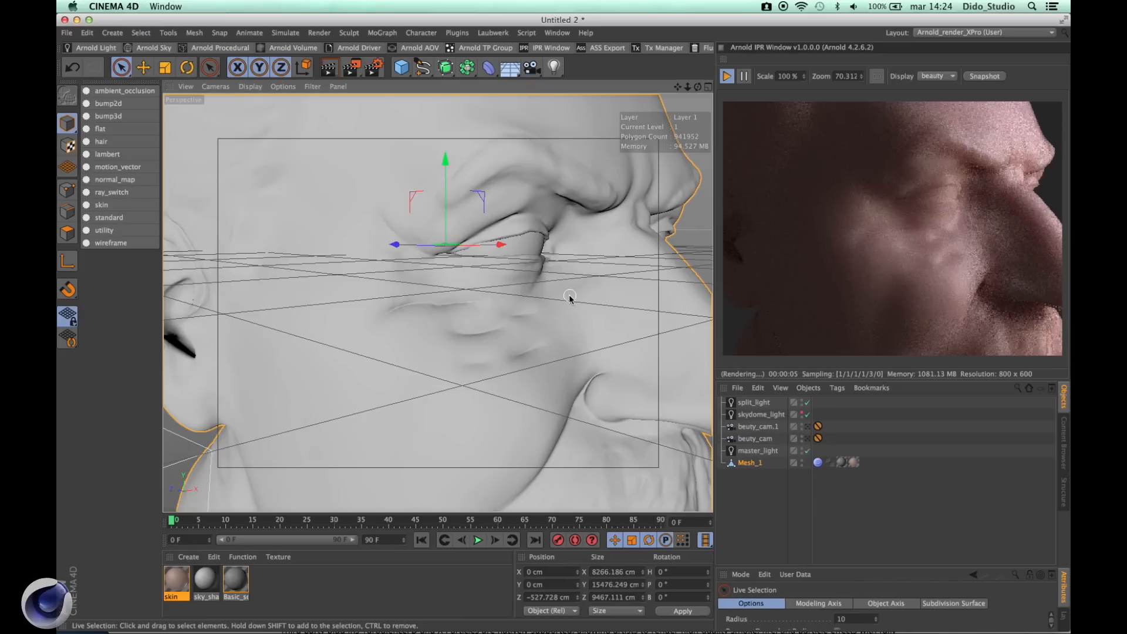
{"action": "scroll", "coordinate": [435, 307], "scroll_direction": "up", "scroll_amount": 5}
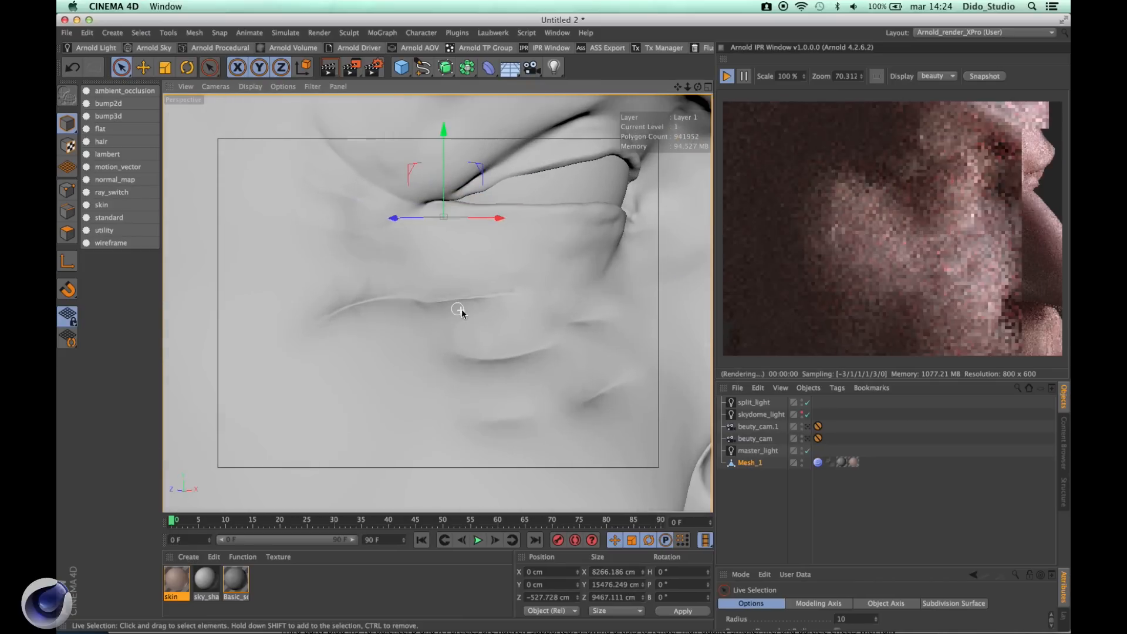
{"action": "left_click_drag", "start_coordinate": [478, 353], "coordinate": [574, 271], "text": "alt"}
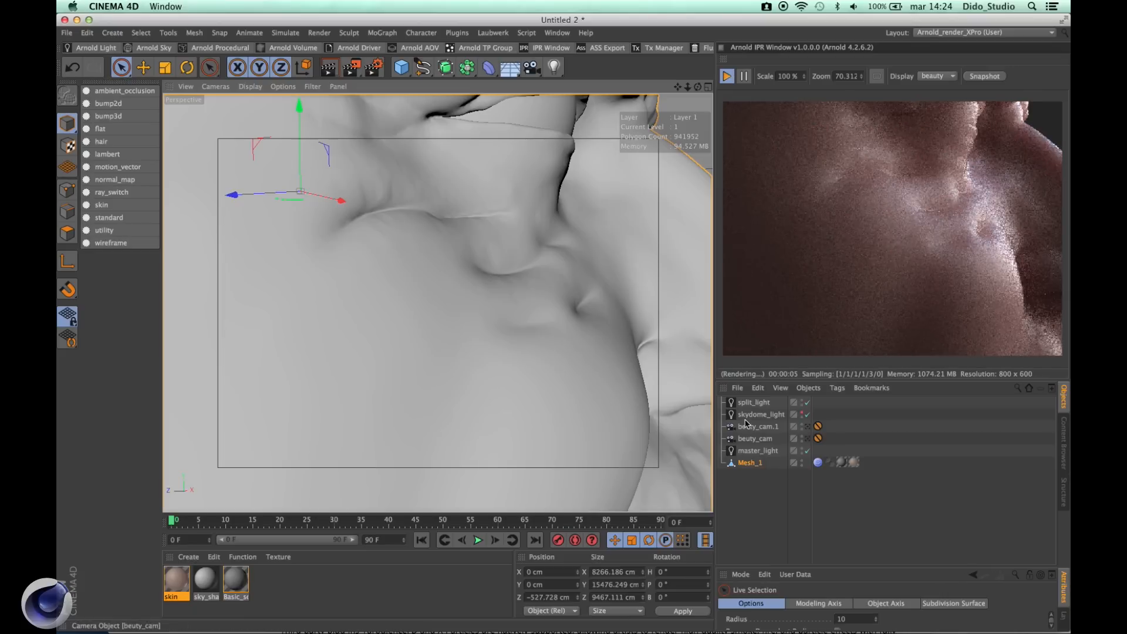
Step: Change the split_light color to a paler blue with a saturation of 41%
{"action": "left_click", "coordinate": [754, 403]}
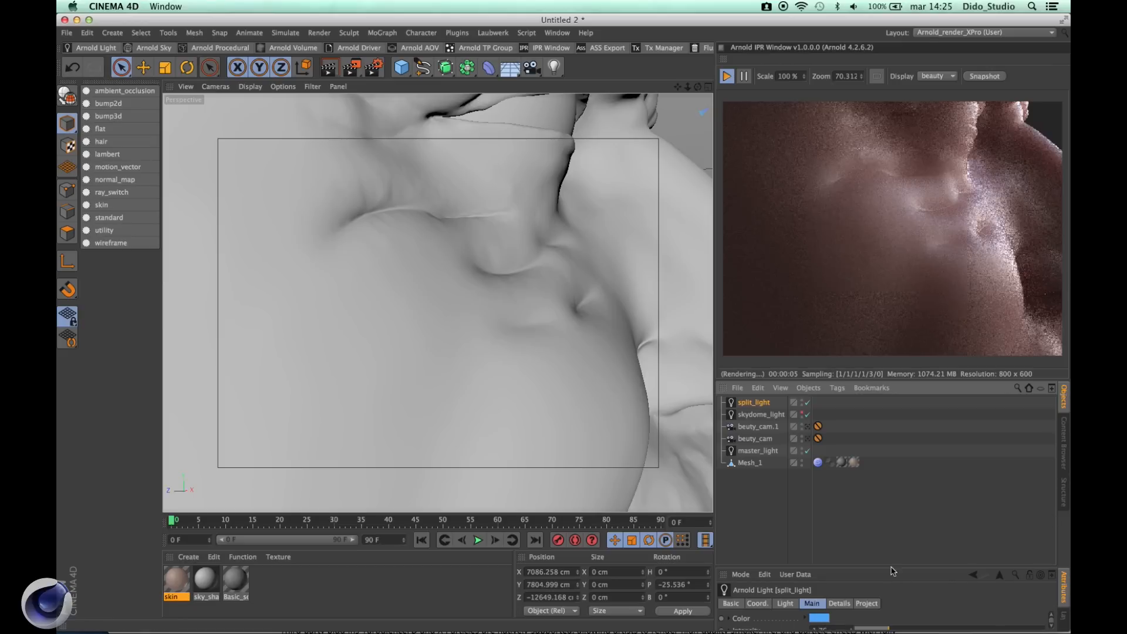
{"action": "left_click_drag", "start_coordinate": [890, 566], "coordinate": [846, 508]}
{"action": "left_click", "coordinate": [819, 525]}
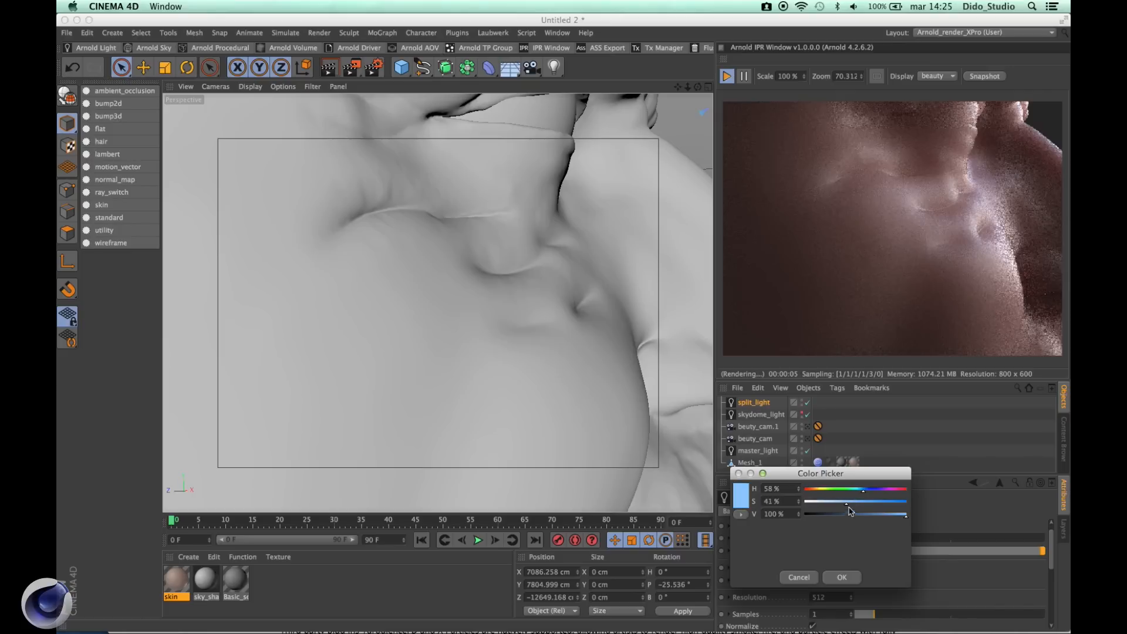
{"action": "left_click", "coordinate": [842, 577]}
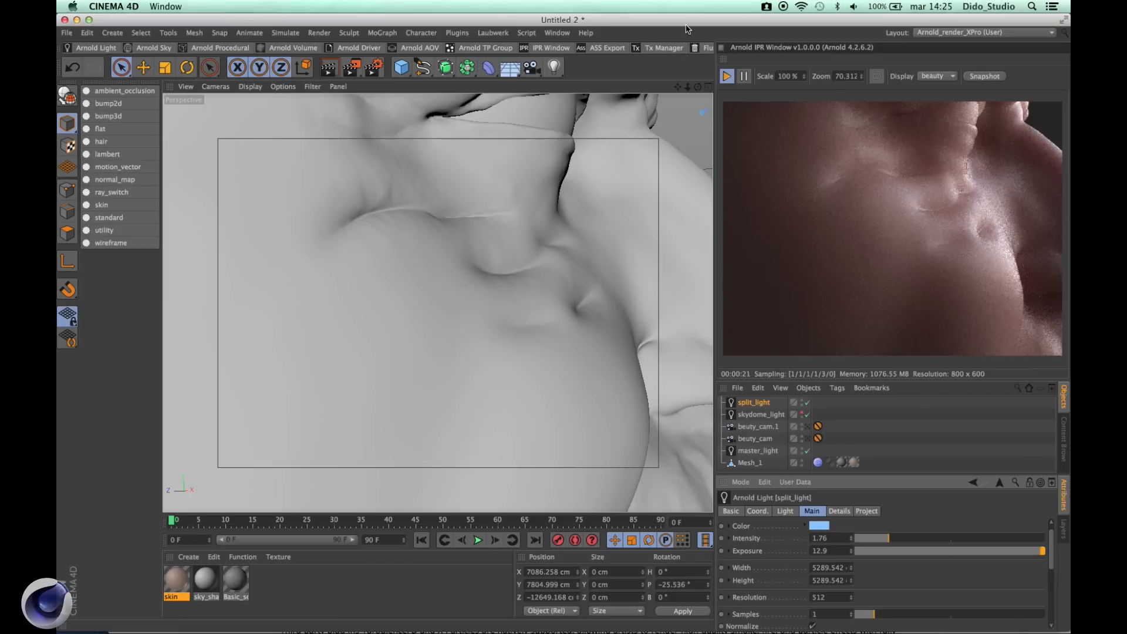
Step: Widen the IPR render area, set the Arnold Camera (AA) samples to 2 in the render settings, and enlarge the program window again
{"action": "left_click_drag", "start_coordinate": [686, 29], "coordinate": [474, 37]}
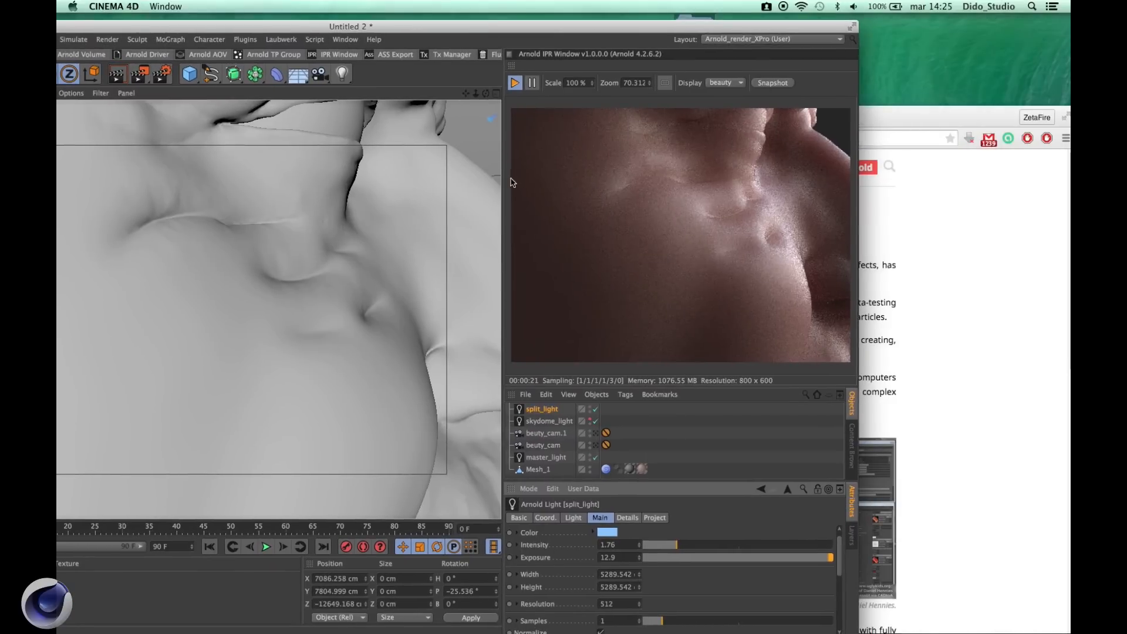
{"action": "left_click_drag", "start_coordinate": [505, 179], "coordinate": [197, 194]}
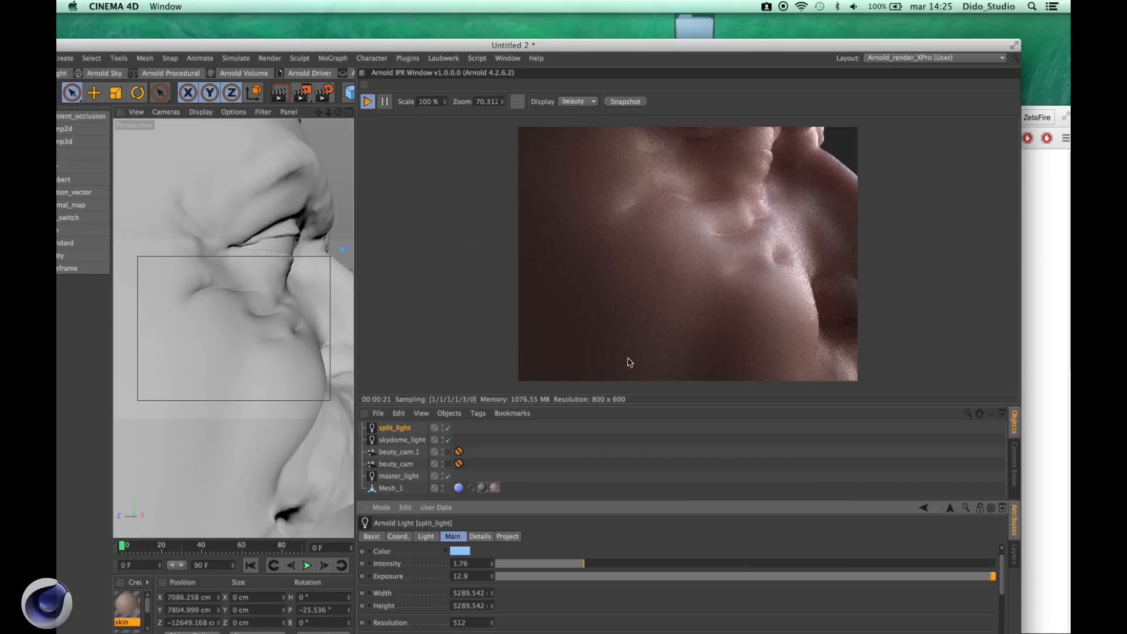
{"action": "key", "text": "super+b"}
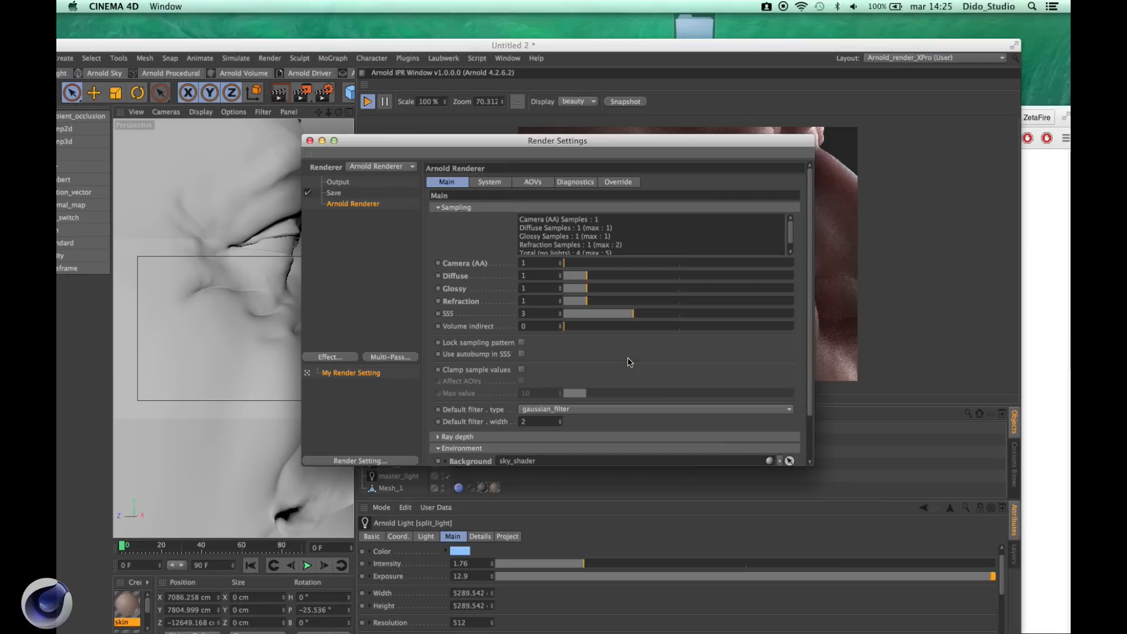
{"action": "left_click", "coordinate": [562, 262]}
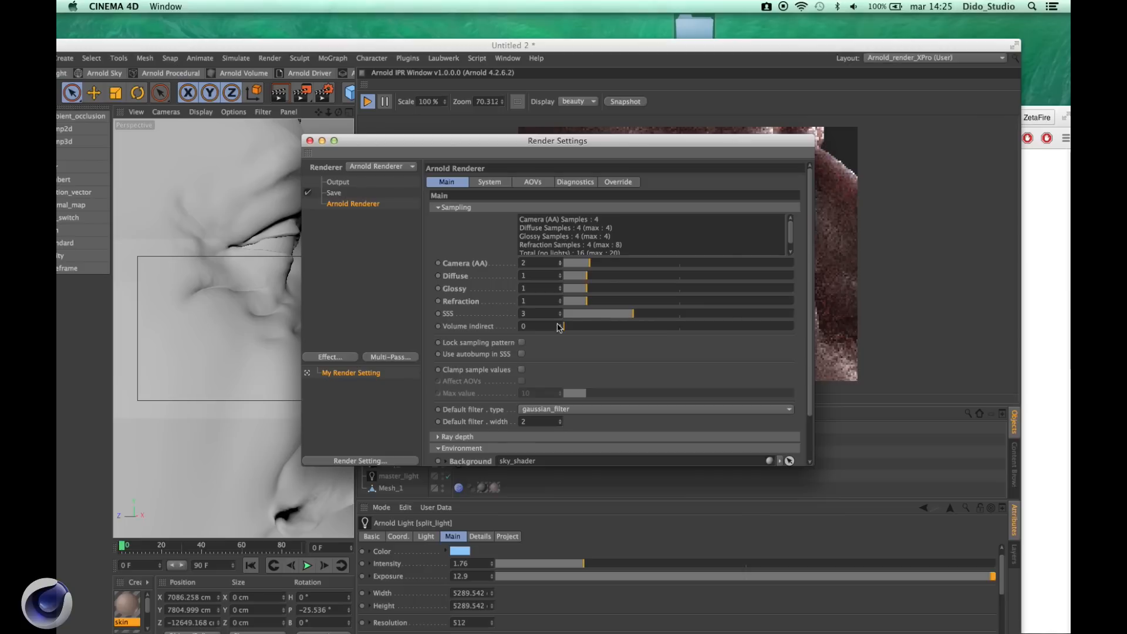
{"action": "left_click", "coordinate": [321, 141]}
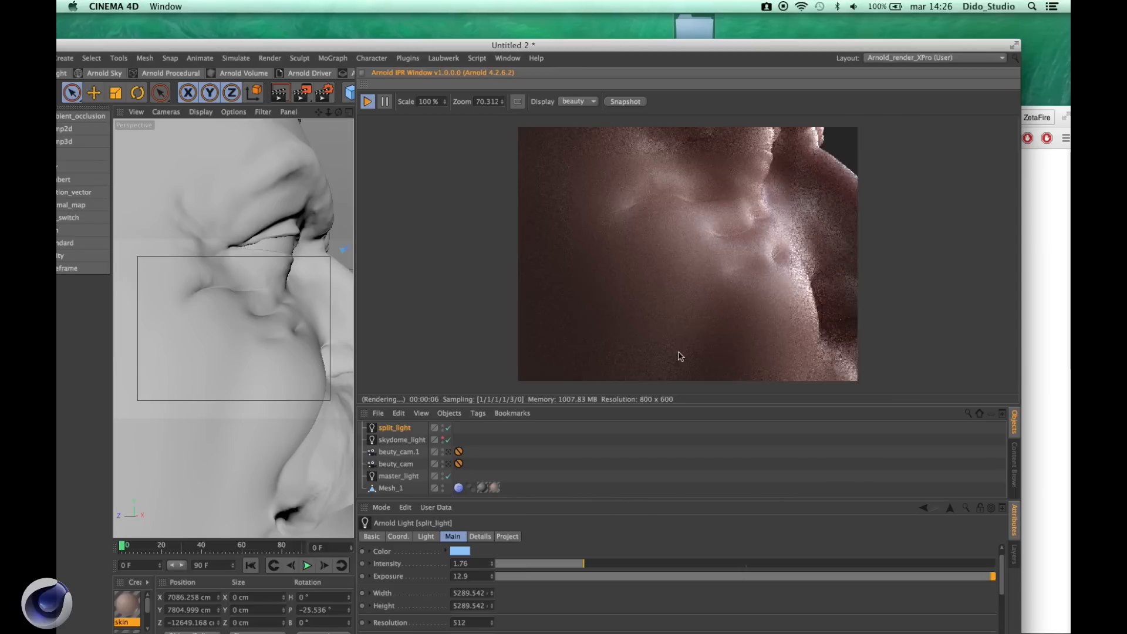
{"action": "double_click", "coordinate": [457, 47]}
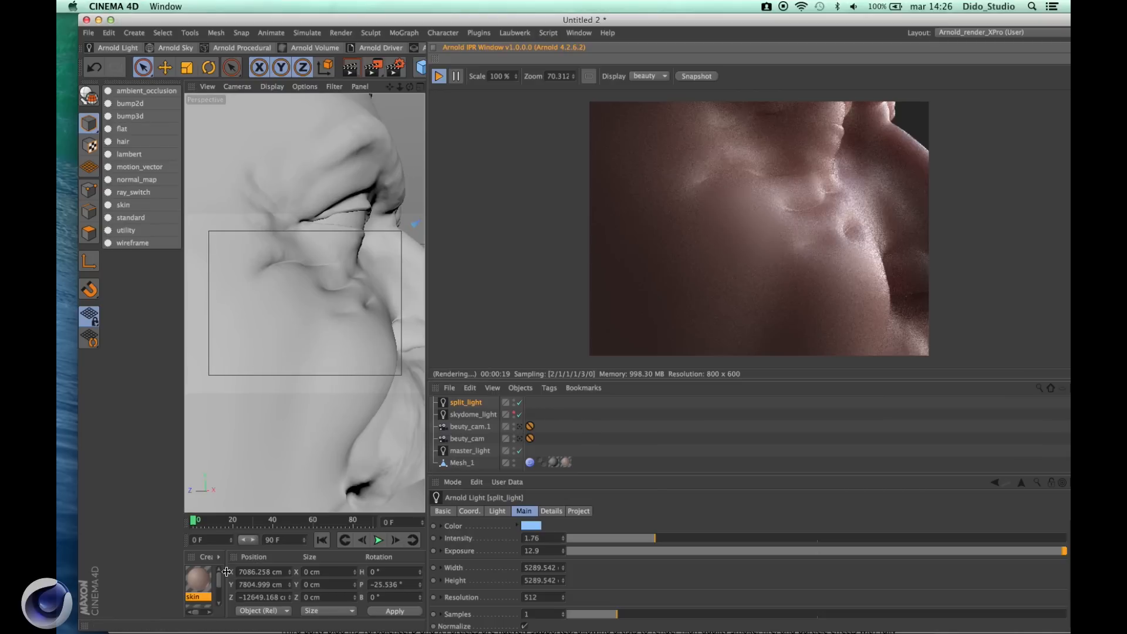
Step: Set the skin material's Specular weight to 1 and IOR to 2.44, keeping the Material Editor clear of the render
{"action": "double_click", "coordinate": [199, 580]}
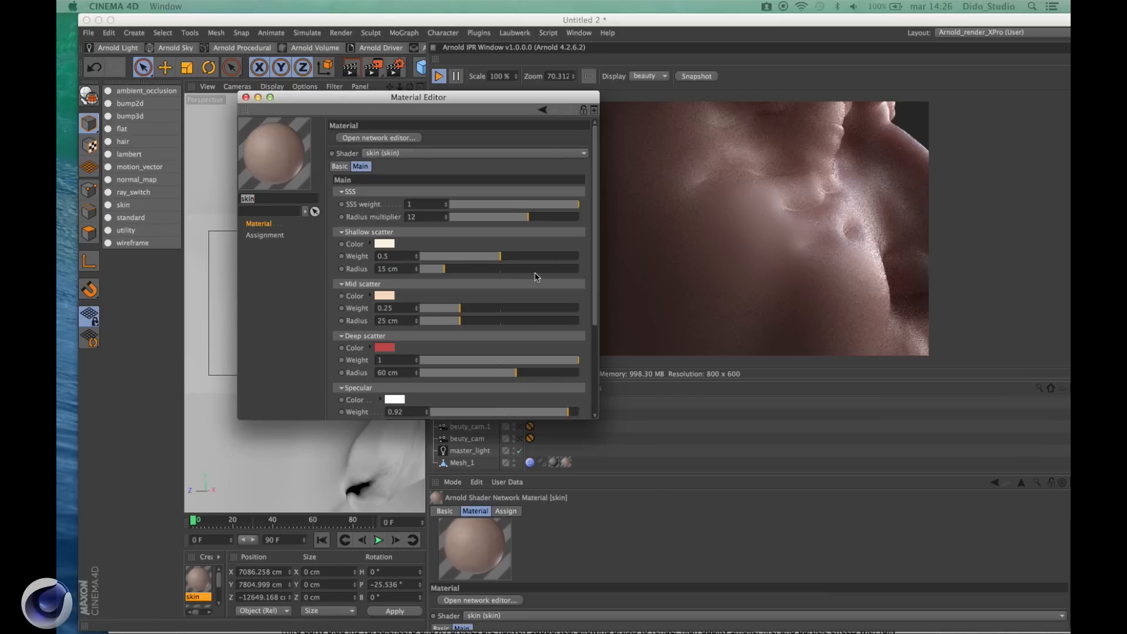
{"action": "left_click_drag", "start_coordinate": [594, 197], "coordinate": [583, 274]}
{"action": "scroll", "coordinate": [583, 274], "scroll_direction": "down", "scroll_amount": 1}
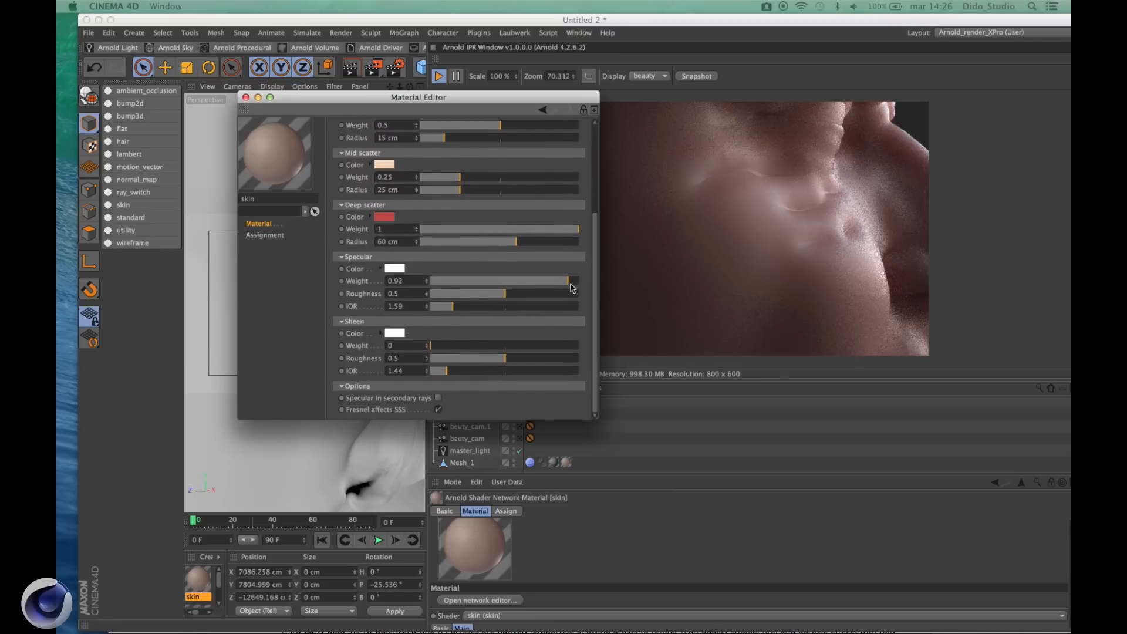
{"action": "left_click_drag", "start_coordinate": [573, 287], "coordinate": [587, 284]}
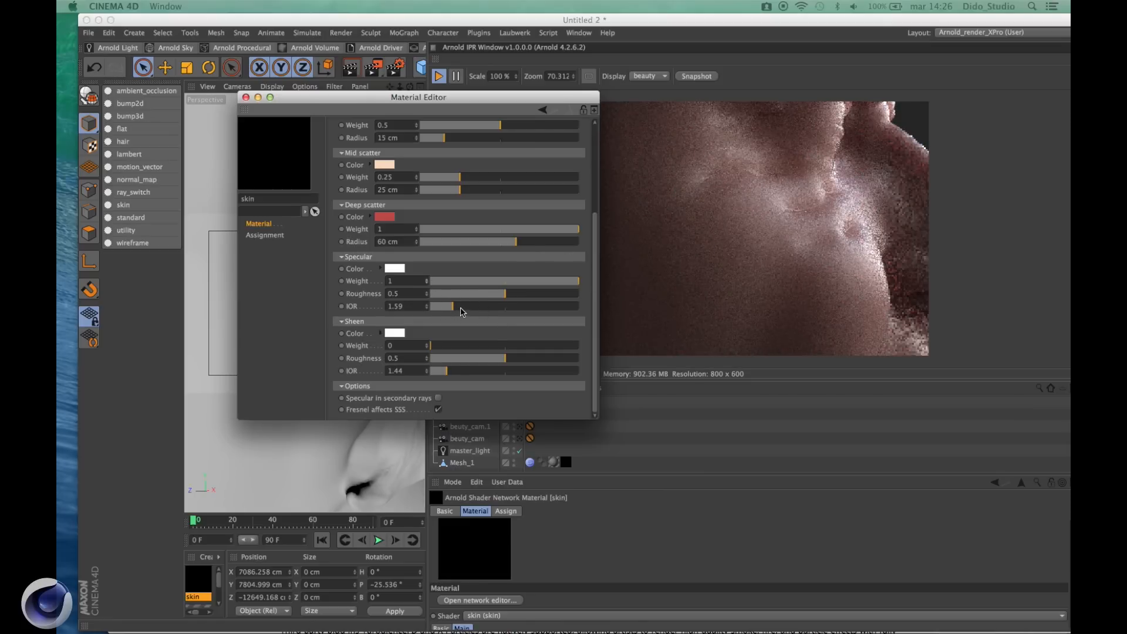
{"action": "left_click_drag", "start_coordinate": [461, 312], "coordinate": [485, 314]}
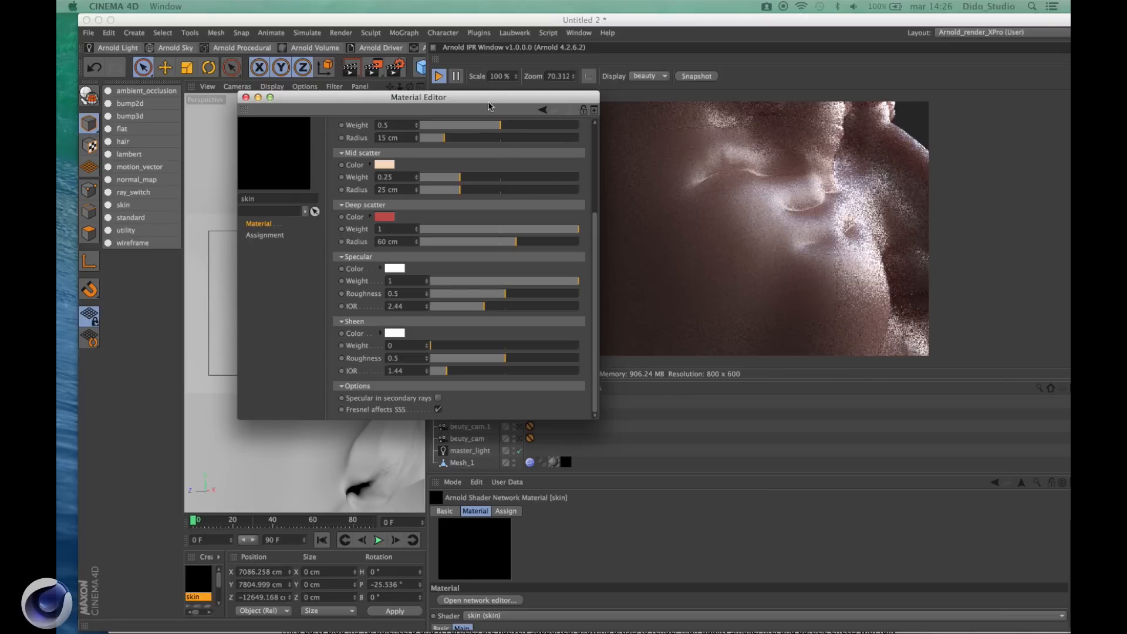
{"action": "left_click_drag", "start_coordinate": [490, 101], "coordinate": [926, 440]}
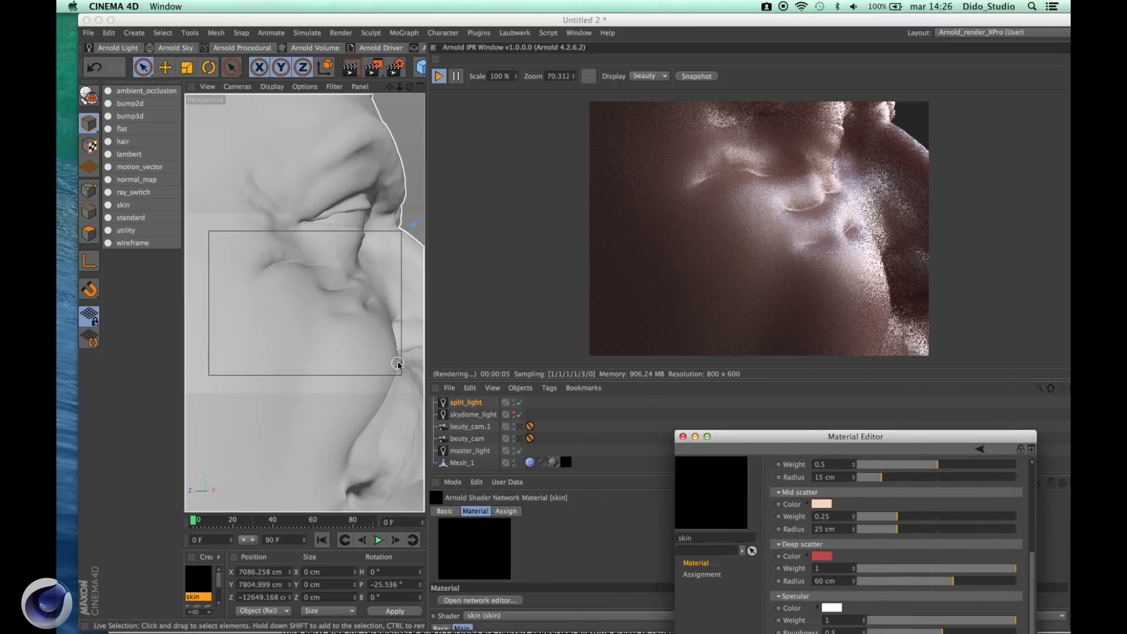
Step: Frame the head's profile around the eye and shift the skin's Deep scatter color to an orange hue of 8%
{"action": "scroll", "coordinate": [397, 364], "scroll_direction": "up", "scroll_amount": 4}
{"action": "scroll", "coordinate": [395, 361], "scroll_direction": "down", "scroll_amount": 8}
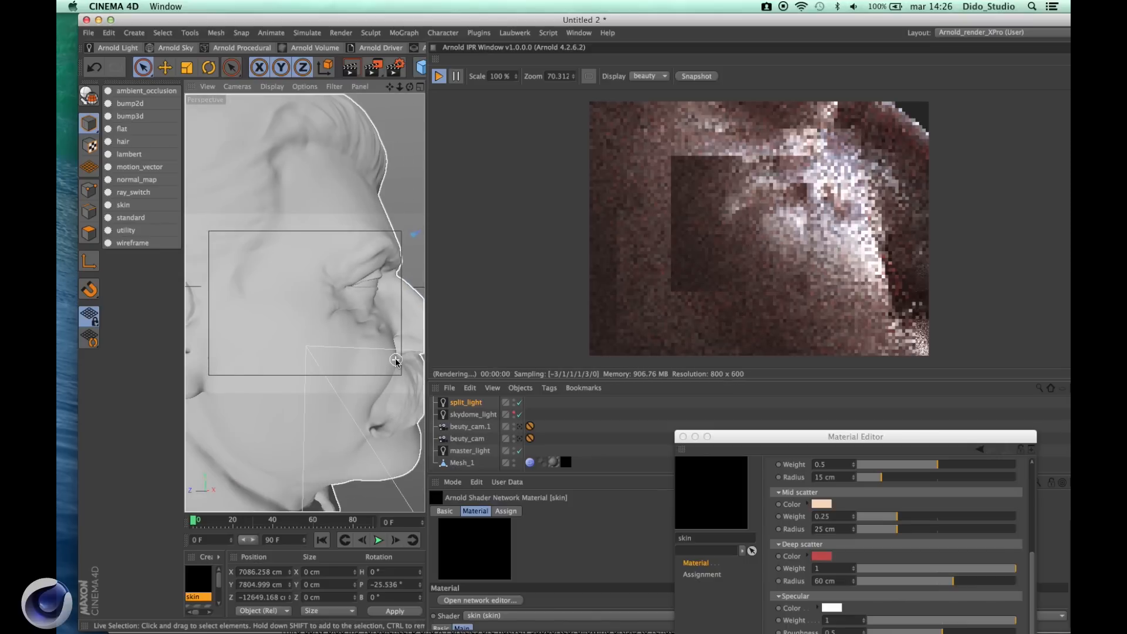
{"action": "scroll", "coordinate": [373, 373], "scroll_direction": "up", "scroll_amount": 2}
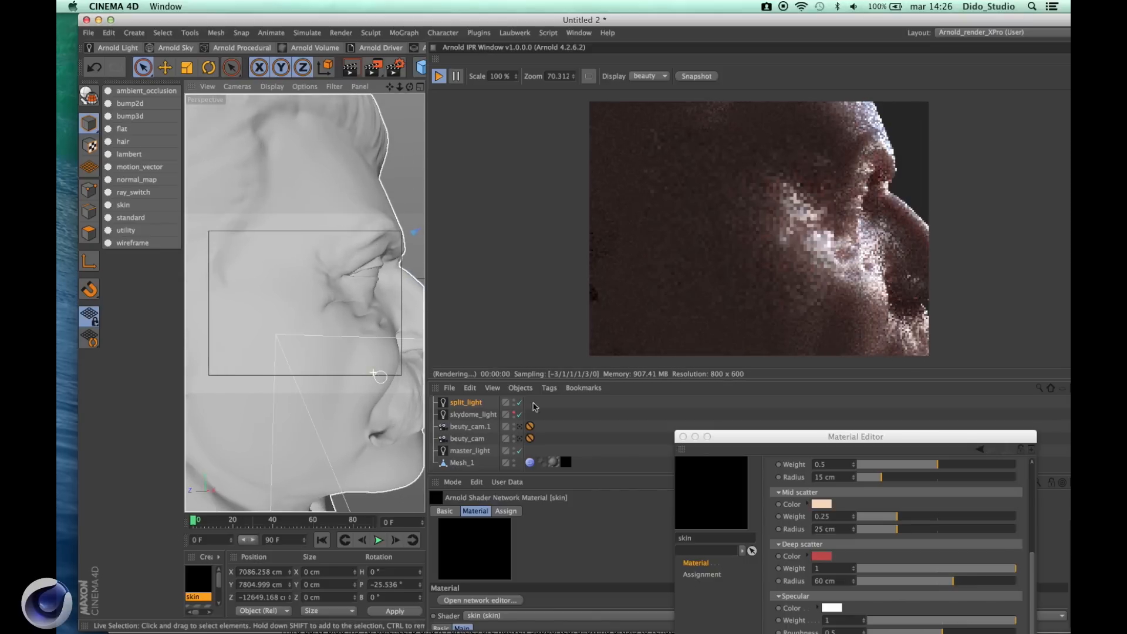
{"action": "left_click_drag", "start_coordinate": [790, 435], "coordinate": [548, 298]}
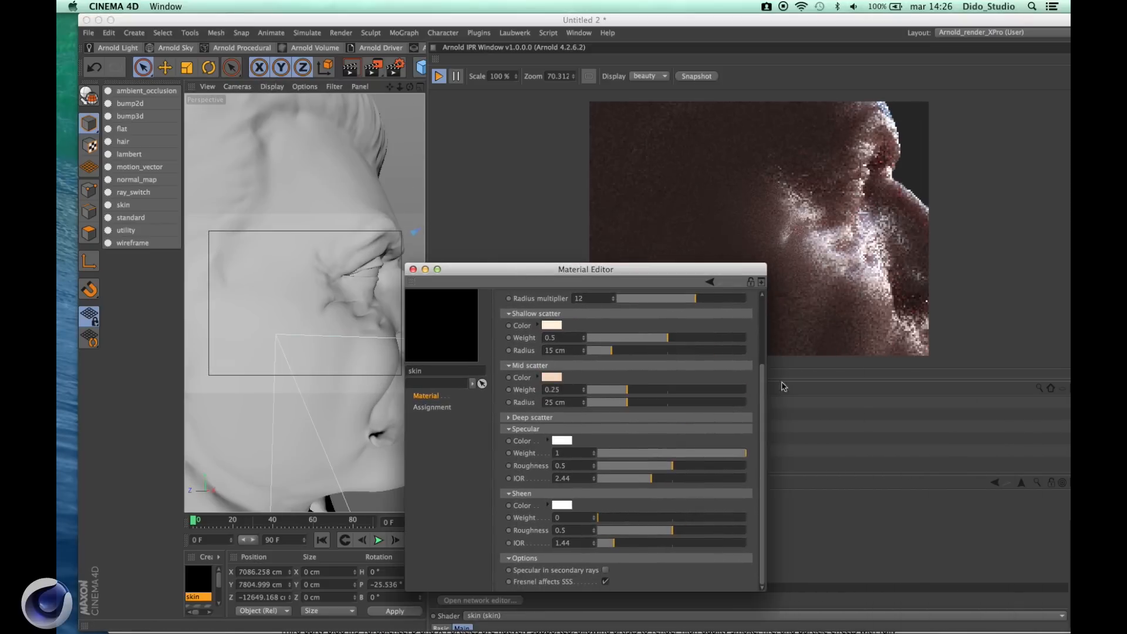
{"action": "scroll", "coordinate": [760, 328], "scroll_direction": "up", "scroll_amount": 5}
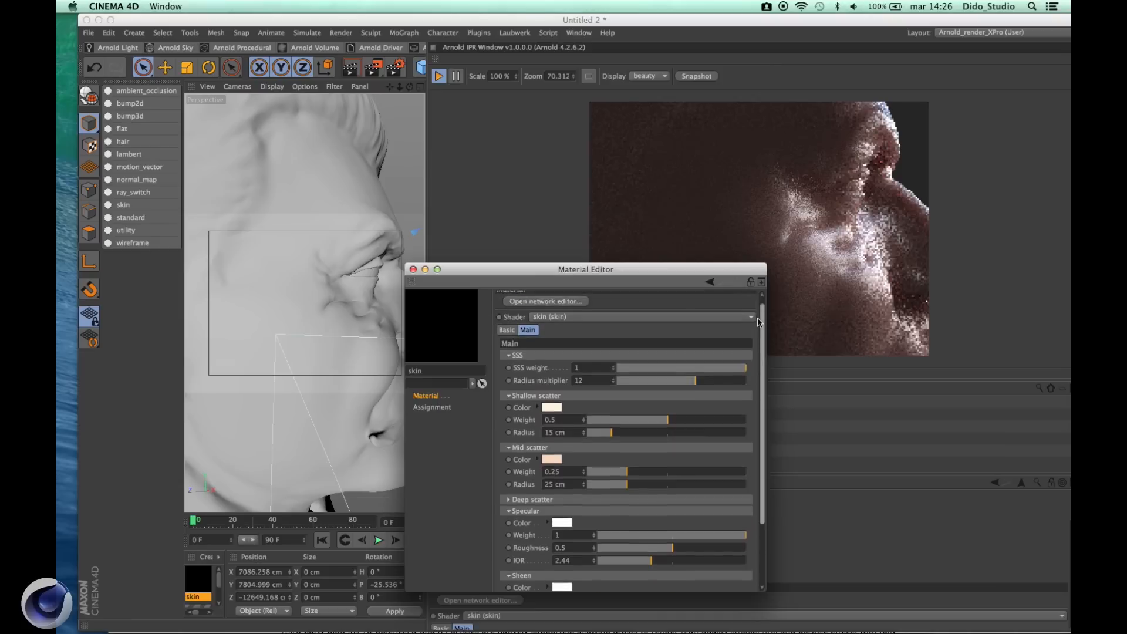
{"action": "scroll", "coordinate": [759, 321], "scroll_direction": "down", "scroll_amount": 3}
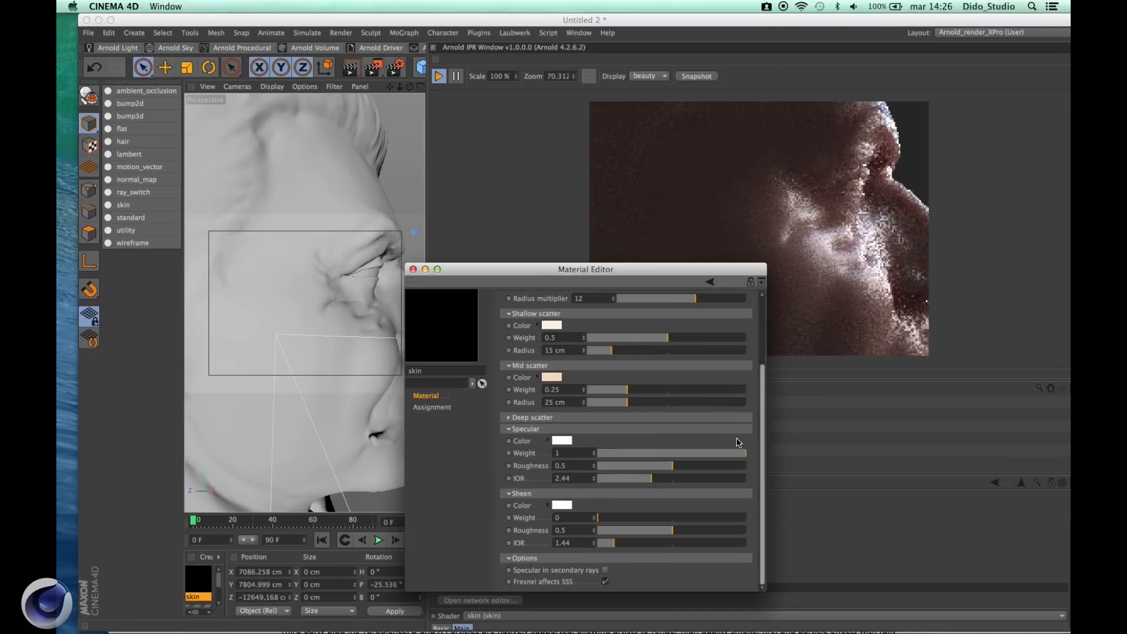
{"action": "left_click", "coordinate": [507, 493]}
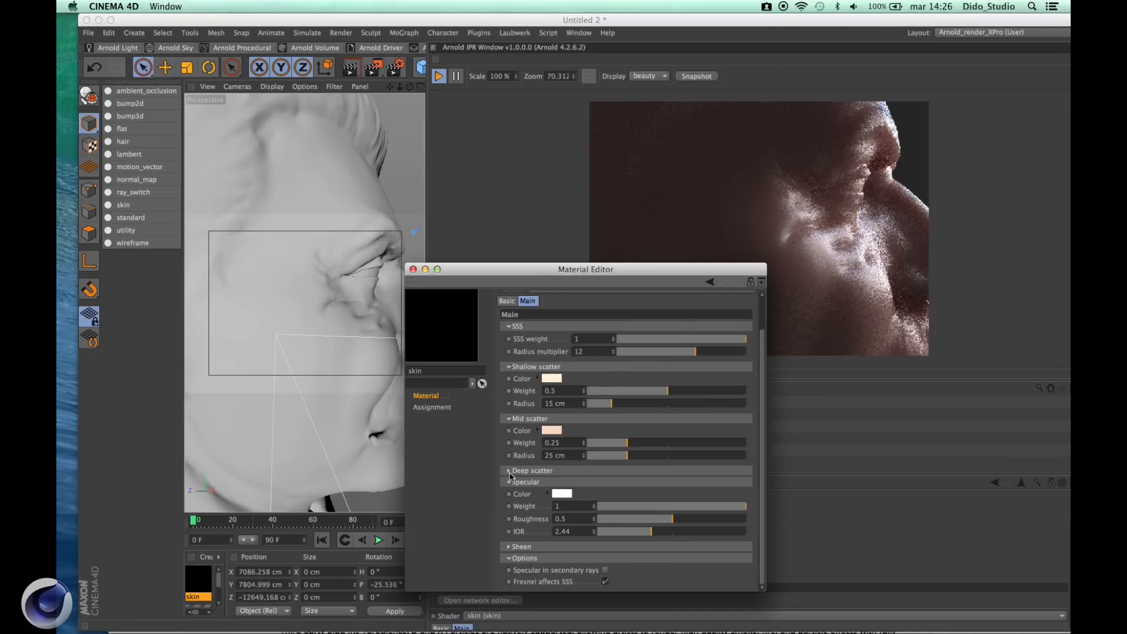
{"action": "left_click", "coordinate": [509, 471]}
{"action": "left_click", "coordinate": [548, 483]}
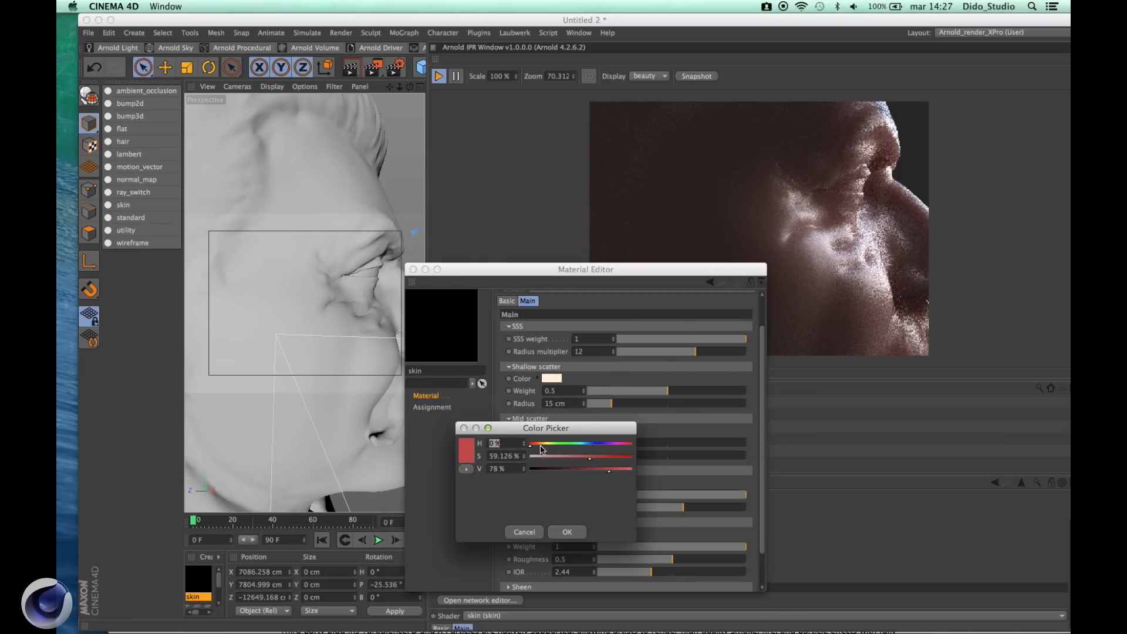
{"action": "left_click_drag", "start_coordinate": [541, 448], "coordinate": [537, 444]}
{"action": "left_click", "coordinate": [567, 531]}
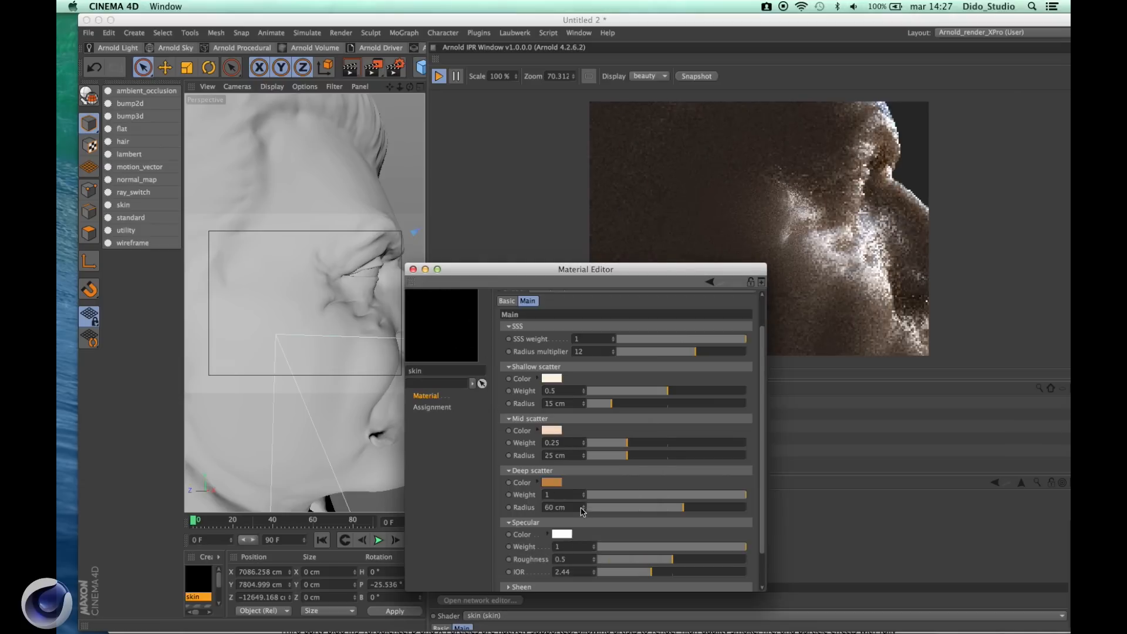
Step: Lower the Deep scatter color's saturation to 34% and close the Material Editor
{"action": "left_click", "coordinate": [551, 482]}
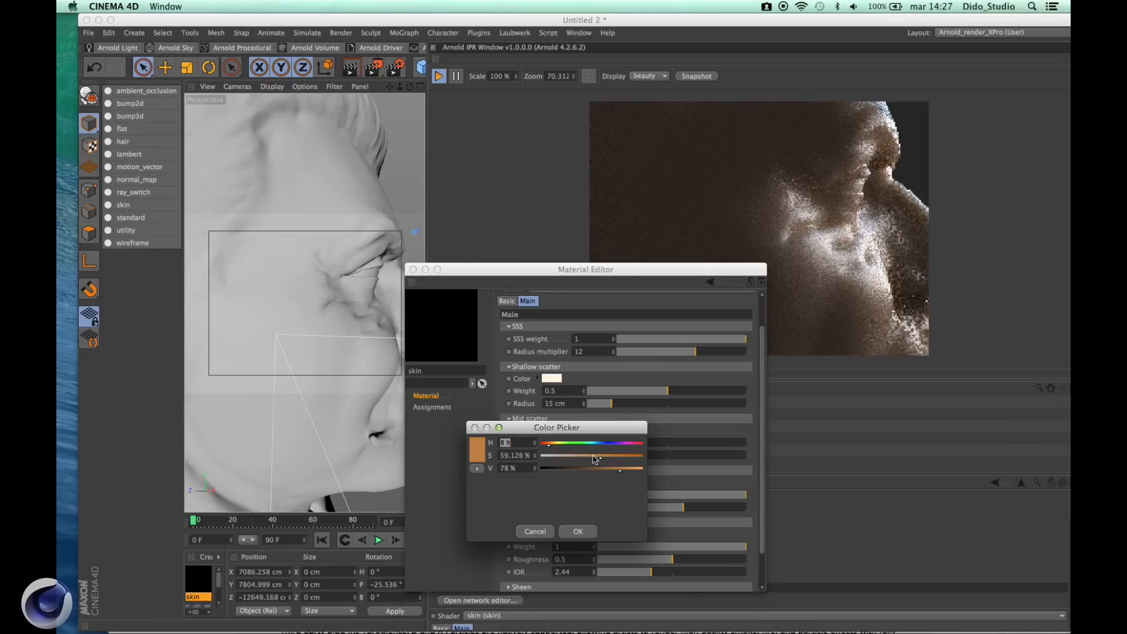
{"action": "left_click_drag", "start_coordinate": [594, 459], "coordinate": [589, 461]}
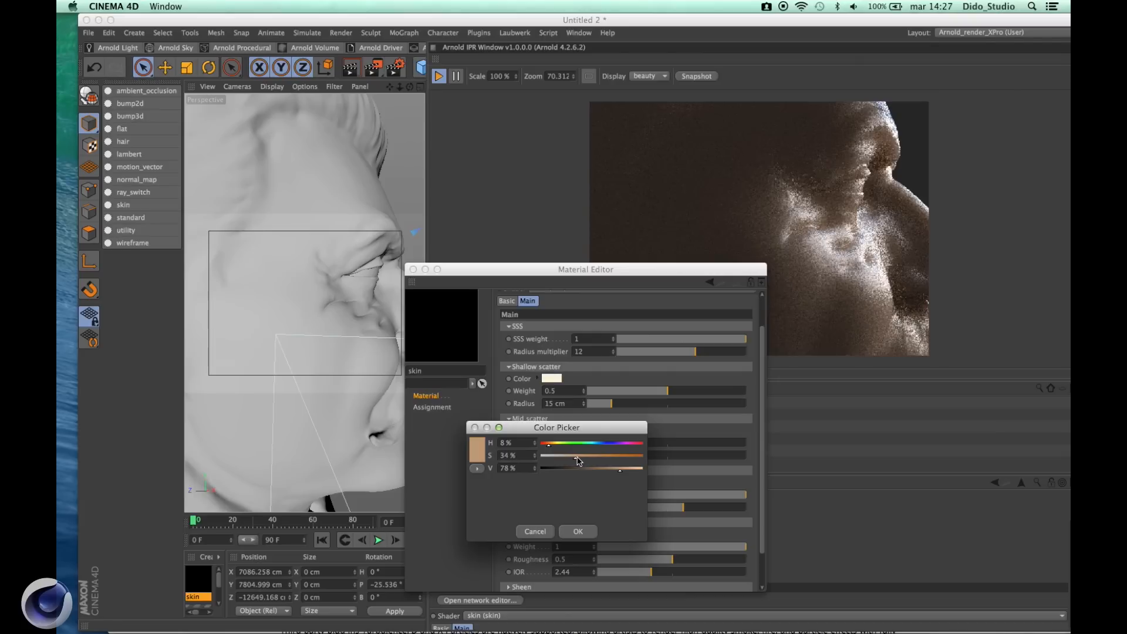
{"action": "left_click", "coordinate": [578, 532]}
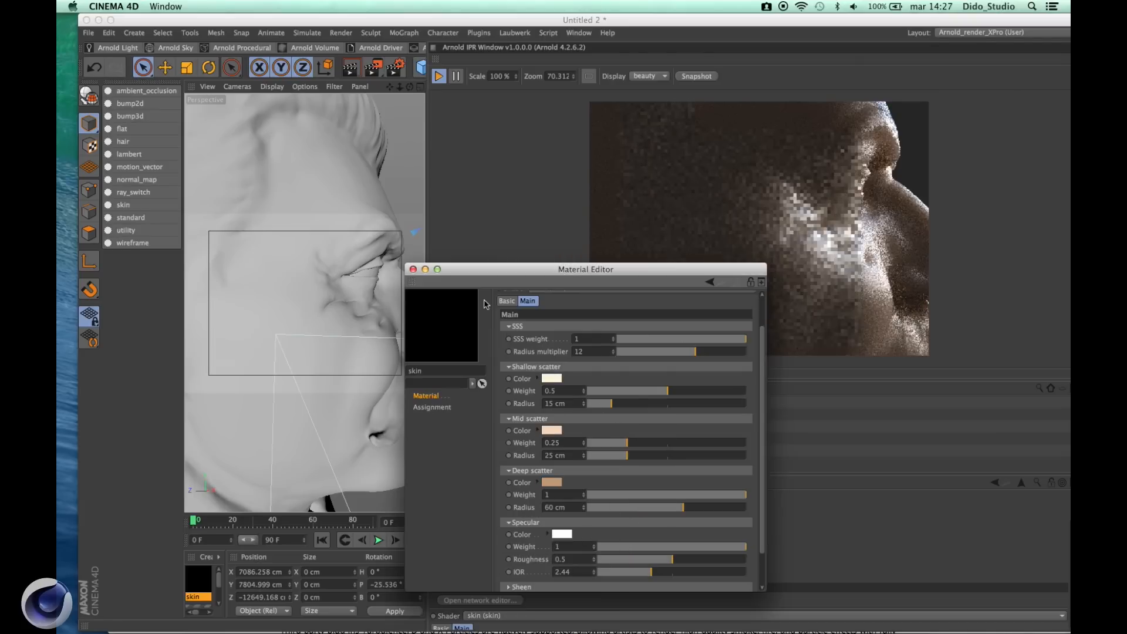
{"action": "left_click", "coordinate": [412, 269]}
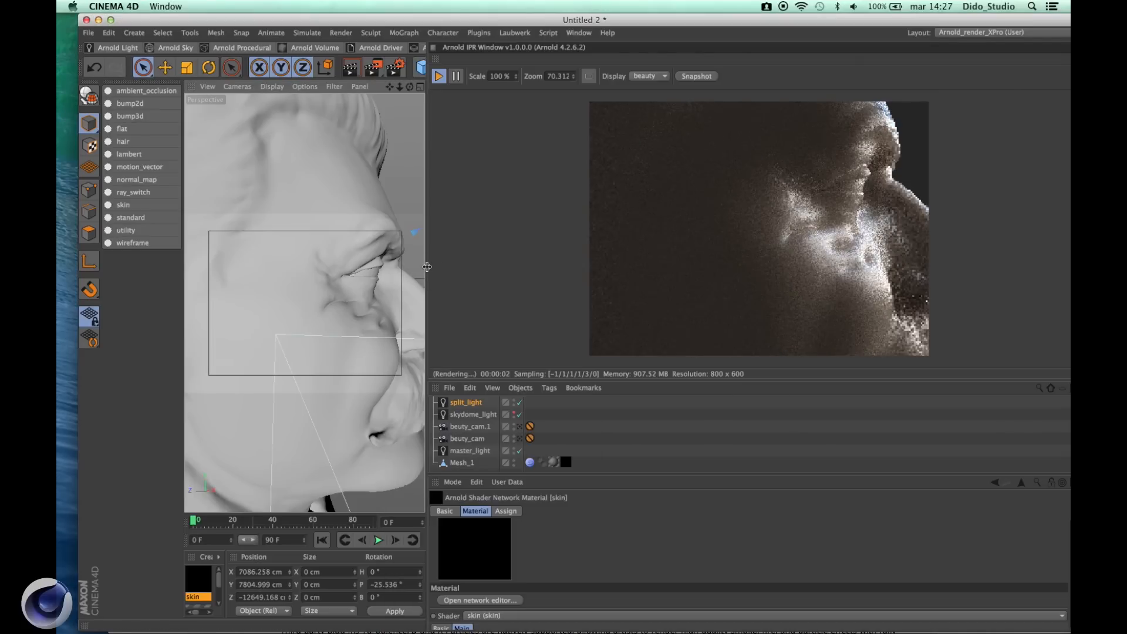
Step: Widen the perspective view, enlarge the program window, and frame the head's profile from ear to nose
{"action": "left_click_drag", "start_coordinate": [682, 270], "coordinate": [752, 277]}
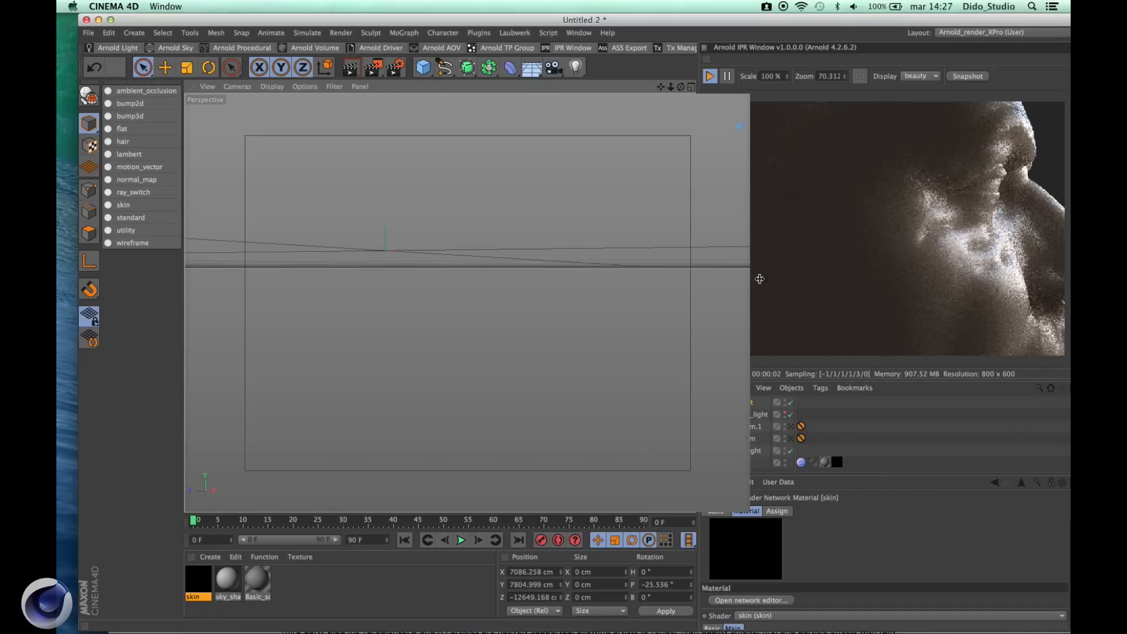
{"action": "left_click_drag", "start_coordinate": [830, 282], "coordinate": [830, 282]}
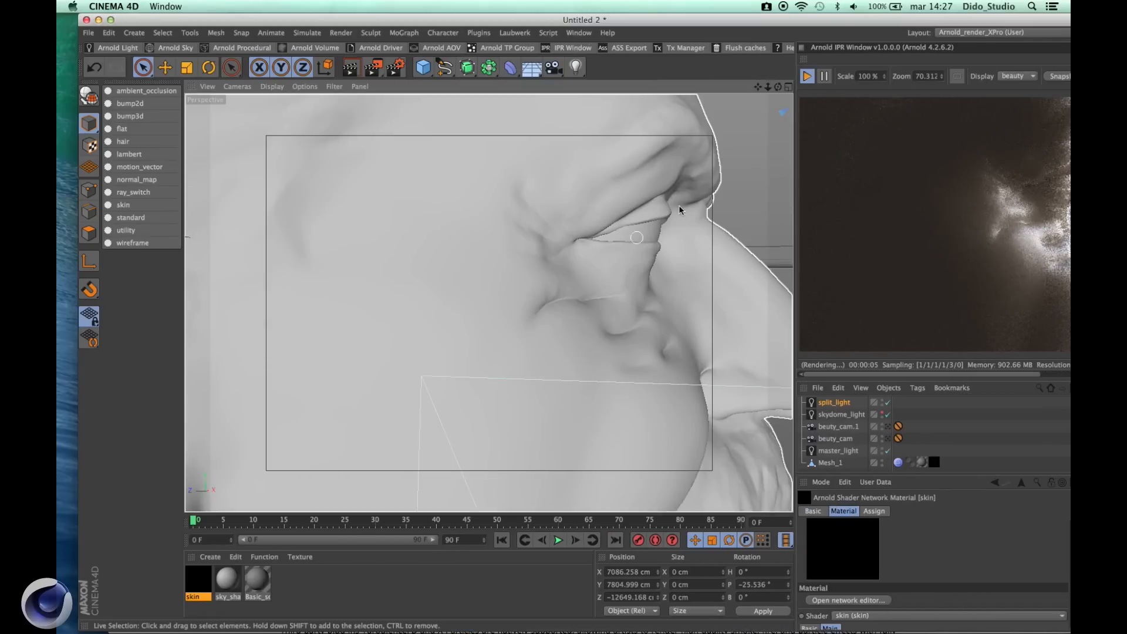
{"action": "left_click", "coordinate": [110, 20]}
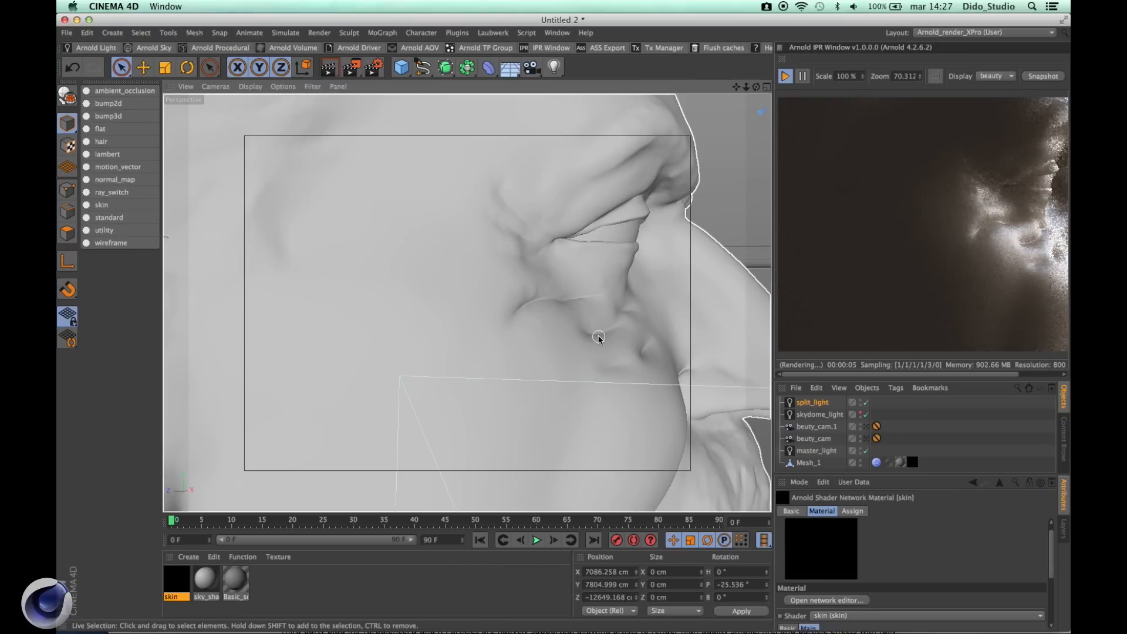
{"action": "left_click_drag", "start_coordinate": [604, 347], "coordinate": [490, 345], "text": "alt"}
{"action": "scroll", "coordinate": [491, 344], "scroll_direction": "down", "scroll_amount": 5}
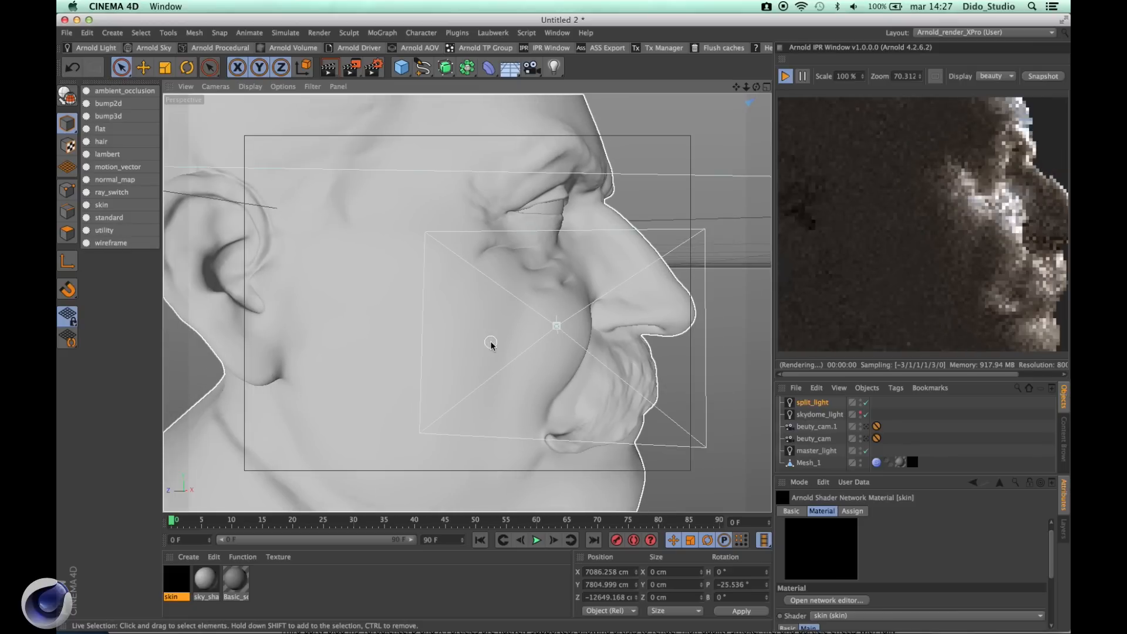
{"action": "scroll", "coordinate": [491, 345], "scroll_direction": "up", "scroll_amount": 3}
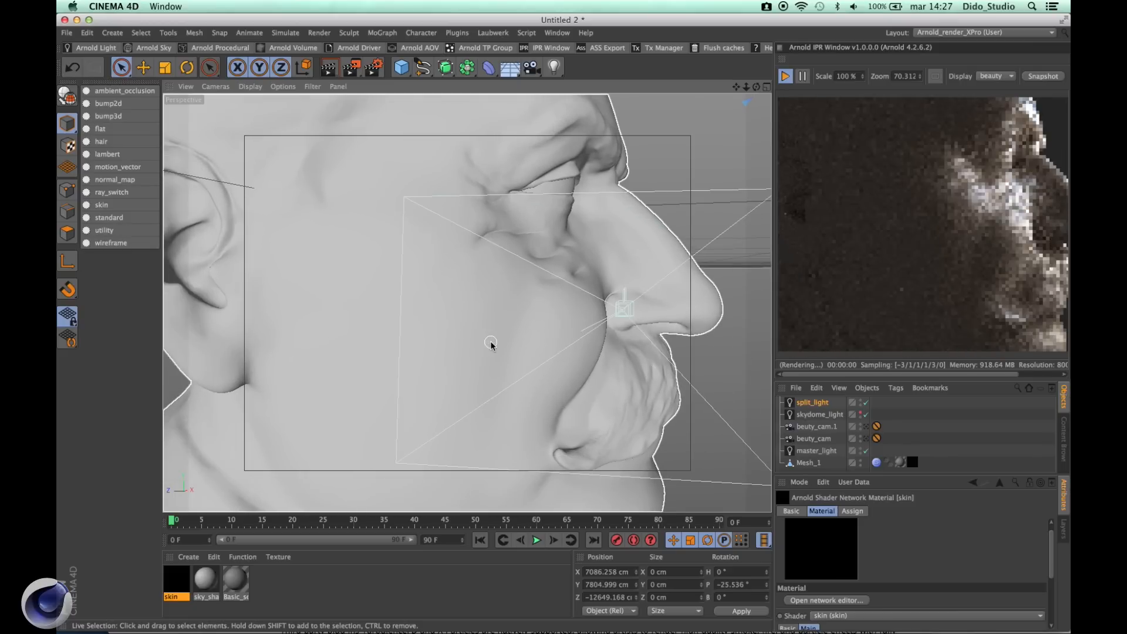
Step: Check the skydome_light and split_light settings, and lower the master_light's Exposure to 11.99
{"action": "left_click", "coordinate": [819, 414]}
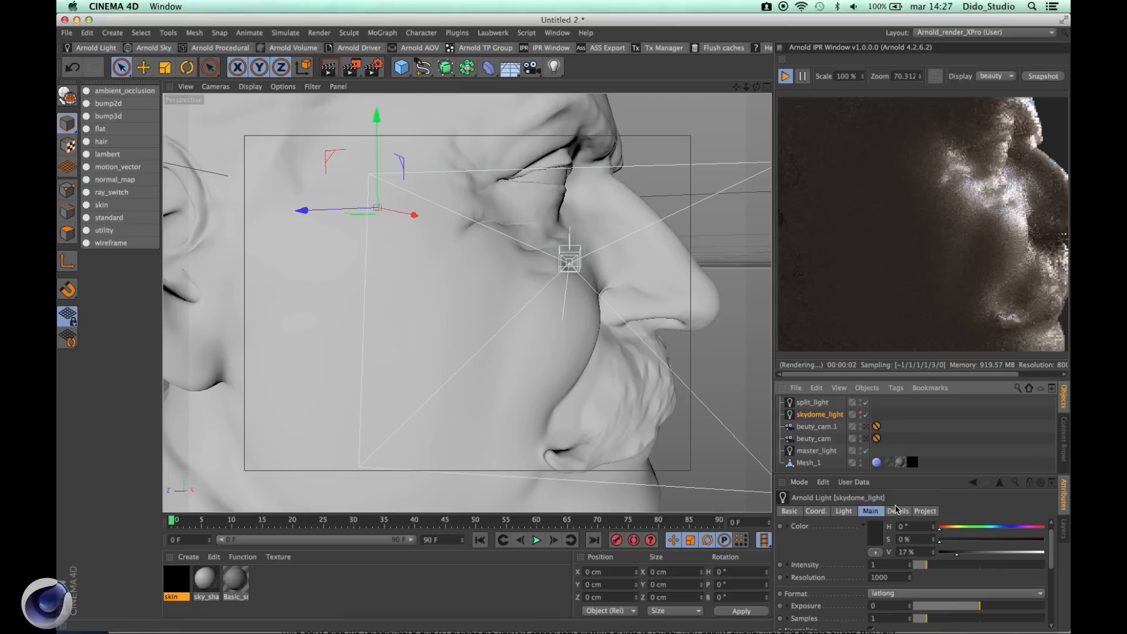
{"action": "left_click", "coordinate": [813, 402]}
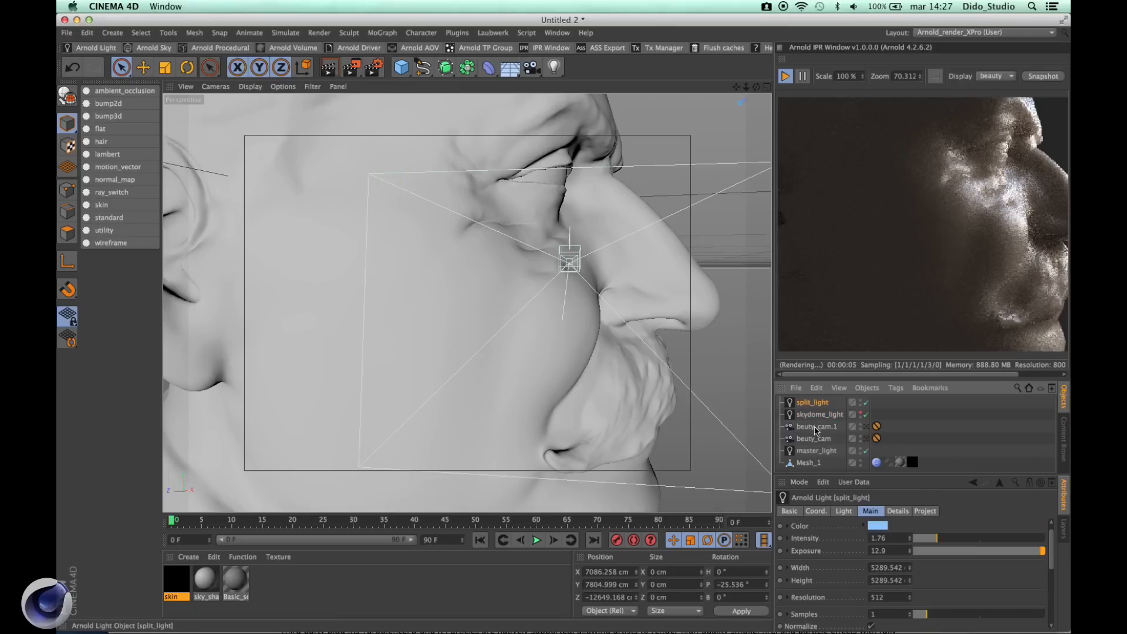
{"action": "left_click", "coordinate": [816, 450]}
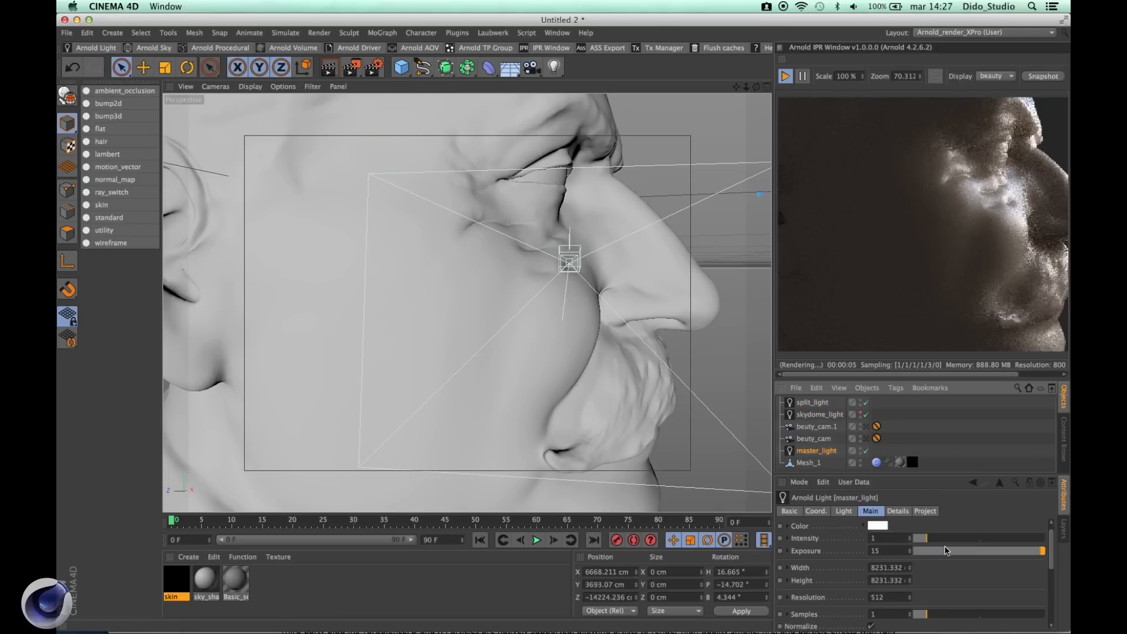
{"action": "left_click", "coordinate": [1042, 556]}
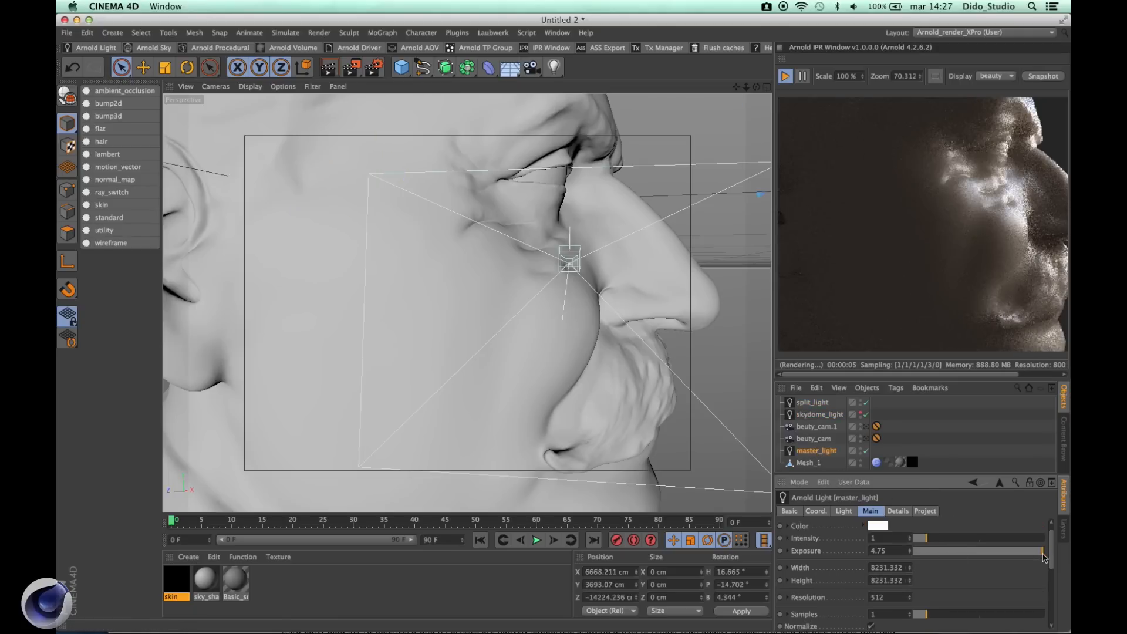
{"action": "left_click_drag", "start_coordinate": [1042, 557], "coordinate": [1047, 558]}
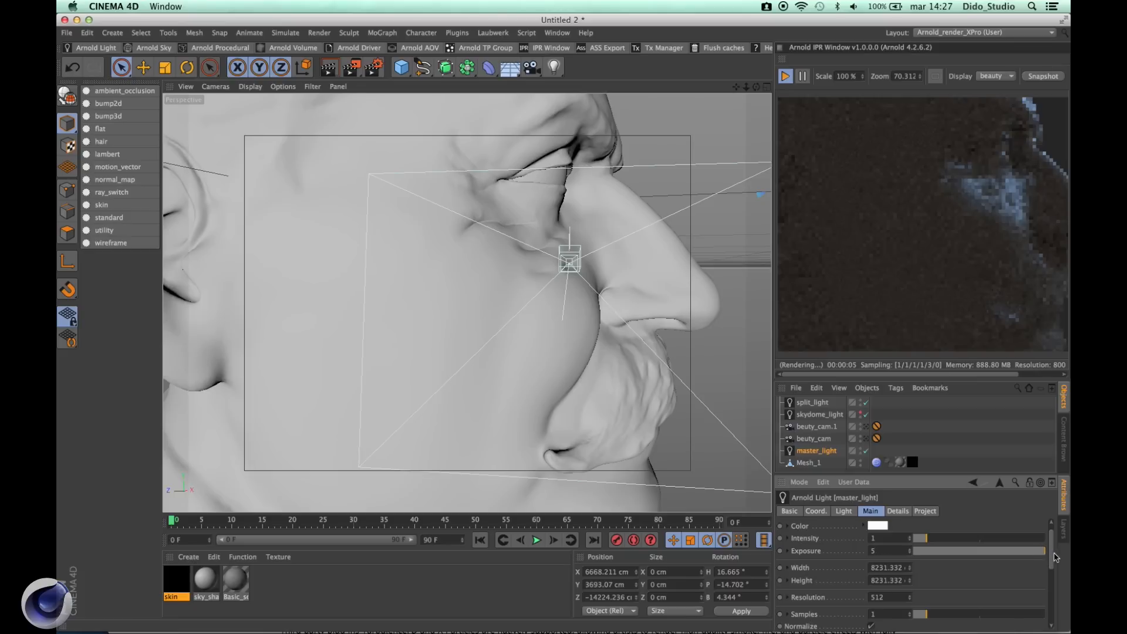
{"action": "left_click_drag", "start_coordinate": [911, 550], "coordinate": [910, 546]}
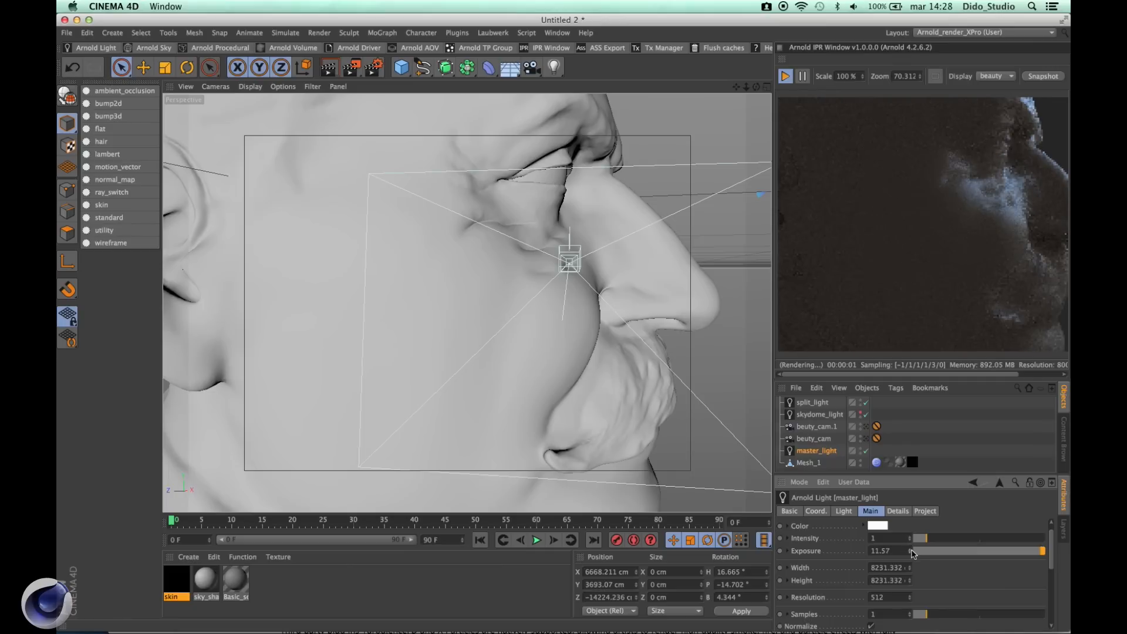
{"action": "left_click_drag", "start_coordinate": [910, 550], "coordinate": [910, 547]}
Step: Look through the beuty_cam camera and add an Arnold Parameters tag to it
{"action": "left_click", "coordinate": [813, 440]}
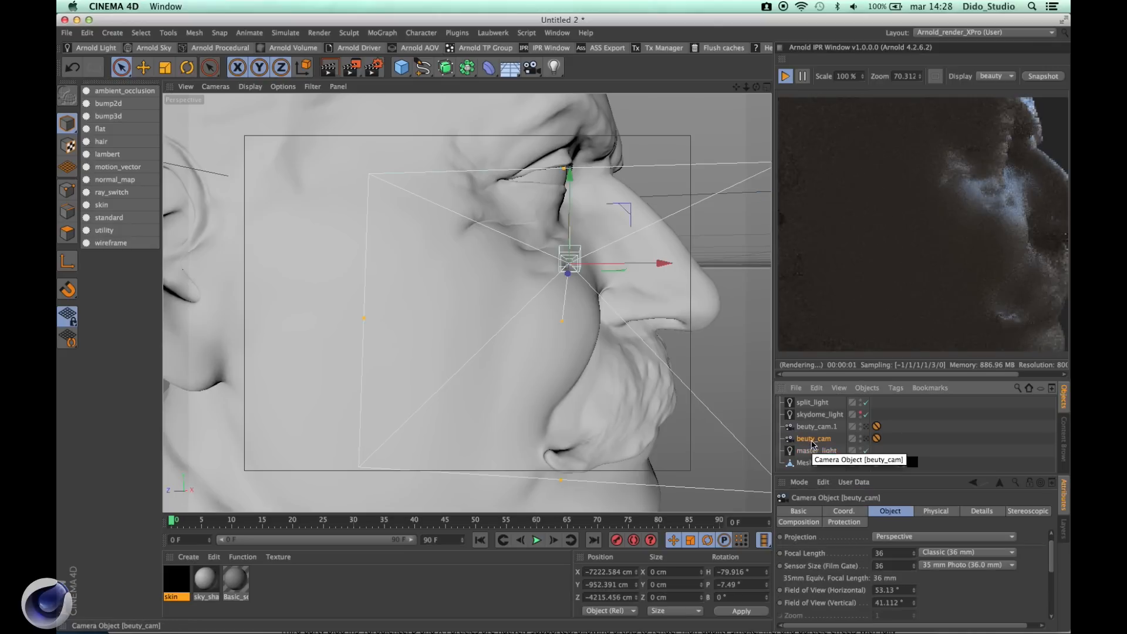
{"action": "right_click", "coordinate": [813, 440]}
{"action": "mouse_move", "coordinate": [876, 146]}
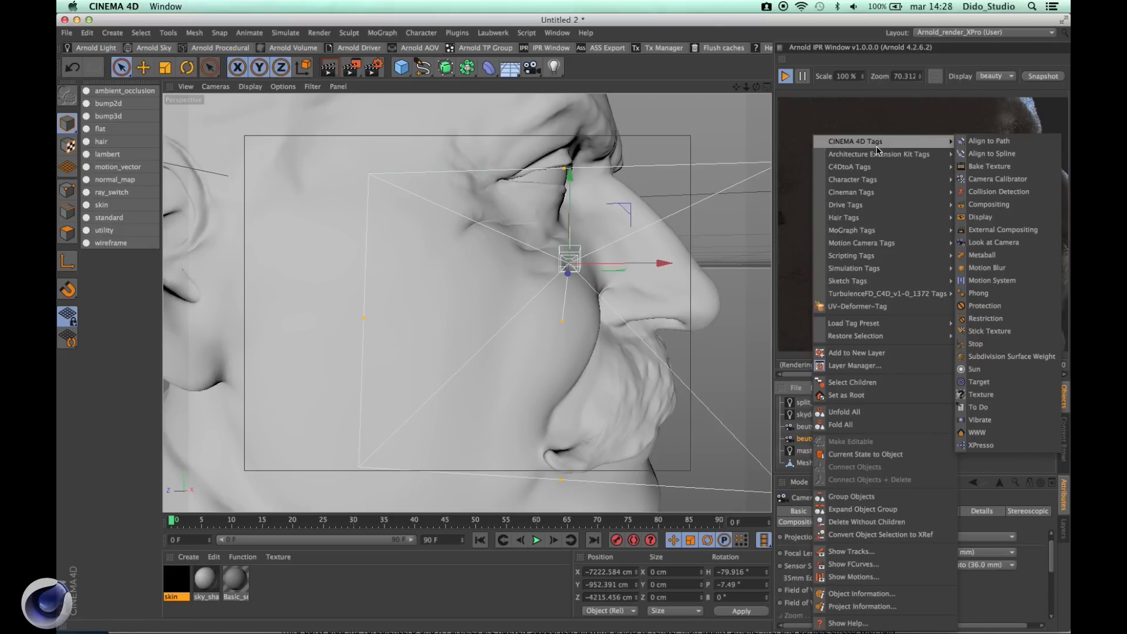
{"action": "left_click", "coordinate": [801, 440]}
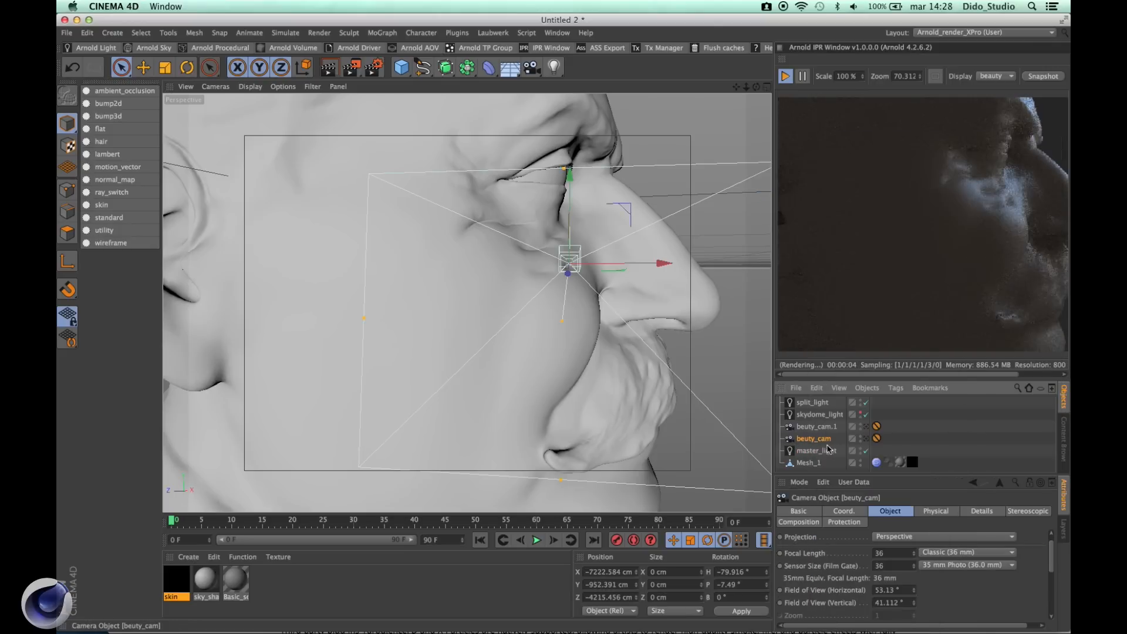
{"action": "left_click", "coordinate": [867, 440]}
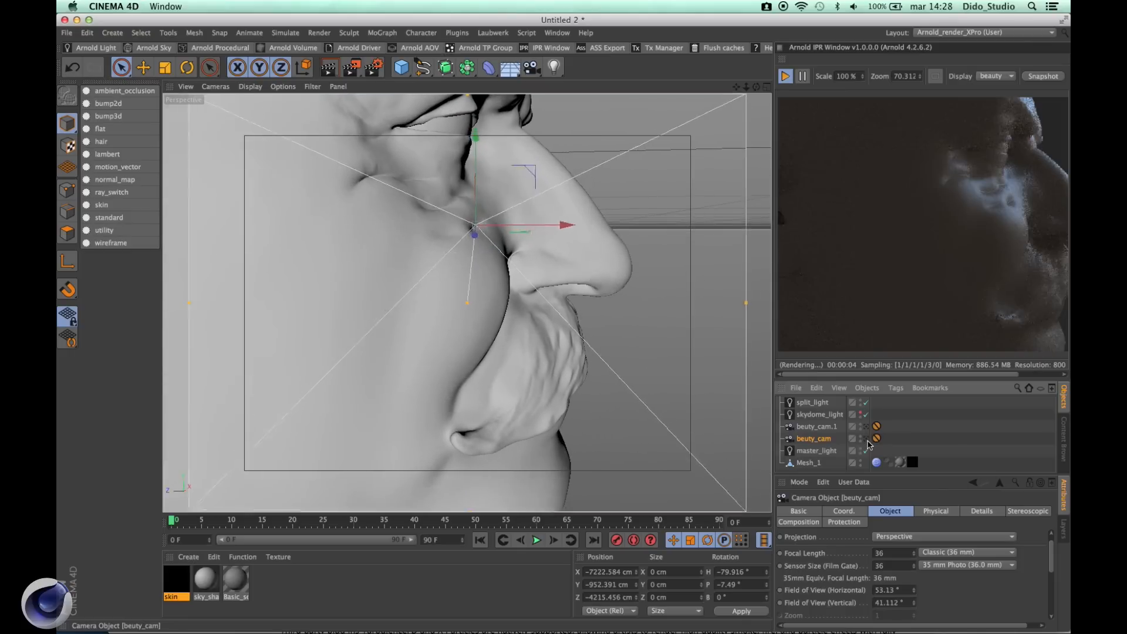
{"action": "right_click", "coordinate": [808, 440]}
{"action": "mouse_move", "coordinate": [924, 140]}
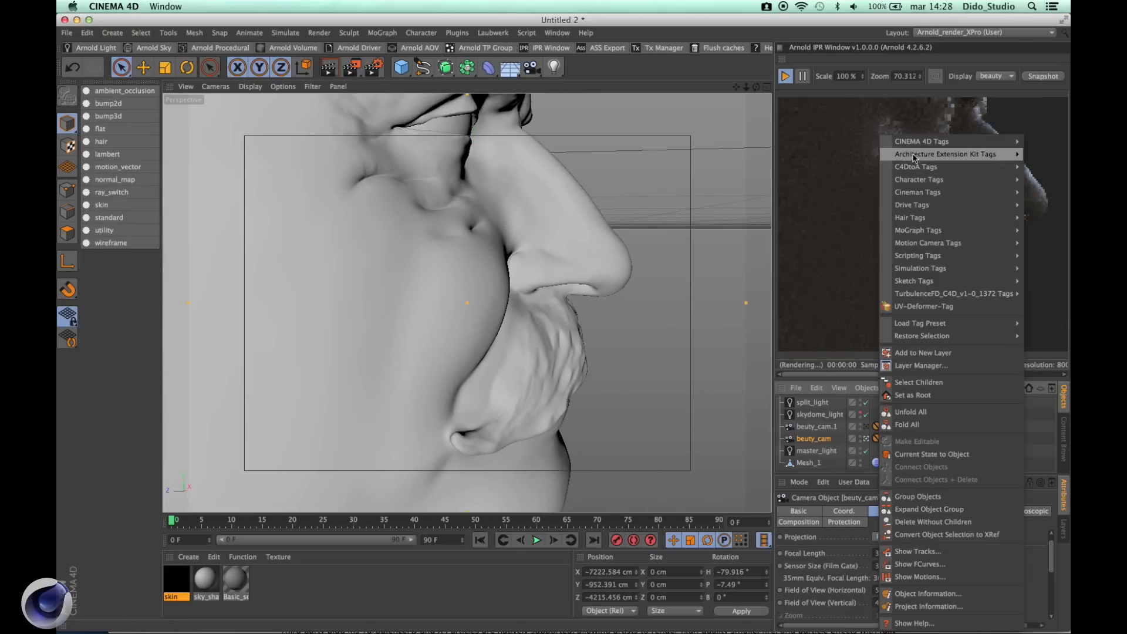
{"action": "mouse_move", "coordinate": [928, 169]}
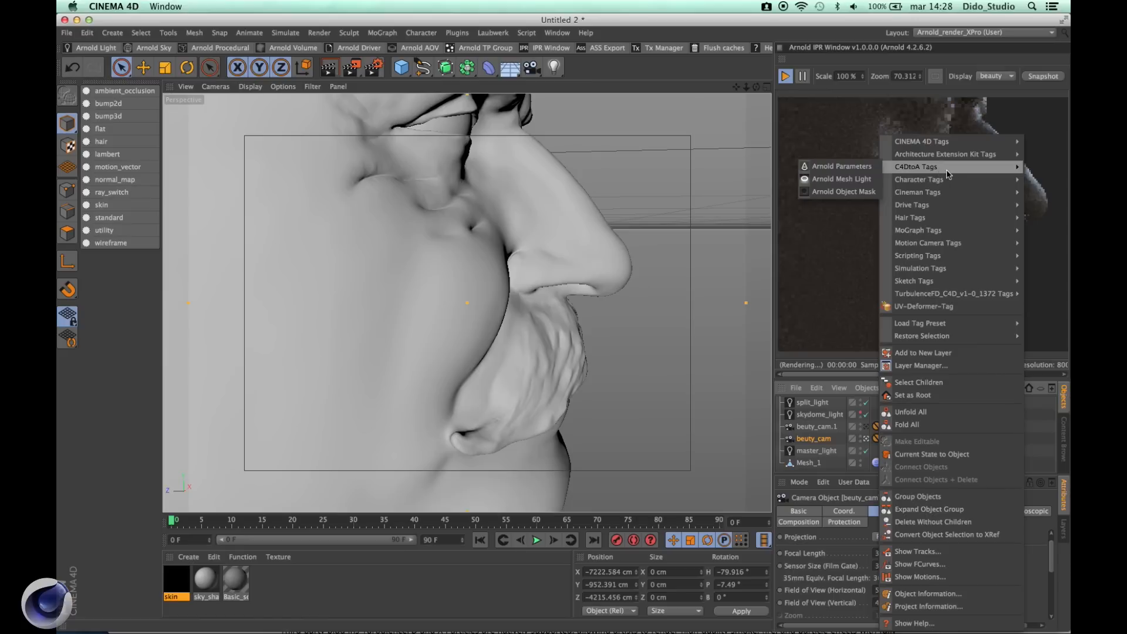
{"action": "left_click", "coordinate": [870, 170]}
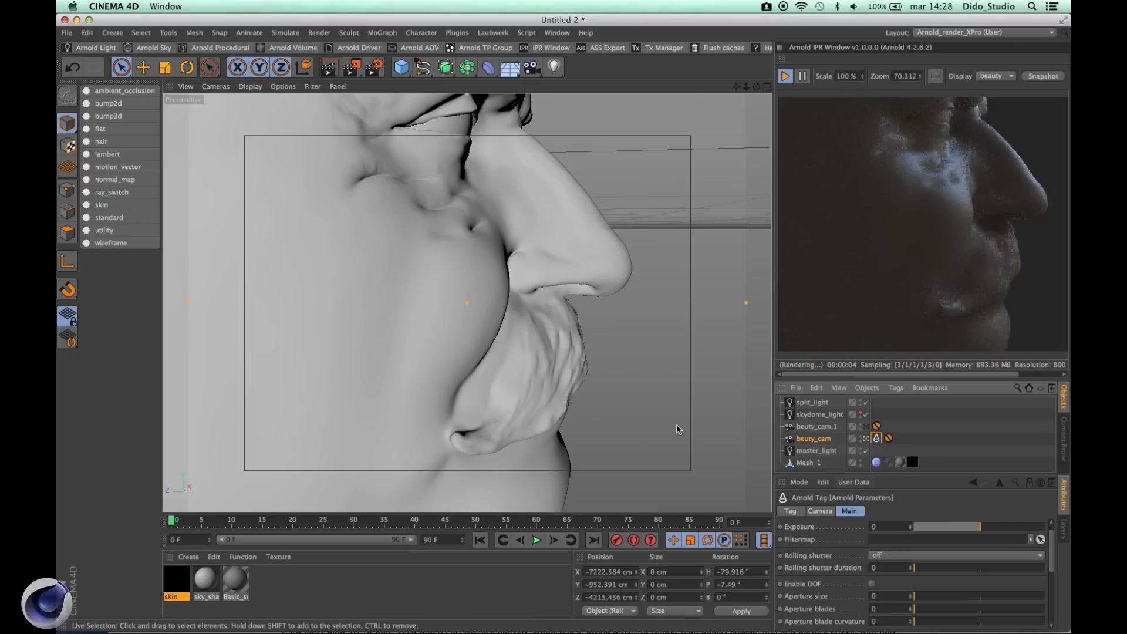
Step: Try an Exposure of 0.96 in beuty_cam's Arnold Parameters tag and reset it to 0
{"action": "left_click_drag", "start_coordinate": [925, 523], "coordinate": [993, 532]}
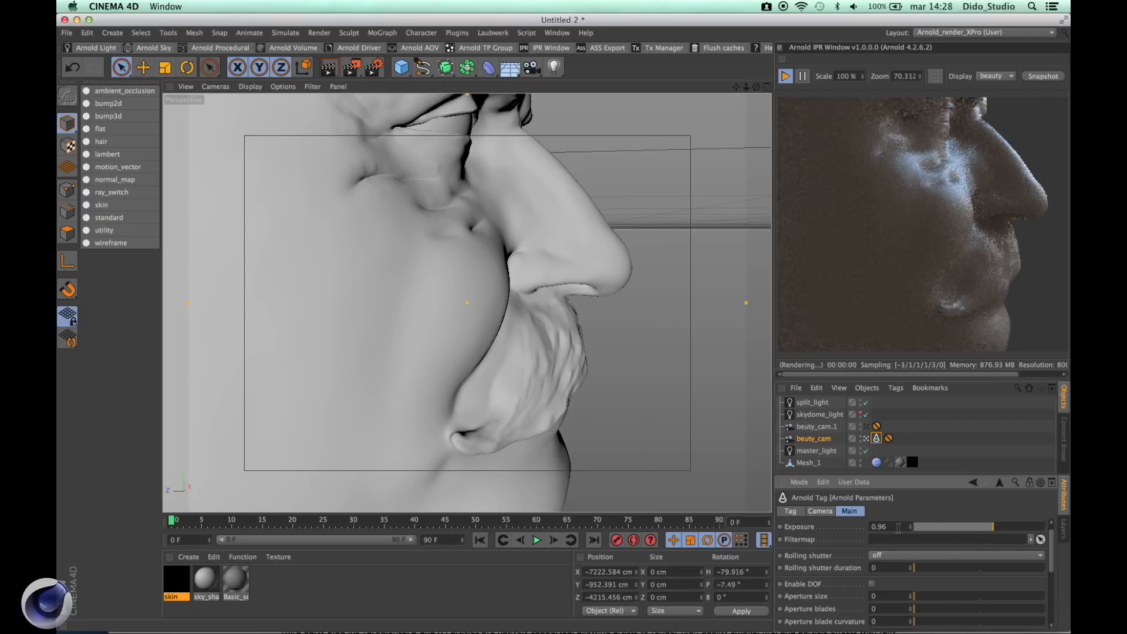
{"action": "left_click_drag", "start_coordinate": [896, 526], "coordinate": [863, 522]}
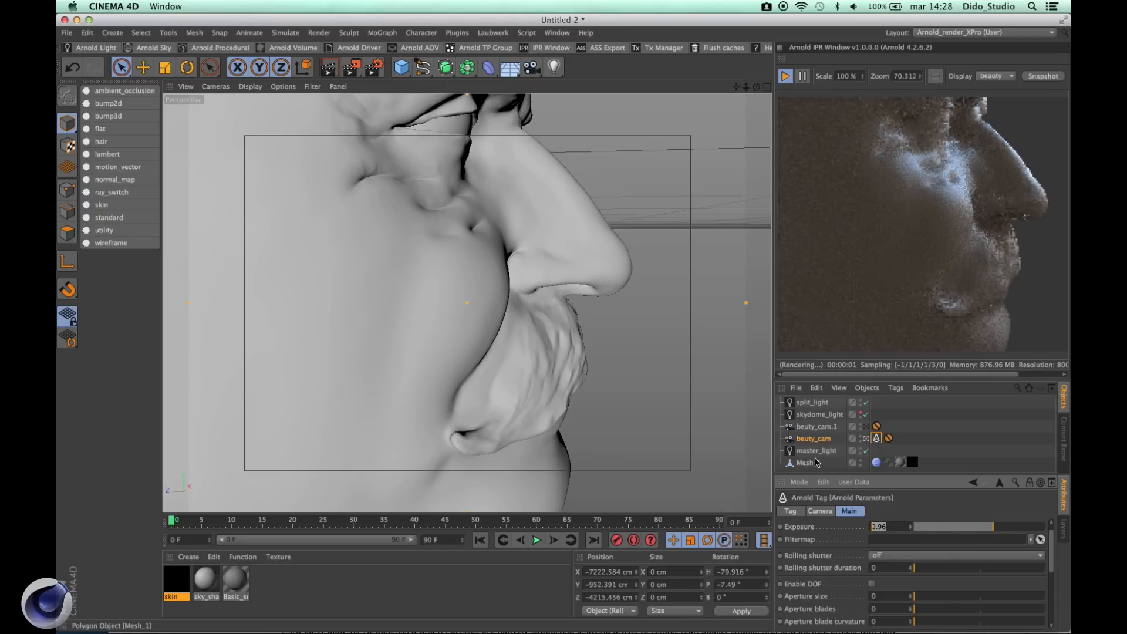
{"action": "type", "text": "0"}
{"action": "key", "text": "Return"}
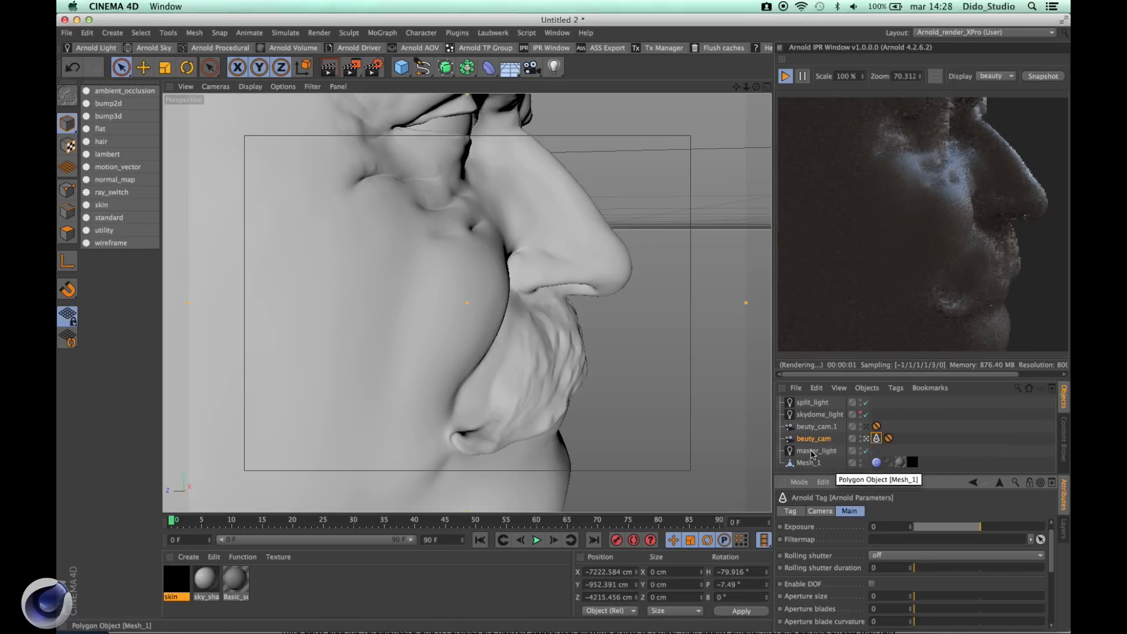
Step: Raise the master_light's Exposure to 13 and finally to 14.5
{"action": "left_click", "coordinate": [813, 452]}
{"action": "left_click_drag", "start_coordinate": [897, 550], "coordinate": [818, 549]}
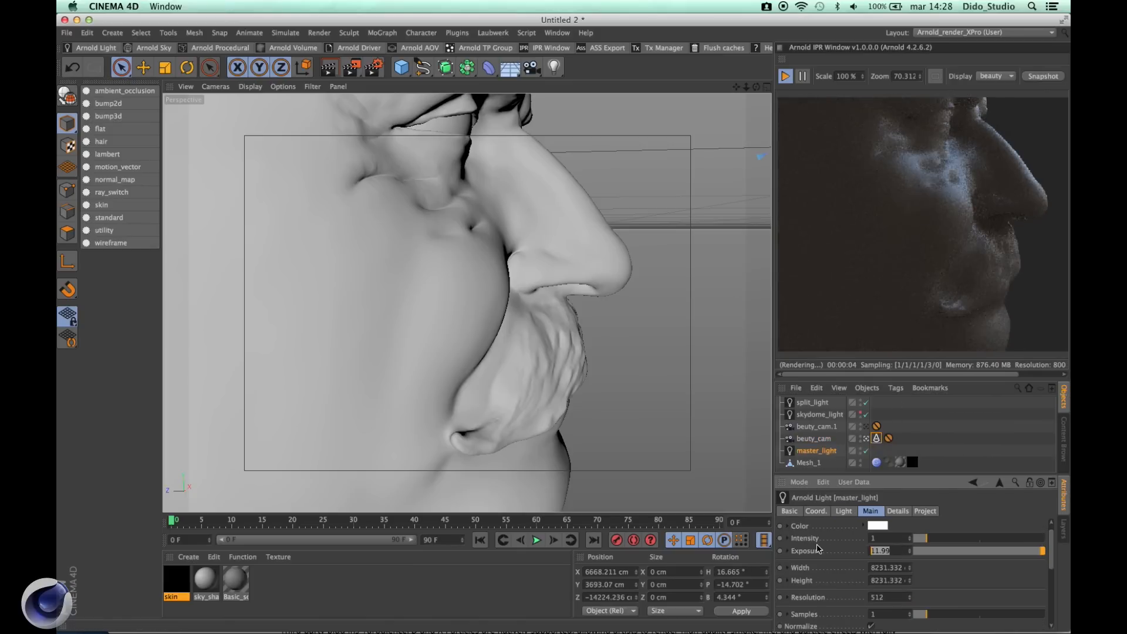
{"action": "type", "text": "13"}
{"action": "key", "text": "Return"}
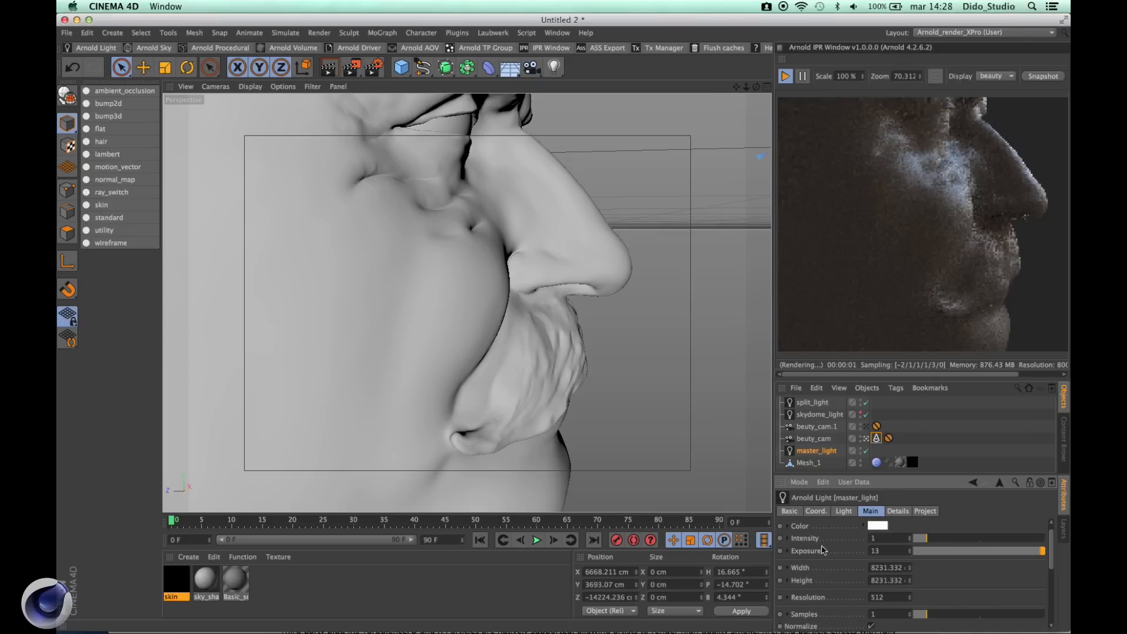
{"action": "left_click_drag", "start_coordinate": [883, 551], "coordinate": [817, 554]}
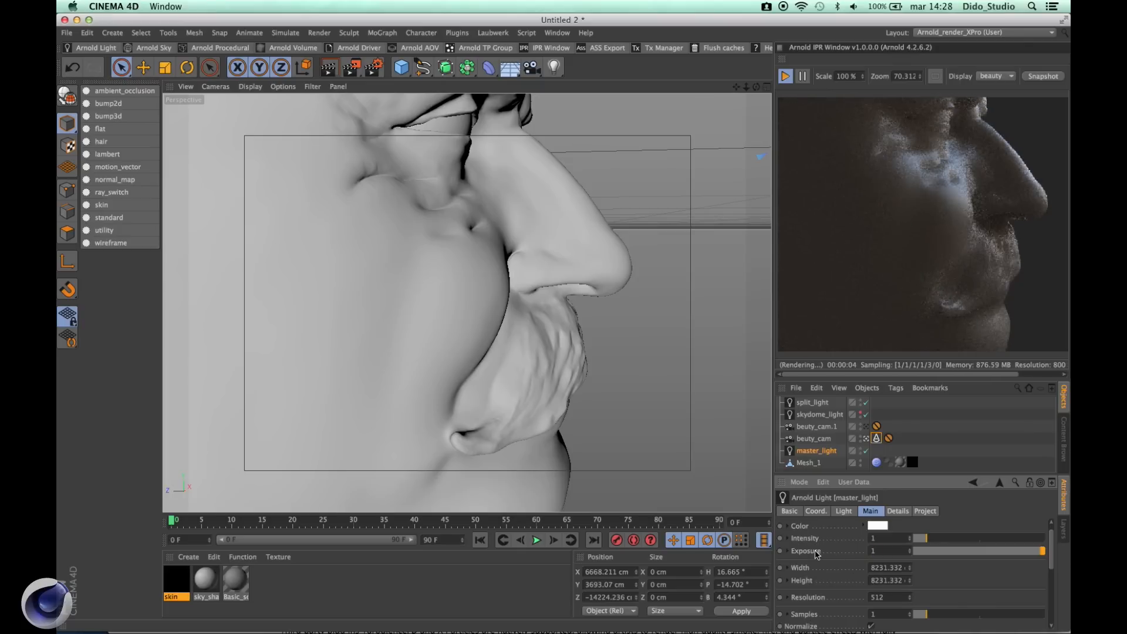
{"action": "key", "text": "Return"}
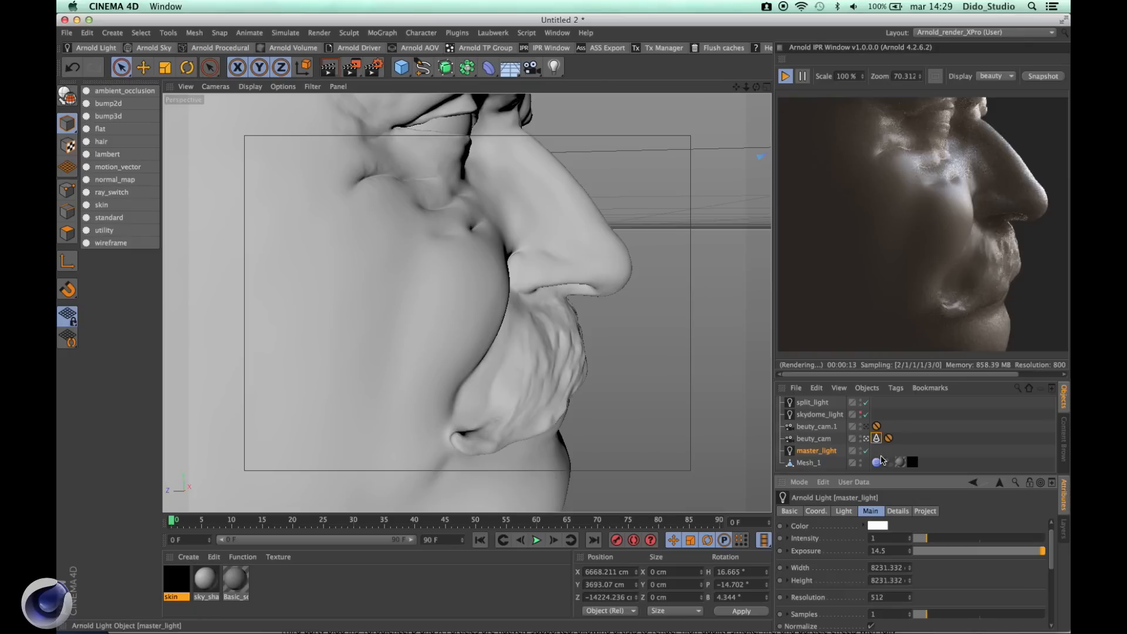
Step: Set the skin material's Deep scatter weight to 0.81 and radius to 28.49 cm, and close the Material Editor
{"action": "double_click", "coordinate": [181, 578]}
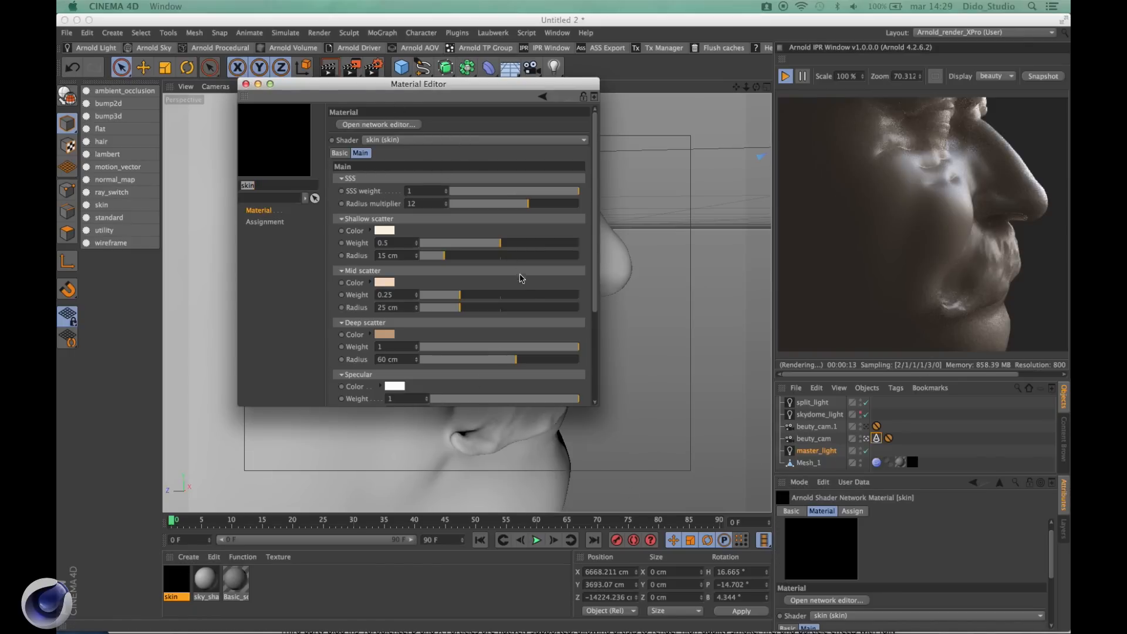
{"action": "left_click", "coordinate": [550, 347]}
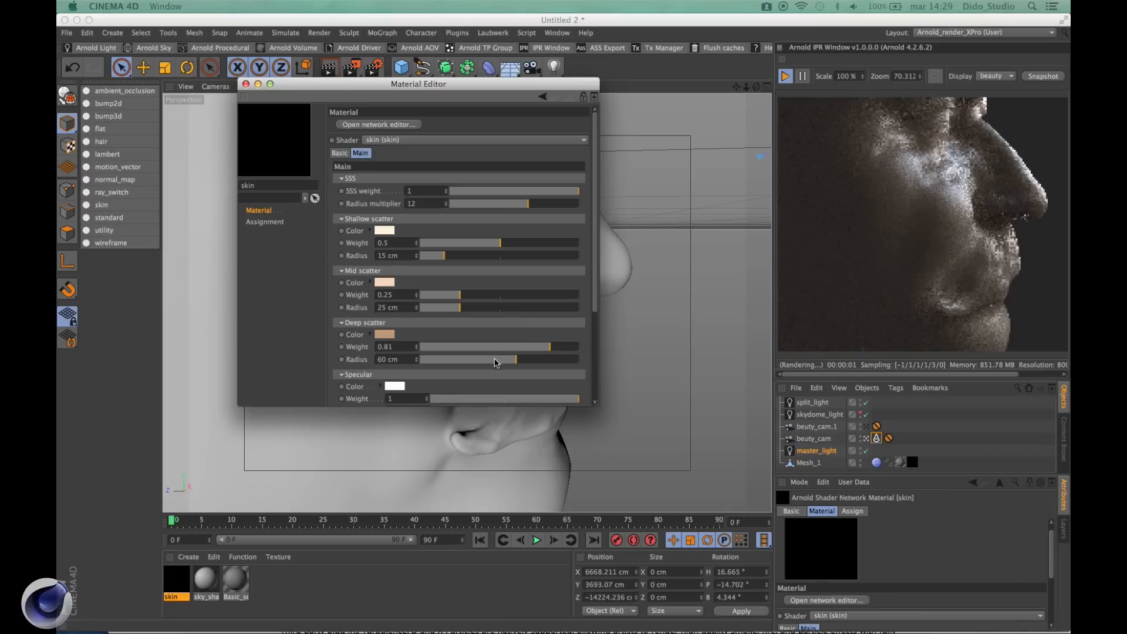
{"action": "left_click_drag", "start_coordinate": [475, 364], "coordinate": [469, 363]}
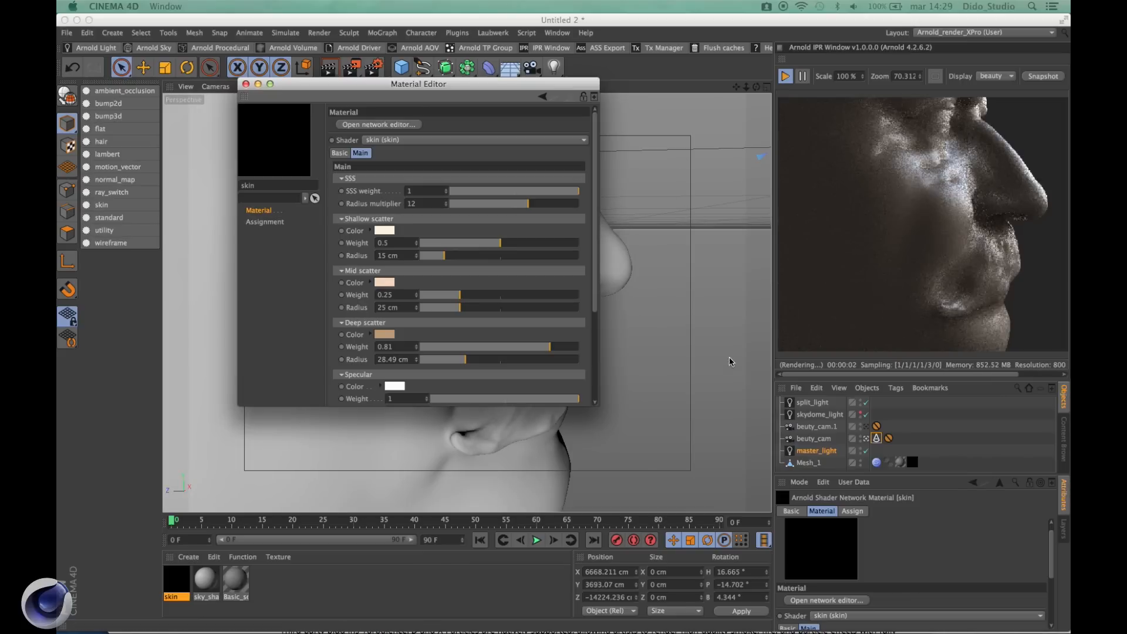
{"action": "left_click", "coordinate": [246, 84]}
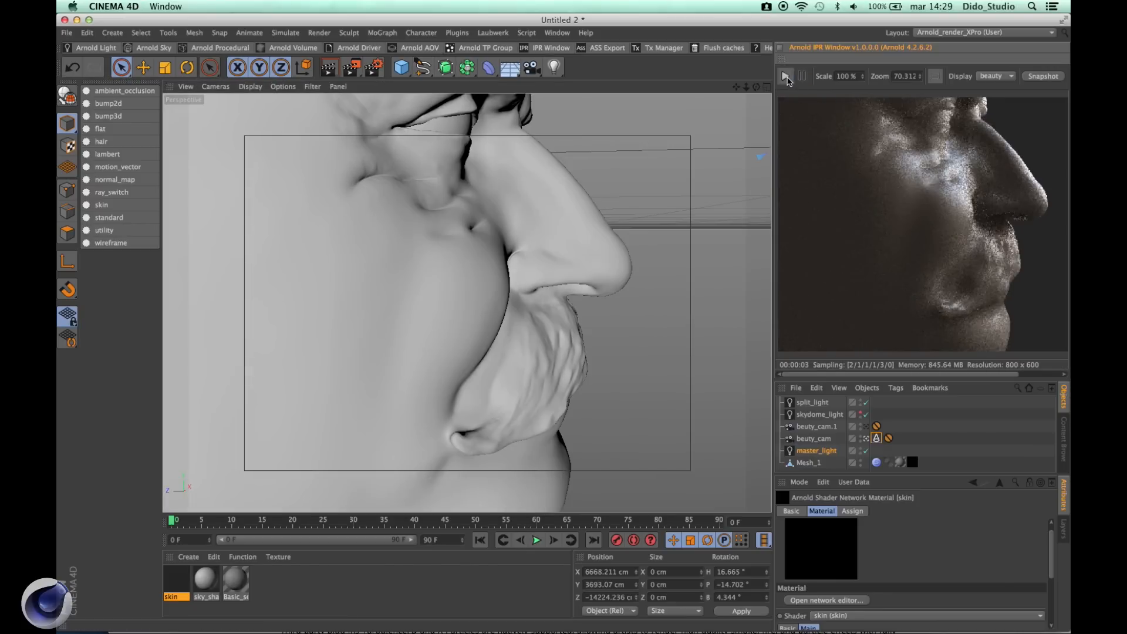
Step: Switch to the open sculpt_effects.c4d project and start its IPR render
{"action": "key", "text": "v"}
{"action": "mouse_move", "coordinate": [421, 431]}
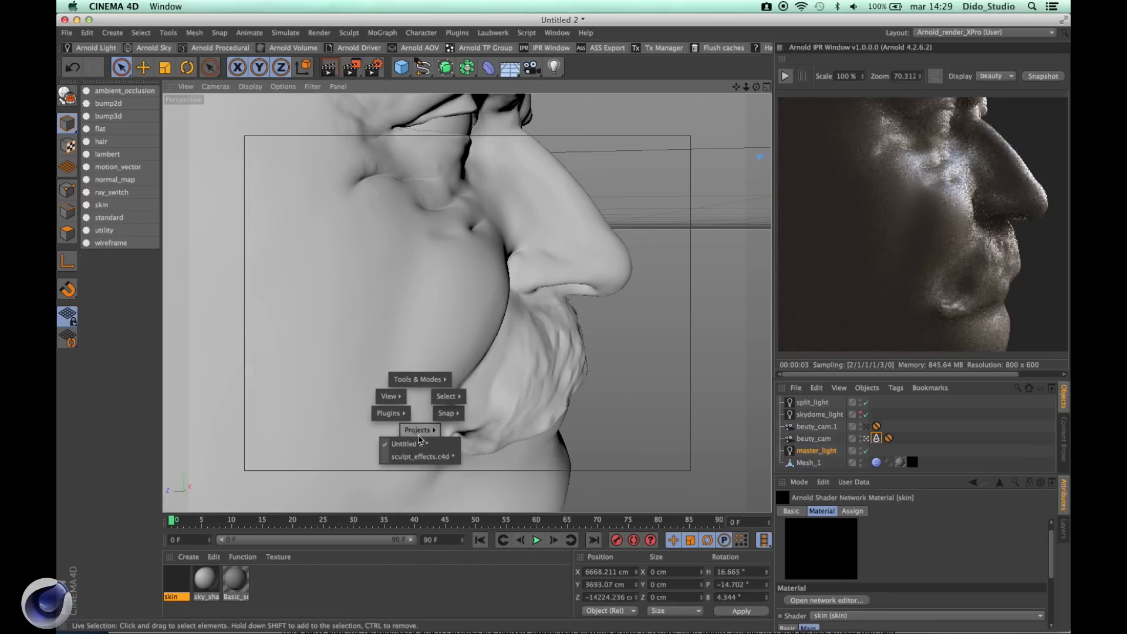
{"action": "left_click", "coordinate": [422, 454]}
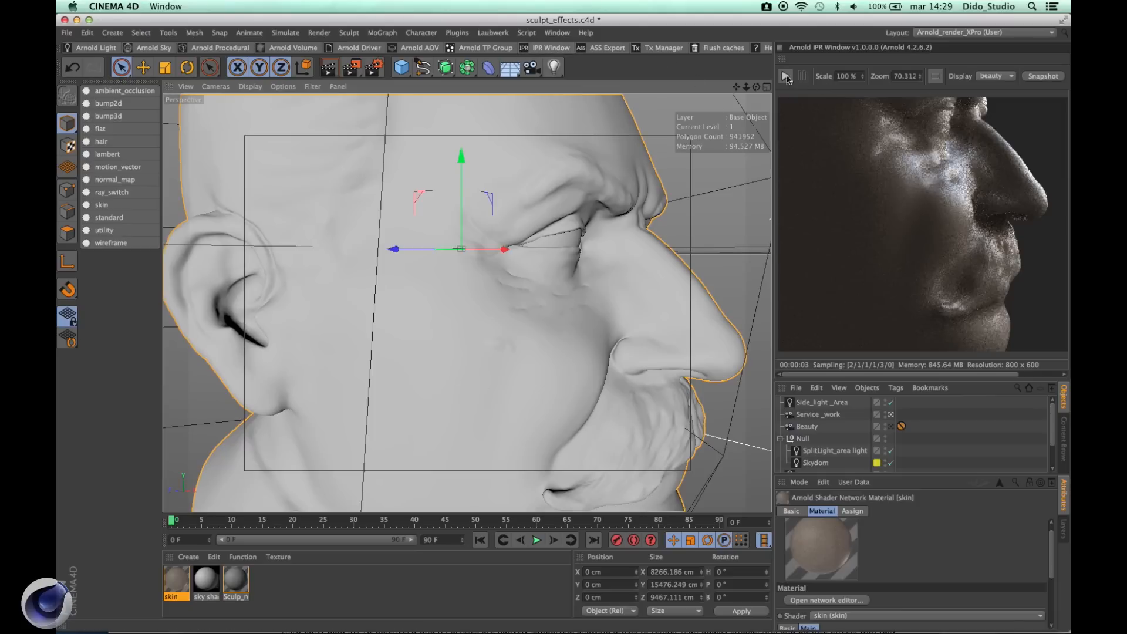
{"action": "left_click", "coordinate": [785, 76]}
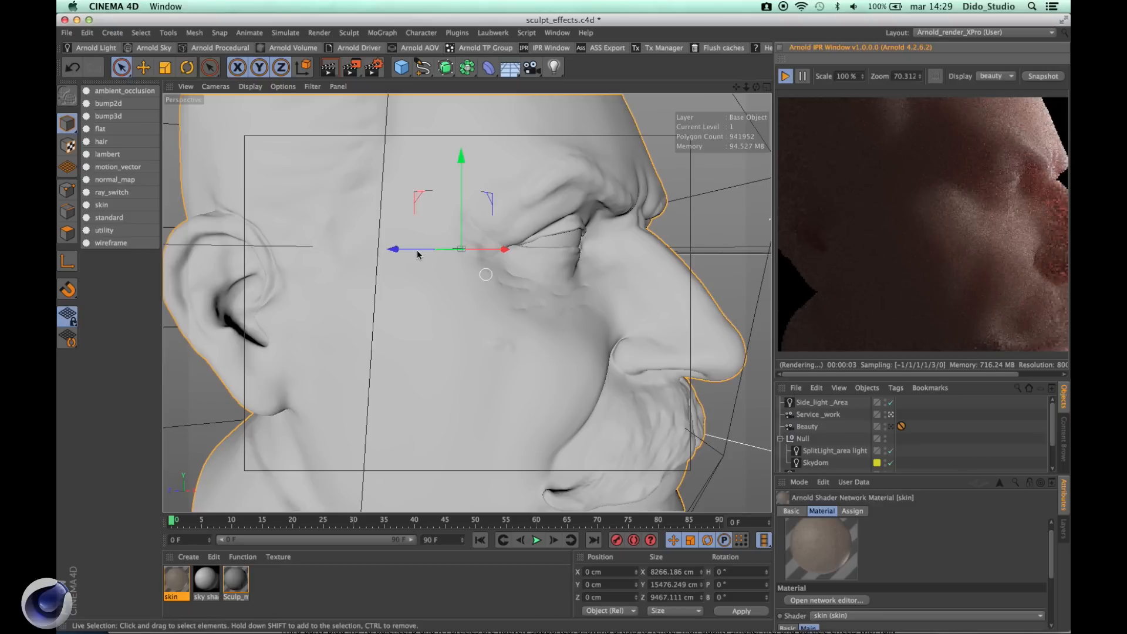
Step: Examine the sculpted creases below the eye up close in the perspective view and the IPR render
{"action": "left_click_drag", "start_coordinate": [450, 286], "coordinate": [515, 332], "text": "alt"}
{"action": "right_click_drag", "start_coordinate": [515, 330], "coordinate": [535, 337], "text": "alt"}
{"action": "mouse_move", "coordinate": [467, 303]}
{"action": "left_mouse_down", "text": "alt"}
{"action": "mouse_move", "coordinate": [505, 317]}
{"action": "mouse_move", "coordinate": [490, 279]}
{"action": "mouse_move", "coordinate": [487, 324]}
{"action": "mouse_move", "coordinate": [357, 340]}
{"action": "left_mouse_up", "text": "alt"}
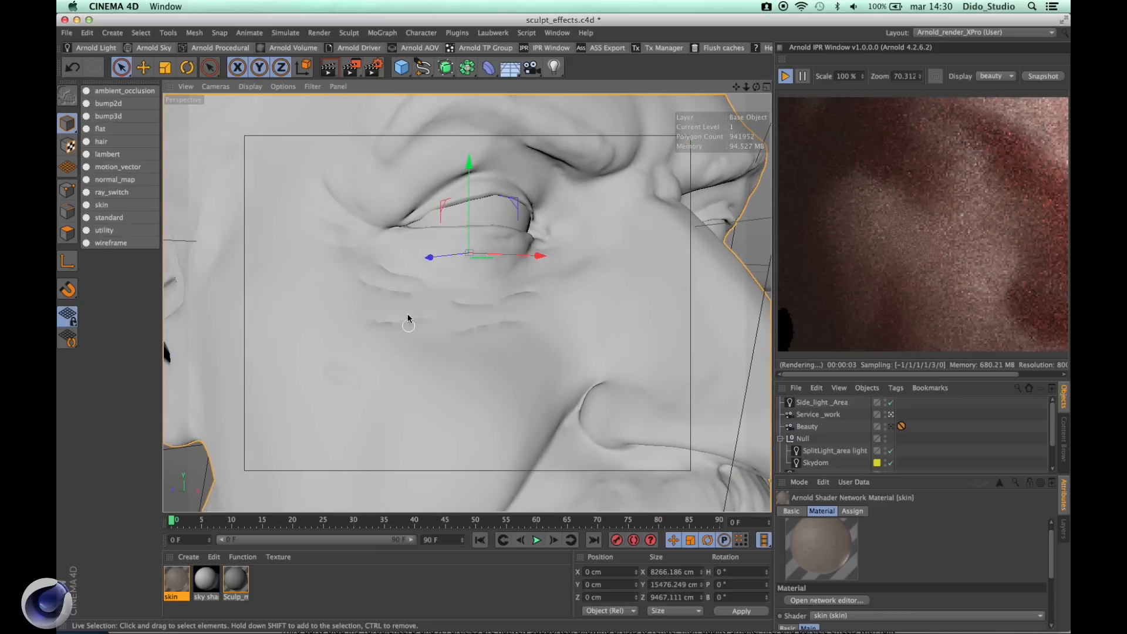
{"action": "left_click_drag", "start_coordinate": [407, 315], "coordinate": [456, 317], "text": "alt"}
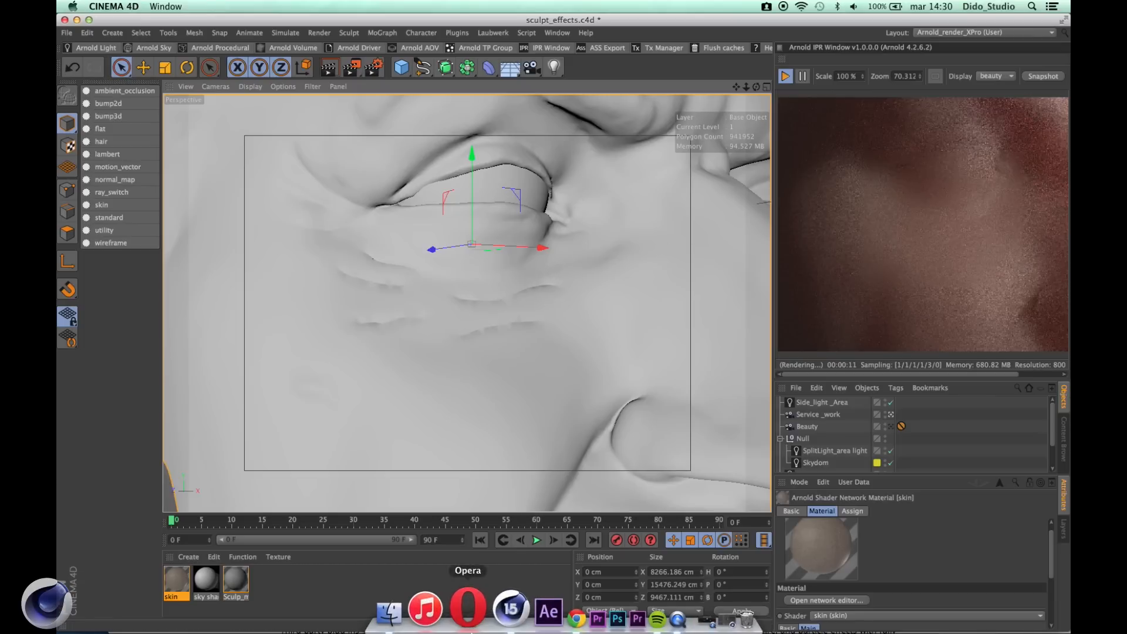
Step: Switch to Finder, preview the finished render skin.jpg from the Arnold render Tuts folder, and close both windows
{"action": "left_click", "coordinate": [435, 624]}
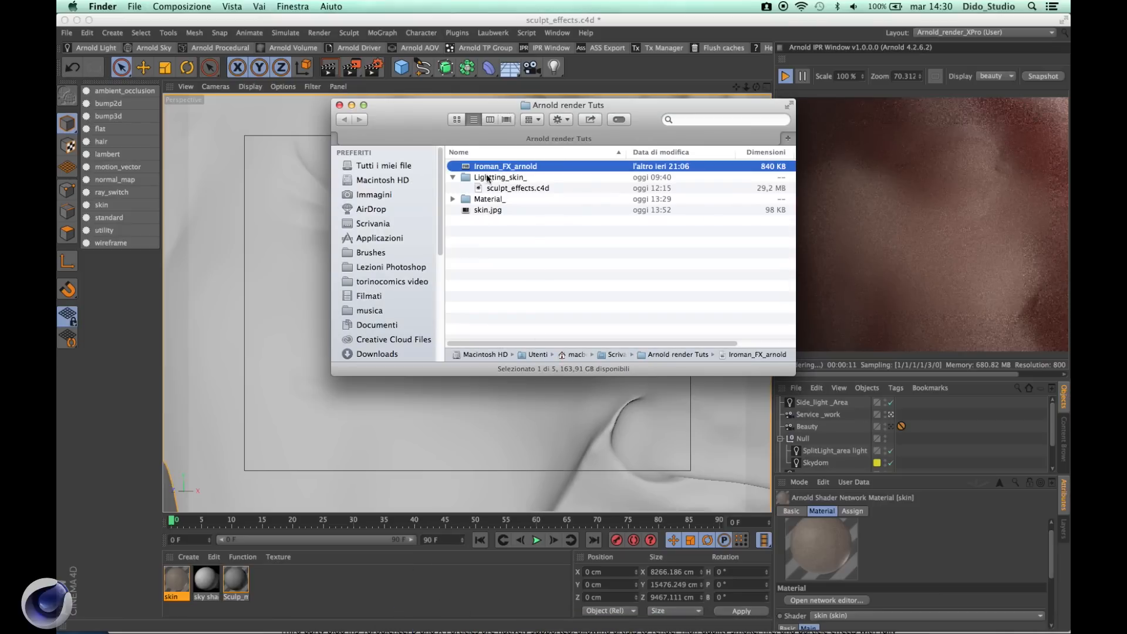
{"action": "left_click", "coordinate": [485, 212]}
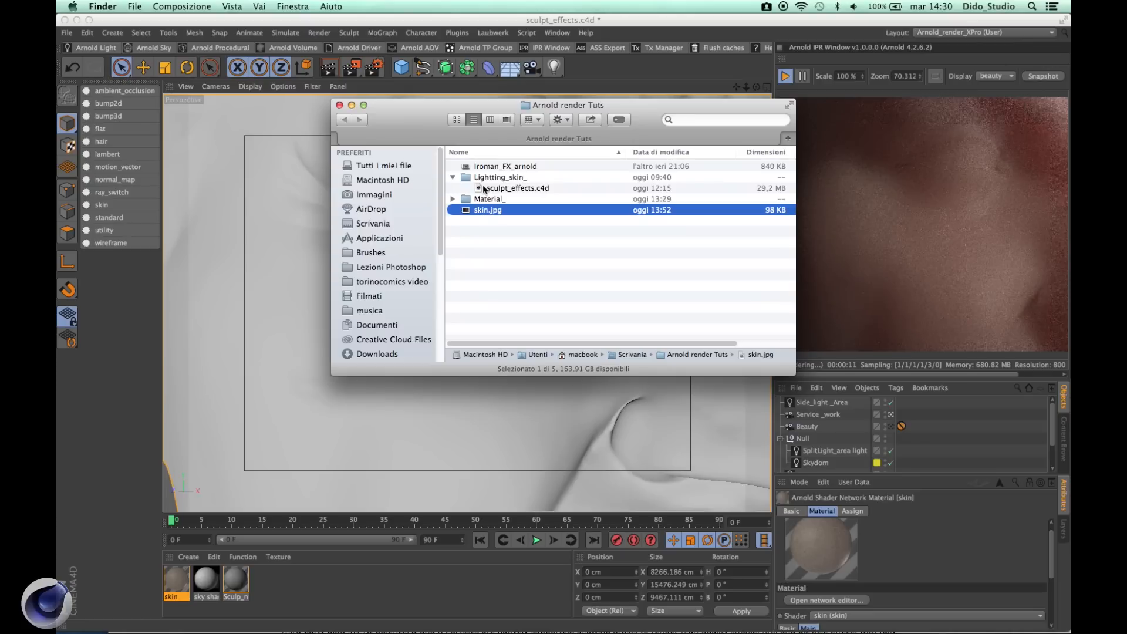
{"action": "key", "text": "space"}
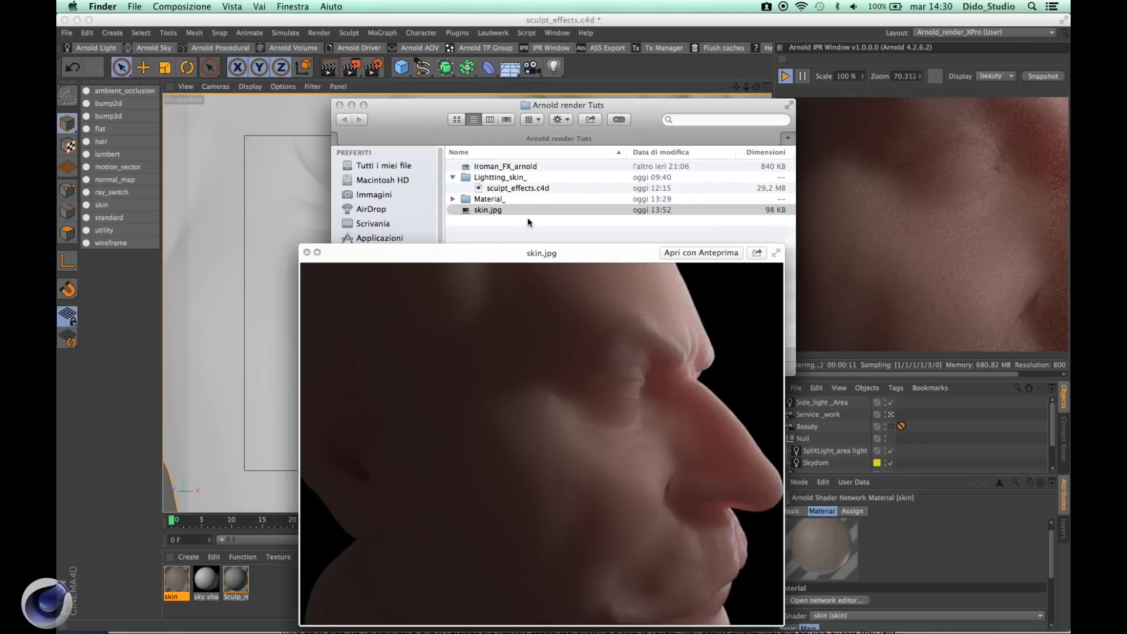
{"action": "left_click_drag", "start_coordinate": [500, 254], "coordinate": [556, 150]}
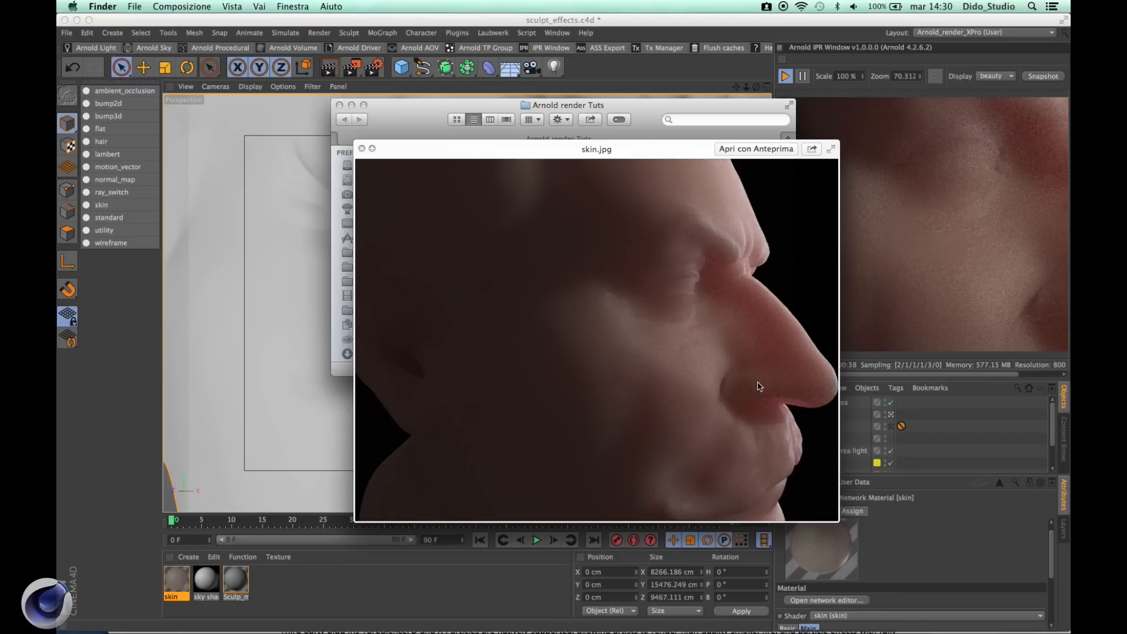
{"action": "left_click", "coordinate": [361, 149]}
{"action": "left_click", "coordinate": [340, 105]}
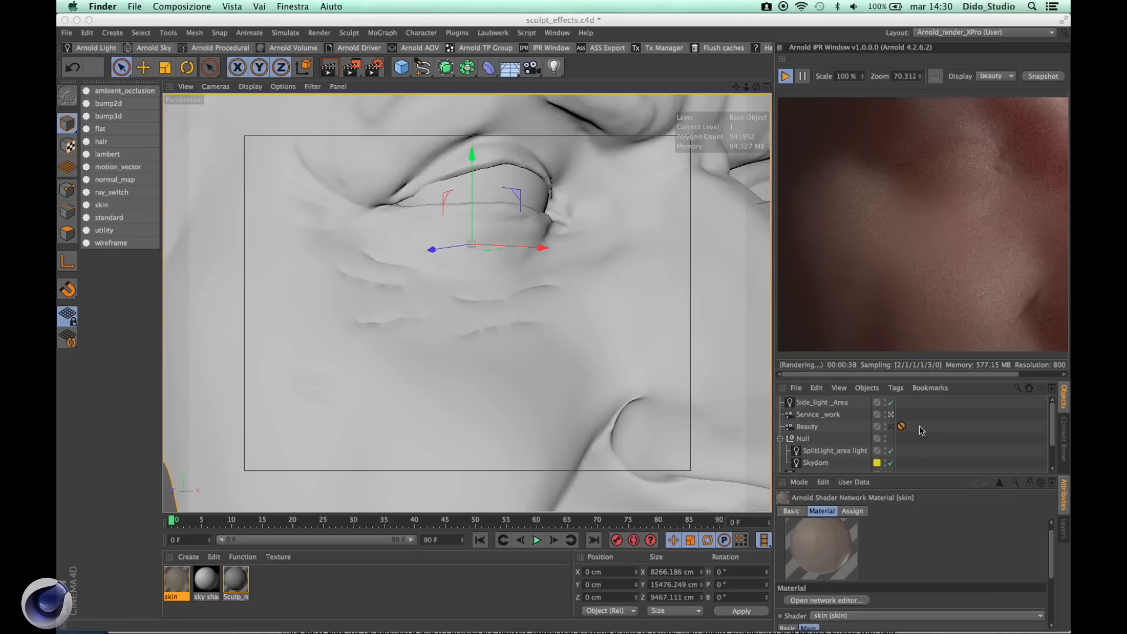
{"action": "mouse_move", "coordinate": [850, 628]}
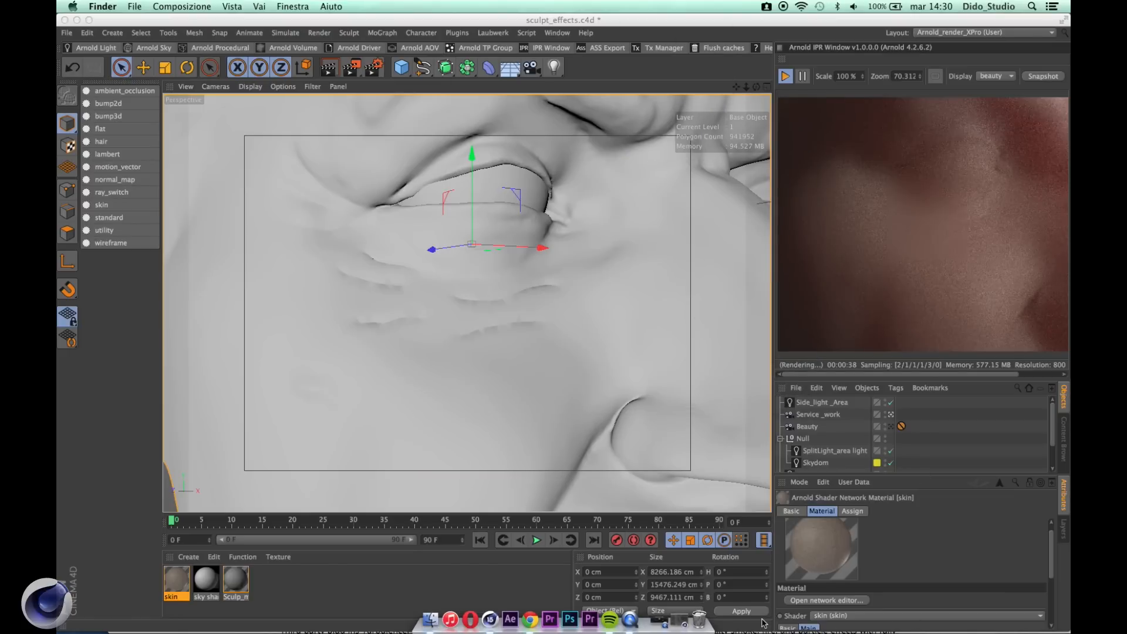